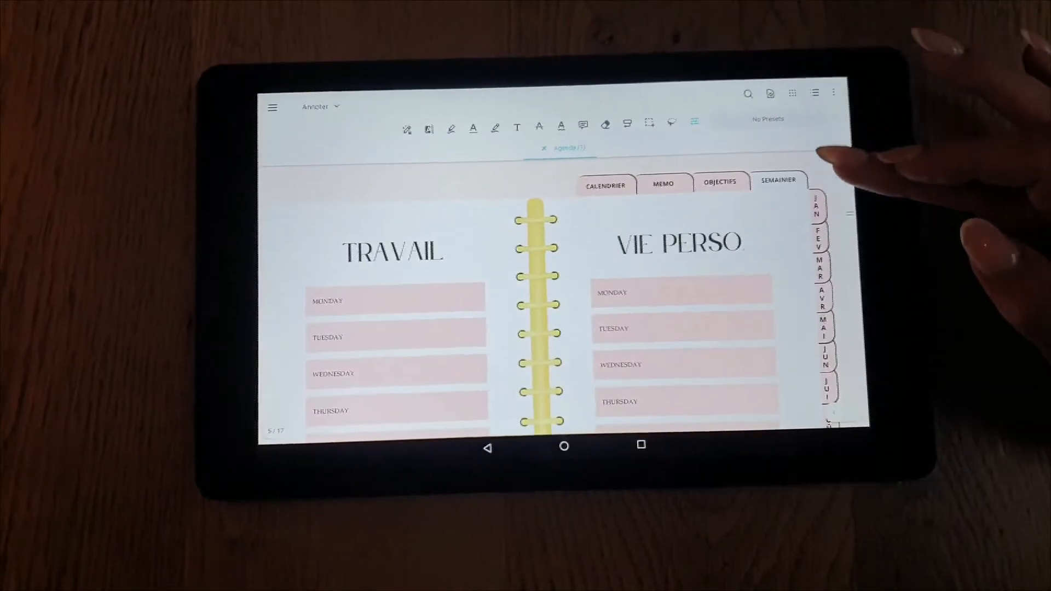
# Step: Open the planner's January calendar and enlarge its first week of date cells
pyautogui.click(806, 208)
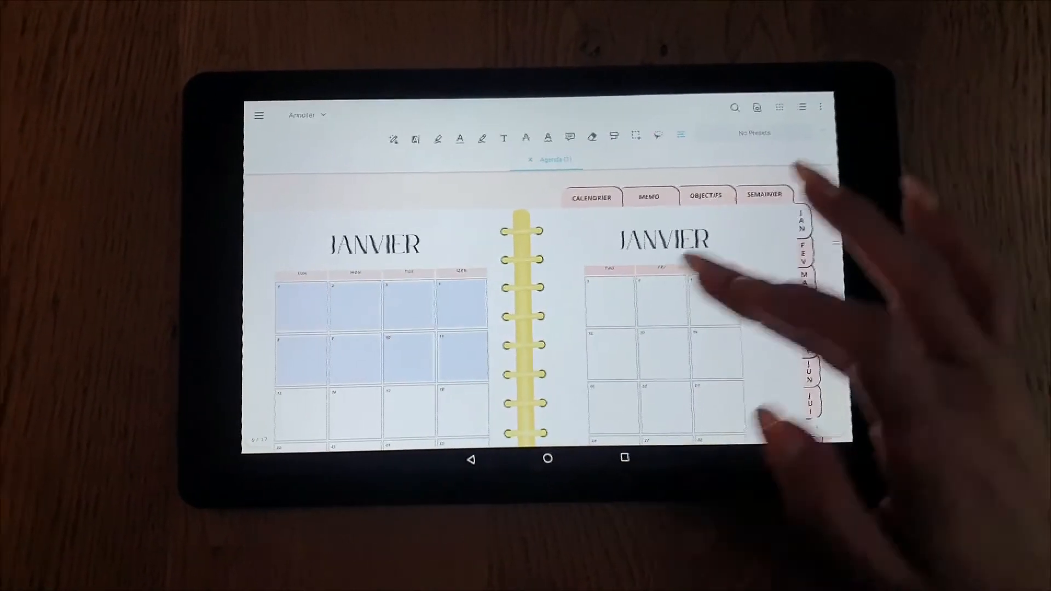
pyautogui.scroll(3, 372, 328)
pyautogui.moveTo(377, 352); pyautogui.dragTo(489, 351)
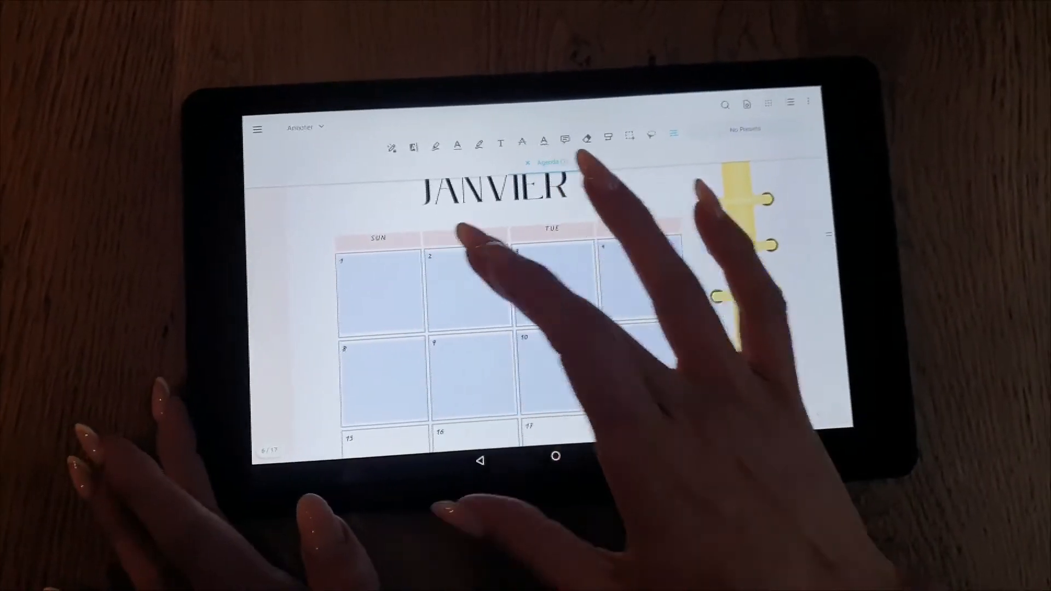
# Step: Enter "bonjour" in the January calendar's cell for Monday the 2nd
pyautogui.click(465, 263)
pyautogui.write('b')
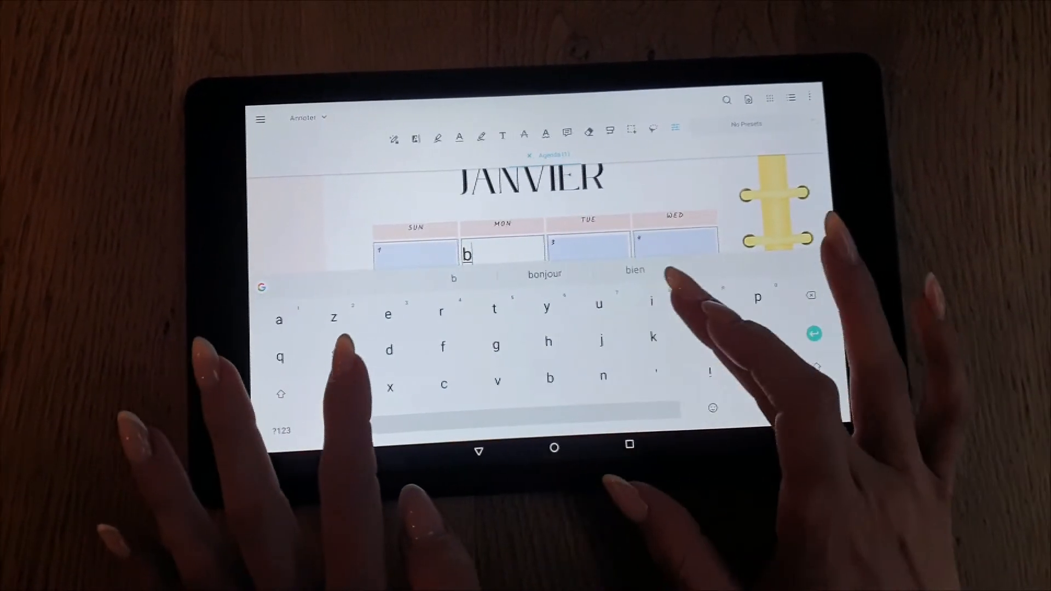
pyautogui.write('onjour')
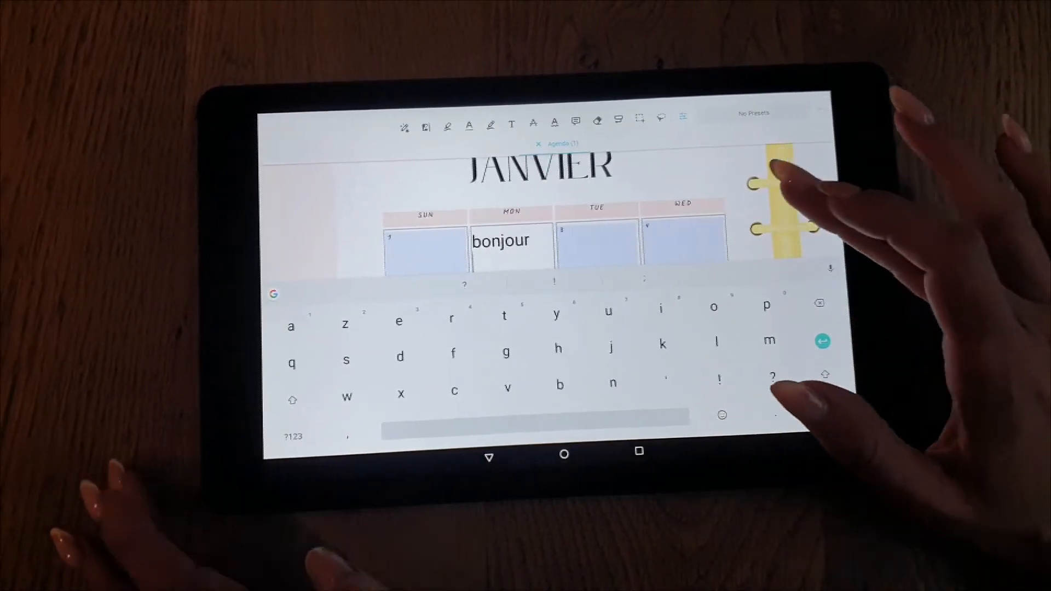
pyautogui.click(723, 159)
pyautogui.click(733, 296)
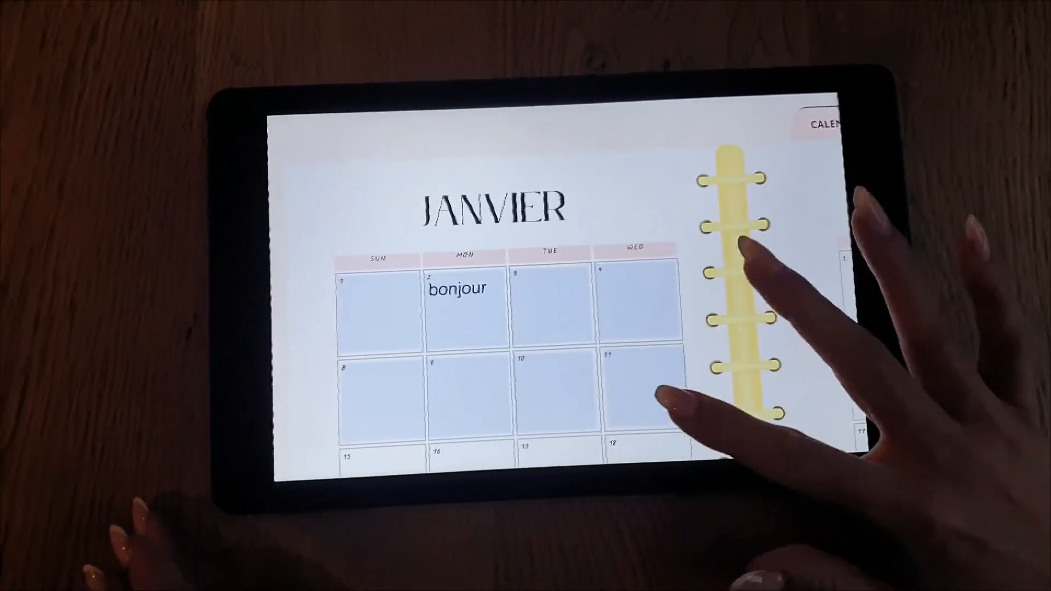
pyautogui.scroll(-4, 725, 301)
pyautogui.scroll(-2, 684, 350)
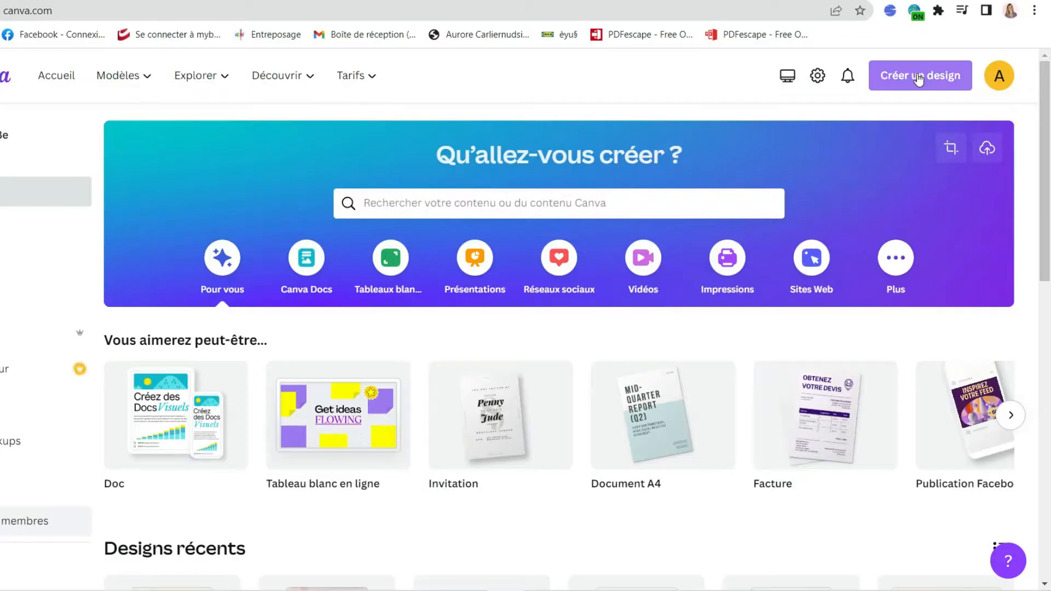
# Step: In Canva, create a new custom-size design 29.7 cm wide and 21 cm high
pyautogui.click(915, 75)
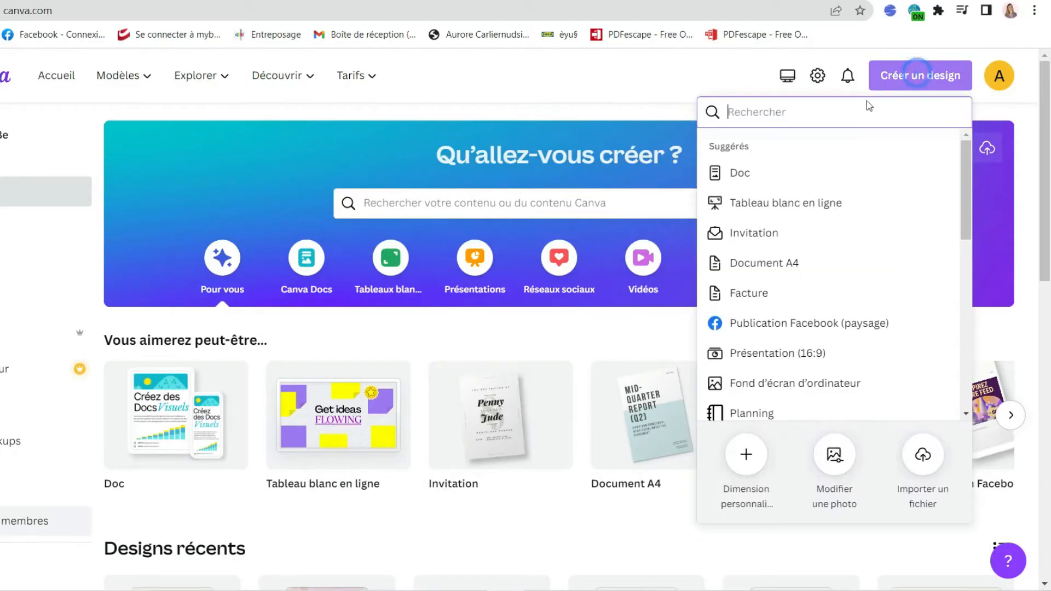
pyautogui.click(747, 466)
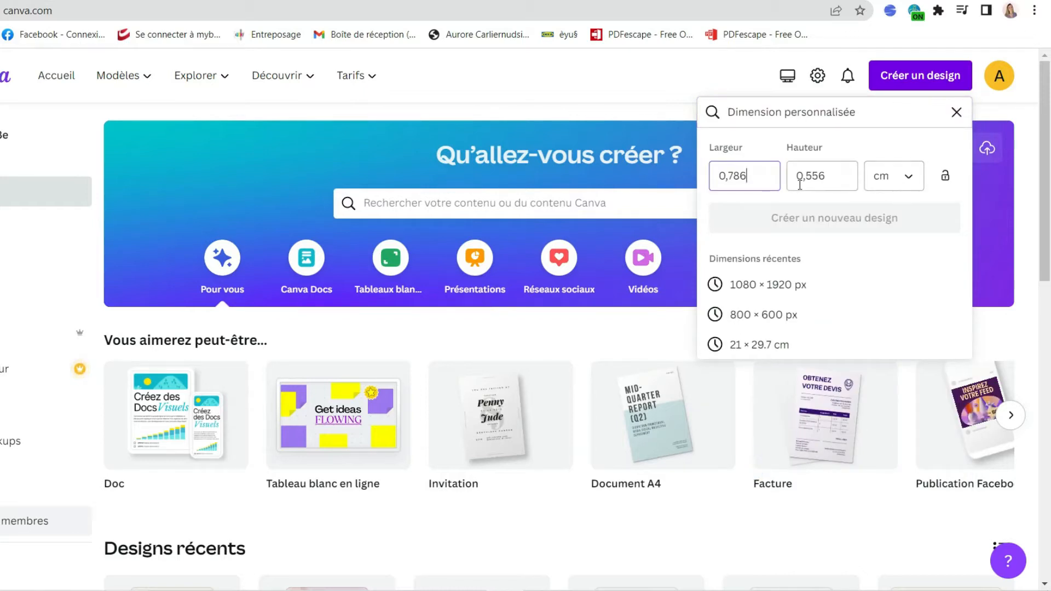
pyautogui.click(768, 178)
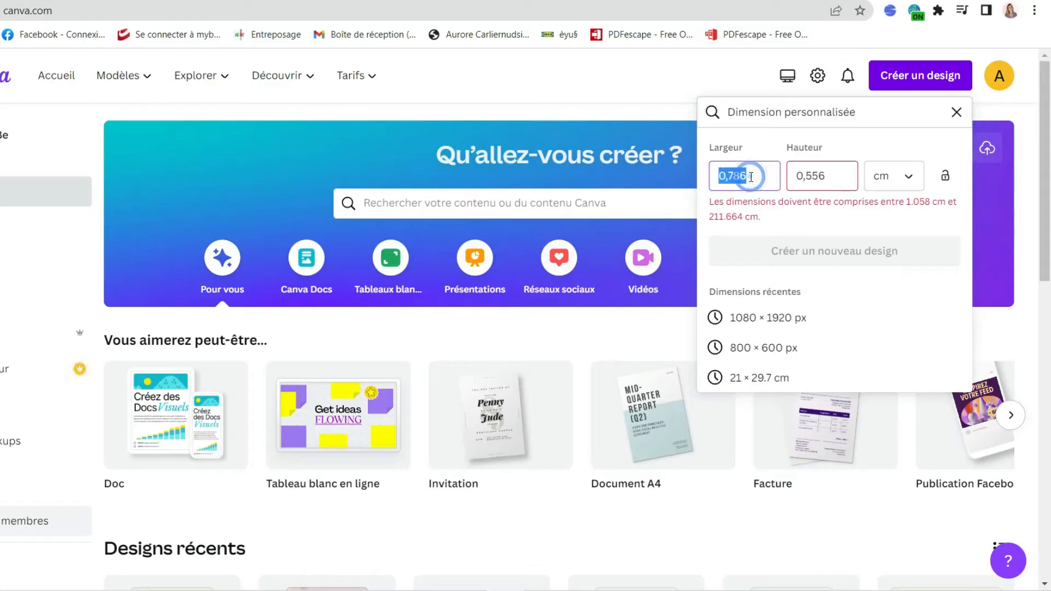
pyautogui.write('29.7')
pyautogui.press('Tab')
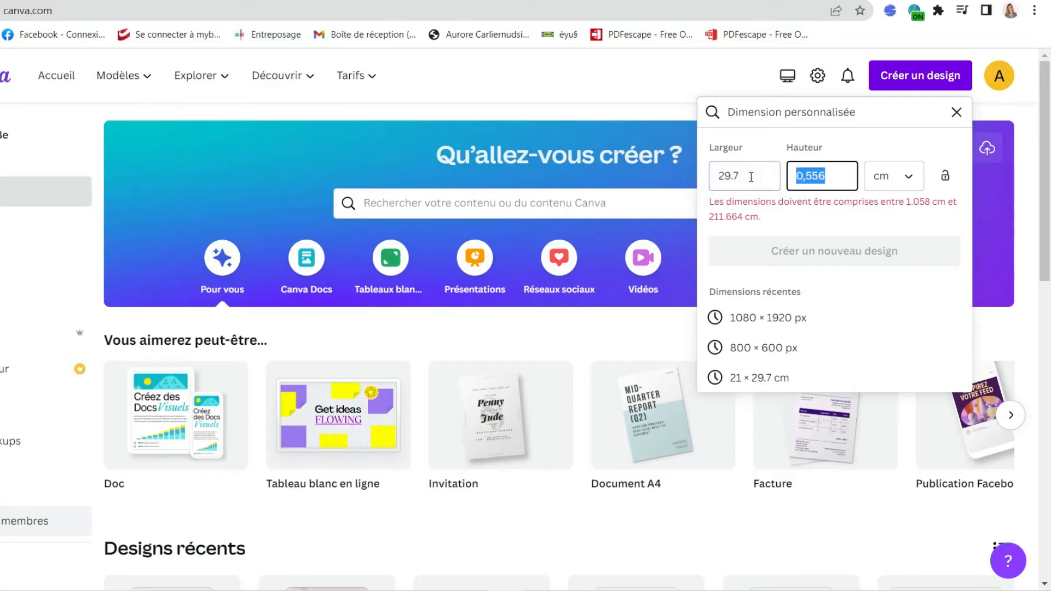
pyautogui.write('21')
pyautogui.click(793, 220)
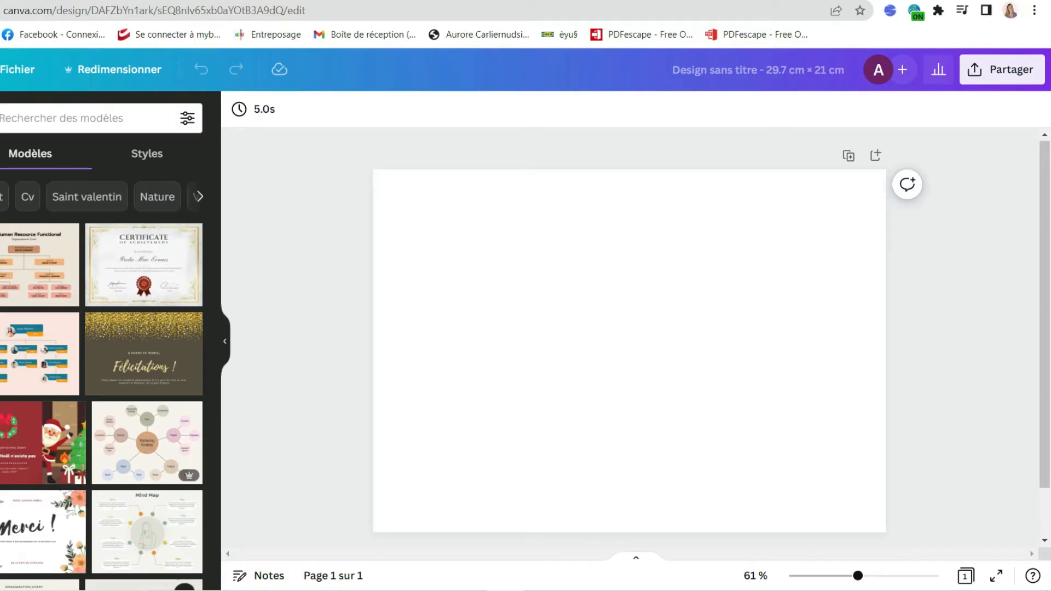
# Step: Add a square from the lines and shapes collection to the blank page
pyautogui.click(17, 117)
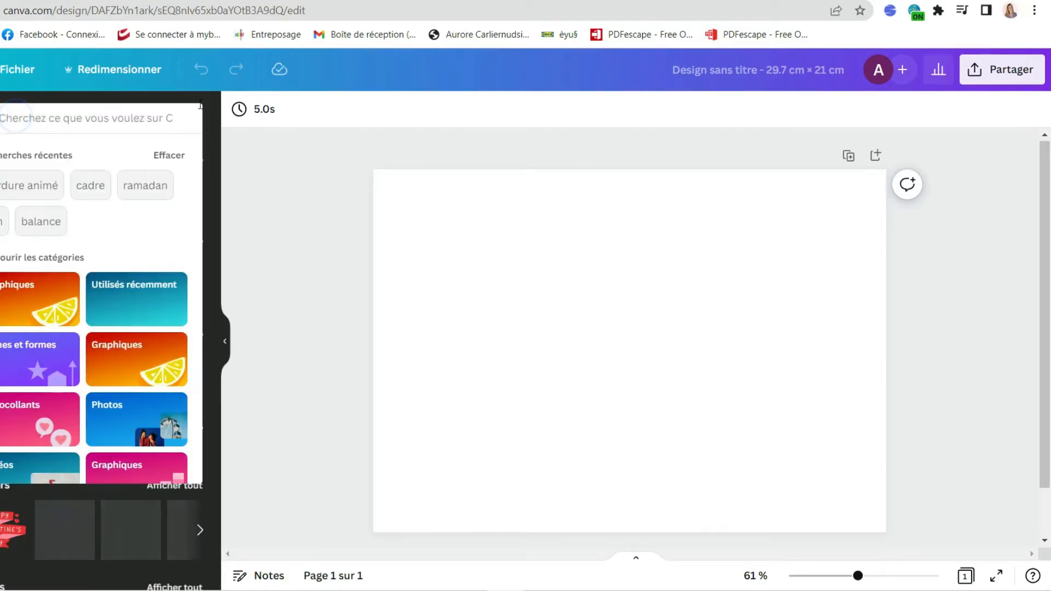
pyautogui.click(200, 99)
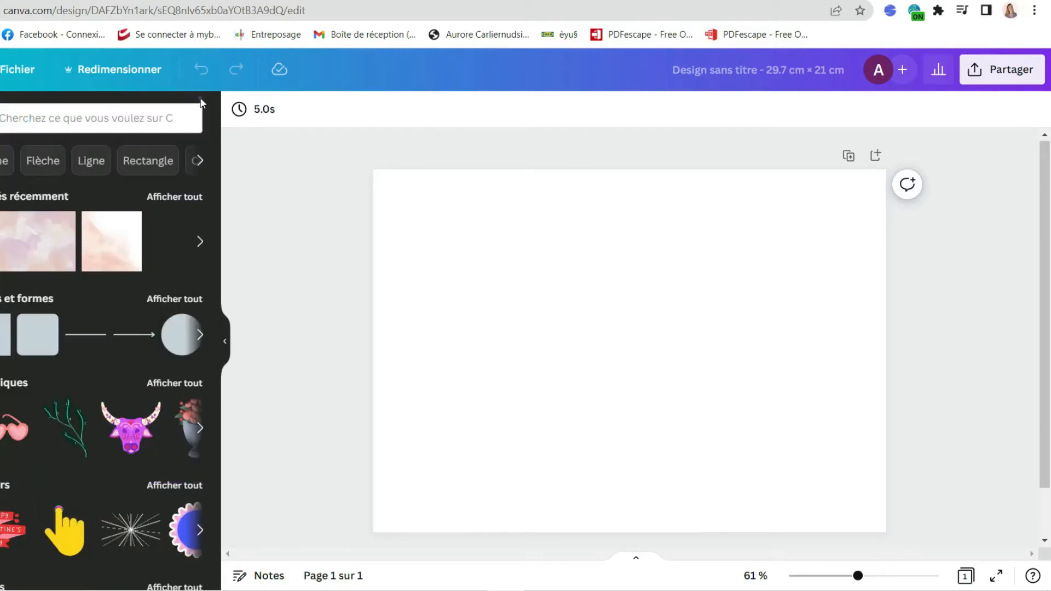
pyautogui.click(171, 301)
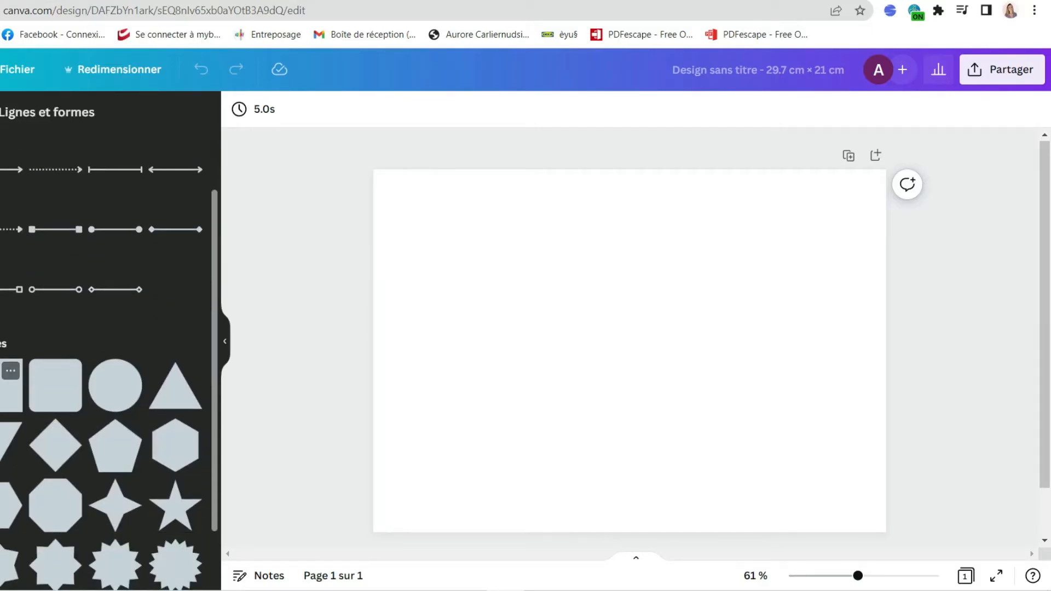
pyautogui.click(11, 386)
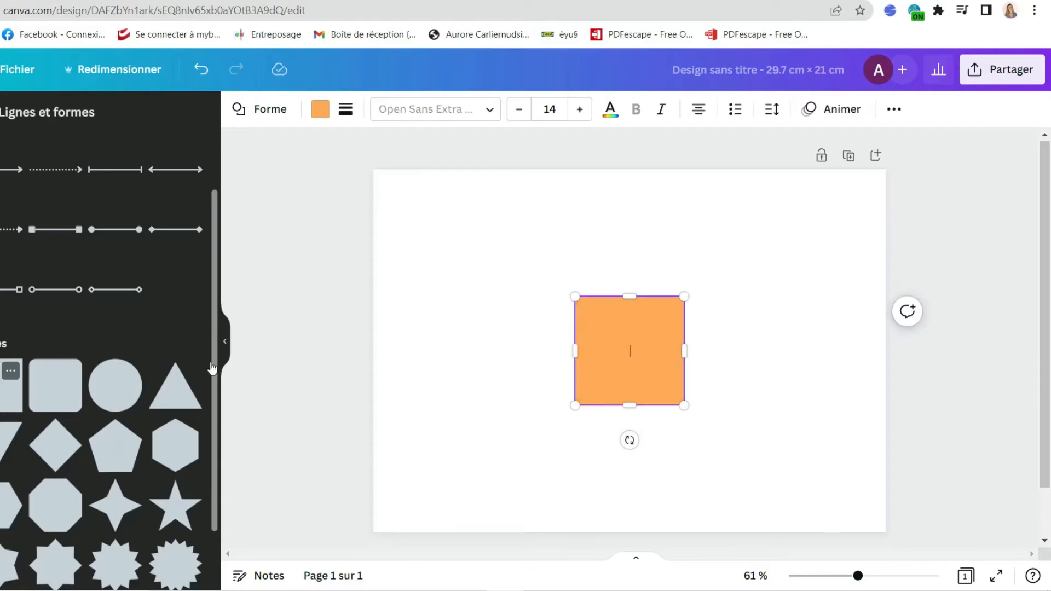
# Step: Move the orange square to the page's upper left and stretch it into a tall rectangle filling the left half within even margins
pyautogui.moveTo(626, 339); pyautogui.dragTo(465, 239)
pyautogui.moveTo(518, 258); pyautogui.dragTo(596, 260)
pyautogui.moveTo(503, 315); pyautogui.dragTo(515, 496)
pyautogui.moveTo(596, 352); pyautogui.dragTo(625, 352)
pyautogui.click(712, 329)
# Step: Duplicate the orange rectangle and place the copy beside it on the page's right half, leaving a narrow gap
pyautogui.click(553, 345)
pyautogui.hotkey('ctrl', 'd')
pyautogui.moveTo(537, 356); pyautogui.dragTo(755, 347)
pyautogui.moveTo(944, 317); pyautogui.dragTo(625, 320)
pyautogui.click(732, 291)
pyautogui.click(950, 248)
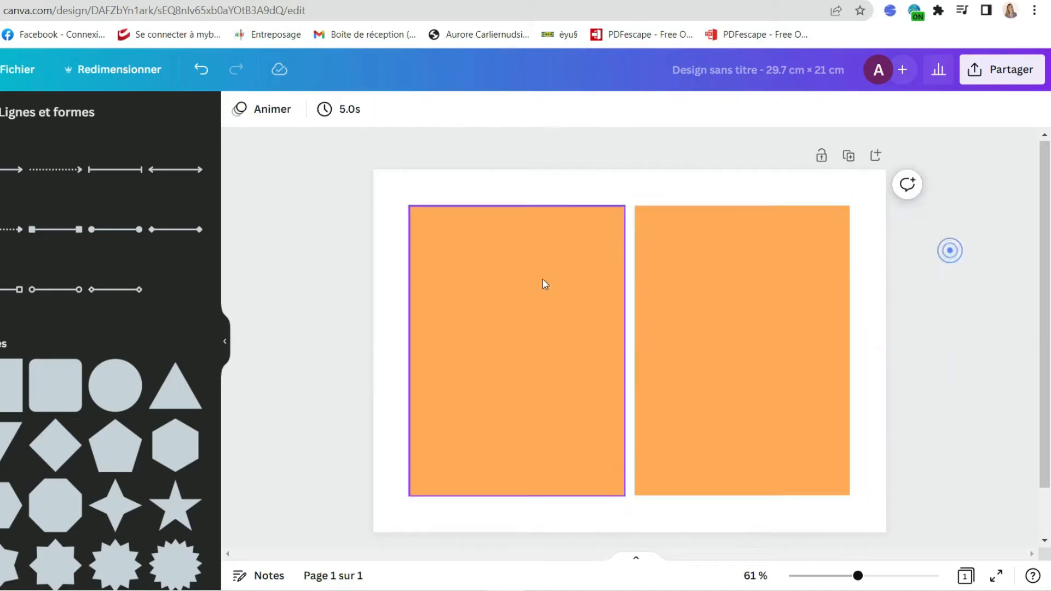
# Step: Set the page background to the very pale pink from the brand palette
pyautogui.click(335, 211)
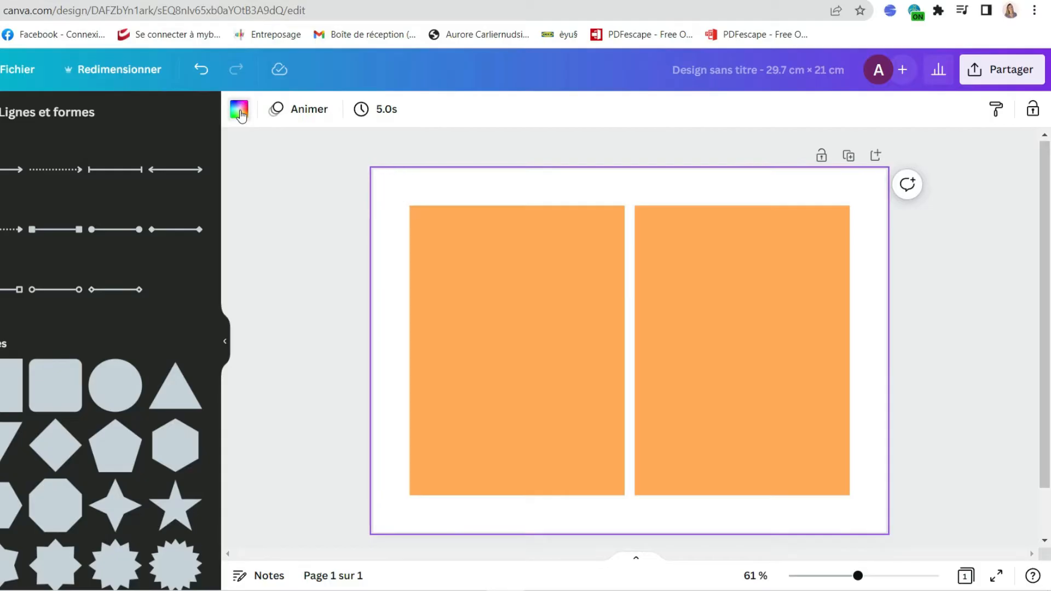
pyautogui.click(239, 111)
pyautogui.click(66, 302)
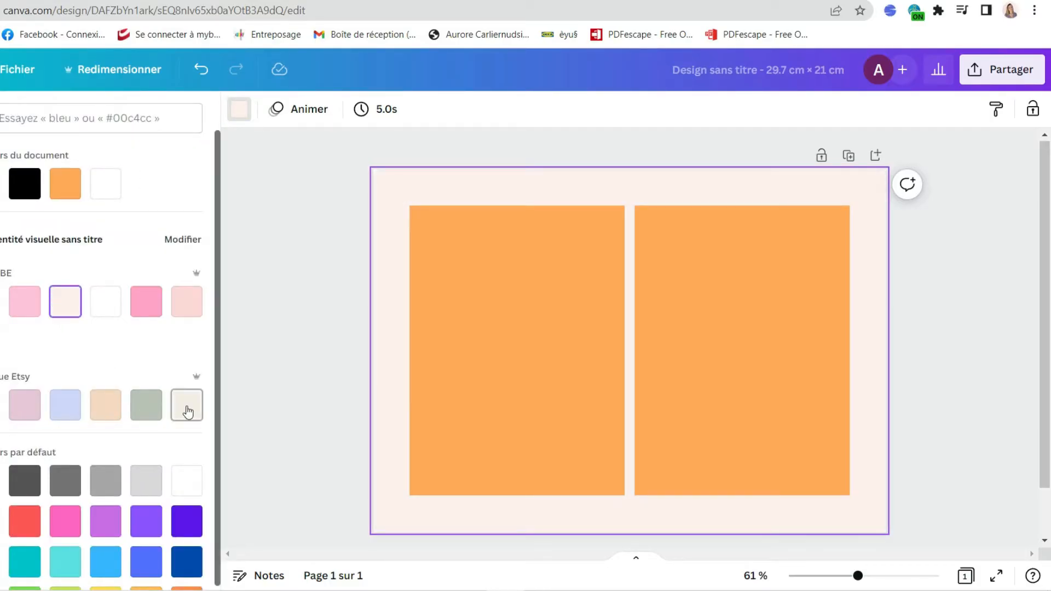
pyautogui.click(61, 307)
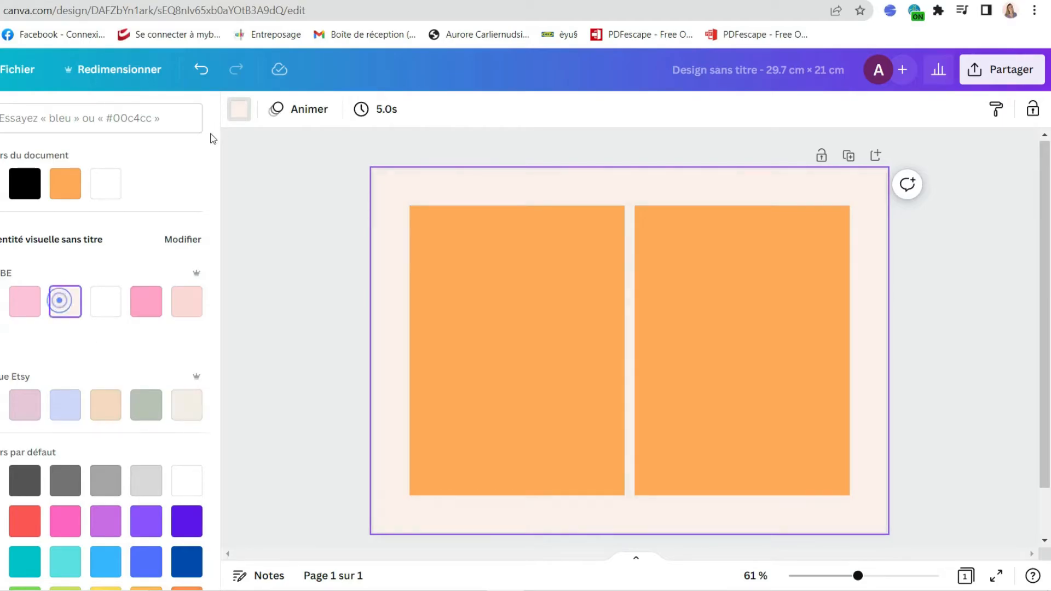
# Step: Recolor both orange rectangles white
pyautogui.click(432, 303)
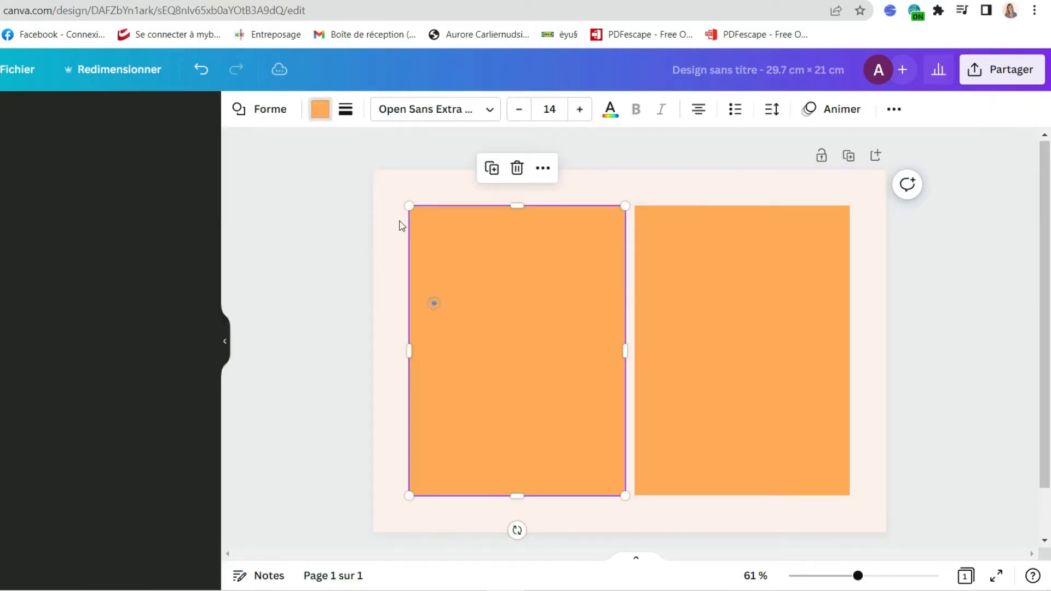
pyautogui.click(324, 109)
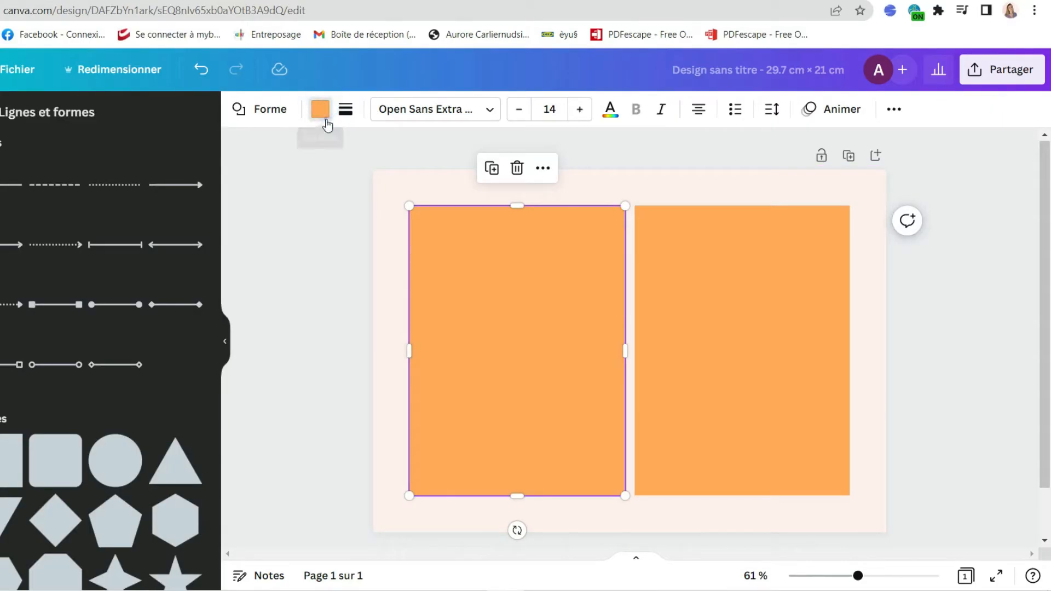
pyautogui.click(325, 118)
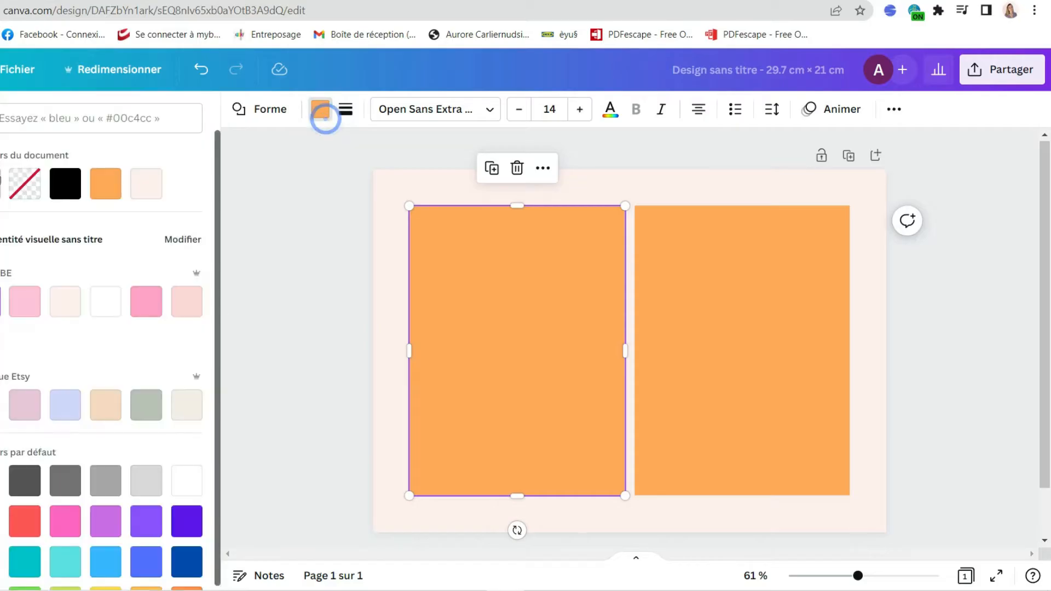
pyautogui.click(113, 308)
pyautogui.click(718, 293)
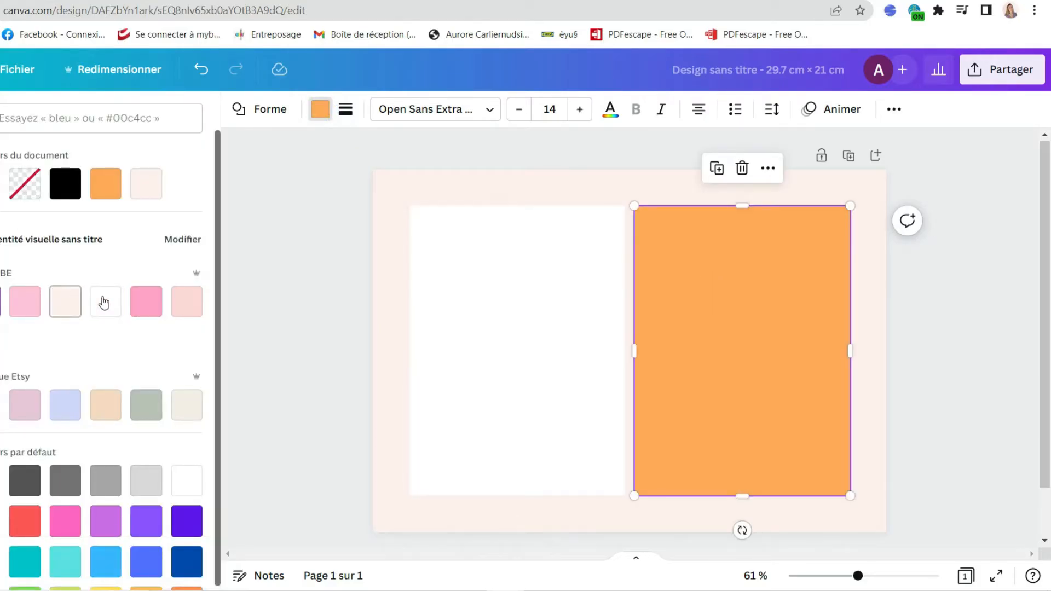
pyautogui.click(104, 302)
pyautogui.click(959, 266)
pyautogui.click(961, 263)
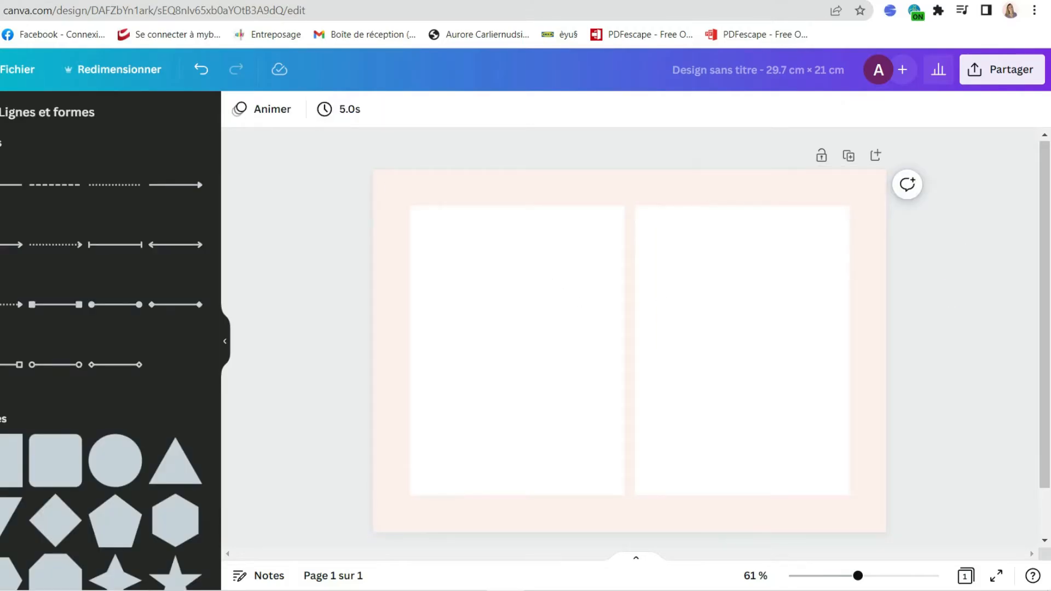
# Step: Search the elements for "spiral" and show all graphics results
pyautogui.click(3, 111)
pyautogui.click(23, 117)
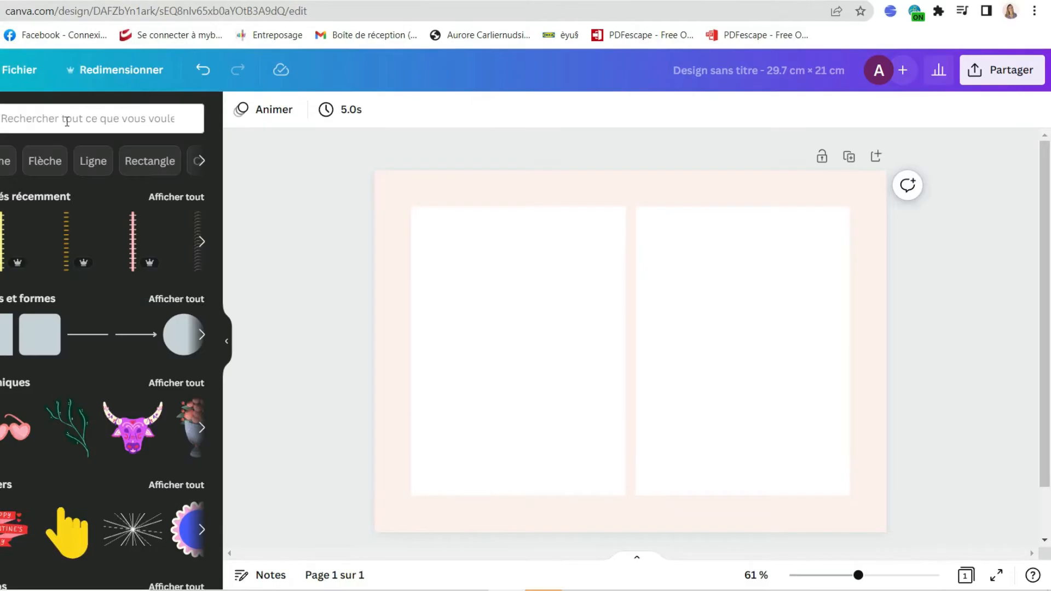
pyautogui.click(67, 121)
pyautogui.write('spiral')
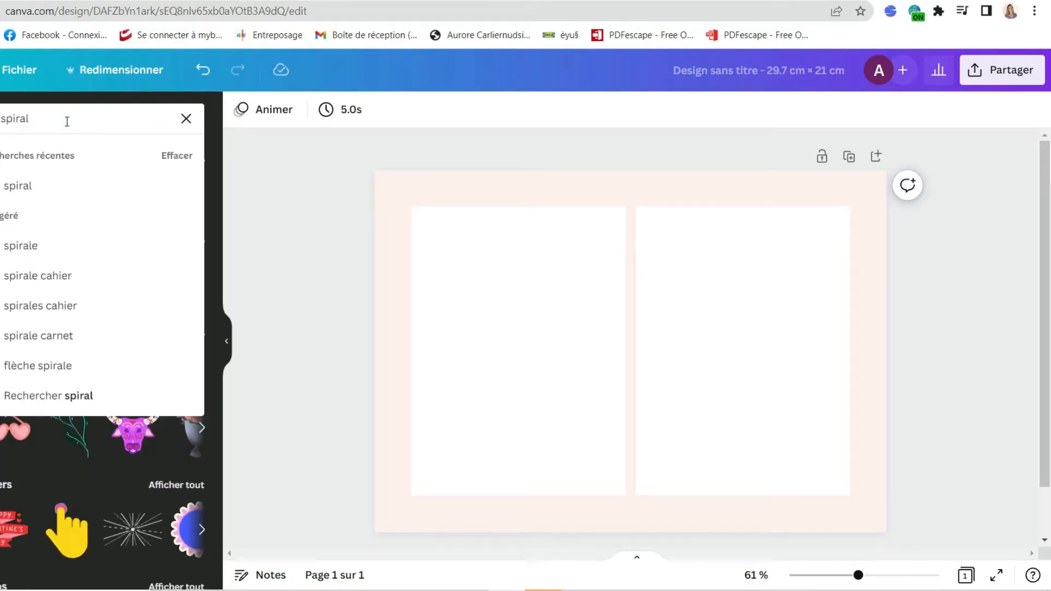
pyautogui.press('Return')
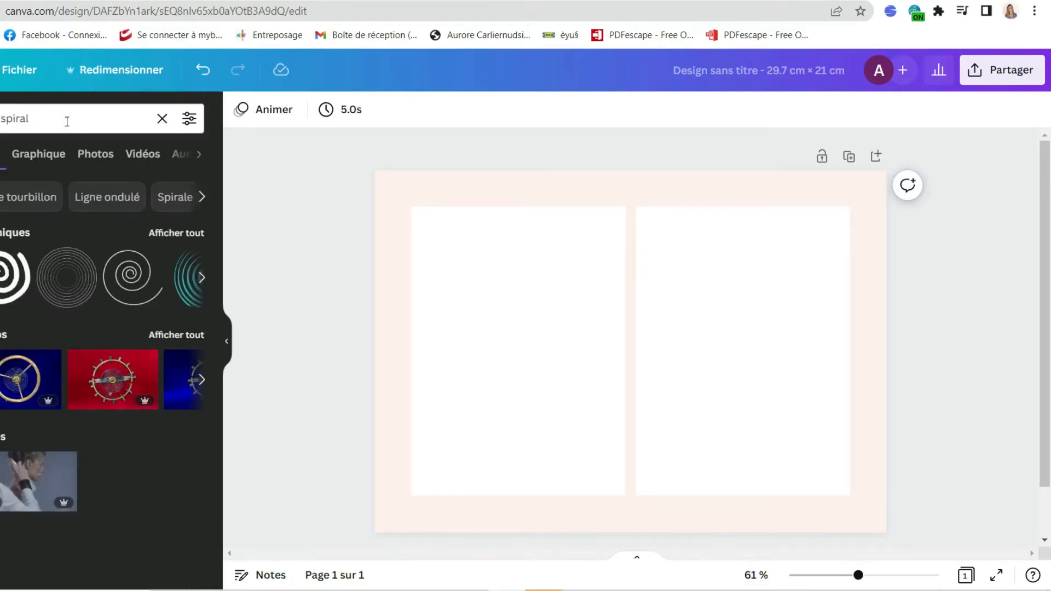
pyautogui.click(189, 237)
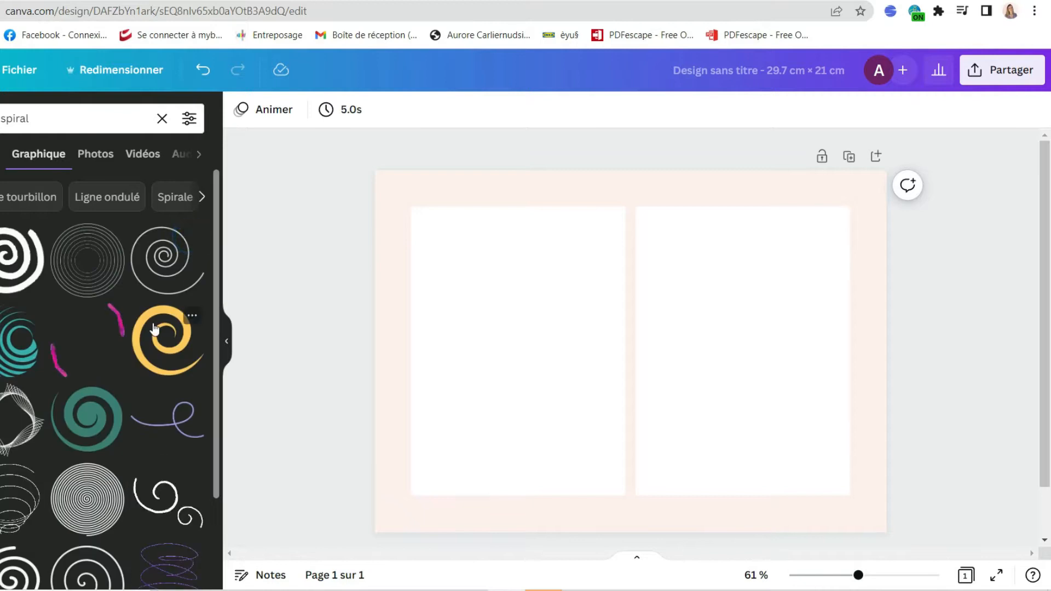
# Step: Insert the vertical pink notebook spiral to bring up its similar recommendations, and delete it from the page
pyautogui.scroll(-5, 146, 316)
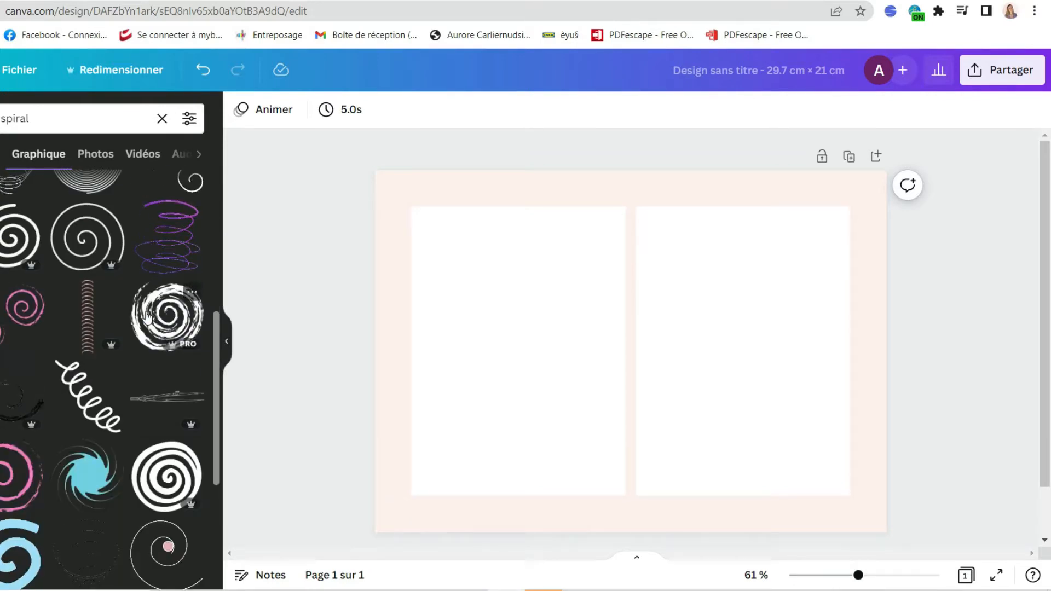
pyautogui.scroll(-1, 147, 316)
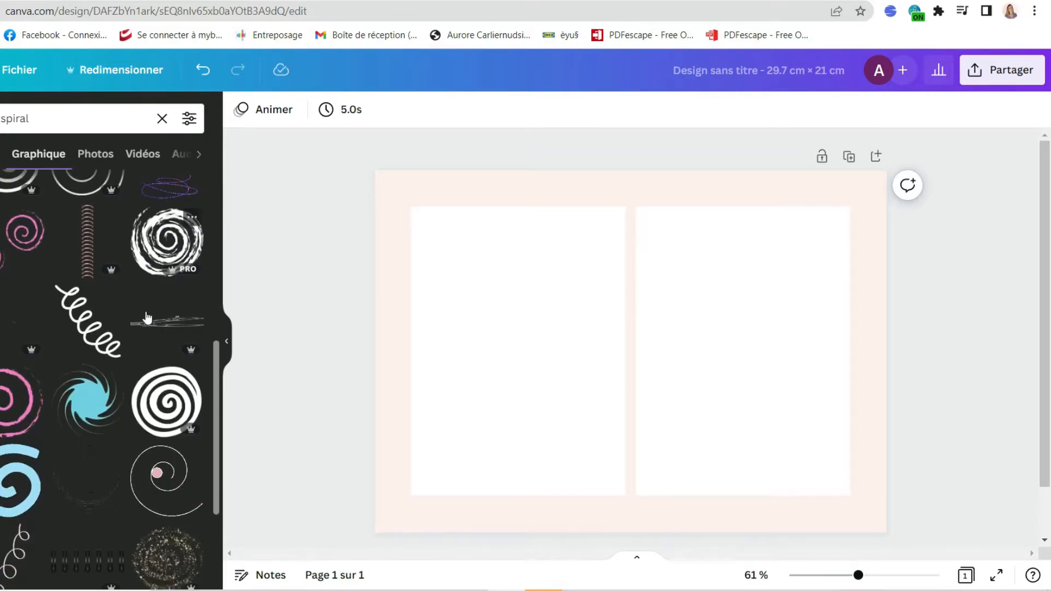
pyautogui.click(84, 238)
pyautogui.press('Delete')
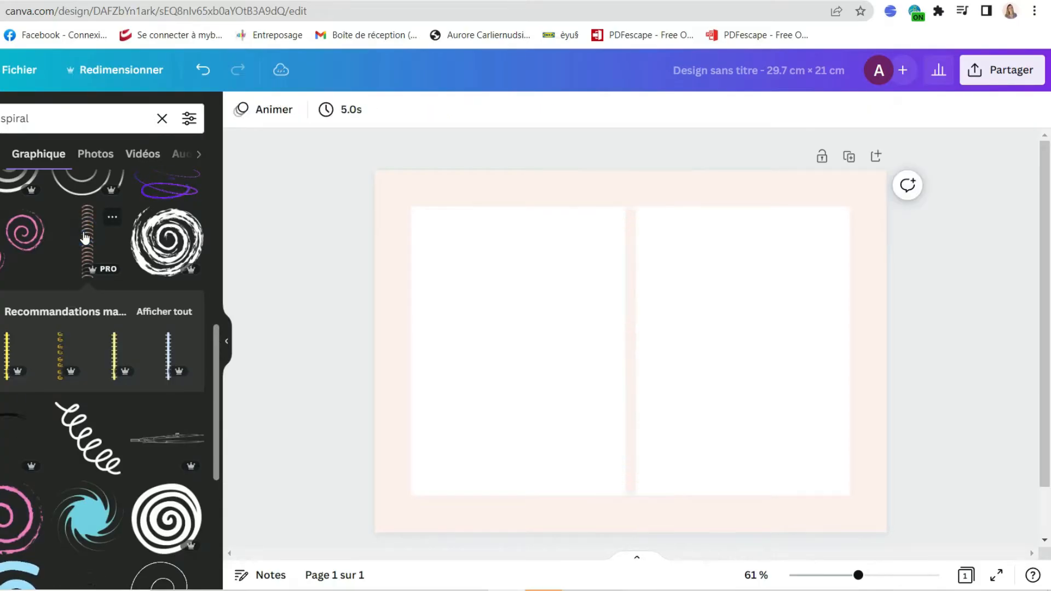
# Step: Show all magic recommendations and add the pale yellow ring binding between the two white rectangles
pyautogui.click(157, 313)
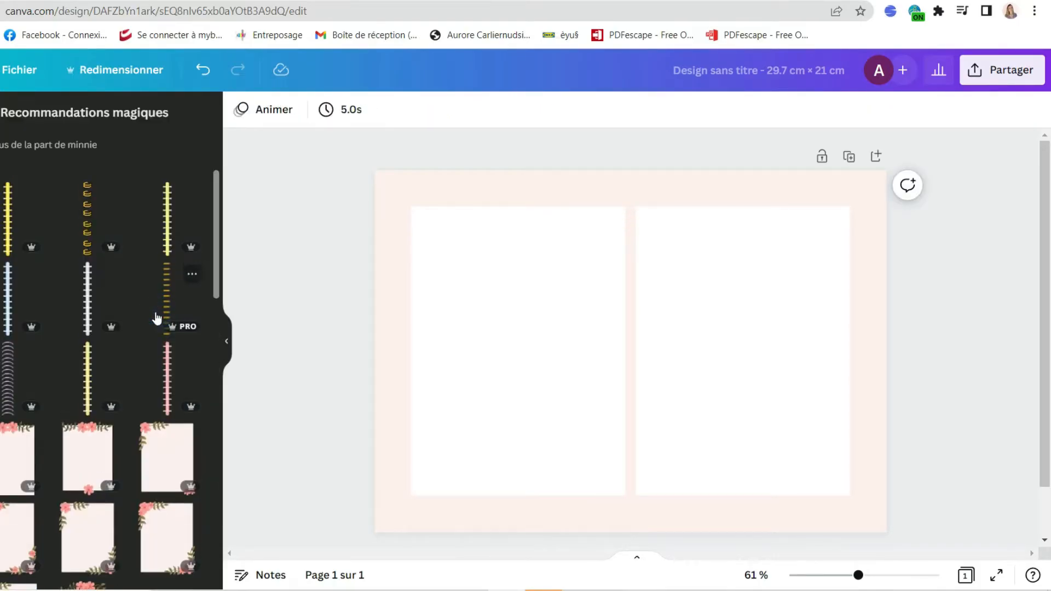
pyautogui.click(169, 211)
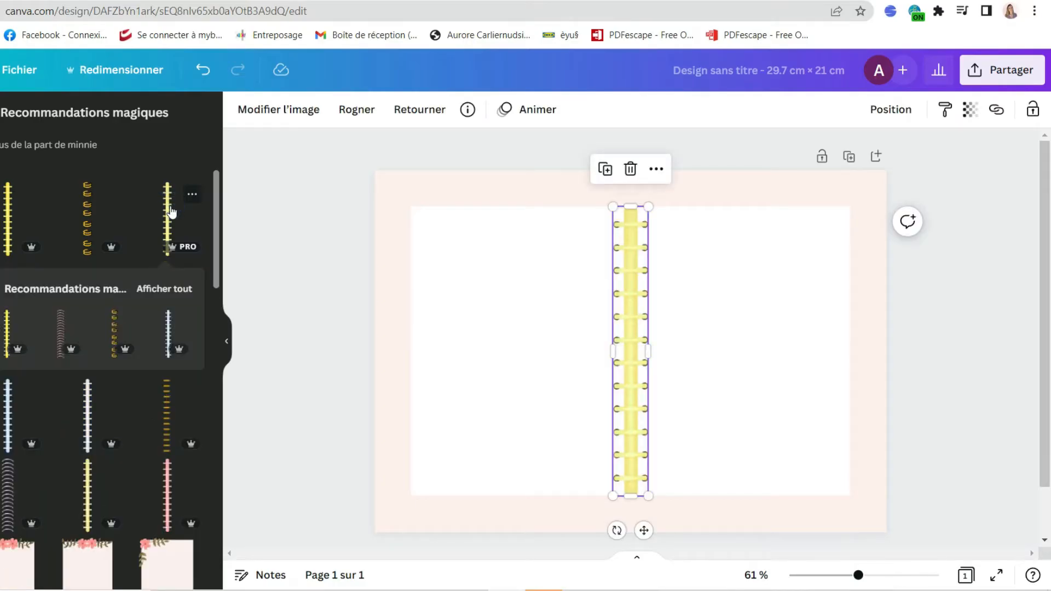
pyautogui.click(923, 300)
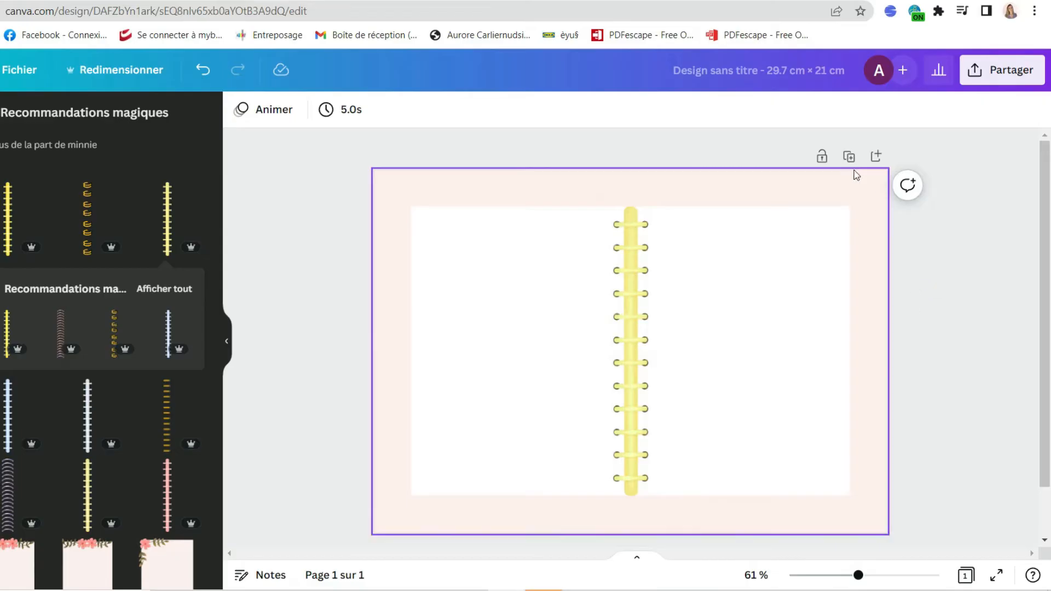
# Step: Duplicate the finished notebook page as a second page
pyautogui.click(852, 157)
pyautogui.scroll(5, 917, 302)
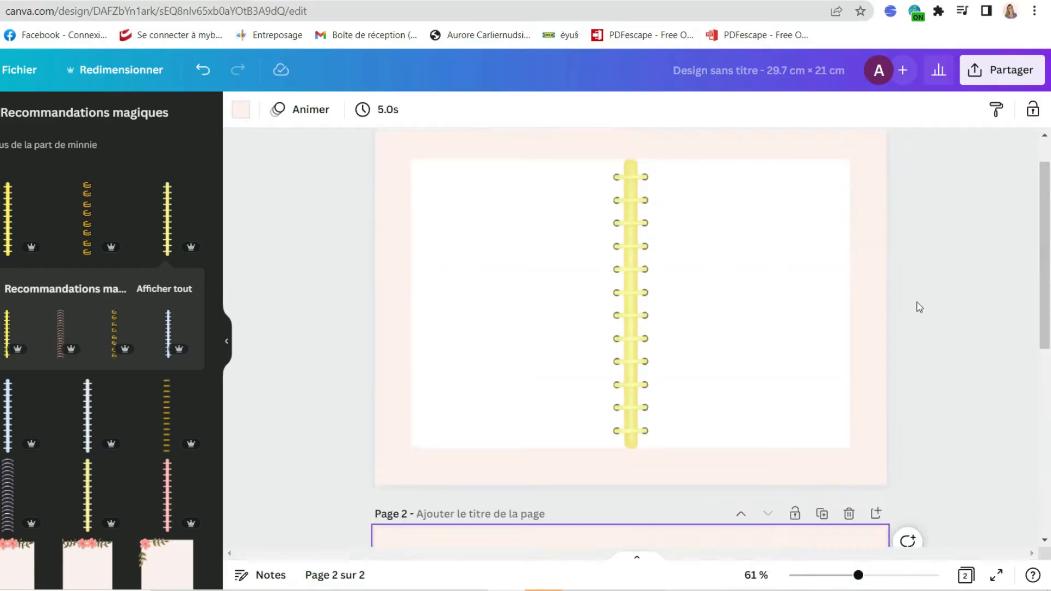
# Step: Delete the white rectangle on the left half of page 1
pyautogui.click(541, 322)
pyautogui.press('Delete')
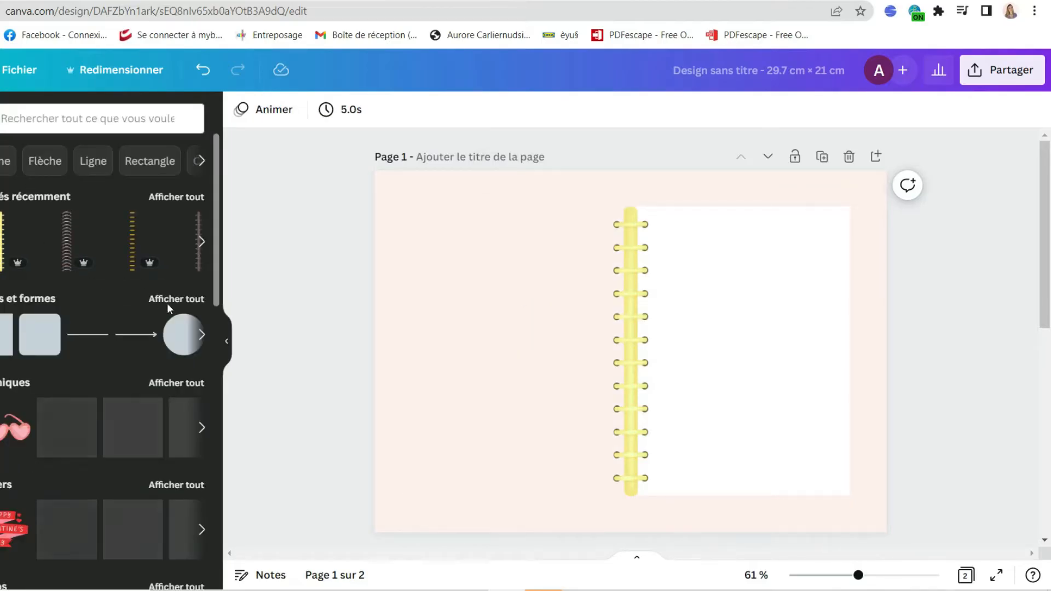
# Step: Insert a square shape and reshape it into a narrow full-height strip covering the left half of the binding rings
pyautogui.click(168, 296)
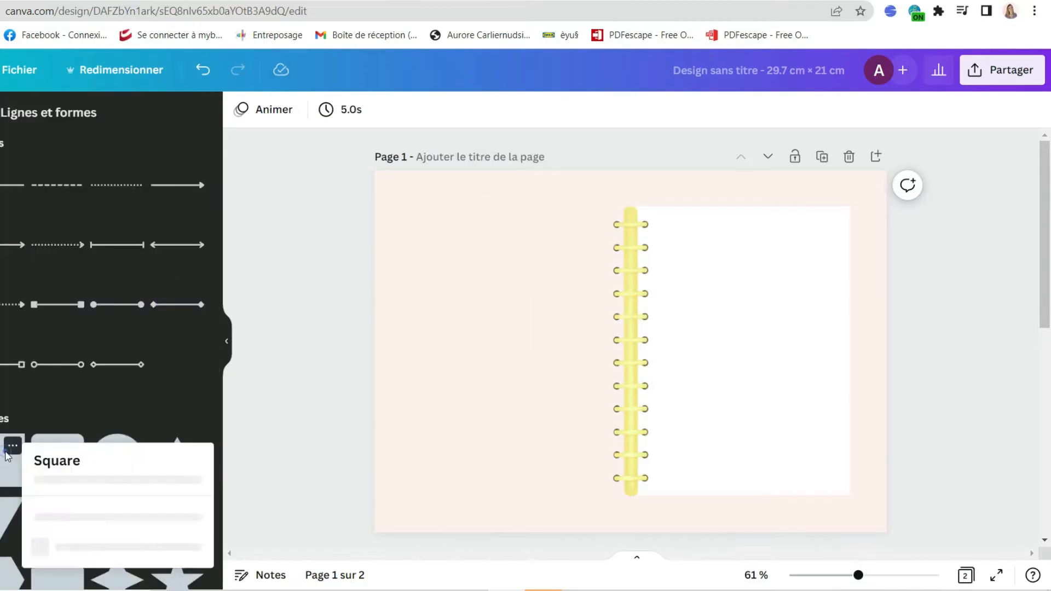
pyautogui.click(12, 460)
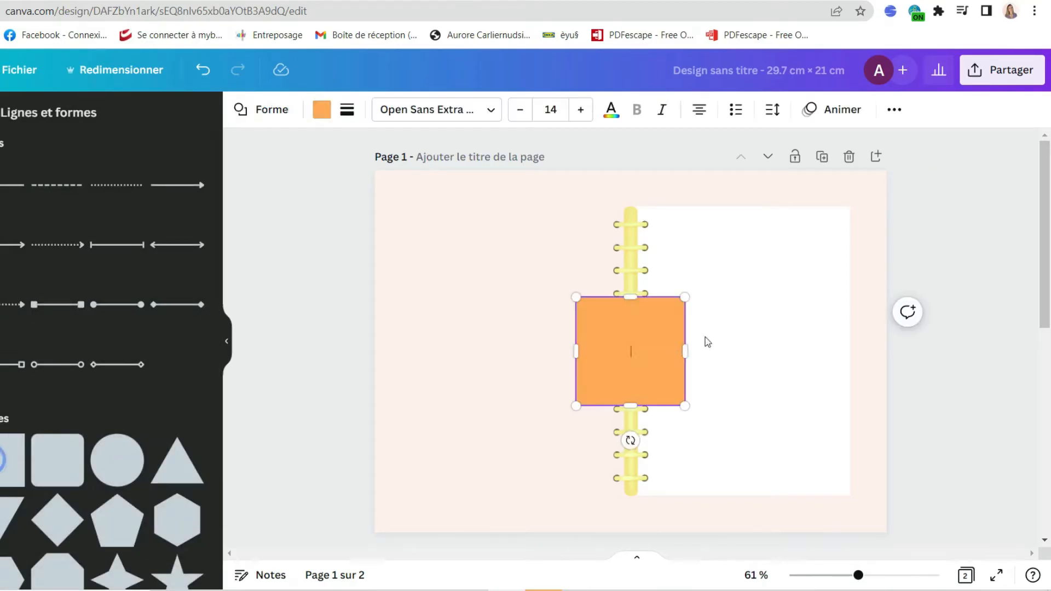
pyautogui.click(512, 354)
pyautogui.click(601, 346)
pyautogui.moveTo(642, 343); pyautogui.dragTo(580, 250)
pyautogui.moveTo(572, 316); pyautogui.dragTo(572, 496)
pyautogui.moveTo(508, 354); pyautogui.dragTo(600, 352)
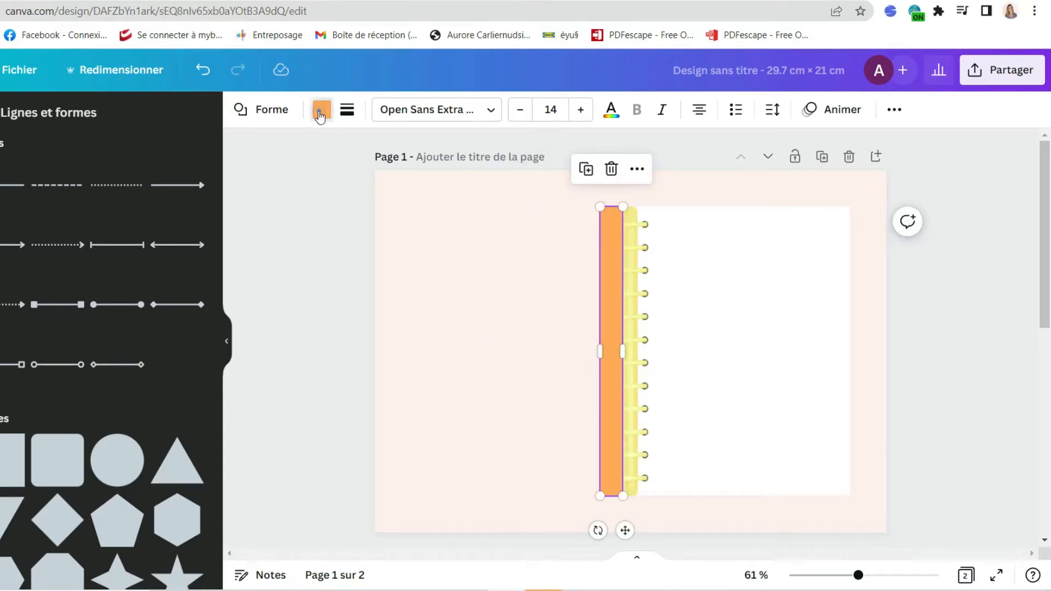
# Step: Fill the strip with the page's pale pink background colour to hide the left ring ends
pyautogui.click(321, 112)
pyautogui.click(157, 196)
pyautogui.press('Escape')
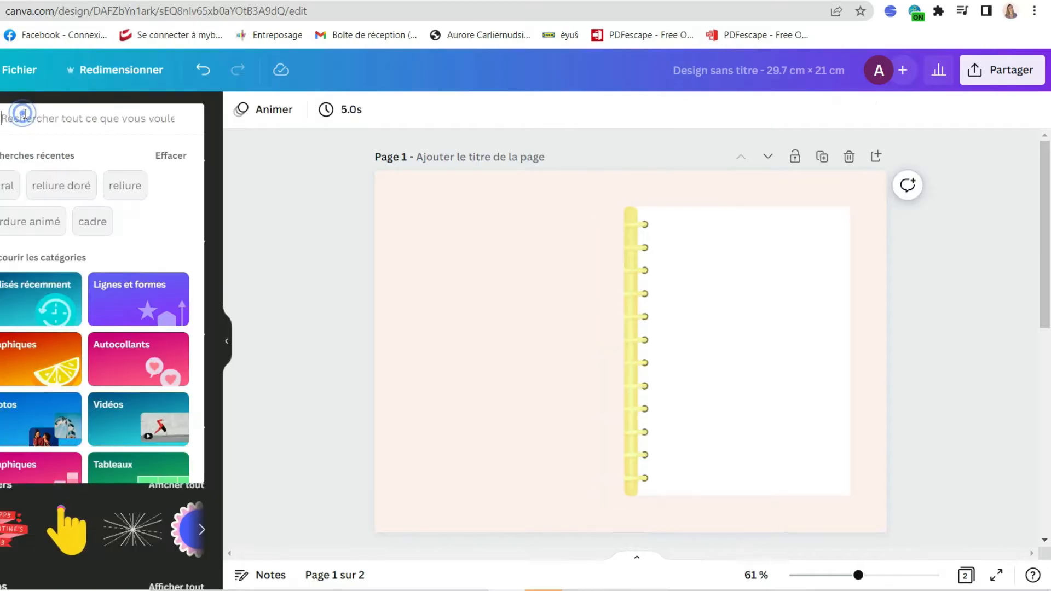
# Step: Search the elements for "watercolor" and show all photo results
pyautogui.write('watercolor')
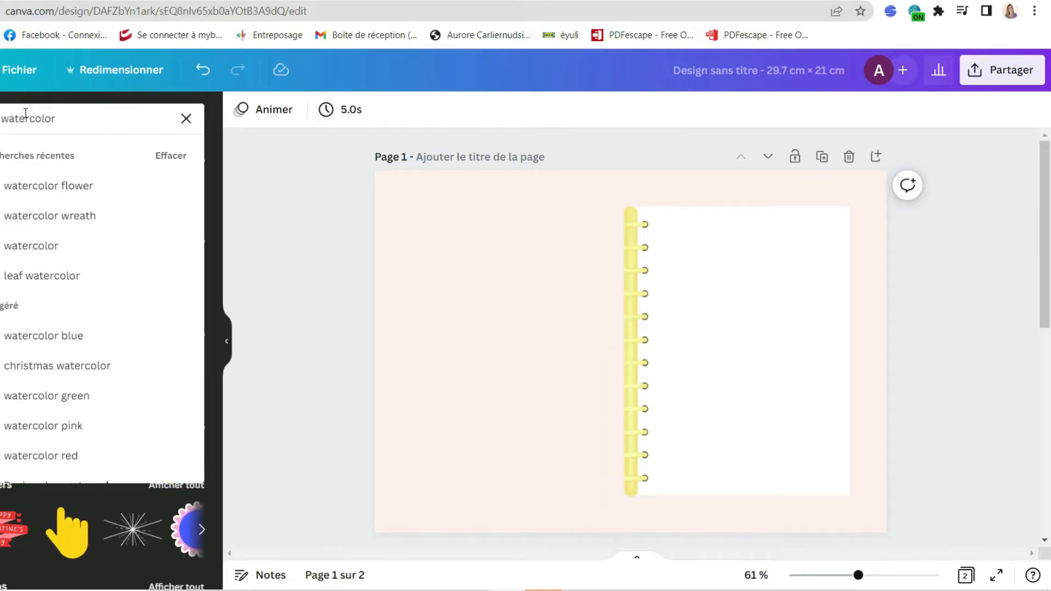
pyautogui.press('Return')
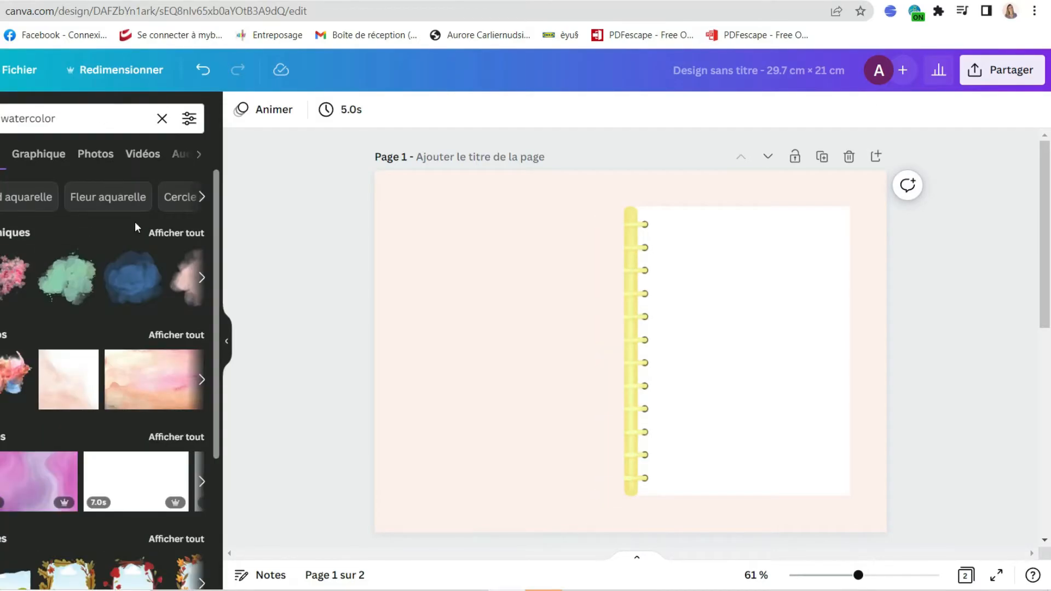
pyautogui.click(162, 336)
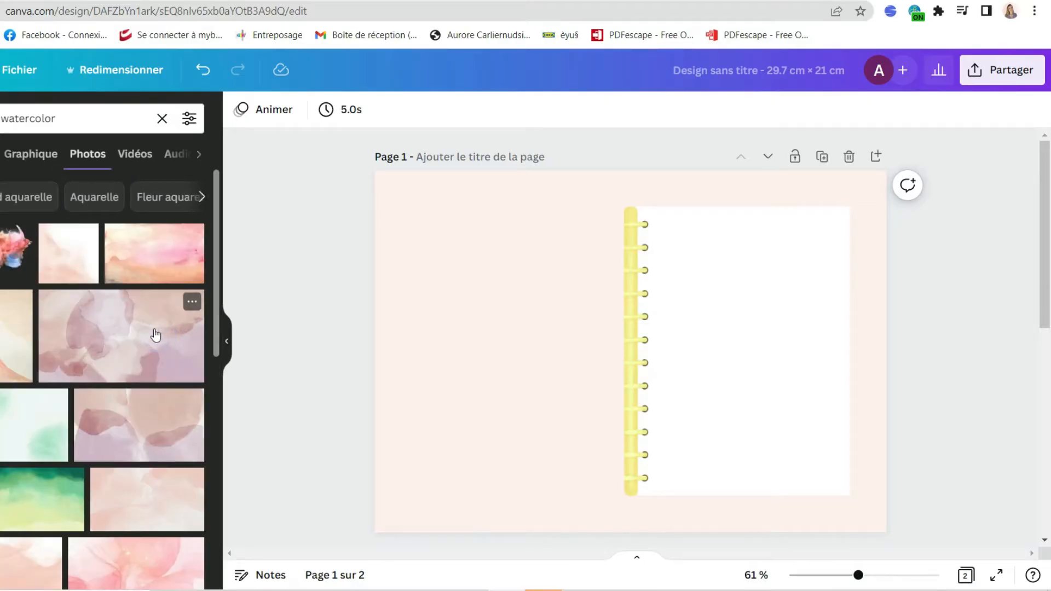
# Step: Add the pink and mauve watercolor photo to page 1 and size it to 12.7 × 16.9 cm over the white rectangle
pyautogui.moveTo(113, 325); pyautogui.dragTo(690, 243)
pyautogui.moveTo(806, 553); pyautogui.dragTo(846, 553)
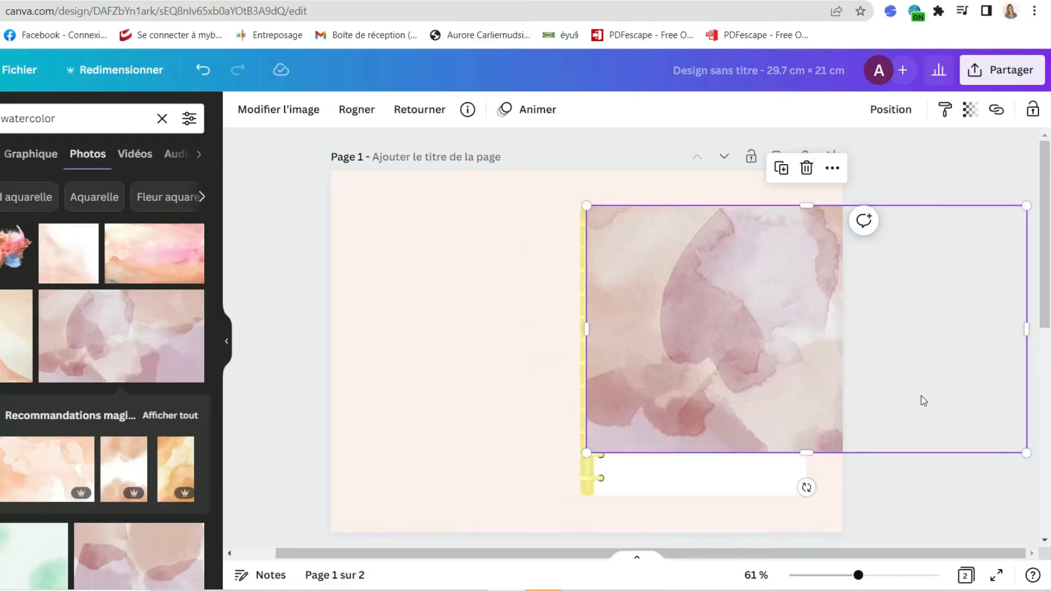
pyautogui.moveTo(806, 453); pyautogui.dragTo(807, 496)
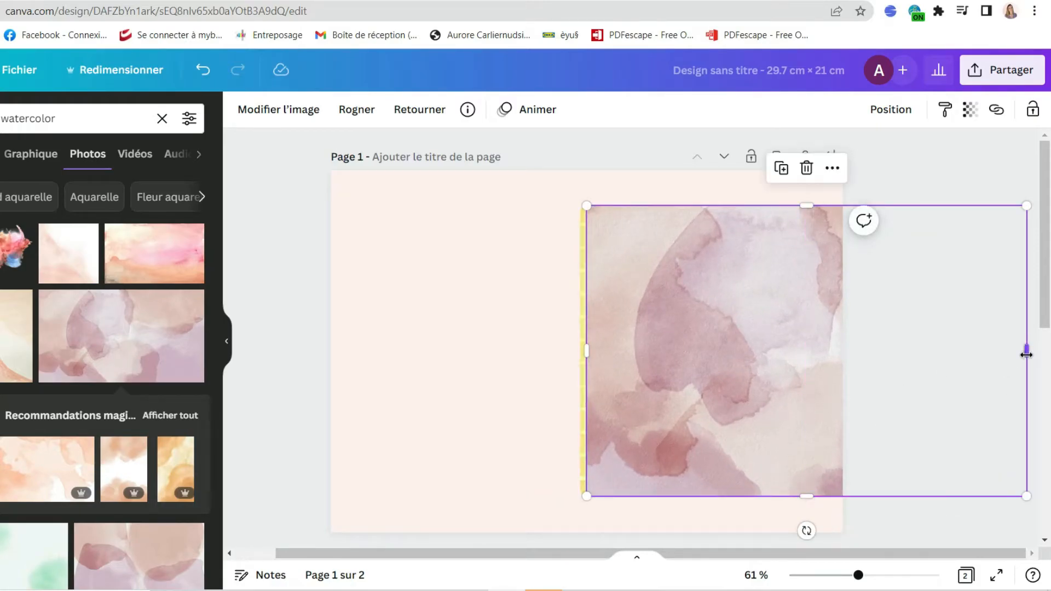
pyautogui.click(952, 366)
pyautogui.click(865, 358)
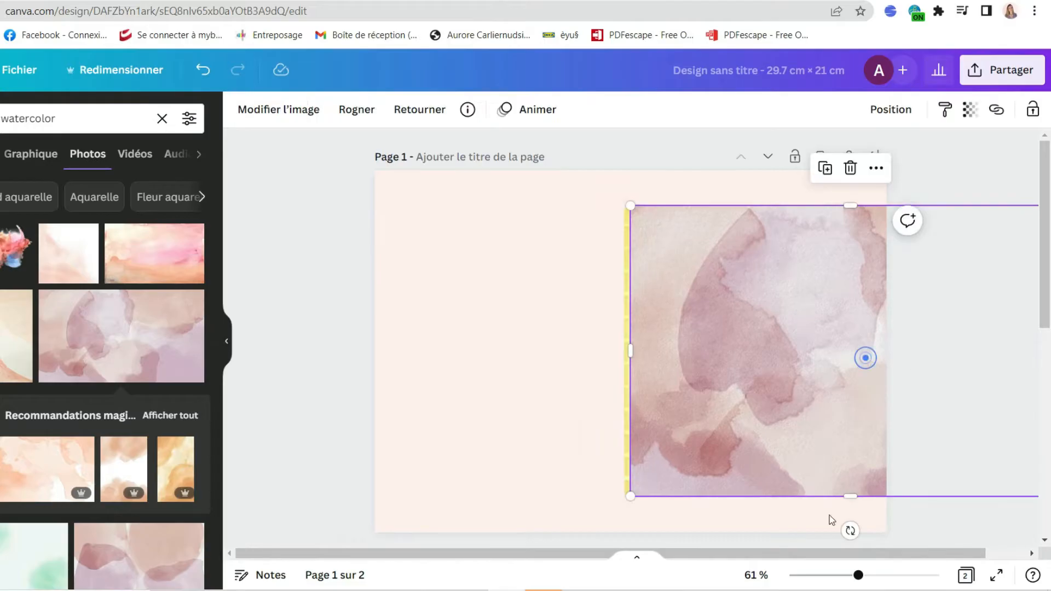
pyautogui.moveTo(820, 552); pyautogui.dragTo(859, 553)
pyautogui.moveTo(1023, 352); pyautogui.dragTo(834, 358)
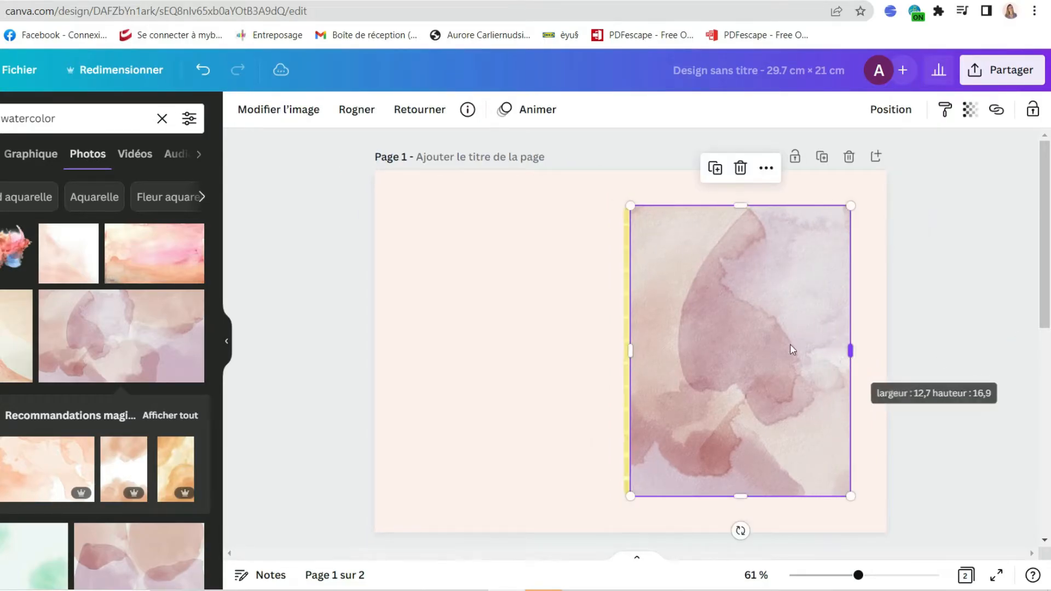
# Step: Send the watercolor photo to the back and delete the white rectangle in front of it
pyautogui.rightClick(746, 331)
pyautogui.click(788, 333)
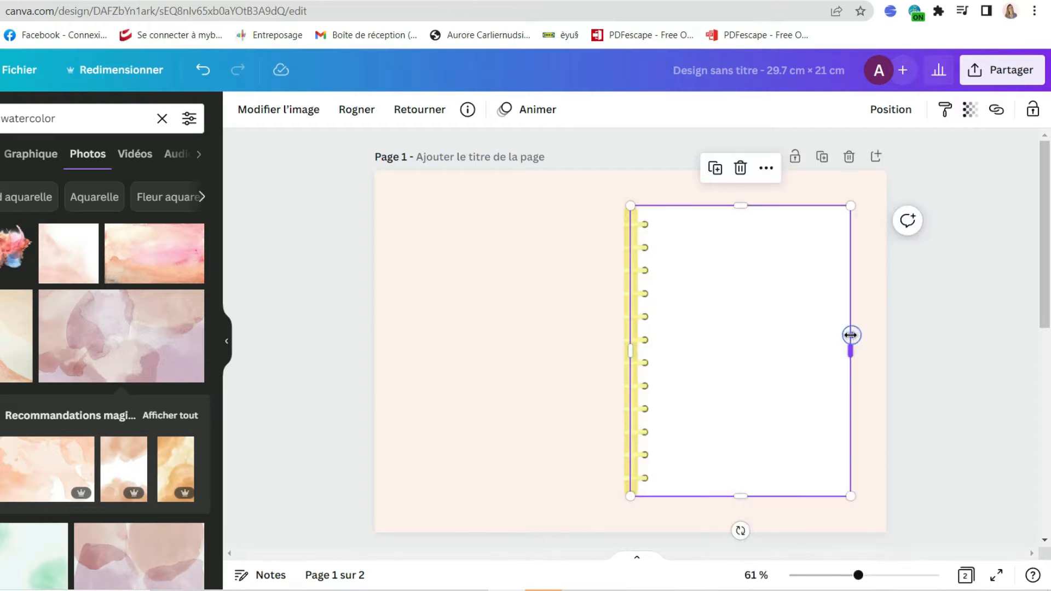
pyautogui.click(985, 287)
pyautogui.click(748, 316)
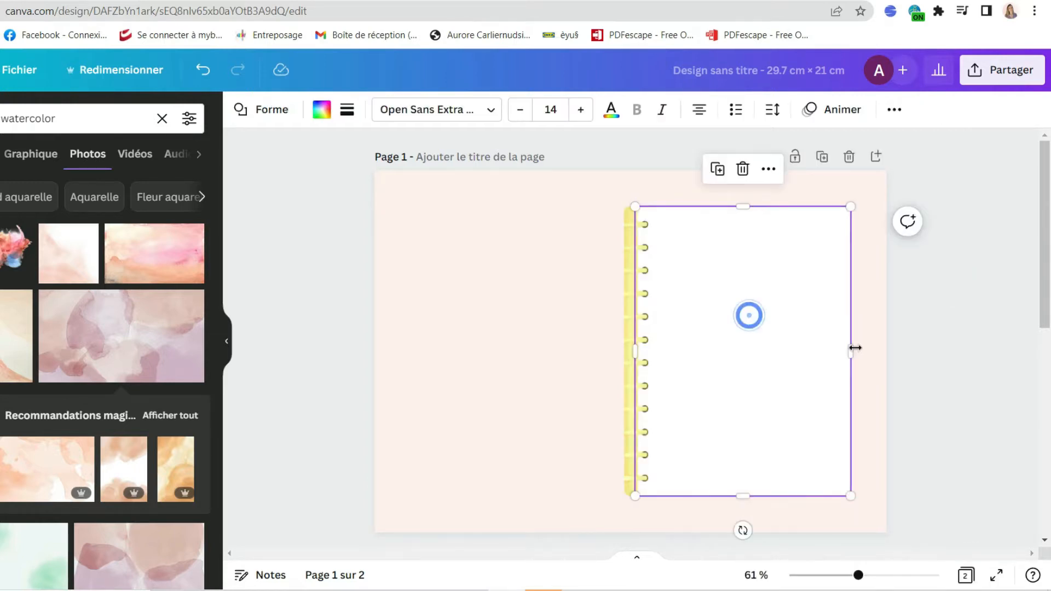
pyautogui.click(944, 341)
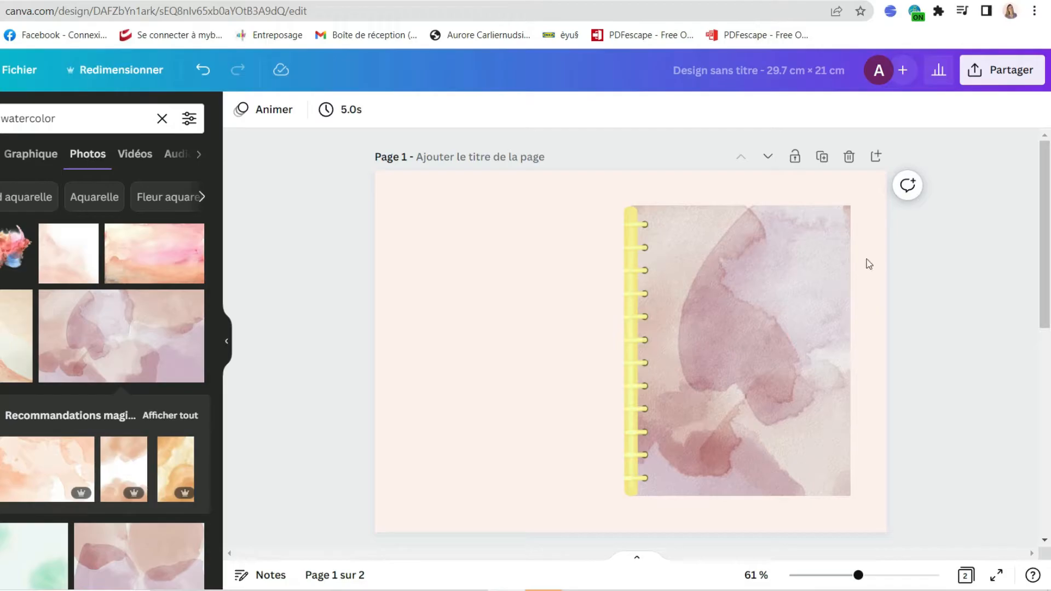
# Step: Shift the watercolor photo leftward inside its crop frame so another part of the image fills the cover
pyautogui.scroll(-8, 816, 245)
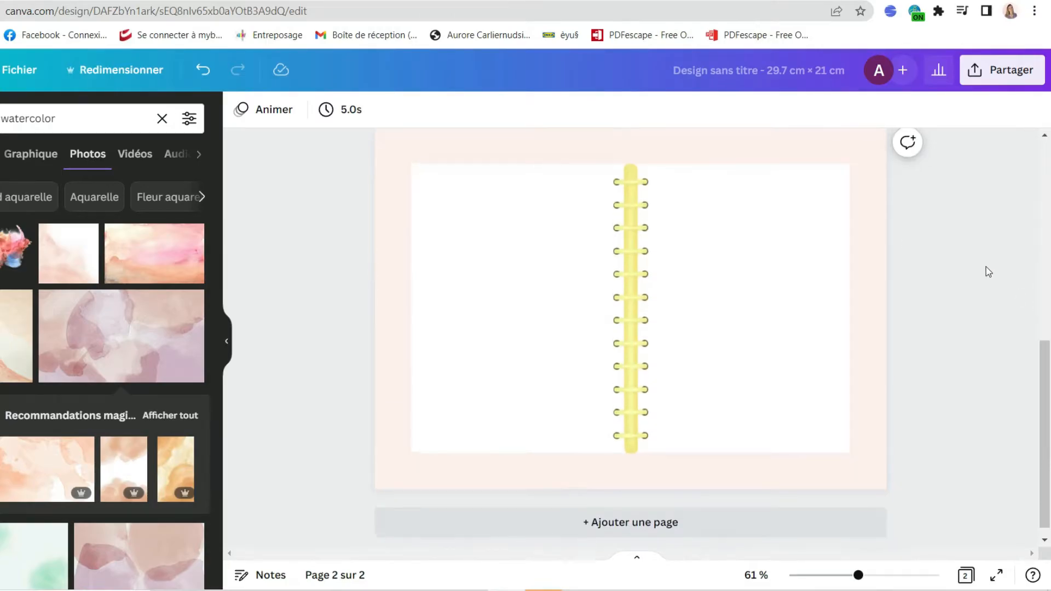
pyautogui.scroll(8, 986, 267)
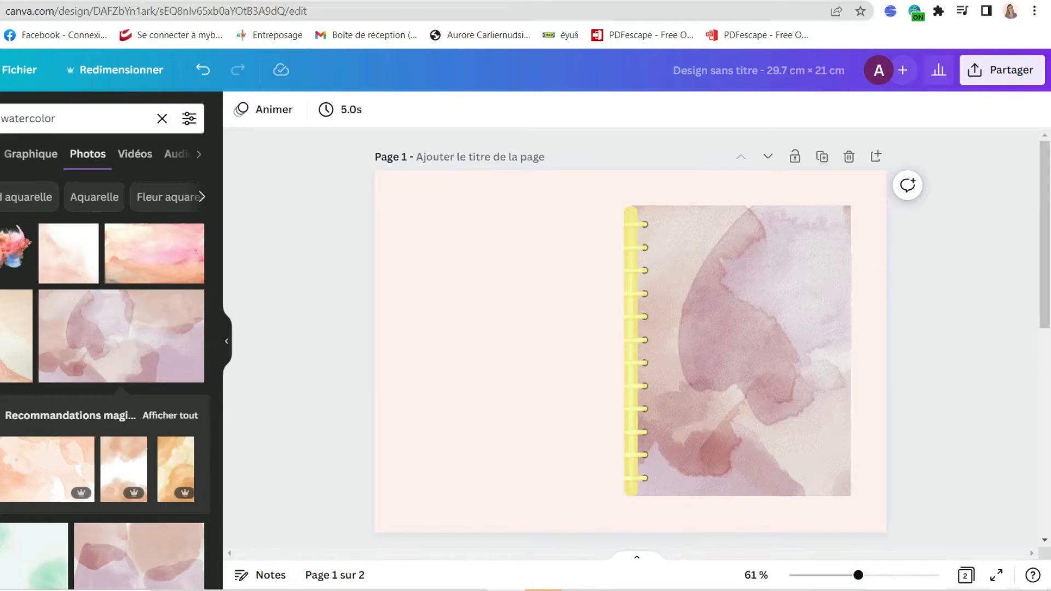
pyautogui.click(738, 336)
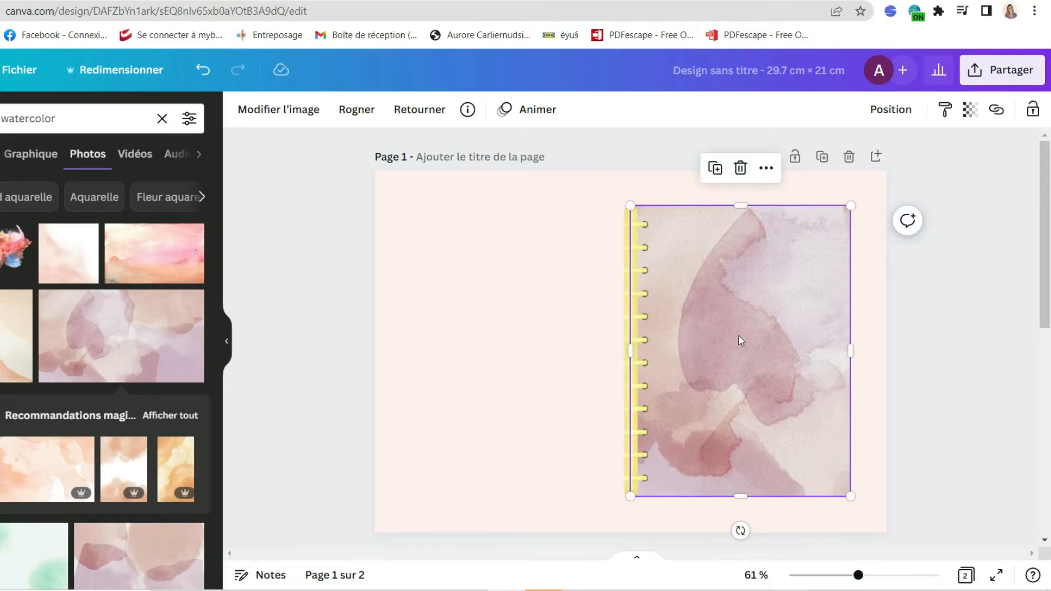
pyautogui.doubleClick(737, 334)
pyautogui.moveTo(712, 332); pyautogui.dragTo(645, 326)
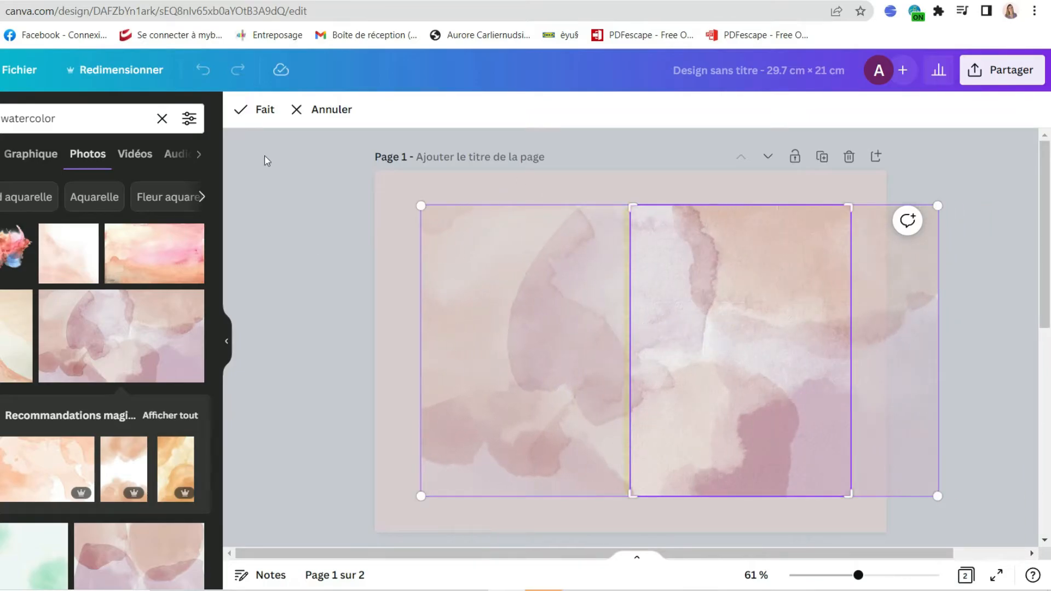
pyautogui.click(260, 108)
pyautogui.click(954, 332)
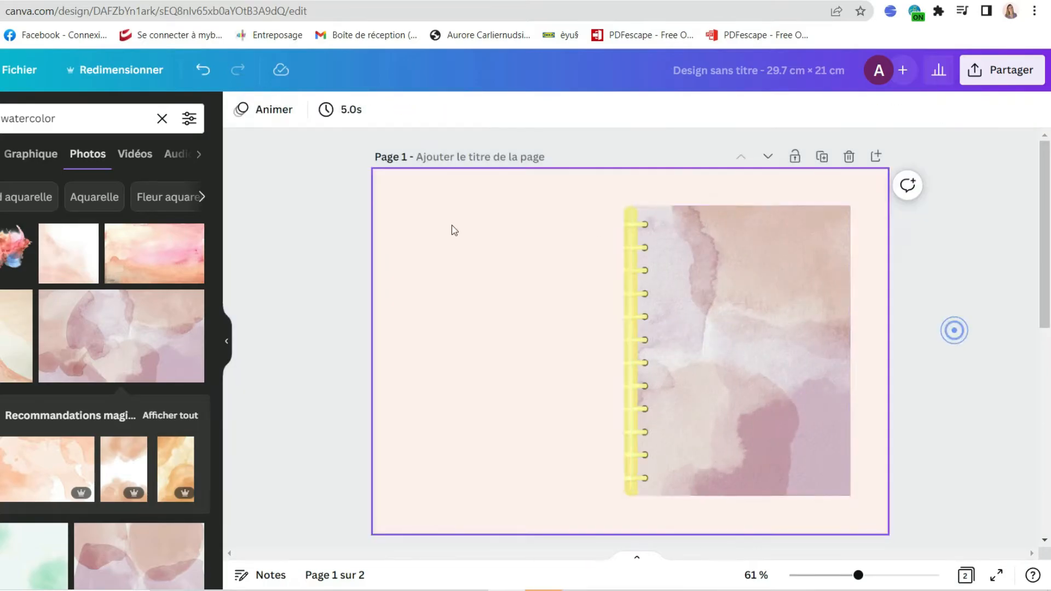
# Step: Clear the search, add a recently used square, and reshape it into a wide label centred on the upper cover
pyautogui.click(162, 119)
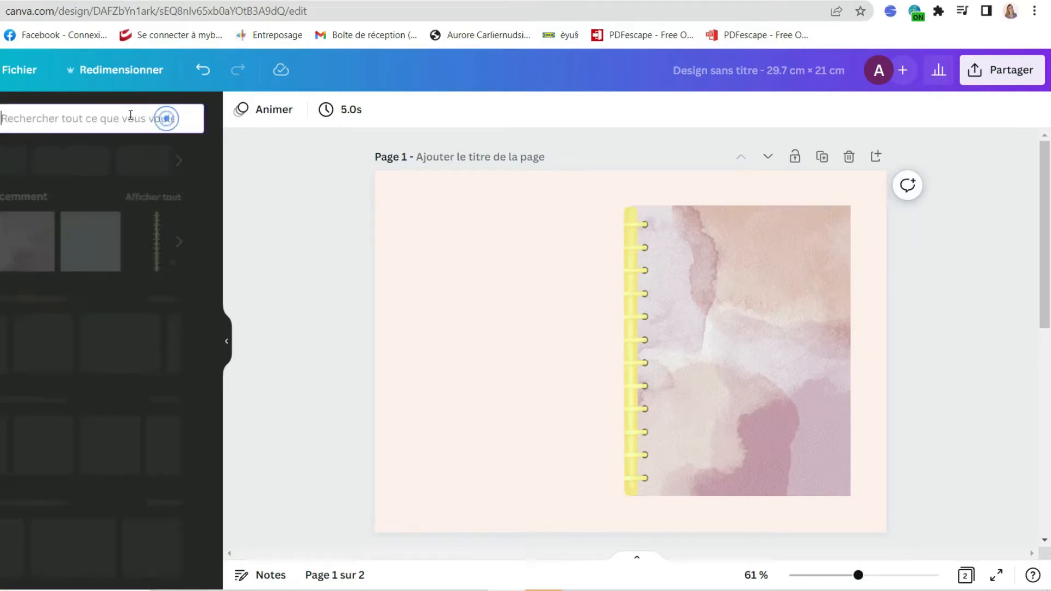
pyautogui.click(129, 116)
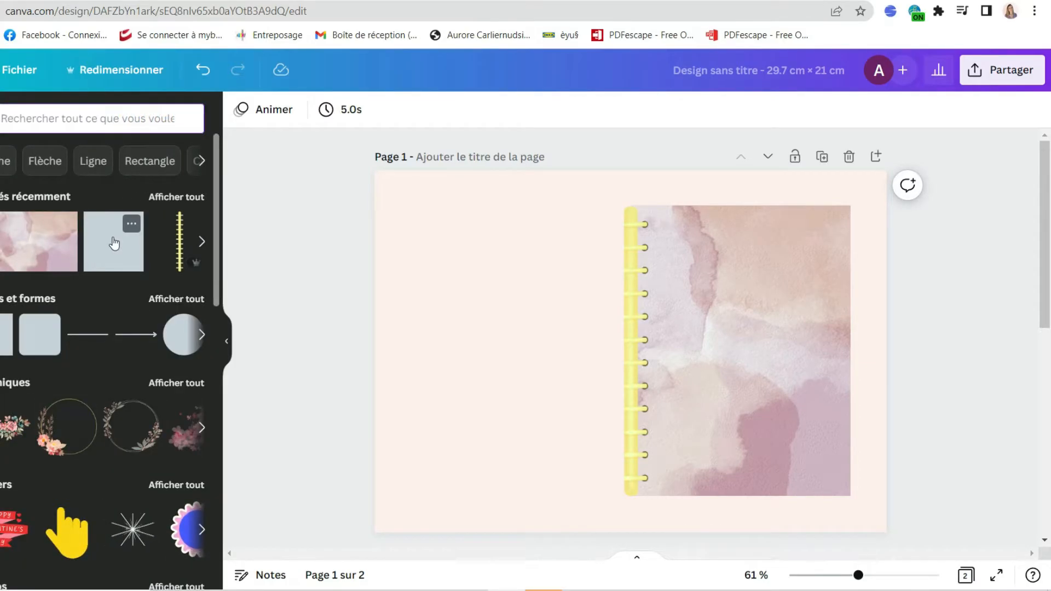
pyautogui.click(500, 335)
pyautogui.moveTo(589, 335); pyautogui.dragTo(492, 326)
pyautogui.moveTo(541, 283); pyautogui.dragTo(656, 365)
pyautogui.moveTo(573, 373); pyautogui.dragTo(746, 307)
pyautogui.moveTo(661, 306); pyautogui.dragTo(680, 306)
pyautogui.moveTo(793, 310); pyautogui.dragTo(786, 306)
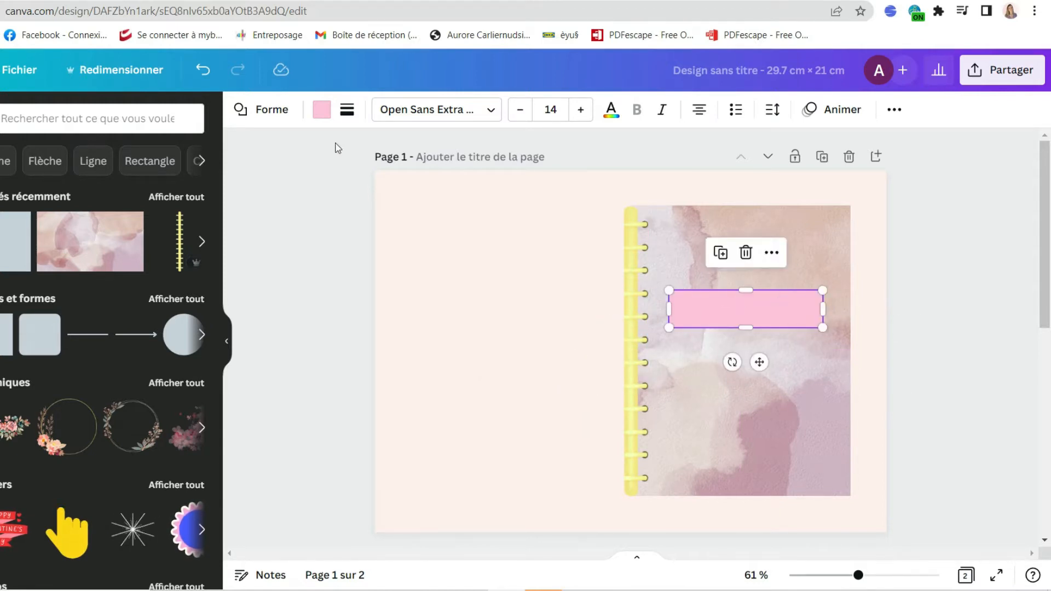
# Step: Fill the cover's label rectangle with white
pyautogui.click(328, 112)
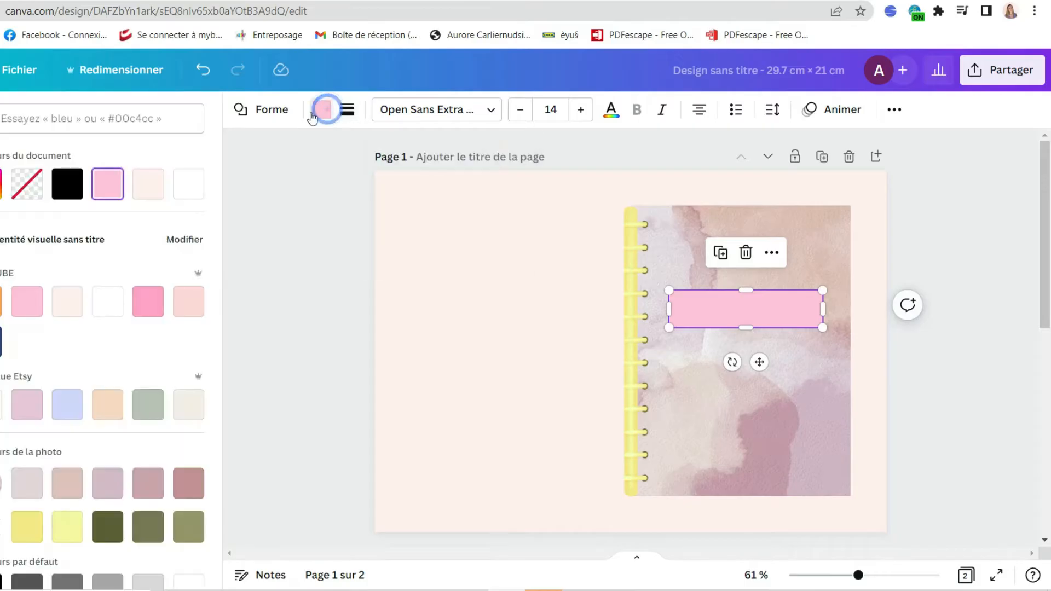
pyautogui.click(191, 184)
pyautogui.click(932, 307)
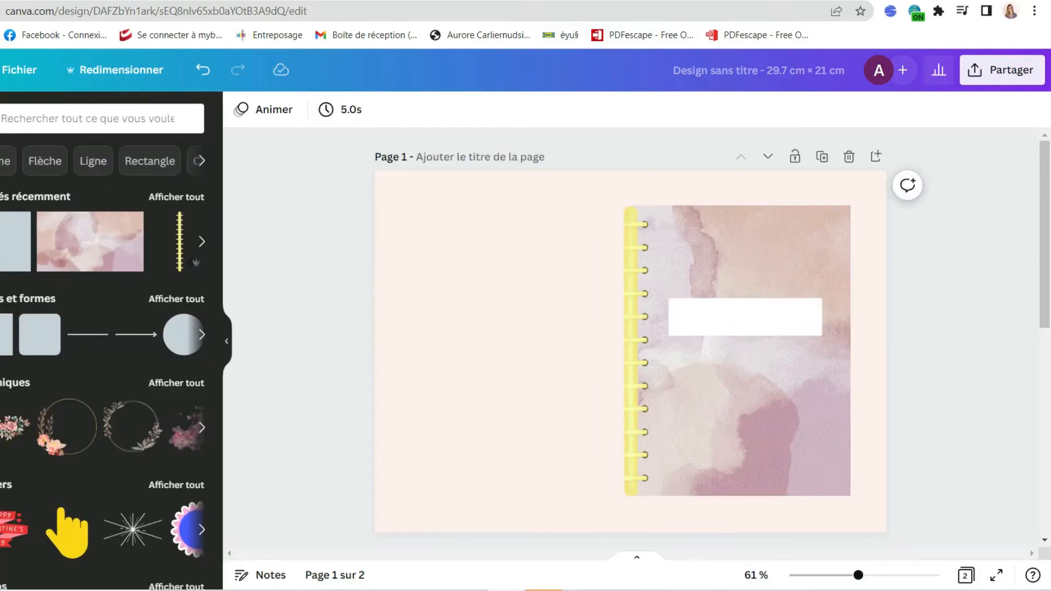
# Step: Add a title text box to page 1 reading "Agenda"
pyautogui.click(2, 235)
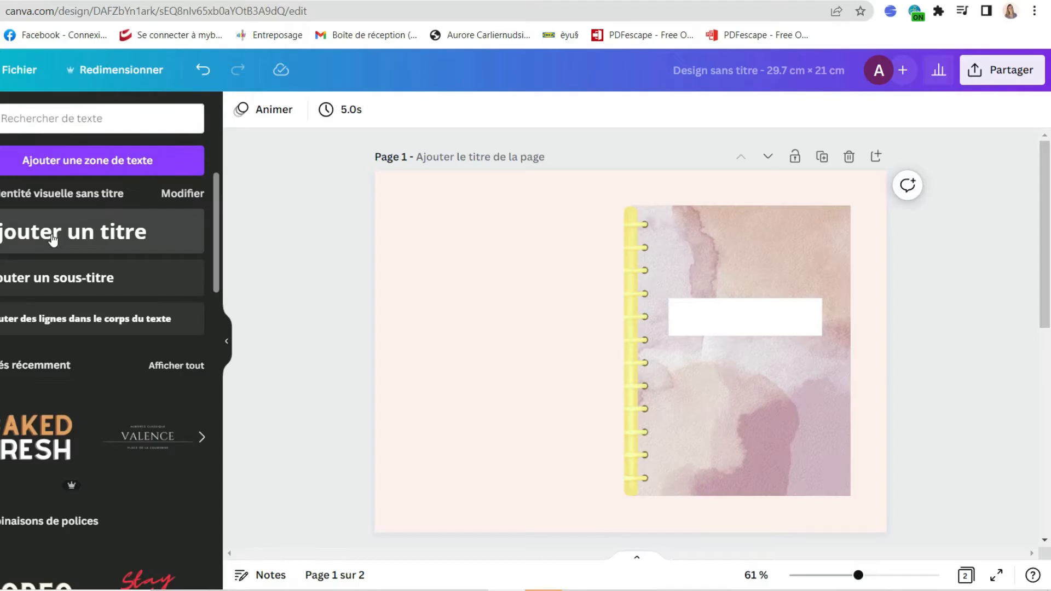
pyautogui.click(53, 240)
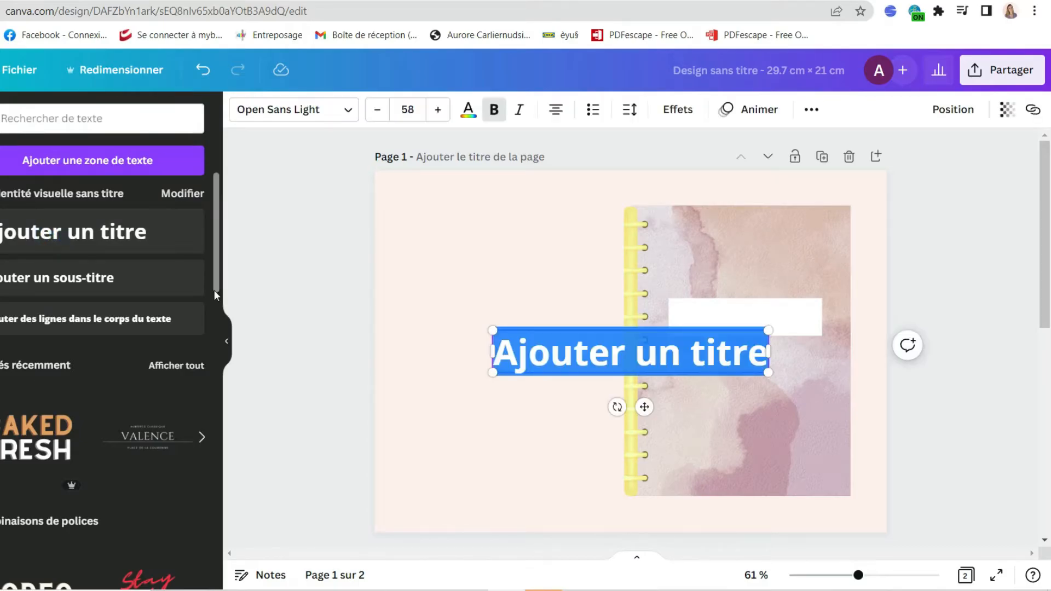
pyautogui.write('Agenda')
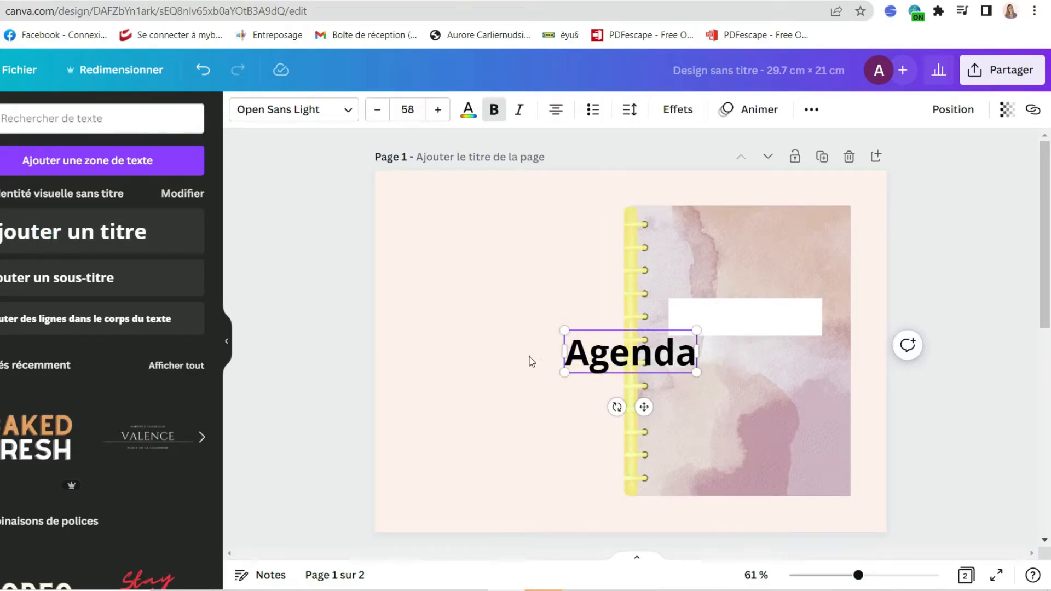
pyautogui.click(528, 360)
pyautogui.click(615, 357)
# Step: Change the Agenda title's font to Halimum
pyautogui.click(332, 109)
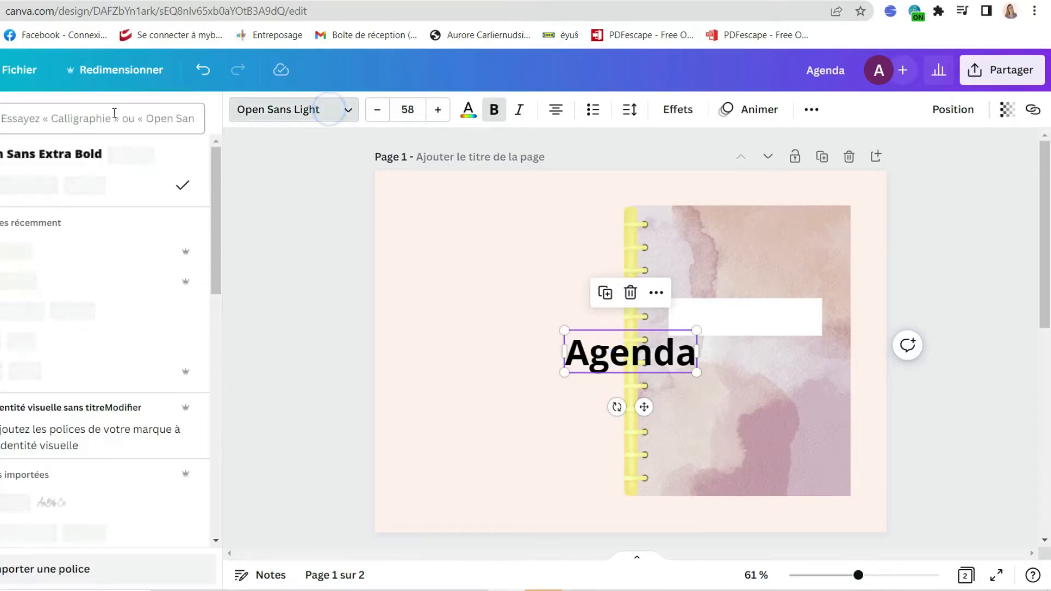
pyautogui.write('hal')
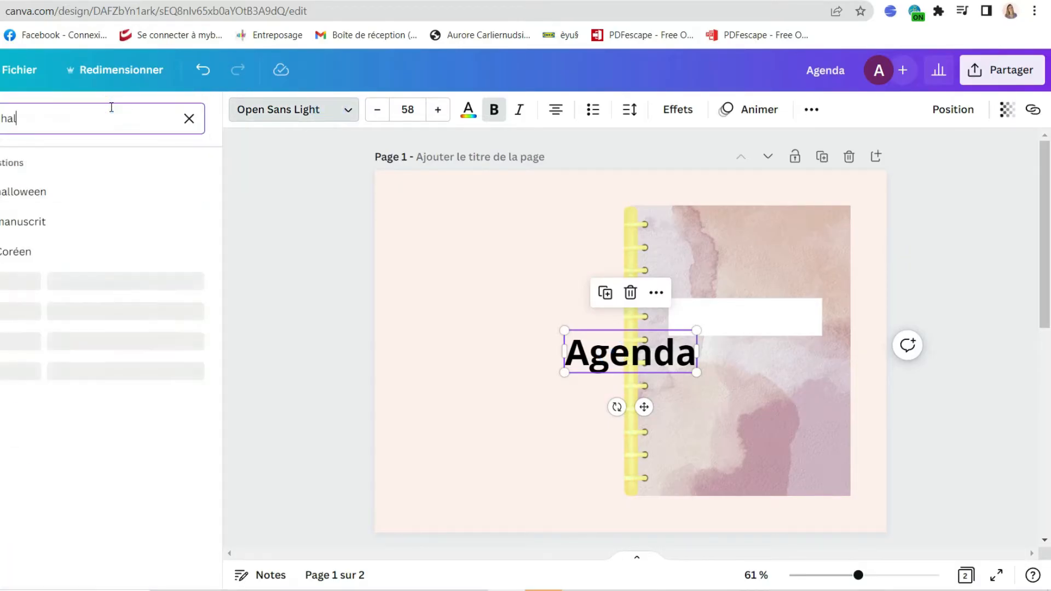
pyautogui.write('imum')
pyautogui.click(86, 186)
# Step: Scale the Agenda title to size 42.4 and centre it on the white label
pyautogui.moveTo(516, 377); pyautogui.dragTo(580, 361)
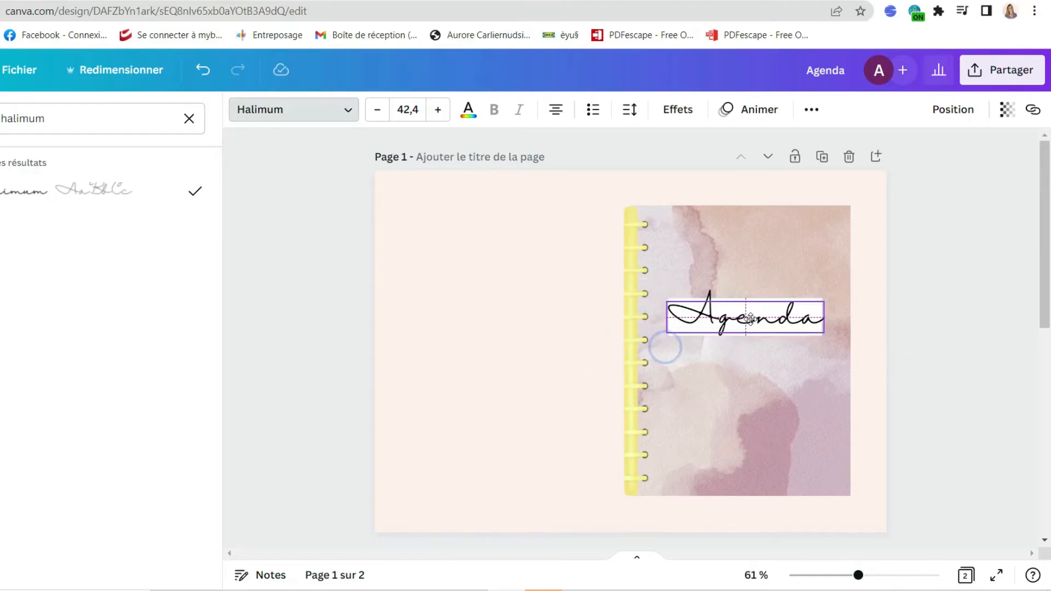
pyautogui.moveTo(750, 319); pyautogui.dragTo(750, 321)
pyautogui.click(908, 267)
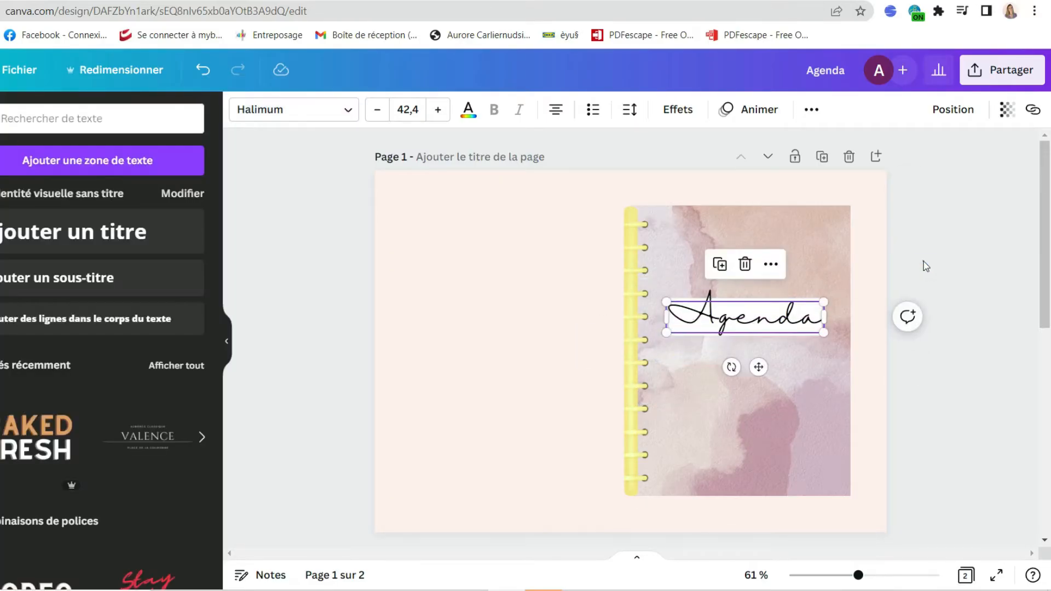
pyautogui.click(922, 261)
# Step: Trim the white label slightly from its upper edge and place the Agenda title back over it
pyautogui.click(750, 320)
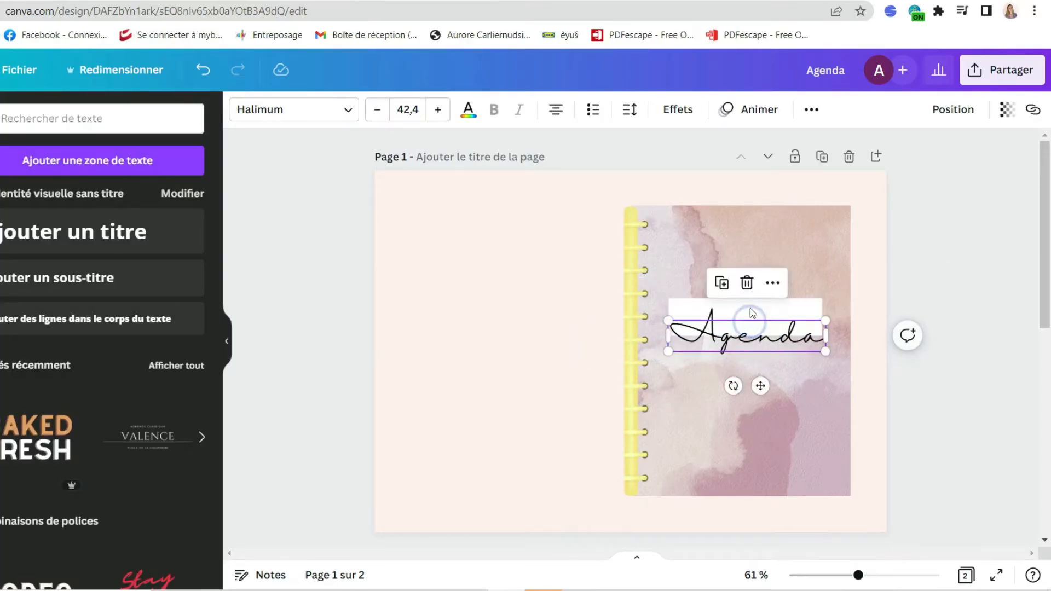
pyautogui.click(752, 313)
pyautogui.click(777, 303)
pyautogui.moveTo(753, 301); pyautogui.dragTo(775, 327)
pyautogui.click(763, 349)
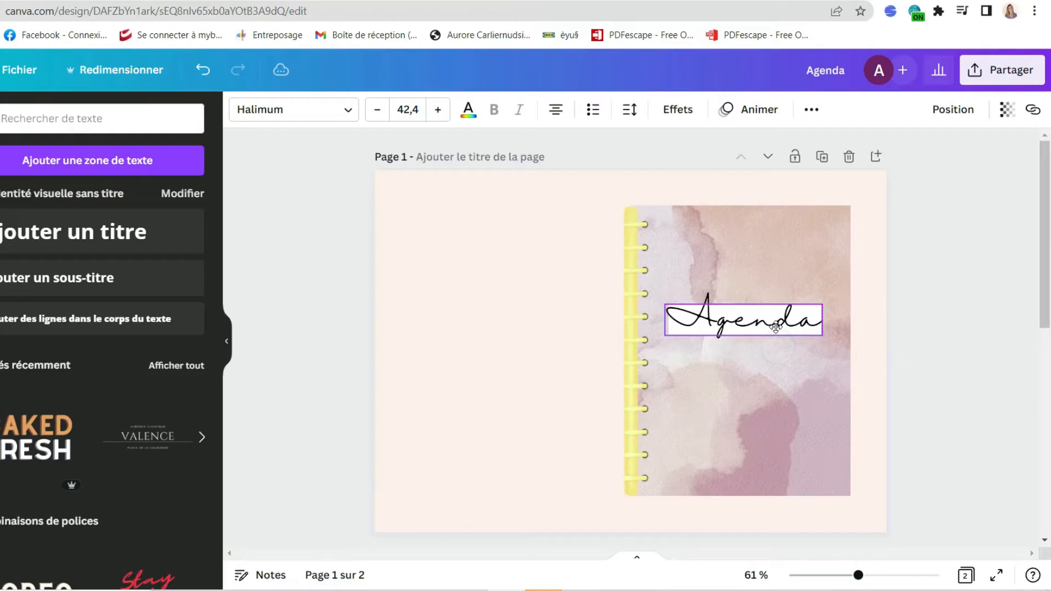
pyautogui.click(963, 250)
# Step: Add a subtitle text box to the cover page reading "2023-2024"
pyautogui.click(129, 113)
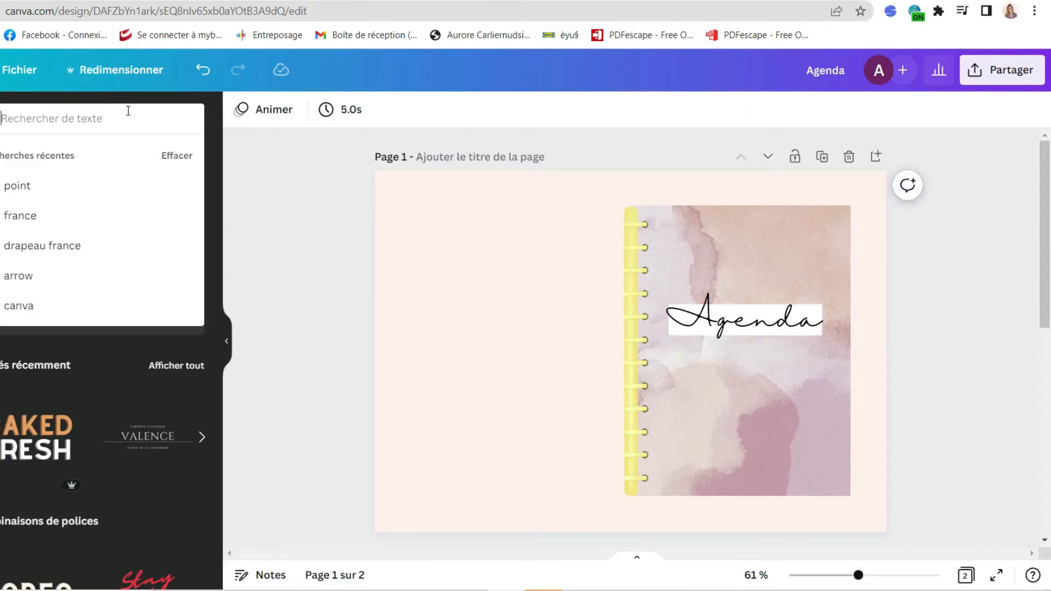
pyautogui.click(268, 206)
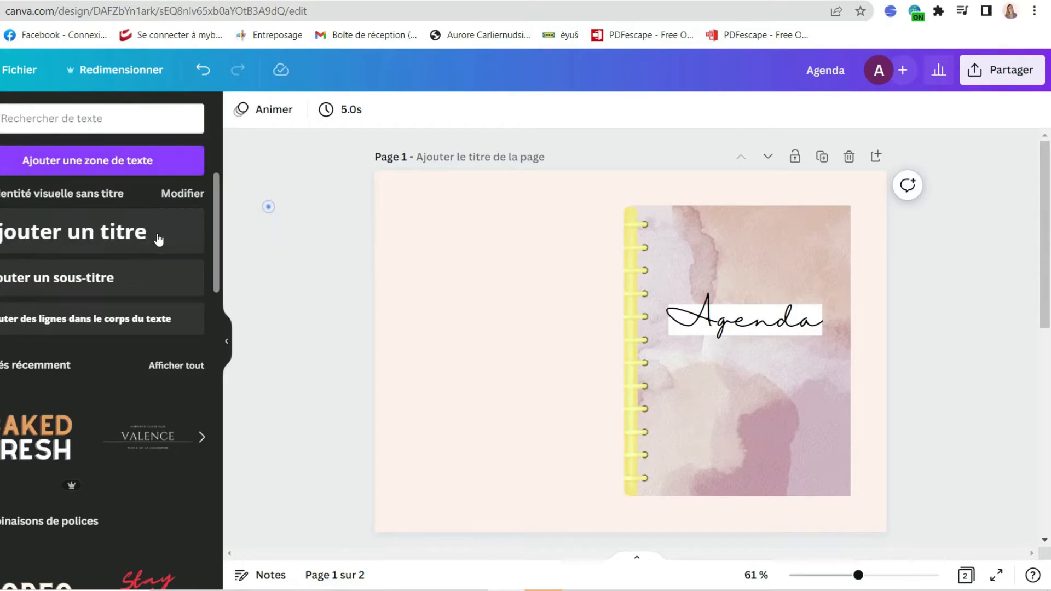
pyautogui.click(131, 272)
pyautogui.write('2022-202202')
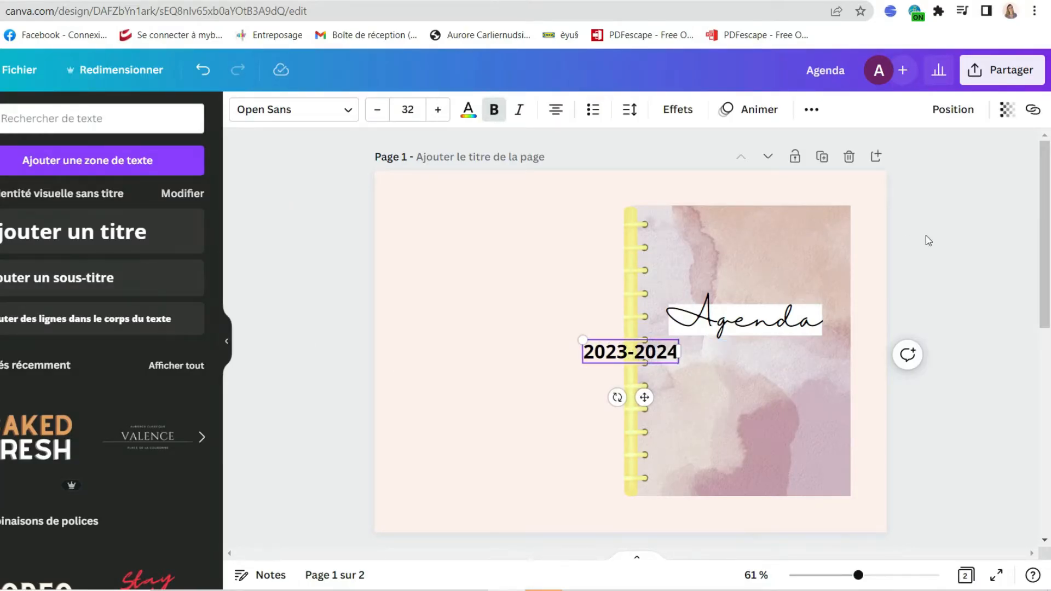
pyautogui.click(989, 226)
pyautogui.click(609, 342)
# Step: Change the font of the 2023-2024 text to Le Jour Serif
pyautogui.click(137, 118)
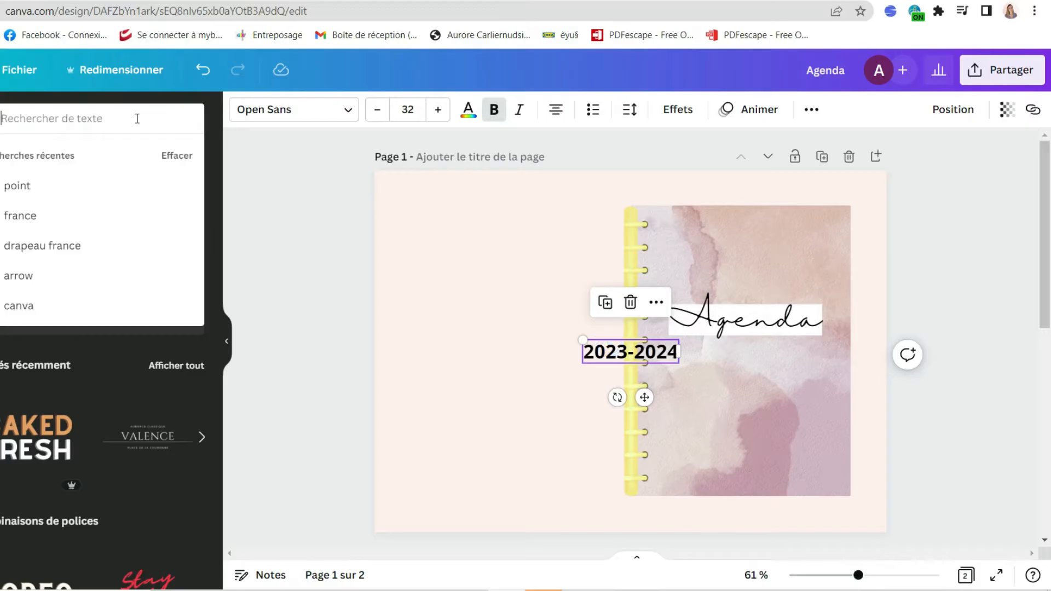
pyautogui.doubleClick(614, 352)
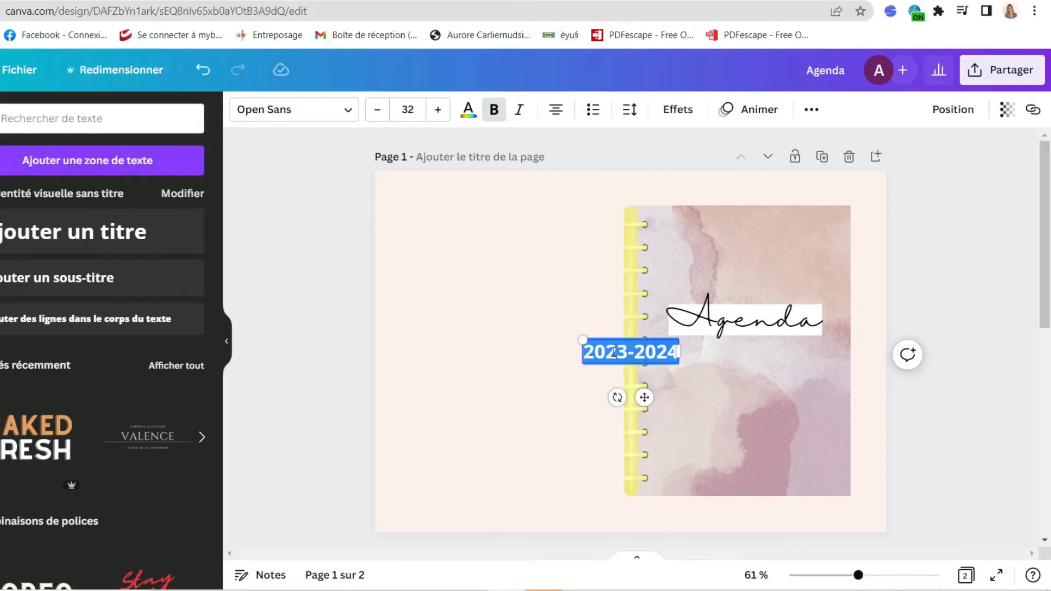
pyautogui.click(261, 121)
pyautogui.click(92, 117)
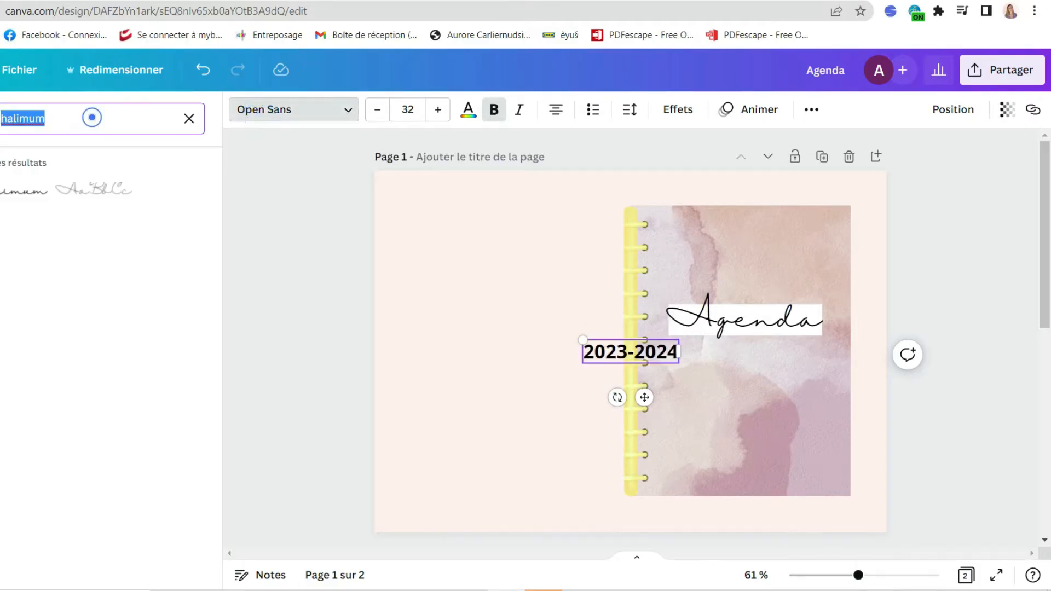
pyautogui.write('le jour')
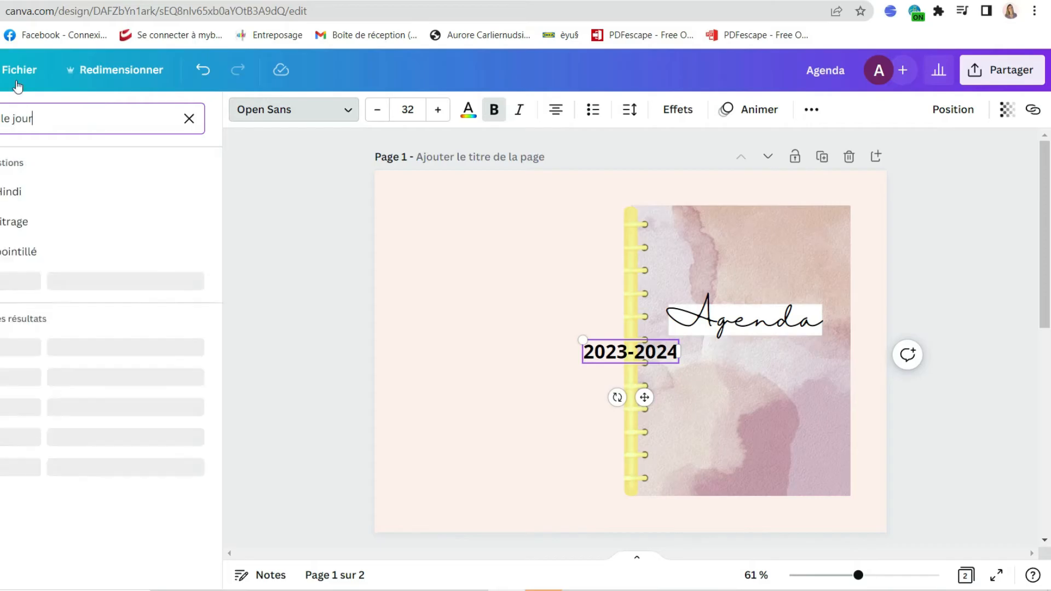
pyautogui.click(96, 218)
pyautogui.click(576, 350)
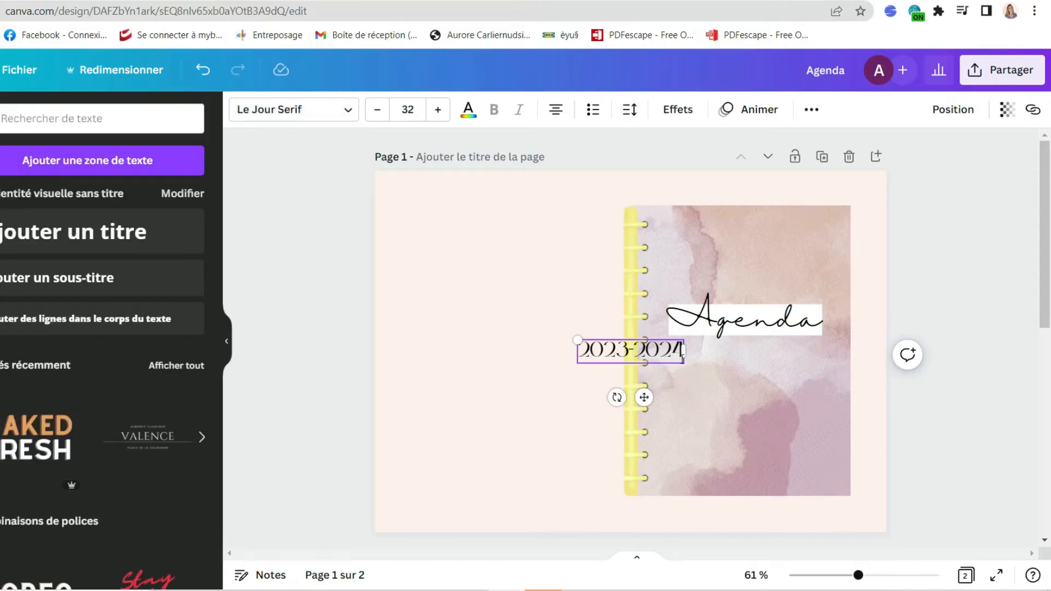
# Step: Enlarge the 2023-2024 text and centre it beneath the Agenda title on the cover
pyautogui.moveTo(579, 364); pyautogui.dragTo(721, 367)
pyautogui.click(547, 368)
pyautogui.click(905, 318)
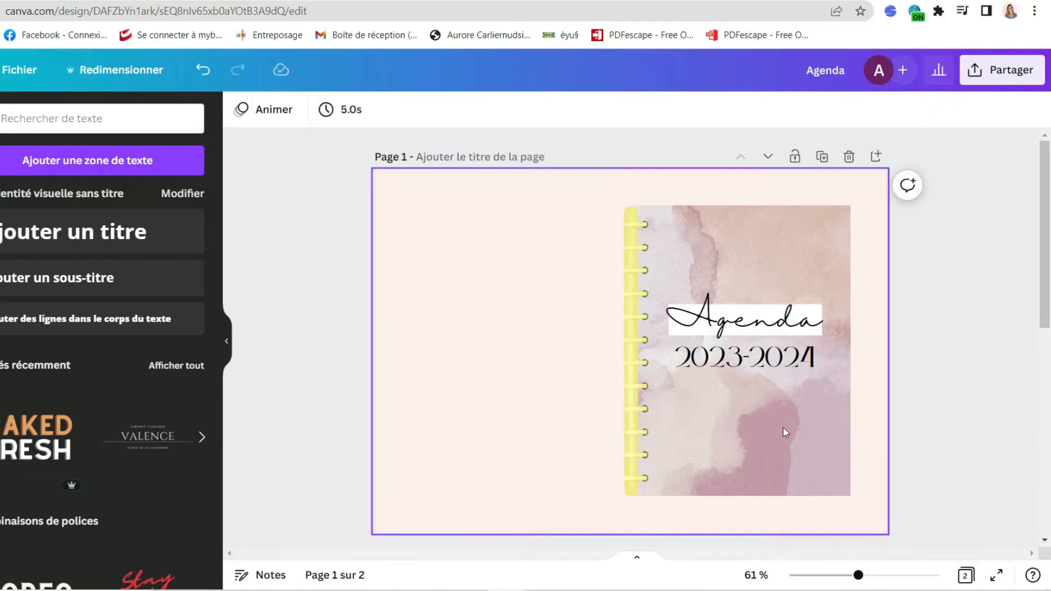
# Step: Add a rounded square shape to page 2, shrink it and place it over the right notebook page's upper edge
pyautogui.scroll(-2, 880, 328)
pyautogui.scroll(-5, 880, 327)
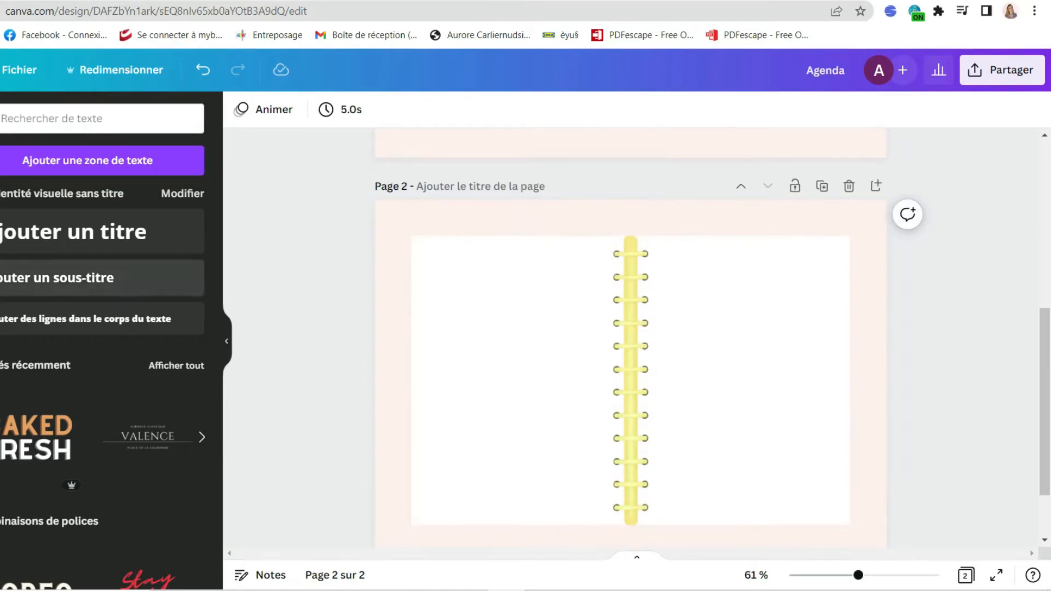
pyautogui.click(1, 164)
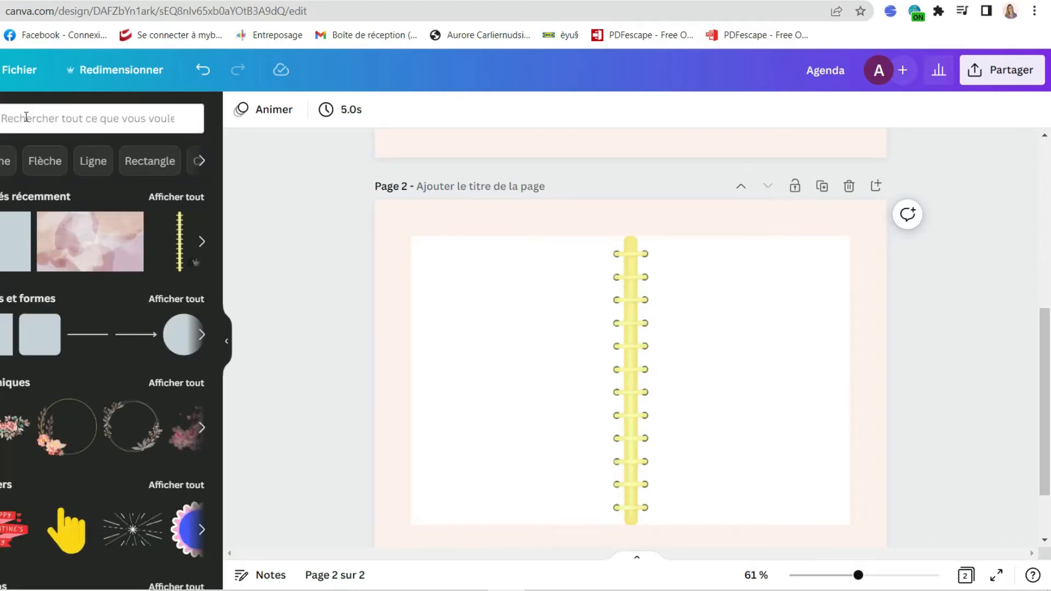
pyautogui.click(30, 351)
pyautogui.moveTo(574, 436); pyautogui.dragTo(666, 374)
pyautogui.moveTo(656, 336); pyautogui.dragTo(692, 244)
pyautogui.scroll(3, 673, 224)
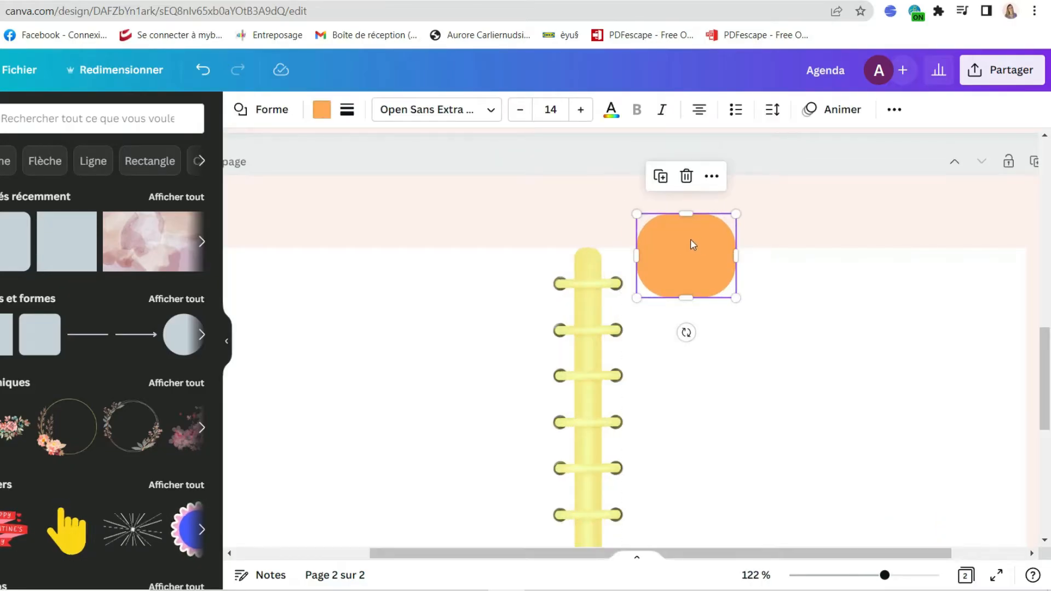
# Step: Reduce the square's corner rounding and fill the shape with white
pyautogui.click(348, 111)
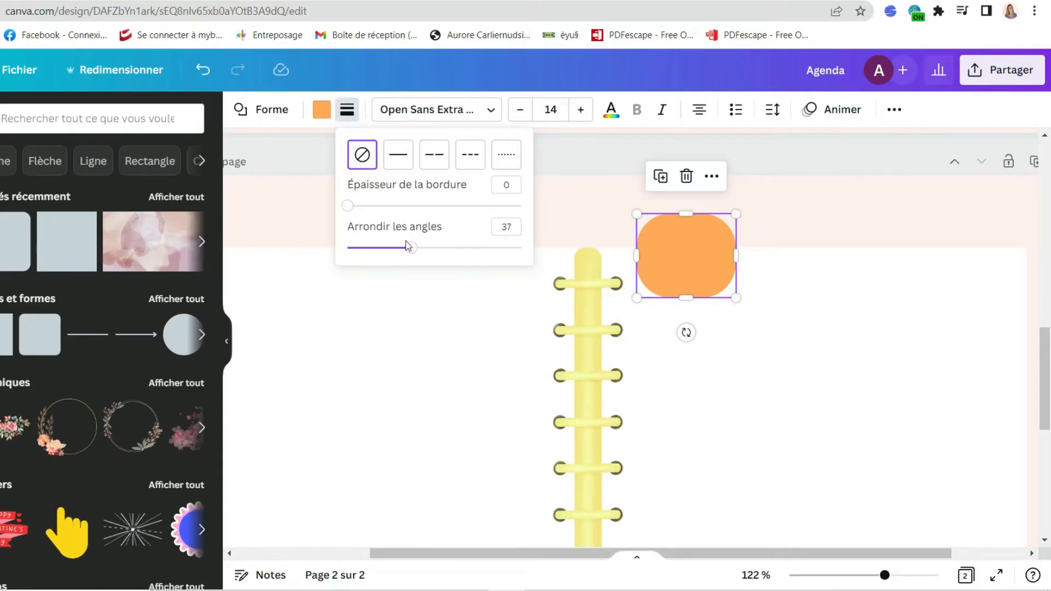
pyautogui.click(322, 111)
pyautogui.click(148, 184)
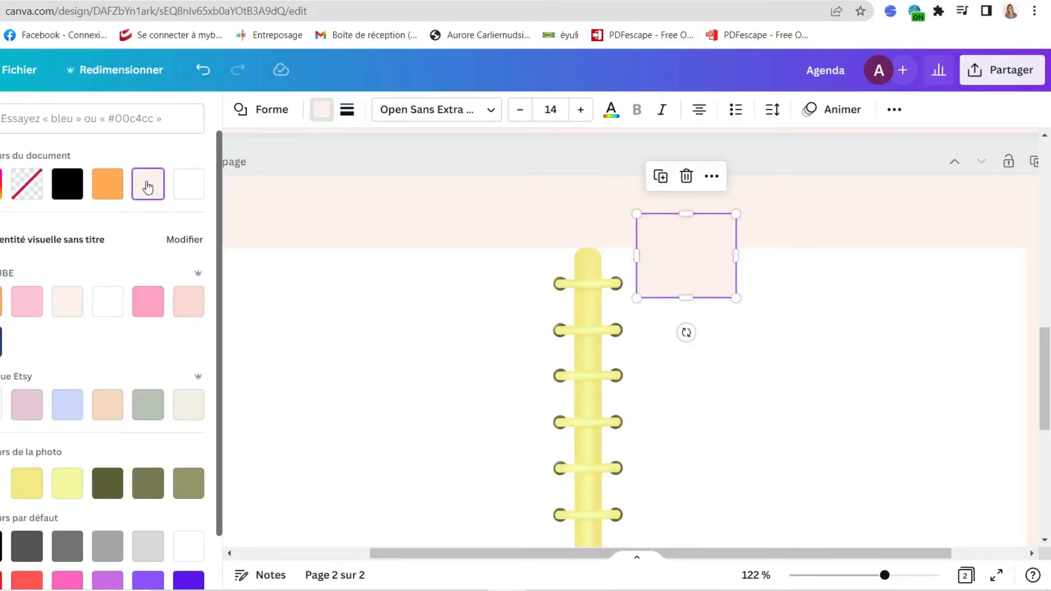
pyautogui.click(108, 301)
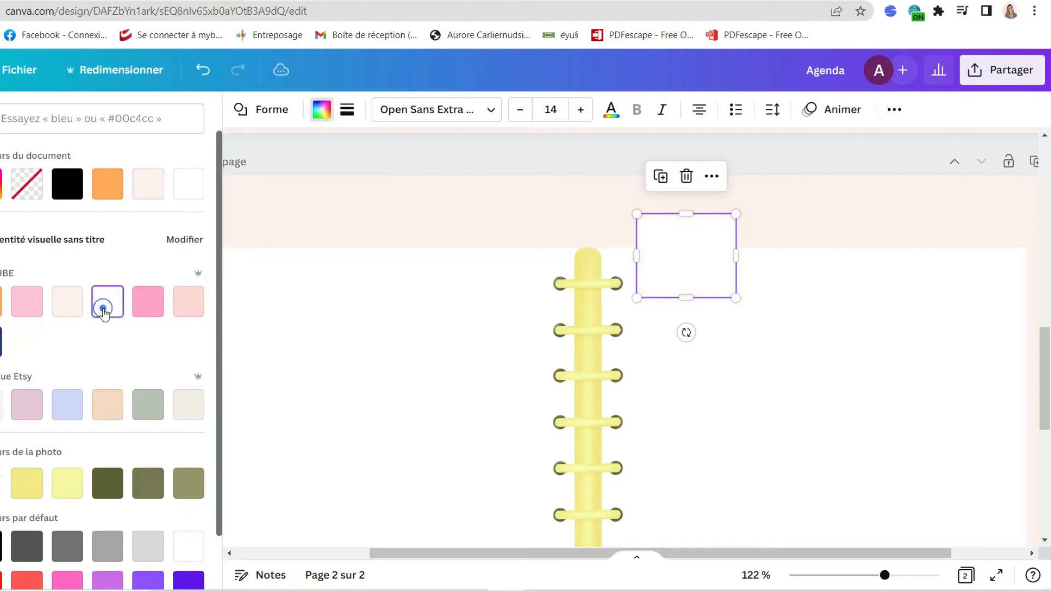
# Step: Add a dark grey copy of the white square, slightly offset and layered behind it
pyautogui.hotkey('ctrl', 'd')
pyautogui.moveTo(706, 261); pyautogui.dragTo(695, 244)
pyautogui.click(759, 241)
pyautogui.click(689, 254)
pyautogui.click(321, 111)
pyautogui.scroll(-2, 66, 352)
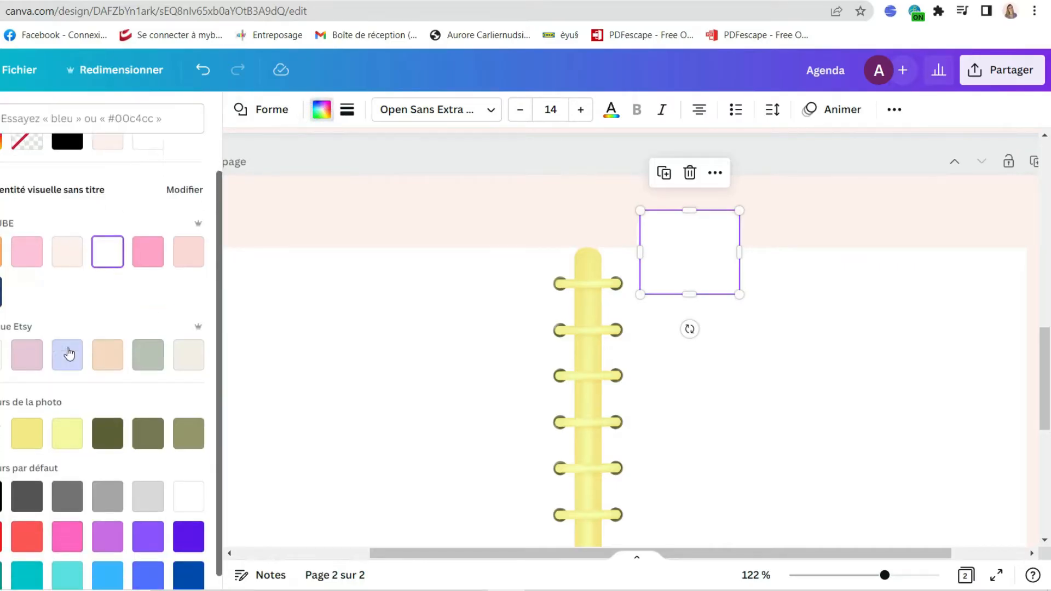
pyautogui.click(26, 432)
pyautogui.rightClick(689, 261)
pyautogui.click(818, 375)
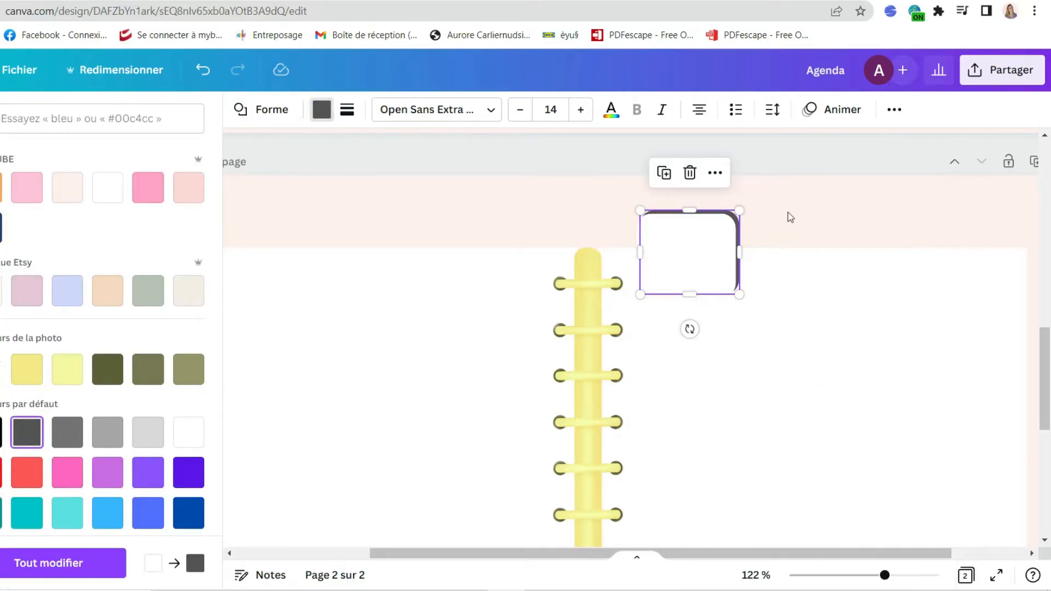
# Step: Nudge the dark grey square so it forms a thin edge along the white square's upper and right sides
pyautogui.click(726, 274)
pyautogui.moveTo(730, 230); pyautogui.dragTo(730, 234)
pyautogui.press('Left')
pyautogui.press('Left')
pyautogui.press('Left')
pyautogui.press('Up')
pyautogui.press('Up')
pyautogui.press('Up')
pyautogui.keyDown('ctrl'); pyautogui.scroll(5, 758, 222); pyautogui.keyUp('ctrl')
pyautogui.moveTo(716, 202)
pyautogui.mouseDown()
pyautogui.moveTo(713, 210)
pyautogui.moveTo(712, 201)
pyautogui.mouseUp()
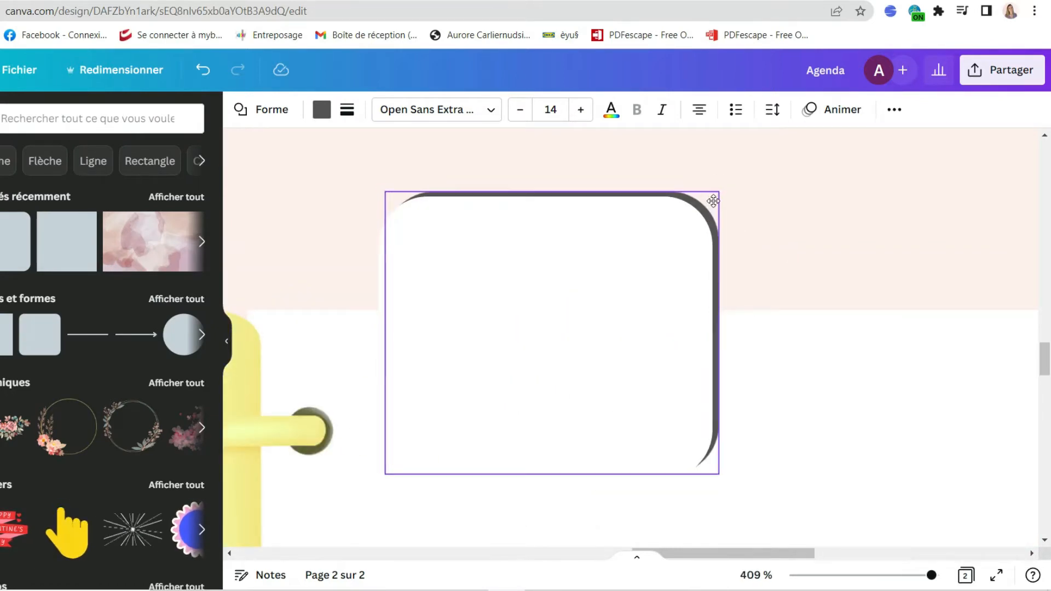
pyautogui.scroll(-5, 794, 201)
# Step: Send the white and grey squares behind the right notebook page to form the first divider tab
pyautogui.rightClick(755, 215)
pyautogui.click(821, 354)
pyautogui.click(832, 195)
pyautogui.click(748, 220)
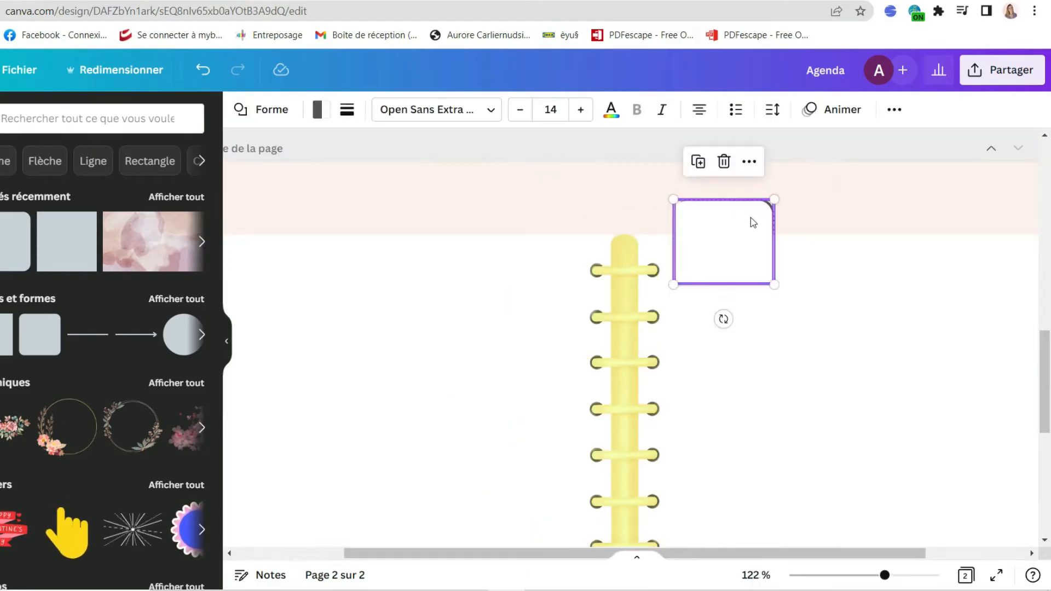
# Step: Duplicate the divider tab, place the copy immediately to its right and send it behind the page
pyautogui.click(830, 206)
pyautogui.scroll(-2, 805, 200)
pyautogui.moveTo(800, 196); pyautogui.dragTo(767, 222)
pyautogui.hotkey('ctrl', 'd')
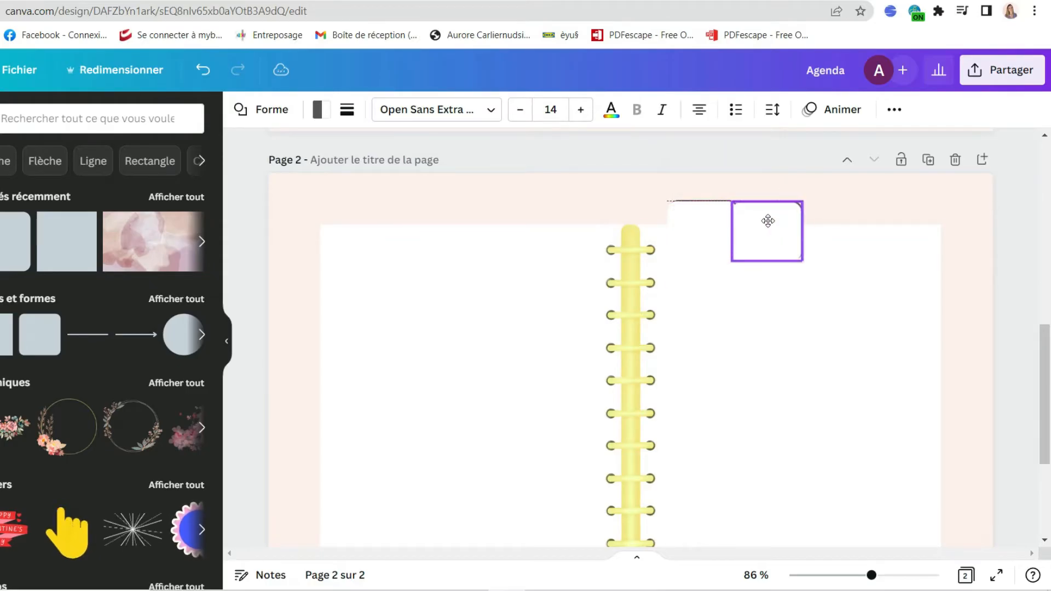
pyautogui.rightClick(772, 208)
pyautogui.click(818, 367)
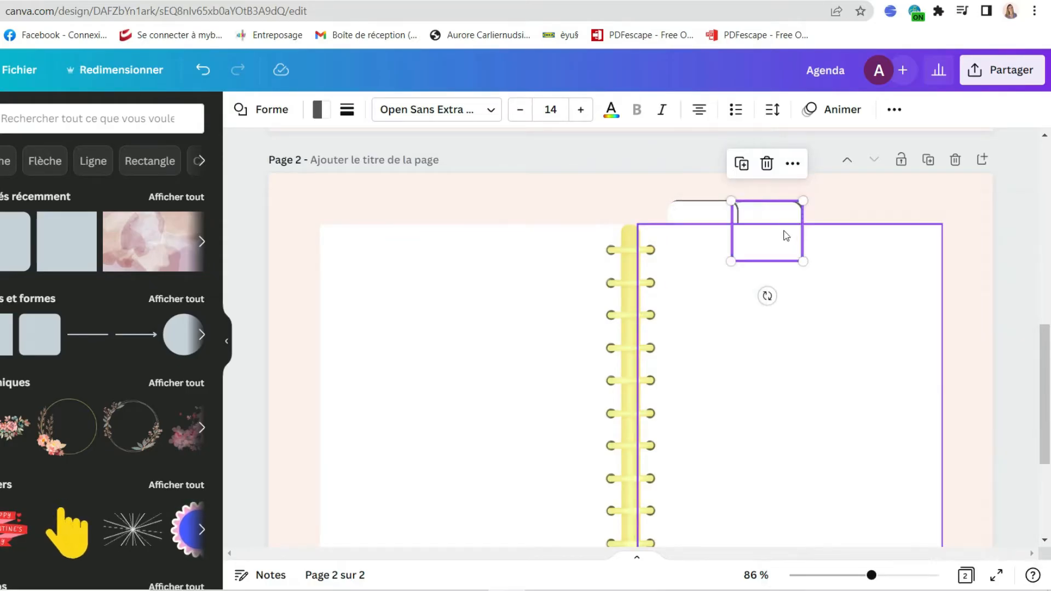
# Step: Add a third divider tab beside the second one and layer it behind the notebook page
pyautogui.hotkey('ctrl', 'd')
pyautogui.moveTo(706, 241); pyautogui.dragTo(825, 242)
pyautogui.rightClick(828, 222)
pyautogui.click(708, 383)
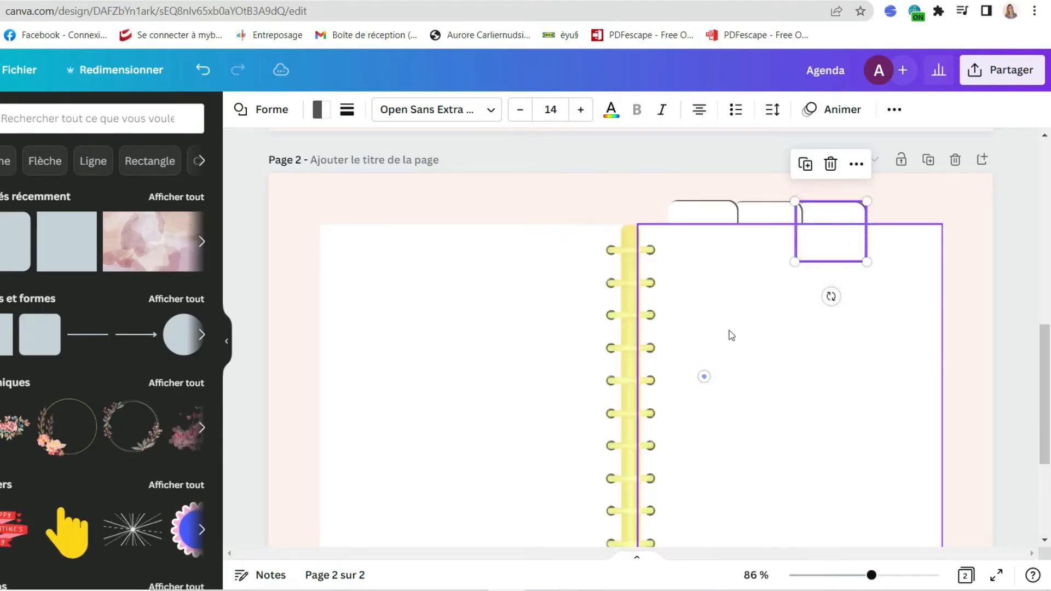
# Step: Add a fourth divider tab at the end of the upper row, behind the notebook page
pyautogui.moveTo(844, 228); pyautogui.dragTo(889, 236)
pyautogui.rightClick(889, 236)
pyautogui.click(777, 373)
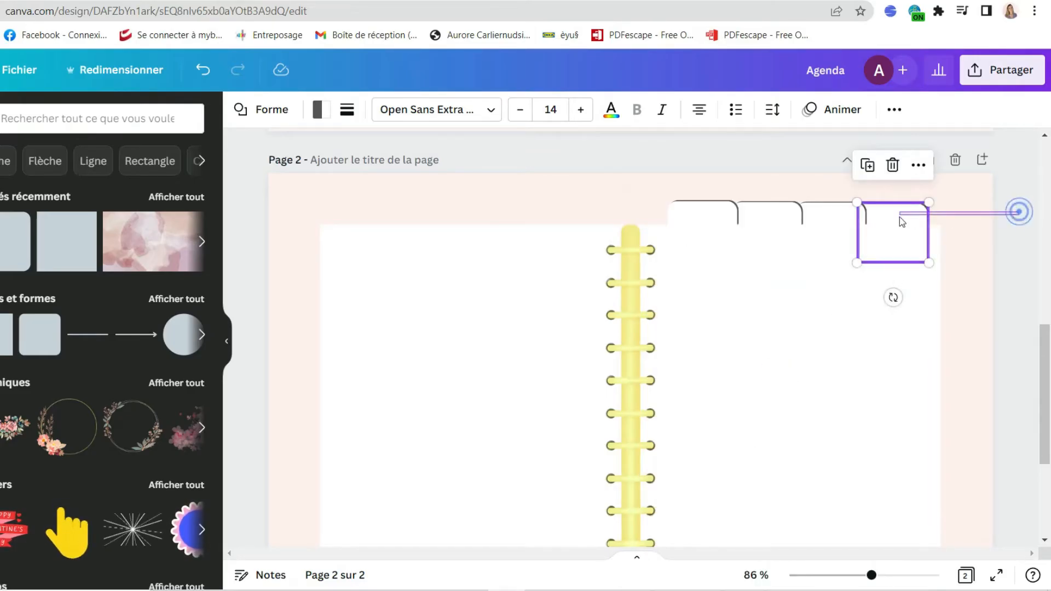
pyautogui.press('Left')
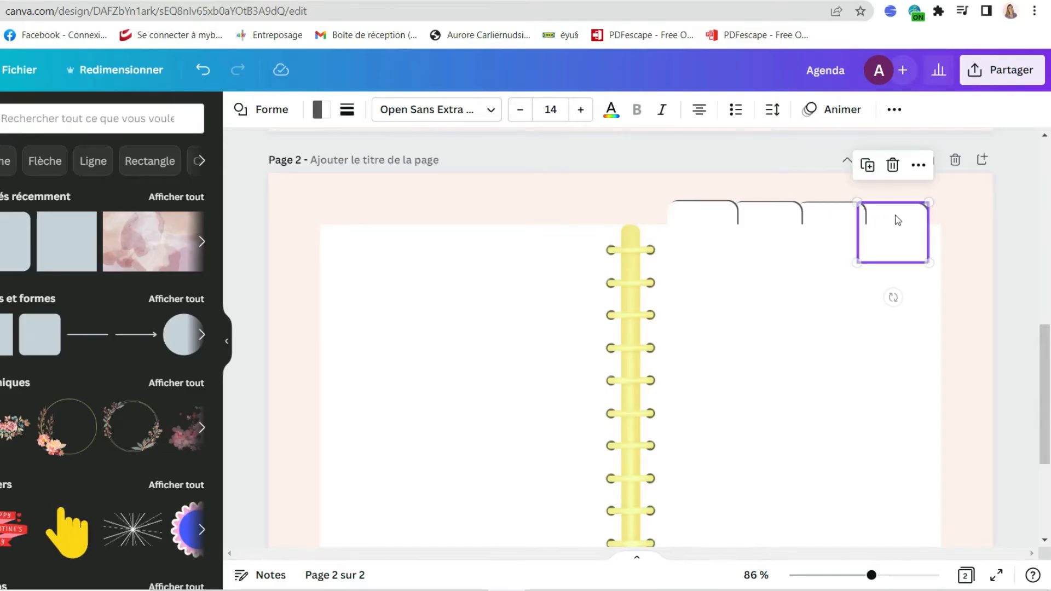
# Step: Shift the row of four upper tabs slightly to the right along the notebook page
pyautogui.keyDown('ctrl'); pyautogui.scroll(5, 918, 219); pyautogui.keyUp('ctrl')
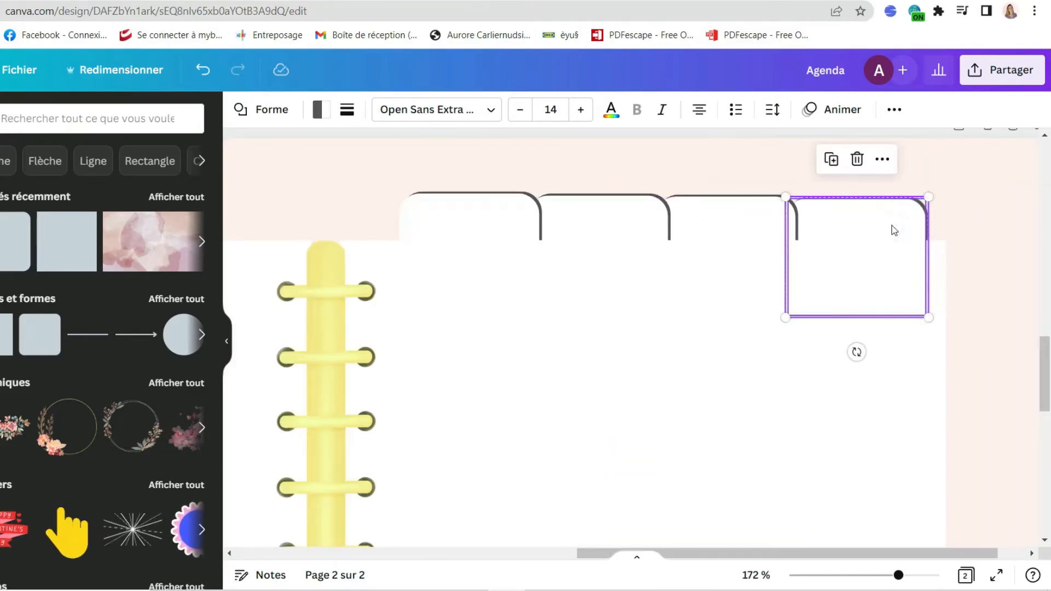
pyautogui.click(981, 211)
pyautogui.keyDown('ctrl'); pyautogui.scroll(-4, 925, 187); pyautogui.keyUp('ctrl')
pyautogui.moveTo(982, 173); pyautogui.dragTo(742, 210)
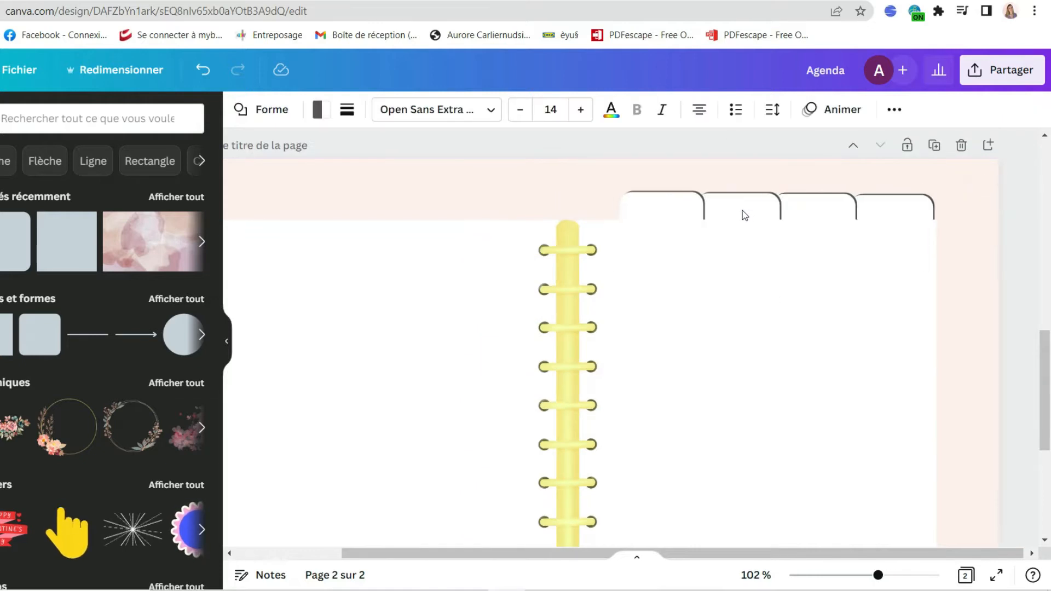
pyautogui.click(992, 254)
# Step: Place a smaller, rotated copy of a tab on the right page's outer edge, just below its upper corner
pyautogui.moveTo(973, 170); pyautogui.dragTo(928, 213)
pyautogui.moveTo(894, 300); pyautogui.dragTo(836, 247)
pyautogui.moveTo(871, 284); pyautogui.dragTo(897, 253)
pyautogui.moveTo(925, 223); pyautogui.dragTo(942, 244)
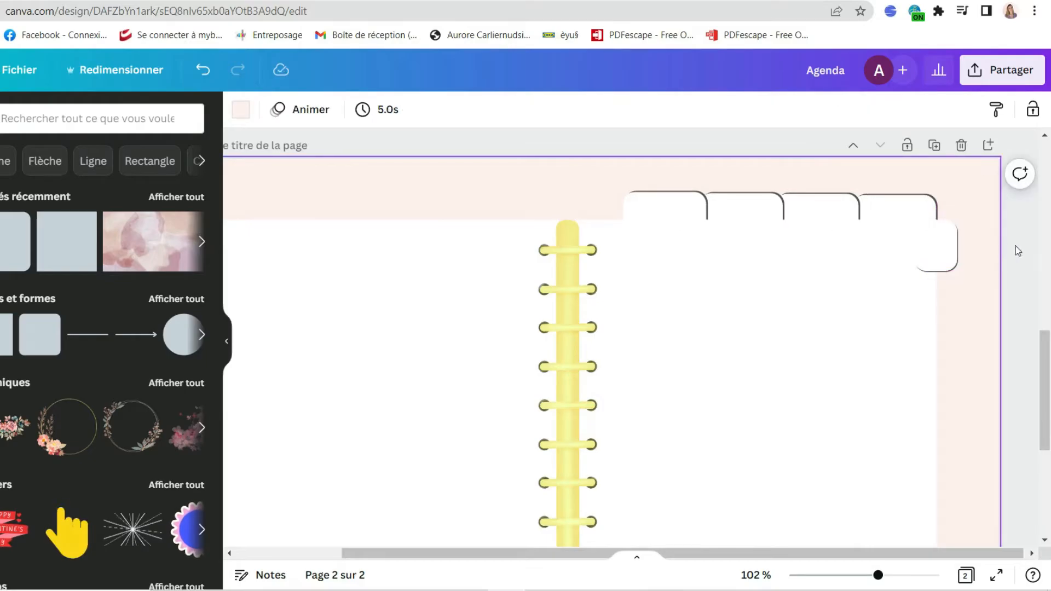
pyautogui.scroll(5, 996, 241)
pyautogui.click(919, 308)
pyautogui.moveTo(920, 307); pyautogui.dragTo(922, 300)
# Step: Duplicate the side tab directly beneath the first one and layer the copy behind
pyautogui.moveTo(1013, 280); pyautogui.dragTo(935, 358)
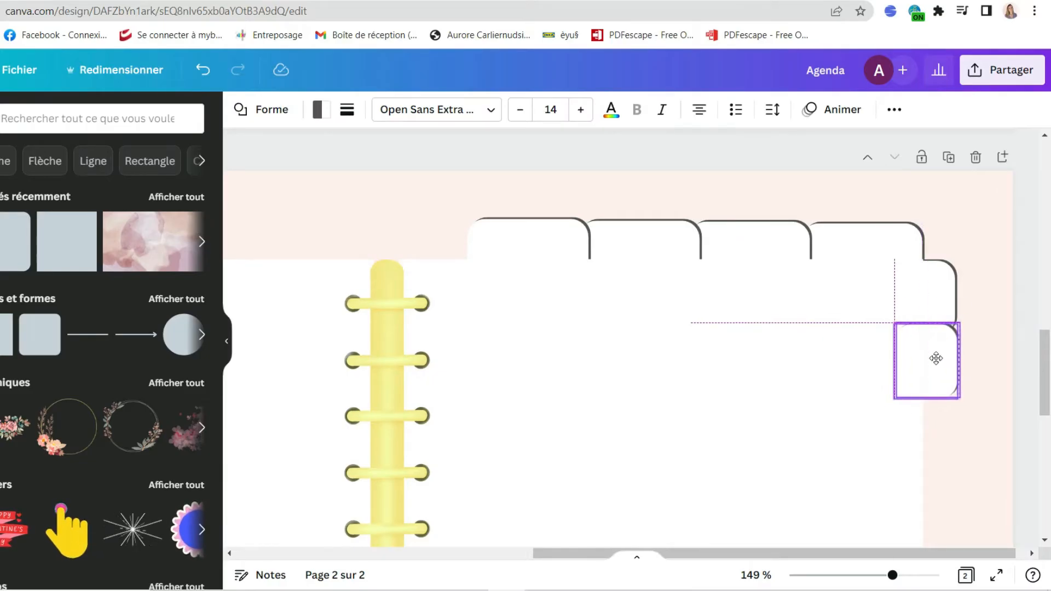
pyautogui.click(992, 348)
pyautogui.click(948, 365)
pyautogui.rightClick(947, 366)
pyautogui.click(871, 378)
# Step: Duplicate both side tabs together, place the pair beneath them and send it backward
pyautogui.moveTo(1003, 297); pyautogui.dragTo(945, 365)
pyautogui.hotkey('ctrl', 'd')
pyautogui.moveTo(948, 318); pyautogui.dragTo(935, 428)
pyautogui.rightClick(936, 427)
pyautogui.click(845, 359)
pyautogui.click(984, 385)
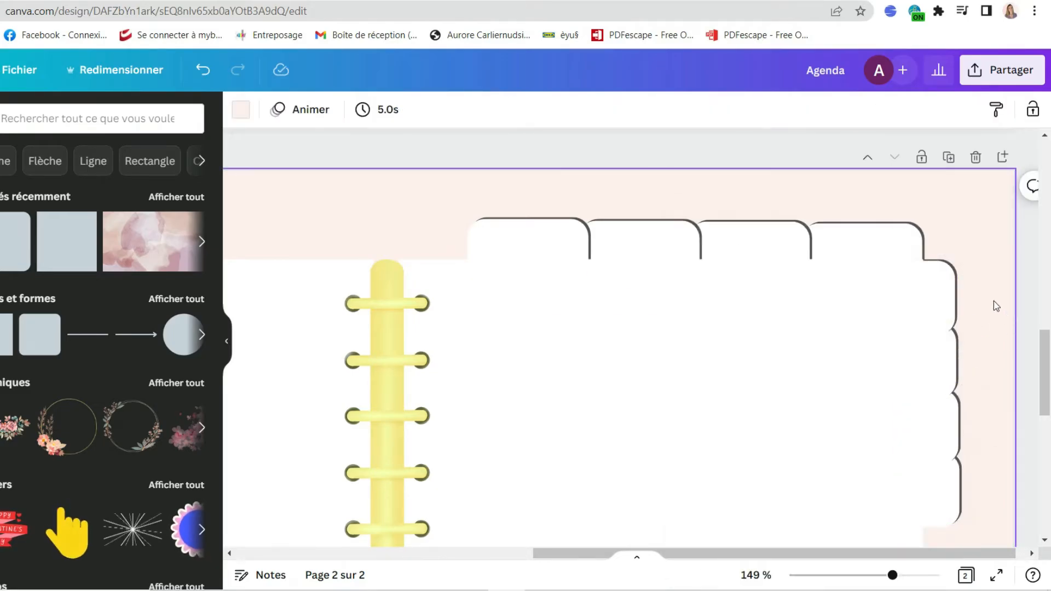
# Step: Align the four side tabs so their outer edges line up along the right notebook page
pyautogui.scroll(-2, 994, 300)
pyautogui.moveTo(992, 196); pyautogui.dragTo(940, 361)
pyautogui.scroll(1, 969, 357)
pyautogui.press('Left')
pyautogui.press('Left')
pyautogui.press('Left')
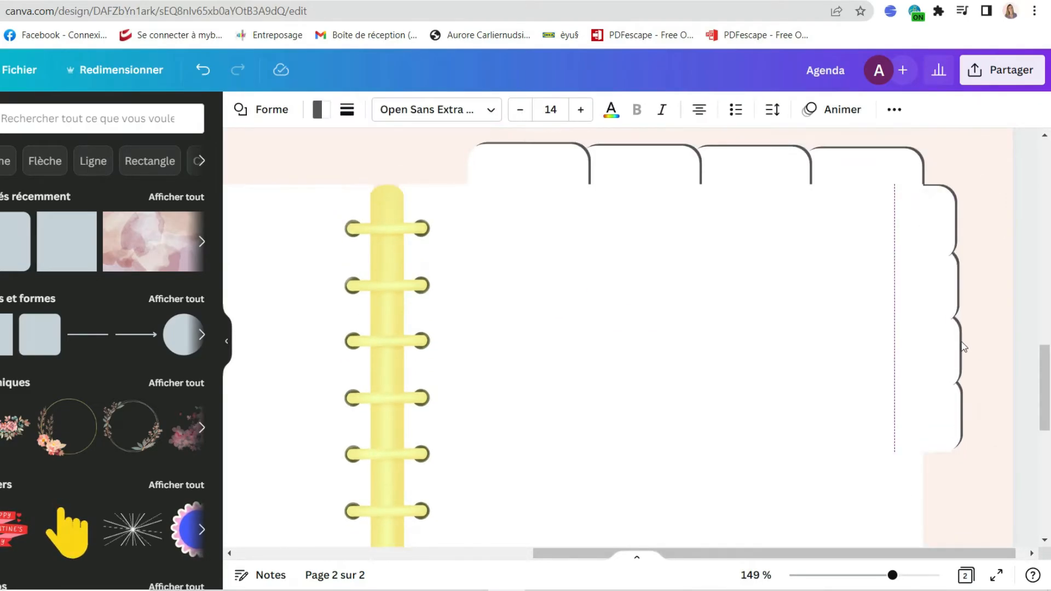
pyautogui.moveTo(941, 296); pyautogui.dragTo(942, 299)
pyautogui.click(999, 307)
pyautogui.moveTo(993, 330); pyautogui.dragTo(940, 423)
pyautogui.click(971, 403)
pyautogui.click(945, 427)
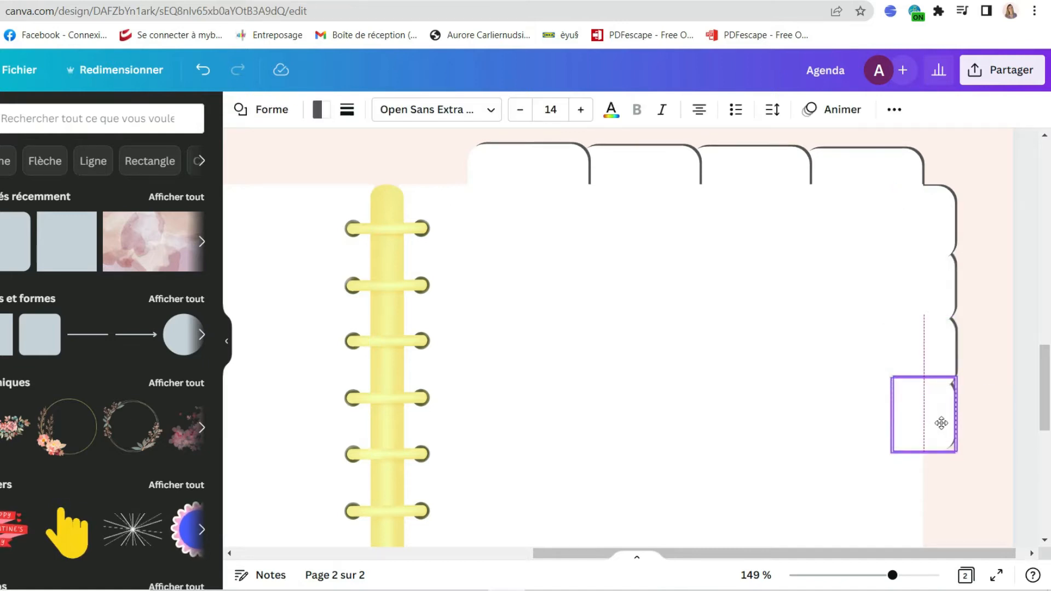
pyautogui.moveTo(944, 423); pyautogui.dragTo(943, 423)
pyautogui.click(1003, 374)
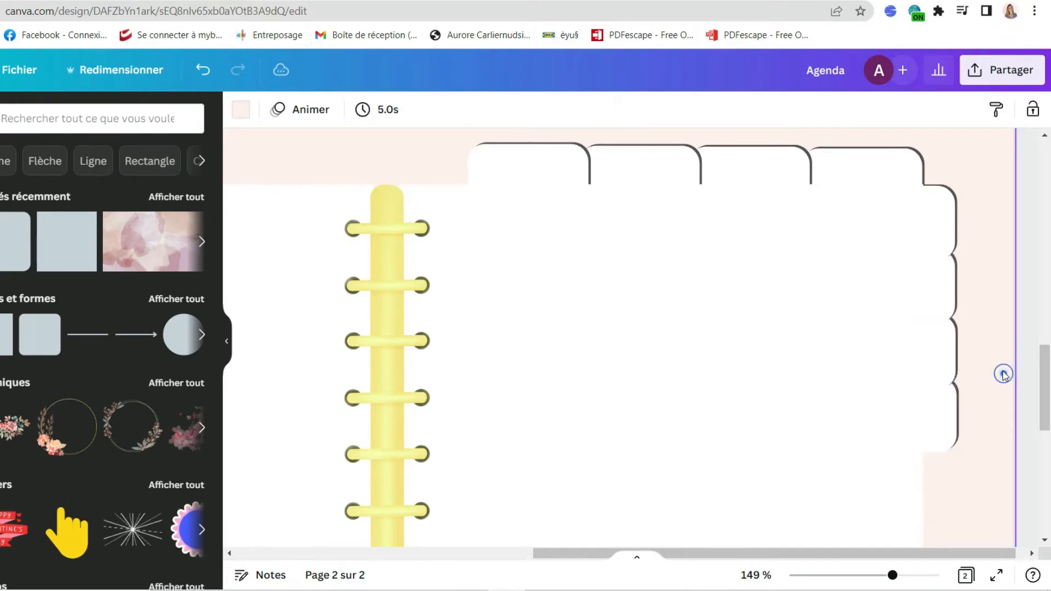
# Step: Duplicate the four side tabs, place the copies directly beneath them and send the copies behind the page
pyautogui.moveTo(1001, 187); pyautogui.dragTo(944, 440)
pyautogui.moveTo(942, 229); pyautogui.dragTo(937, 484)
pyautogui.rightClick(936, 484)
pyautogui.click(885, 348)
pyautogui.scroll(-5, 876, 383)
pyautogui.click(1011, 353)
pyautogui.scroll(-5, 1003, 355)
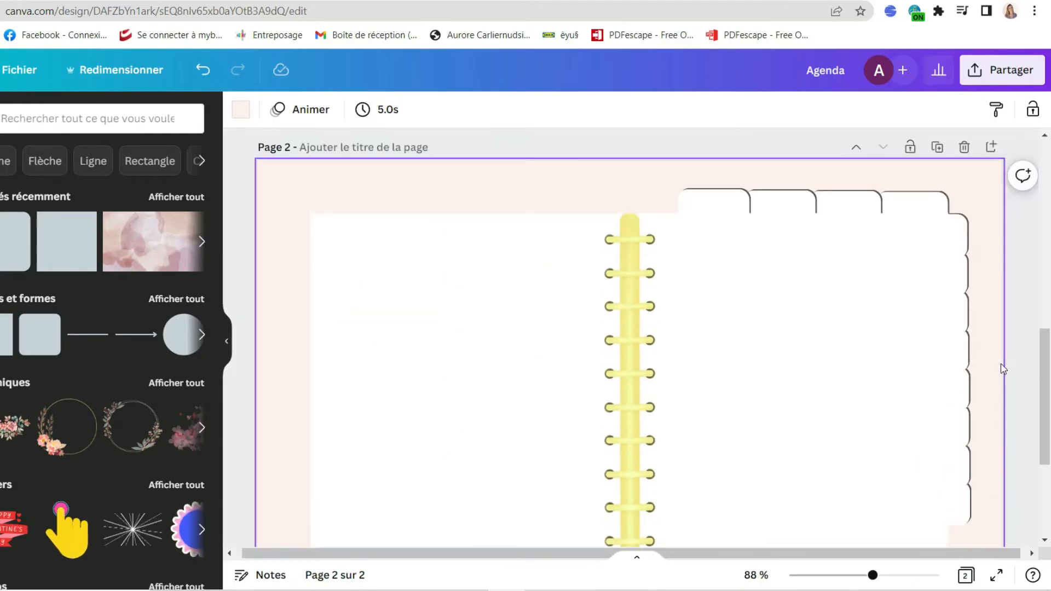
# Step: Extend the side column with another copied set of four tabs below the existing eight, layered behind the page
pyautogui.scroll(-1, 999, 450)
pyautogui.moveTo(997, 449); pyautogui.dragTo(980, 348)
pyautogui.moveTo(973, 283); pyautogui.dragTo(957, 510)
pyautogui.rightClick(956, 392)
pyautogui.click(827, 378)
pyautogui.click(1008, 416)
pyautogui.moveTo(957, 393); pyautogui.dragTo(959, 394)
pyautogui.click(1006, 386)
# Step: Select the whole column of side tabs and scale it down to end at the notebook page's lower edge
pyautogui.moveTo(994, 518); pyautogui.dragTo(960, 115)
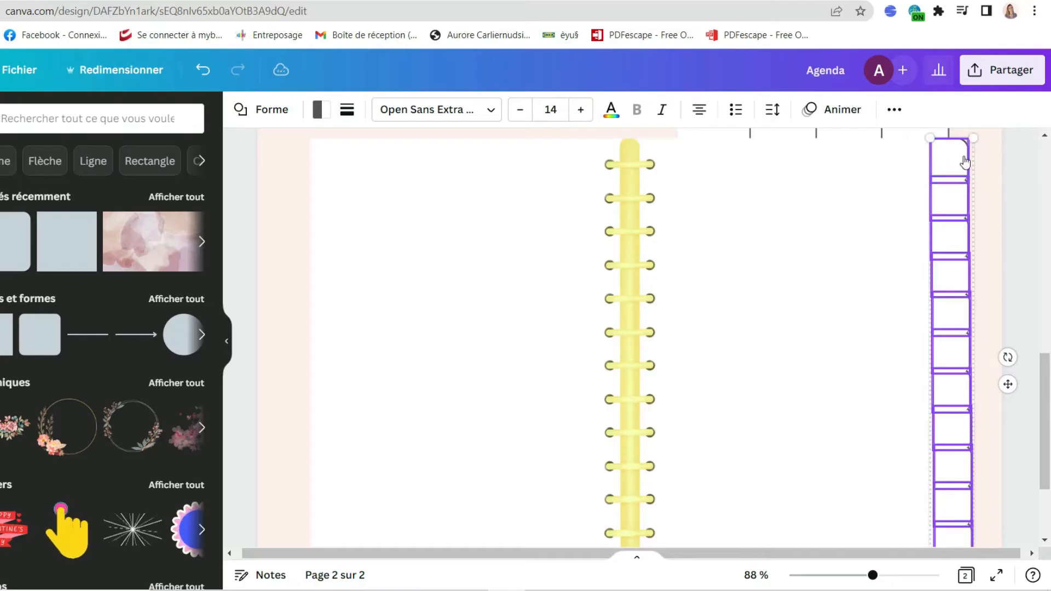
pyautogui.scroll(-3, 971, 483)
pyautogui.moveTo(973, 467); pyautogui.dragTo(960, 423)
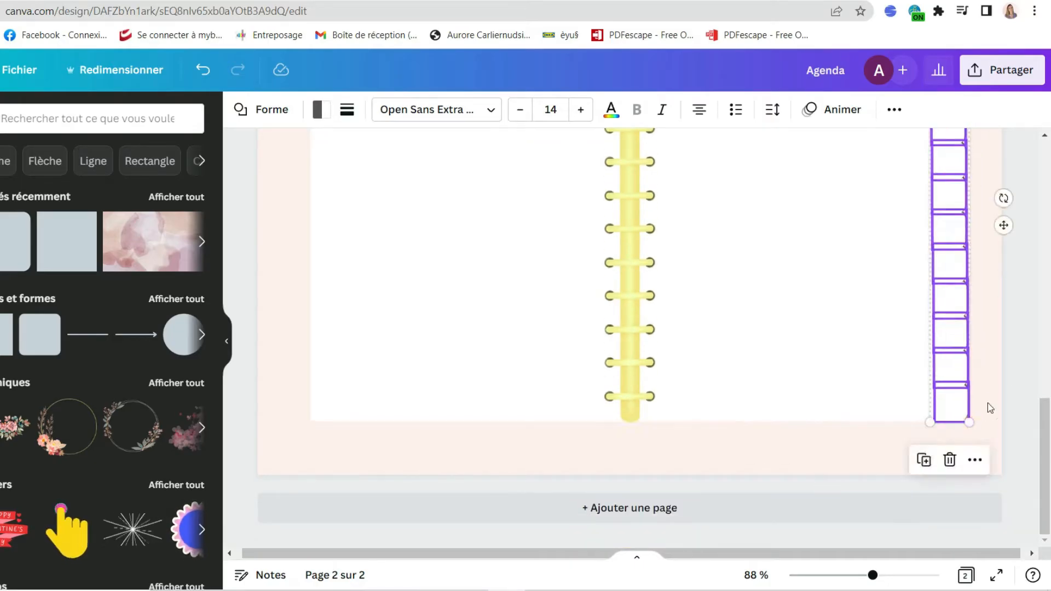
pyautogui.scroll(4, 1007, 356)
pyautogui.click(1021, 310)
pyautogui.scroll(-3, 1022, 310)
pyautogui.click(837, 323)
pyautogui.scroll(3, 985, 309)
pyautogui.scroll(-3, 987, 308)
pyautogui.moveTo(1017, 495); pyautogui.dragTo(944, 291)
pyautogui.click(995, 406)
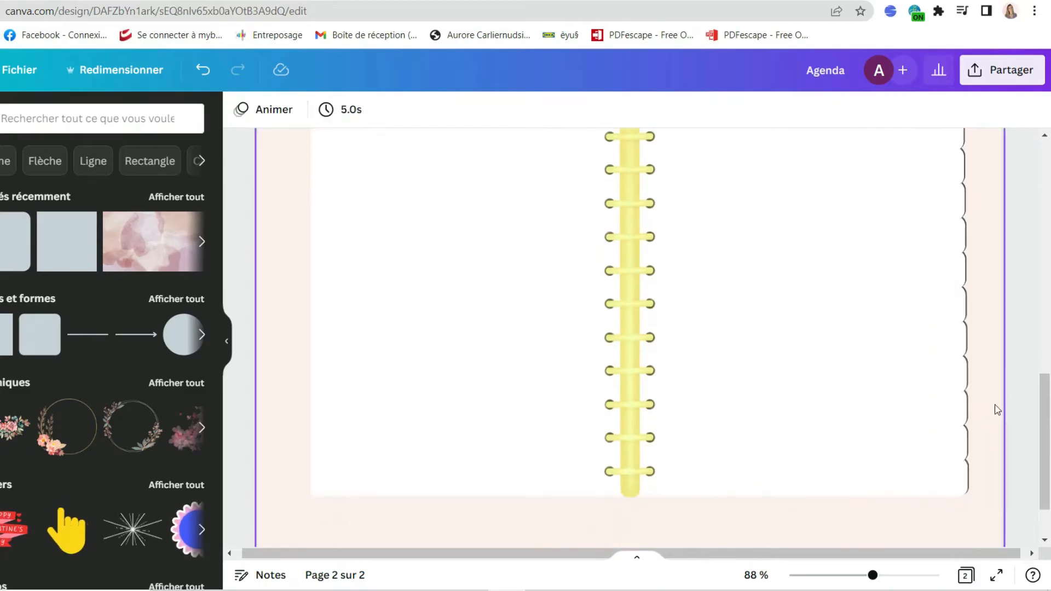
# Step: Fill the four upper divider tabs with the light salmon-pink from the brand palette
pyautogui.scroll(3, 988, 350)
pyautogui.click(712, 301)
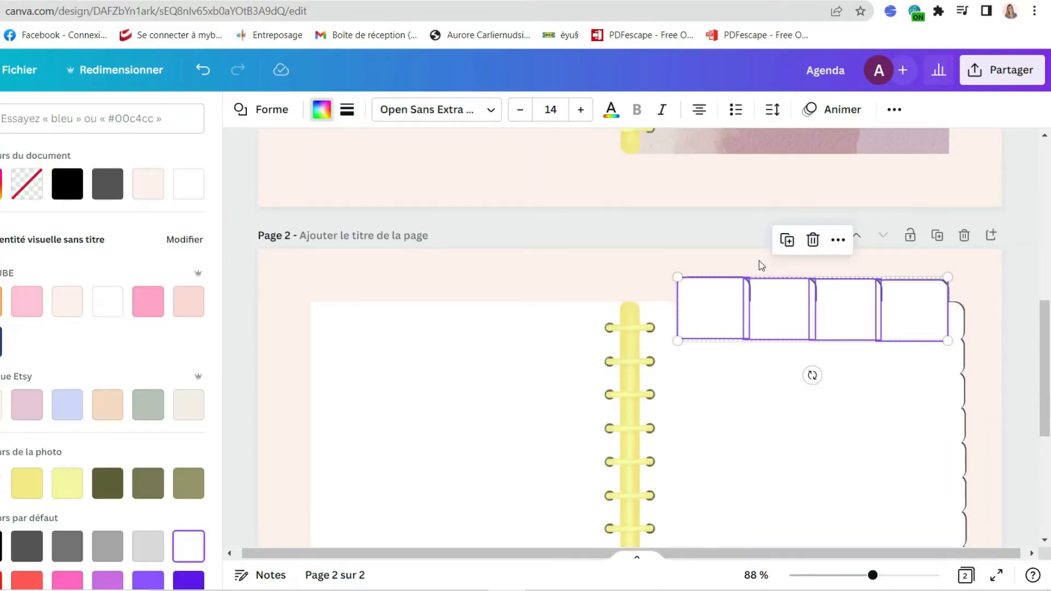
pyautogui.click(27, 302)
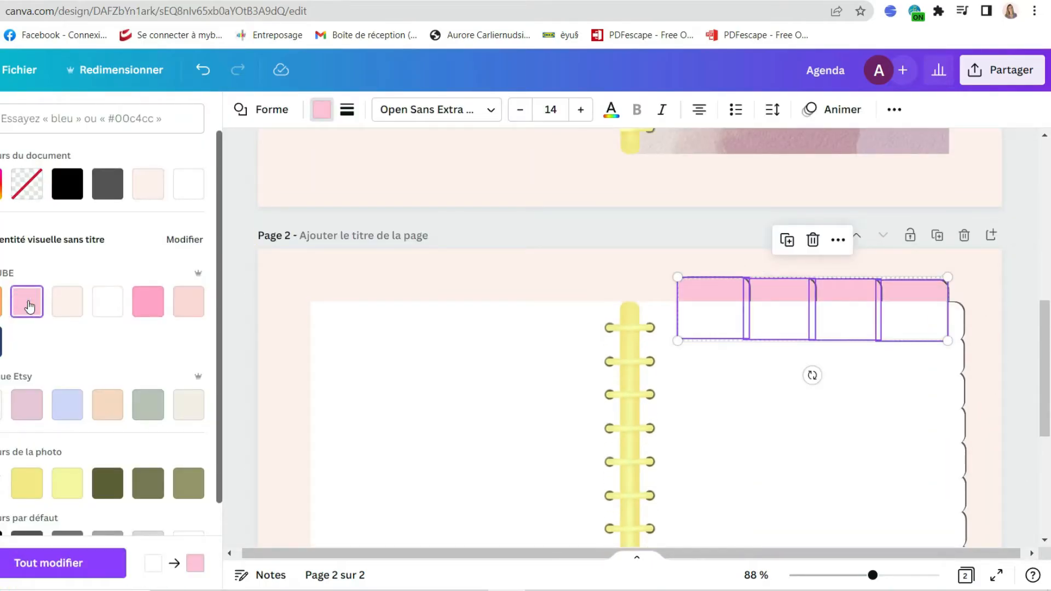
pyautogui.click(189, 301)
# Step: Select all the side divider tabs and fill them with the same light salmon-pink as the upper tabs
pyautogui.click(961, 365)
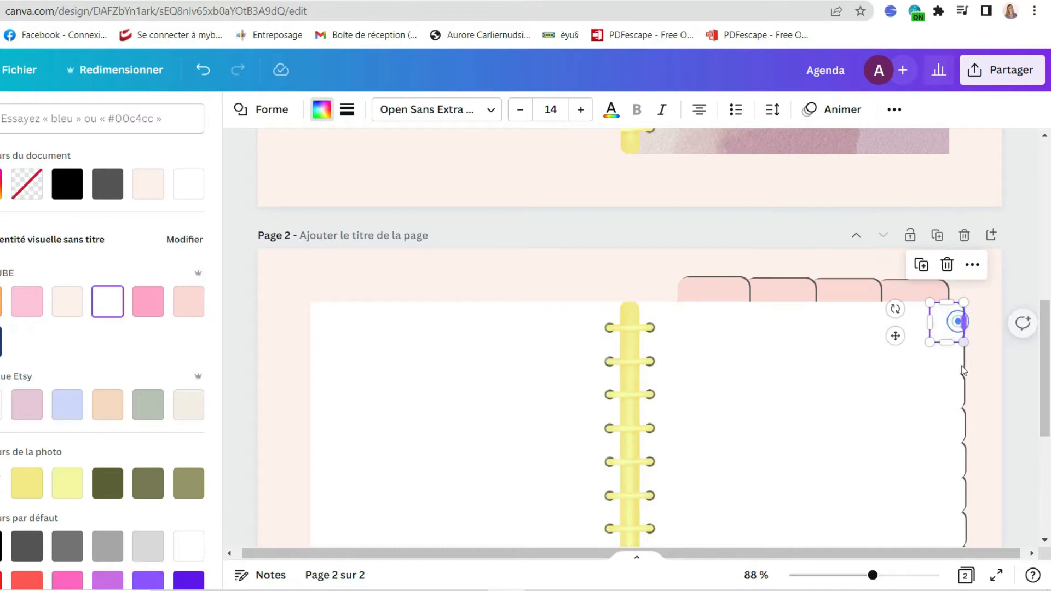
pyautogui.keyDown('shift'); pyautogui.click(950, 428); pyautogui.keyUp('shift')
pyautogui.keyDown('shift'); pyautogui.click(948, 459); pyautogui.keyUp('shift')
pyautogui.scroll(-3, 953, 460)
pyautogui.keyDown('shift'); pyautogui.click(952, 352); pyautogui.keyUp('shift')
pyautogui.keyDown('shift'); pyautogui.click(953, 378); pyautogui.keyUp('shift')
pyautogui.keyDown('shift'); pyautogui.click(950, 409); pyautogui.keyUp('shift')
pyautogui.keyDown('shift'); pyautogui.click(947, 451); pyautogui.keyUp('shift')
pyautogui.keyDown('shift'); pyautogui.click(917, 451); pyautogui.keyUp('shift')
pyautogui.keyDown('shift'); pyautogui.click(956, 456); pyautogui.keyUp('shift')
pyautogui.keyDown('shift'); pyautogui.click(950, 476); pyautogui.keyUp('shift')
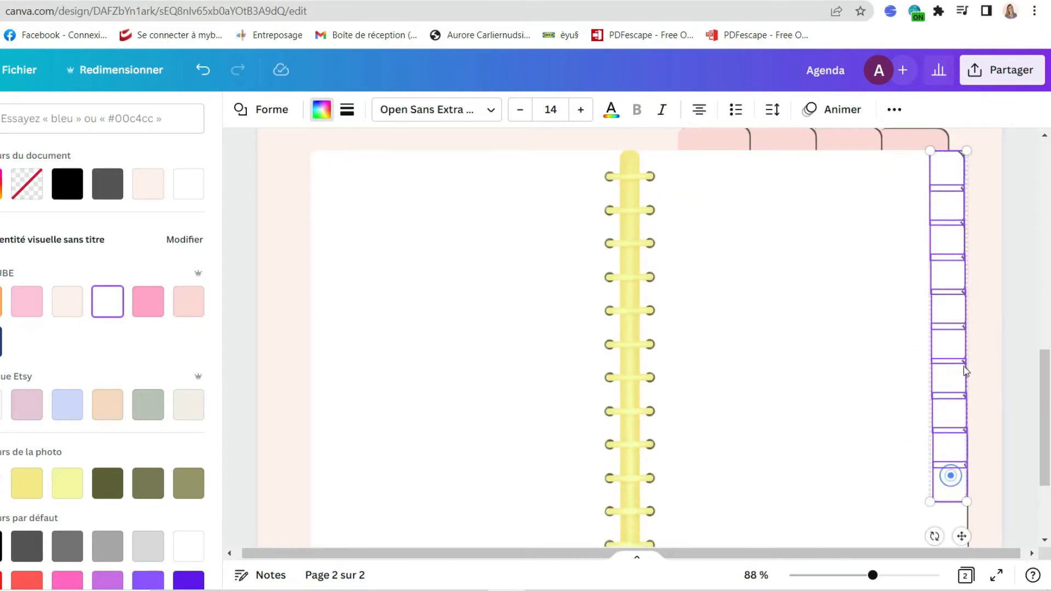
pyautogui.scroll(-3, 963, 368)
pyautogui.keyDown('shift'); pyautogui.click(957, 363); pyautogui.keyUp('shift')
pyautogui.keyDown('shift'); pyautogui.click(960, 406); pyautogui.keyUp('shift')
pyautogui.click(1009, 356)
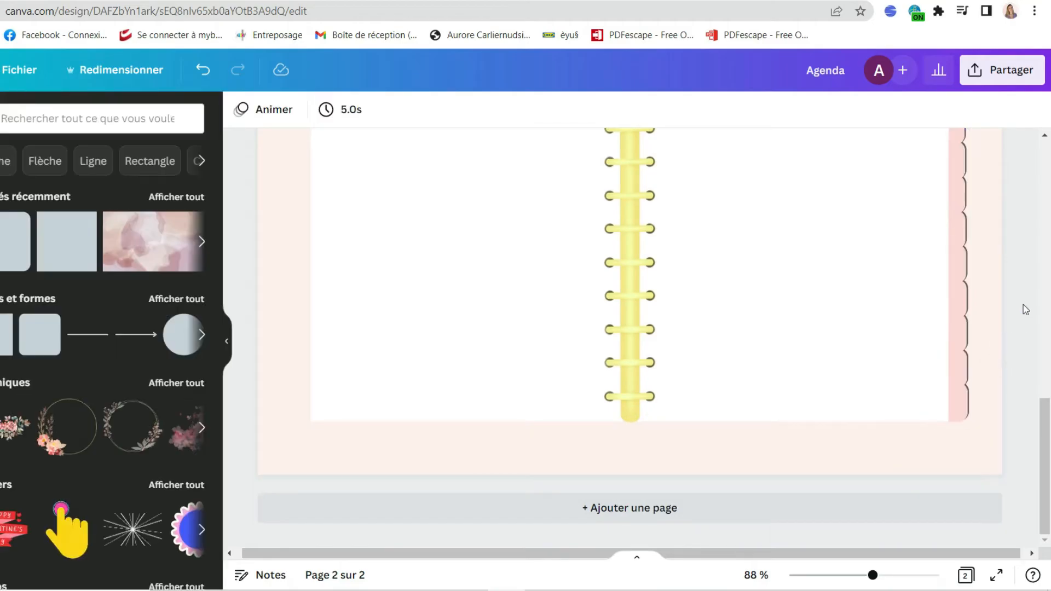
# Step: Add a subtitle text box reading JAN with one letter per line and shrink it to about size 8.3
pyautogui.scroll(3, 1022, 328)
pyautogui.scroll(-2, 1015, 438)
pyautogui.moveTo(1013, 500); pyautogui.dragTo(964, 372)
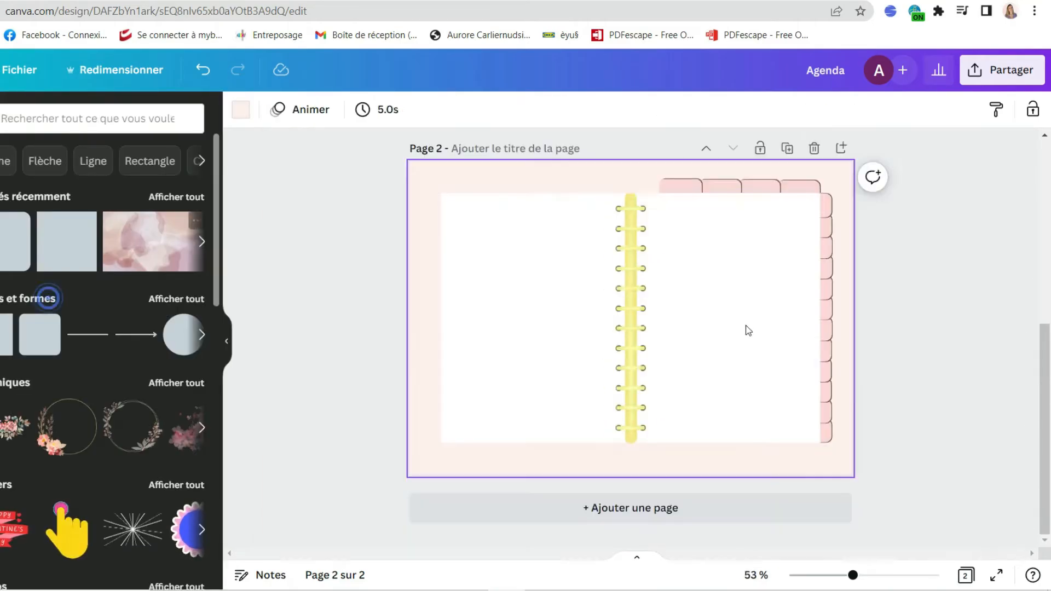
pyautogui.click(972, 282)
pyautogui.scroll(3, 919, 219)
pyautogui.scroll(3, 1023, 197)
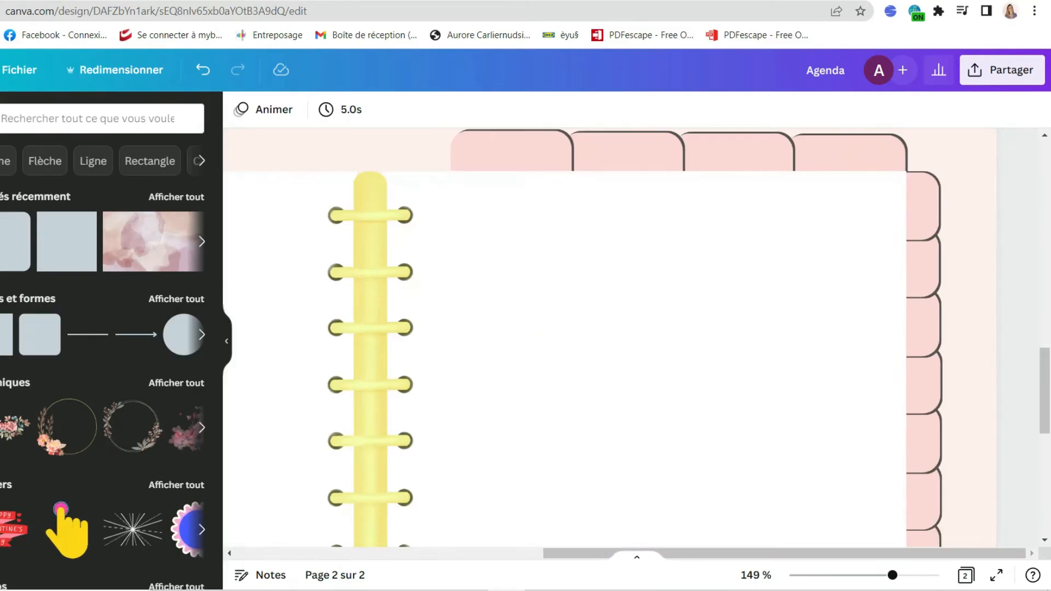
pyautogui.click(1, 285)
pyautogui.click(126, 278)
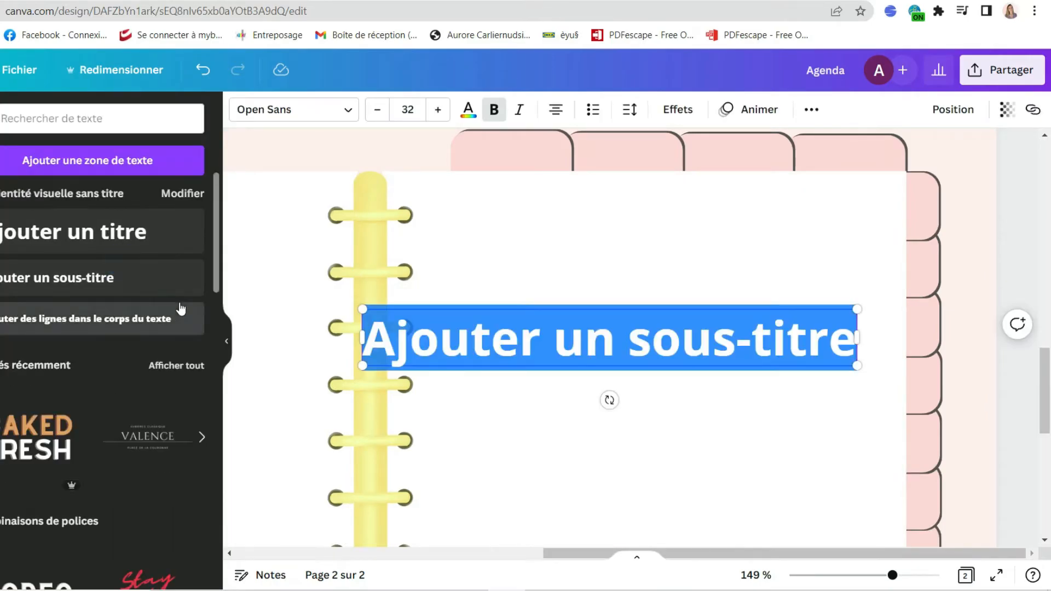
pyautogui.write('J')
pyautogui.press('Return')
pyautogui.write('A')
pyautogui.press('Return')
pyautogui.write('N')
pyautogui.click(643, 376)
pyautogui.click(619, 370)
pyautogui.moveTo(626, 497); pyautogui.dragTo(601, 358)
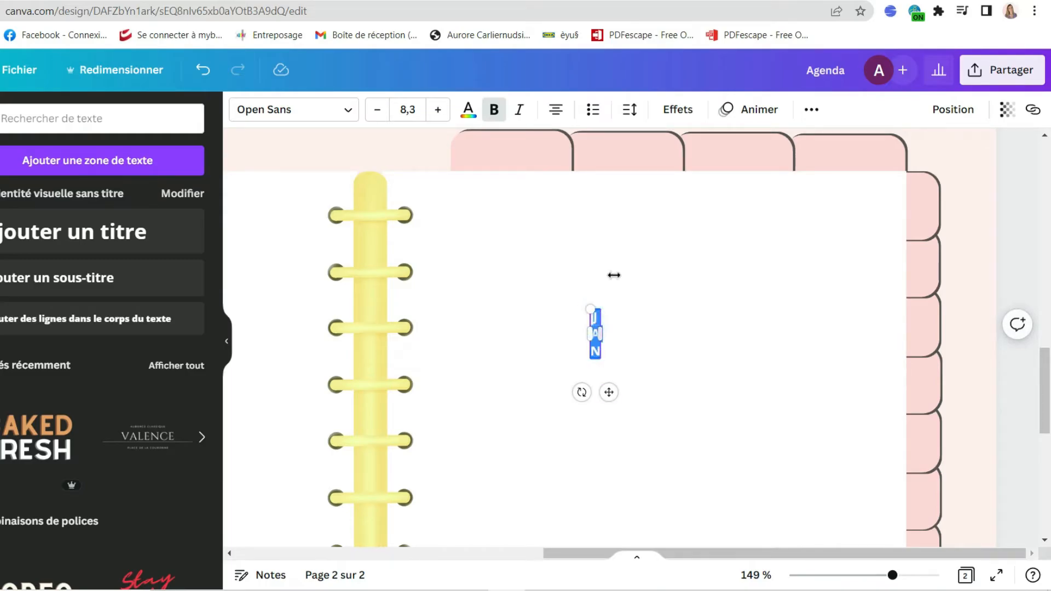
# Step: Adjust the line spacing of the vertical JAN label and place it on the first side tab
pyautogui.click(630, 110)
pyautogui.moveTo(595, 330); pyautogui.dragTo(903, 247)
pyautogui.scroll(3, 968, 203)
# Step: Duplicate the JAN label onto the second side tab and change its text to a vertical FEV
pyautogui.moveTo(897, 228); pyautogui.dragTo(889, 306)
pyautogui.hotkey('ctrl', 'd')
pyautogui.doubleClick(887, 296)
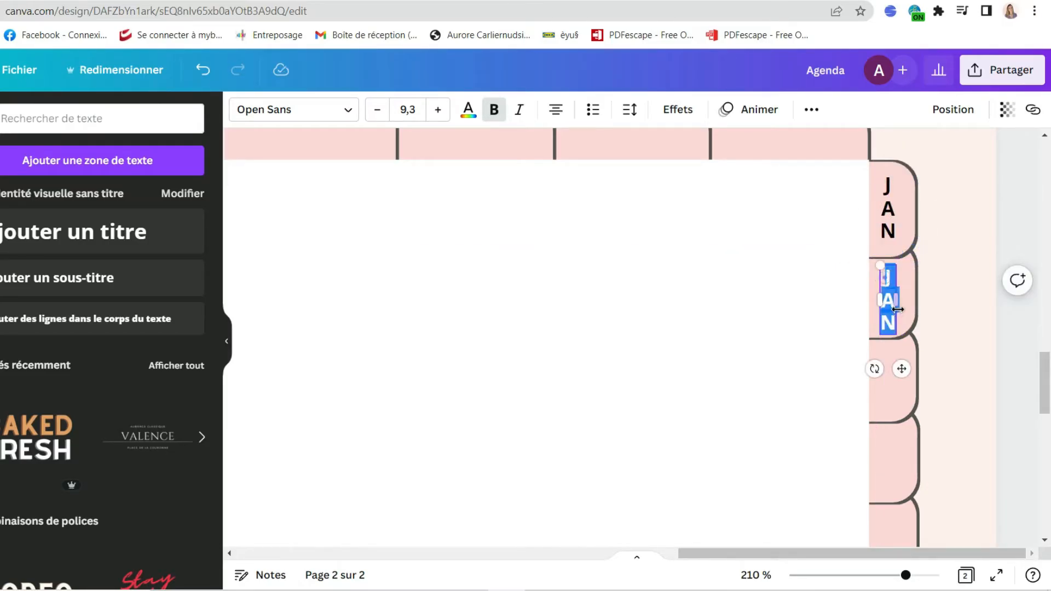
pyautogui.write('FEV')
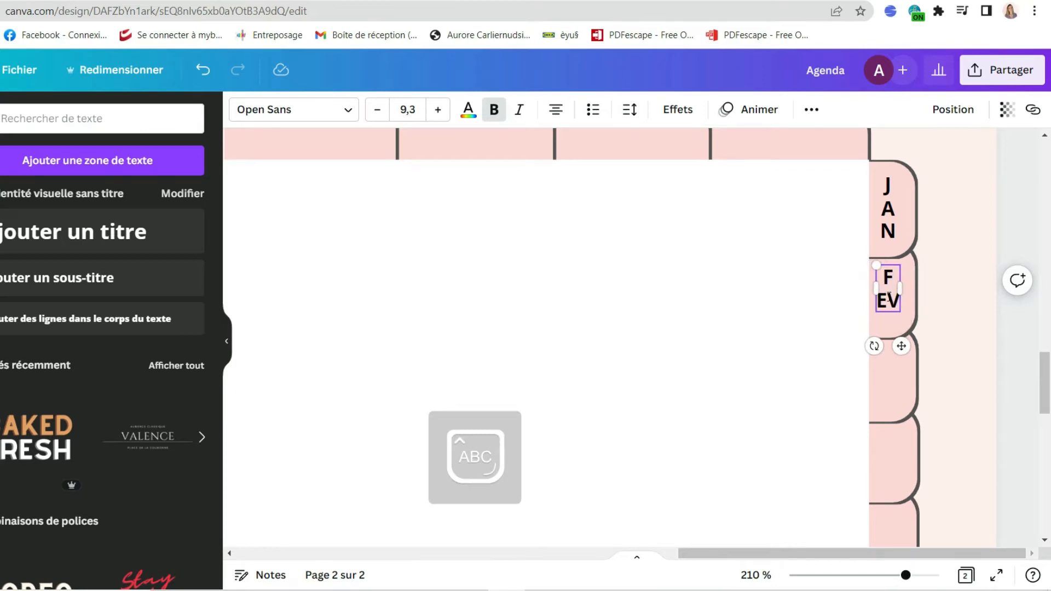
pyautogui.click(957, 260)
# Step: Label the remaining side tabs with copies reading MAR, AVR, MAI, JUN, JUI, AOÛ, SEP, OCT, NOV and DEC
pyautogui.click(887, 299)
pyautogui.hotkey('ctrl', 'd')
pyautogui.moveTo(925, 394); pyautogui.dragTo(907, 440)
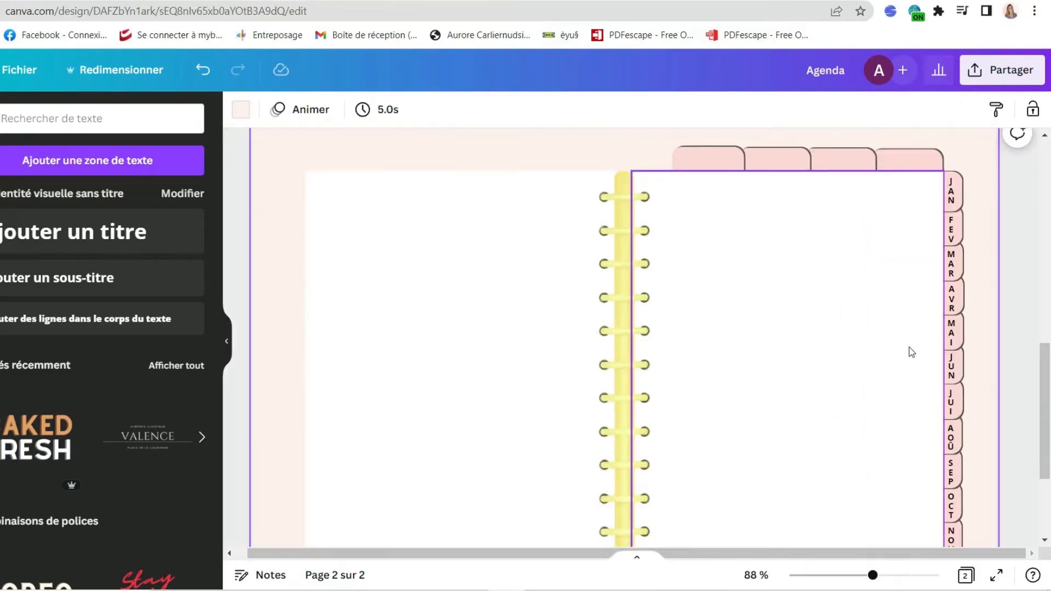
# Step: Duplicate the JAN label, change its text to a bold horizontal CALENDRIER and fit it on the first upper tab
pyautogui.scroll(3, 910, 352)
pyautogui.click(950, 347)
pyautogui.hotkey('ctrl', 'd')
pyautogui.moveTo(957, 353); pyautogui.dragTo(791, 376)
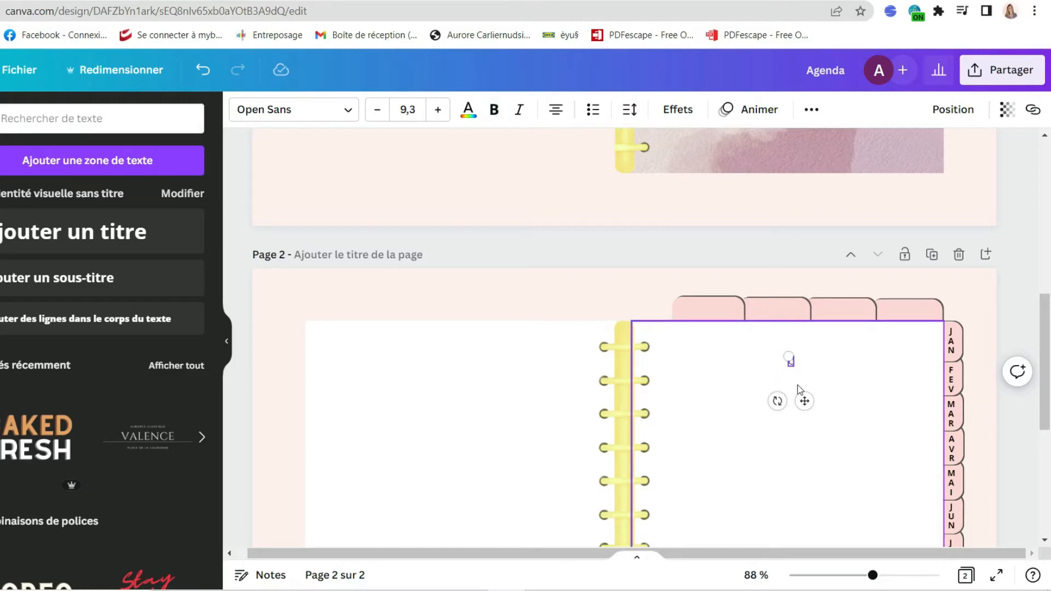
pyautogui.hotkey('ctrl', 'b')
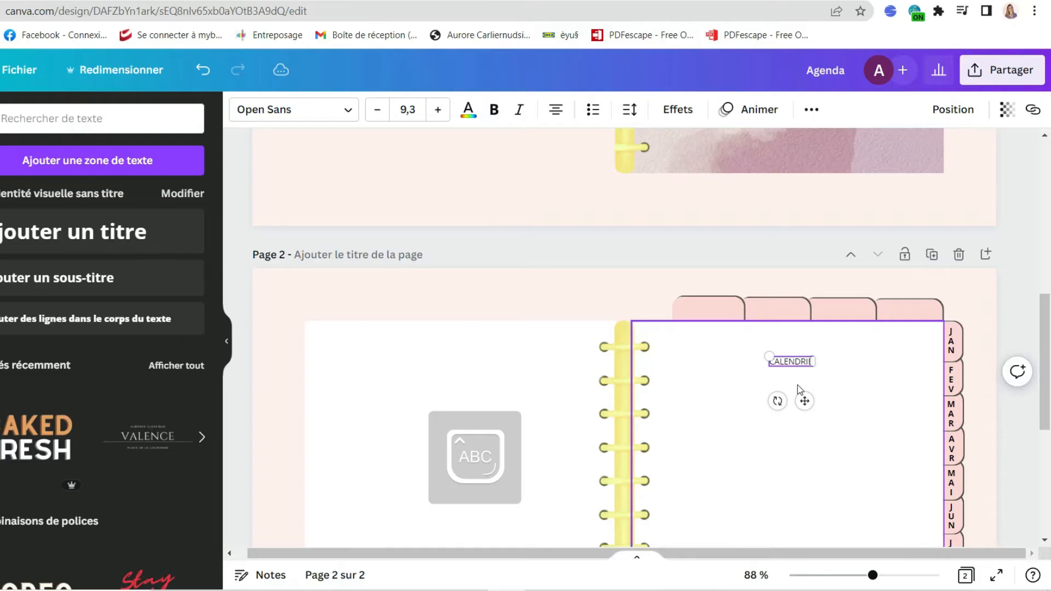
pyautogui.click(801, 365)
pyautogui.click(800, 361)
pyautogui.click(803, 367)
pyautogui.moveTo(802, 367); pyautogui.dragTo(718, 311)
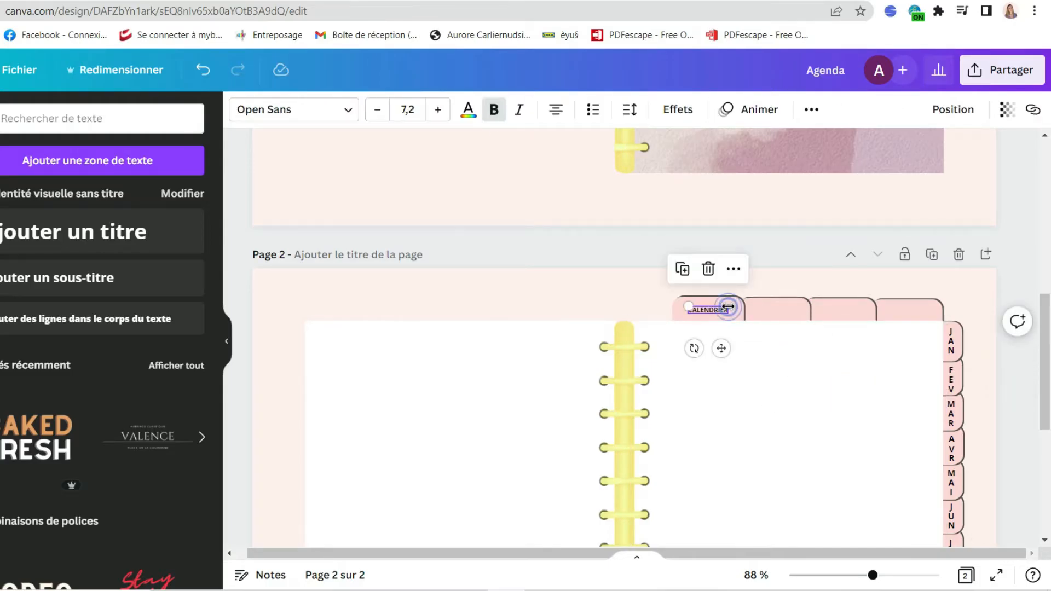
# Step: Copy the CALENDRIER label onto the second and third upper tabs and retitle the copies MEMO and OBJECTIFS
pyautogui.keyDown('ctrl'); pyautogui.scroll(5, 728, 307); pyautogui.keyUp('ctrl')
pyautogui.moveTo(725, 307); pyautogui.dragTo(833, 312)
pyautogui.hotkey('ctrl', 'd')
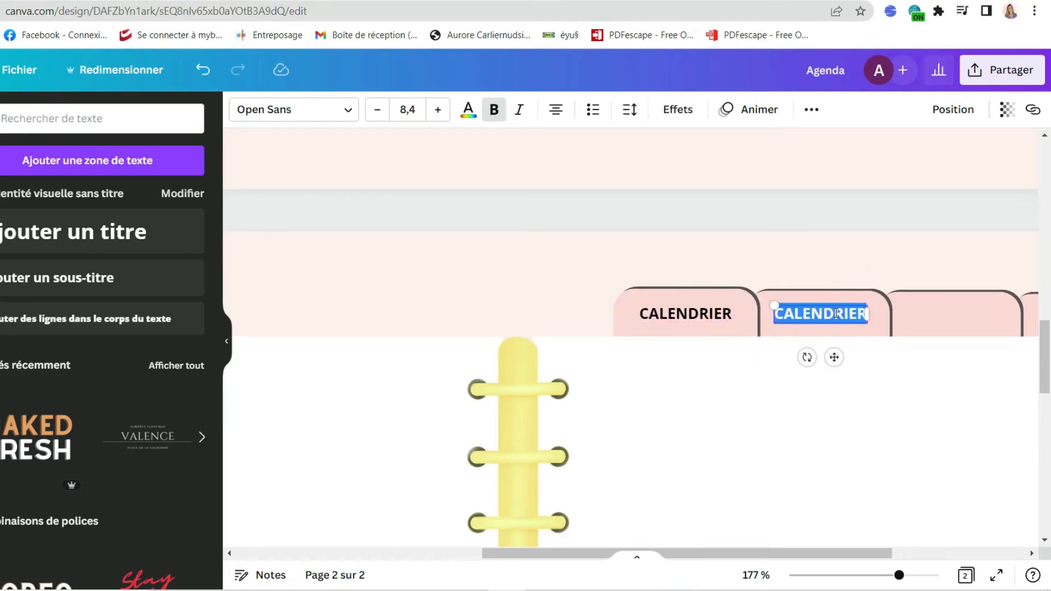
pyautogui.hotkey('ctrl', 'd')
pyautogui.moveTo(837, 336); pyautogui.dragTo(951, 313)
pyautogui.doubleClick(953, 313)
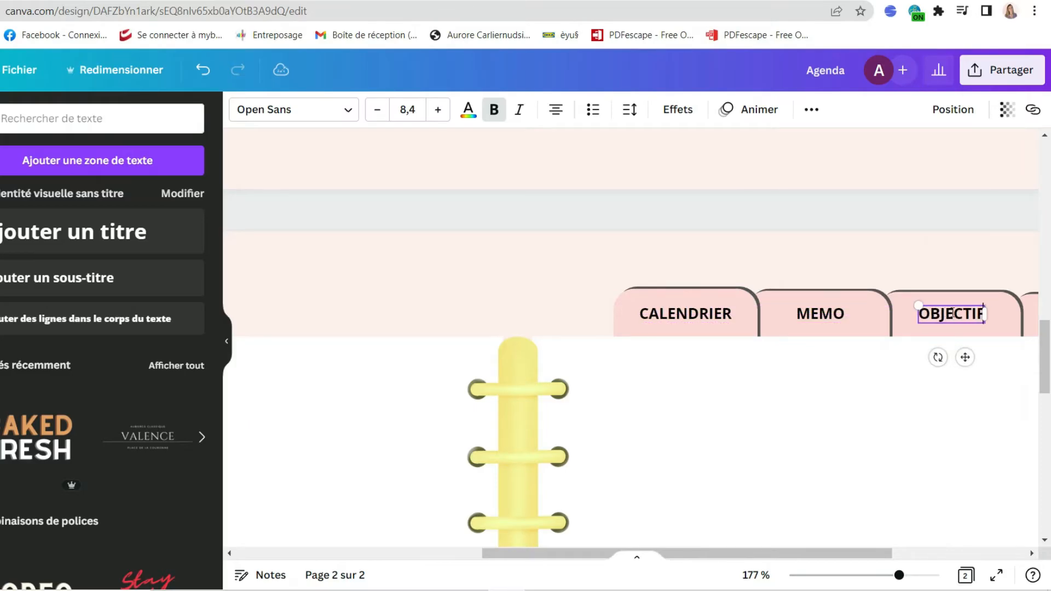
# Step: Copy the OBJECTIFS label onto the fourth upper tab and change its text to SEMAINIER
pyautogui.hscroll(5, 866, 557)
pyautogui.hotkey('ctrl', 'd')
pyautogui.moveTo(750, 335); pyautogui.dragTo(857, 316)
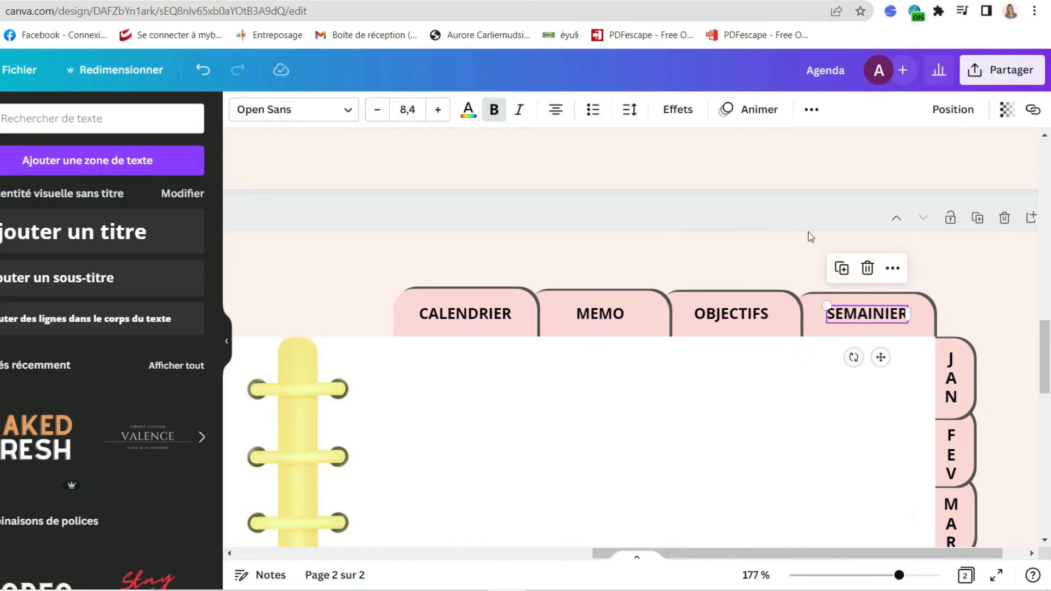
pyautogui.click(807, 236)
# Step: Search the Canva template library for calendrier and open the pink 2023 year calendar with irregular organic shapes for customization
pyautogui.scroll(-4, 635, 313)
pyautogui.scroll(-1, 690, 323)
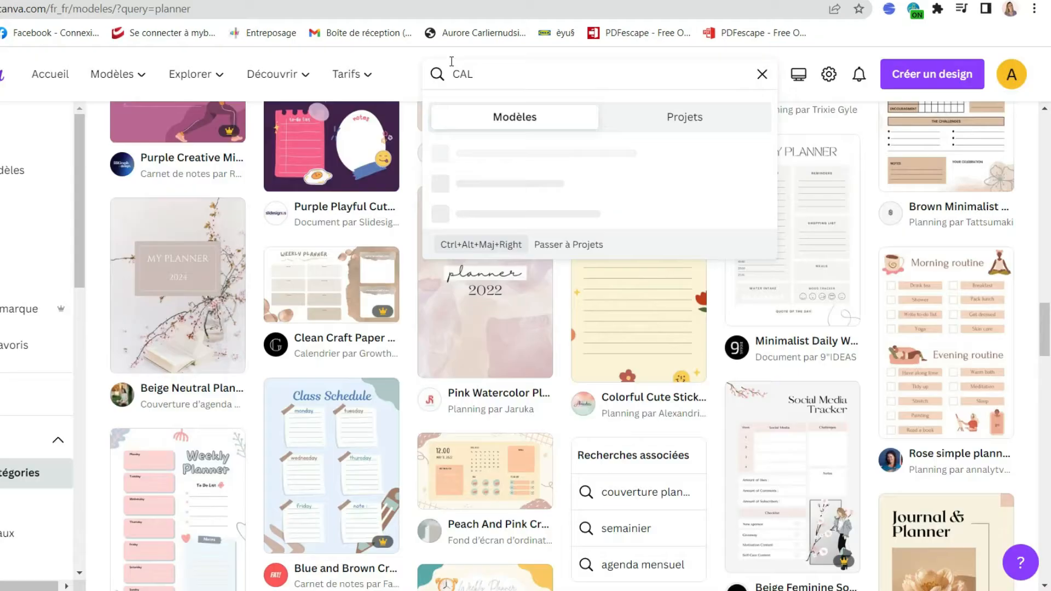
pyautogui.write('calendrier')
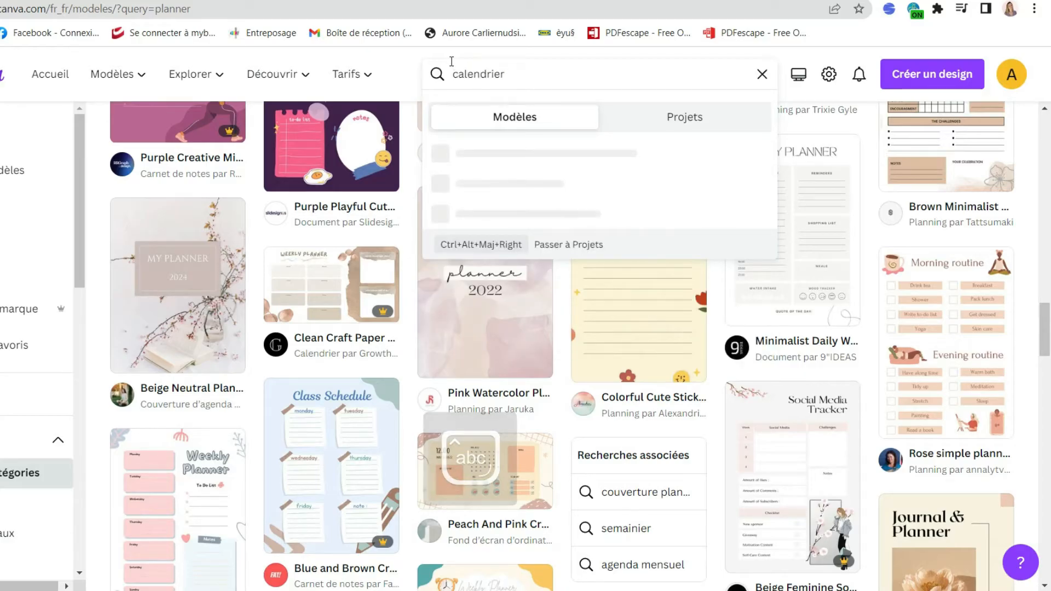
pyautogui.press('Return')
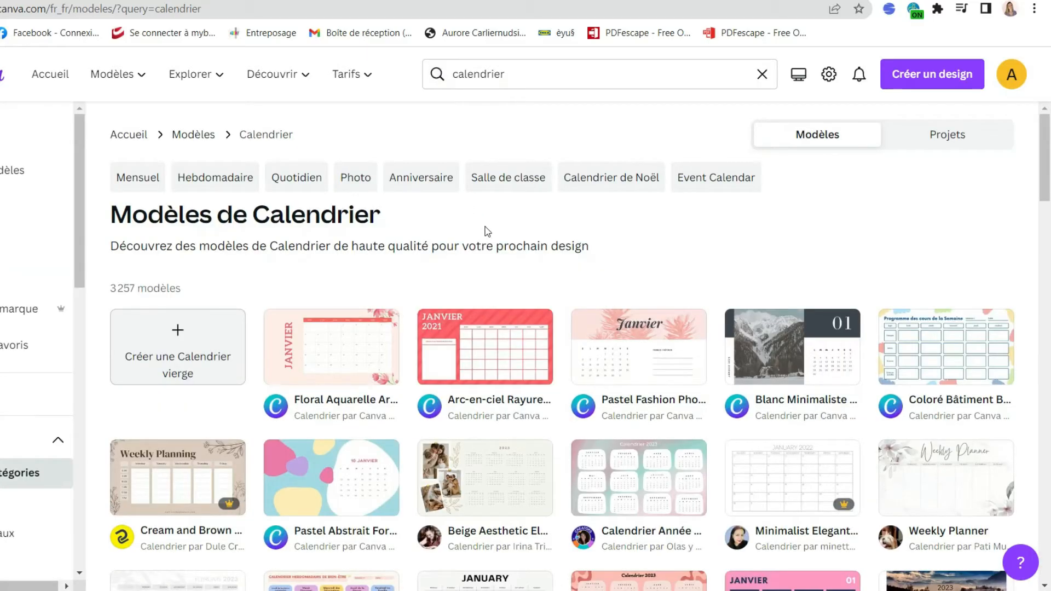
pyautogui.scroll(-8, 487, 231)
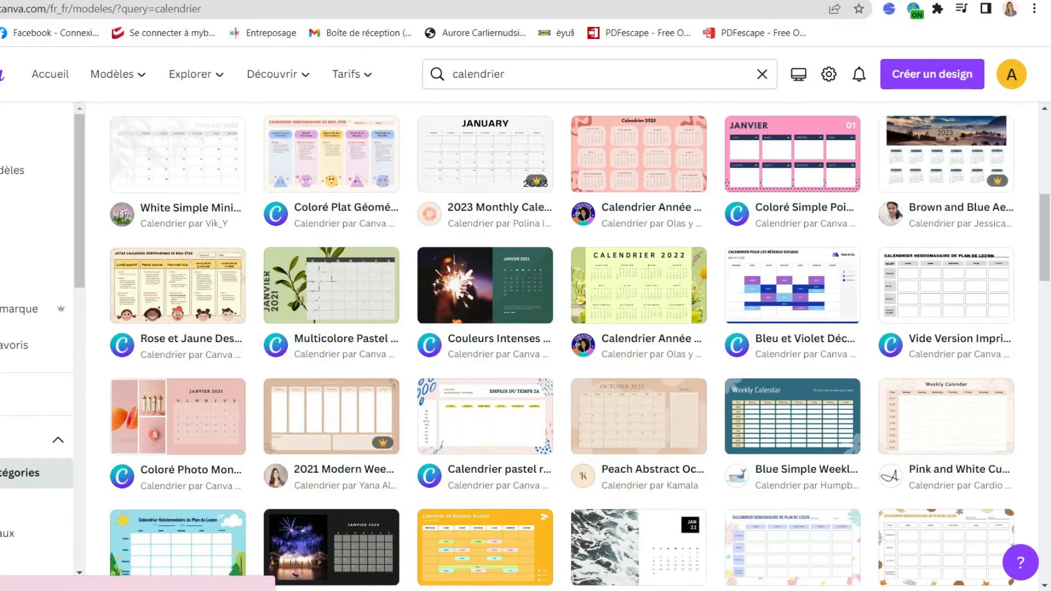
pyautogui.click(638, 153)
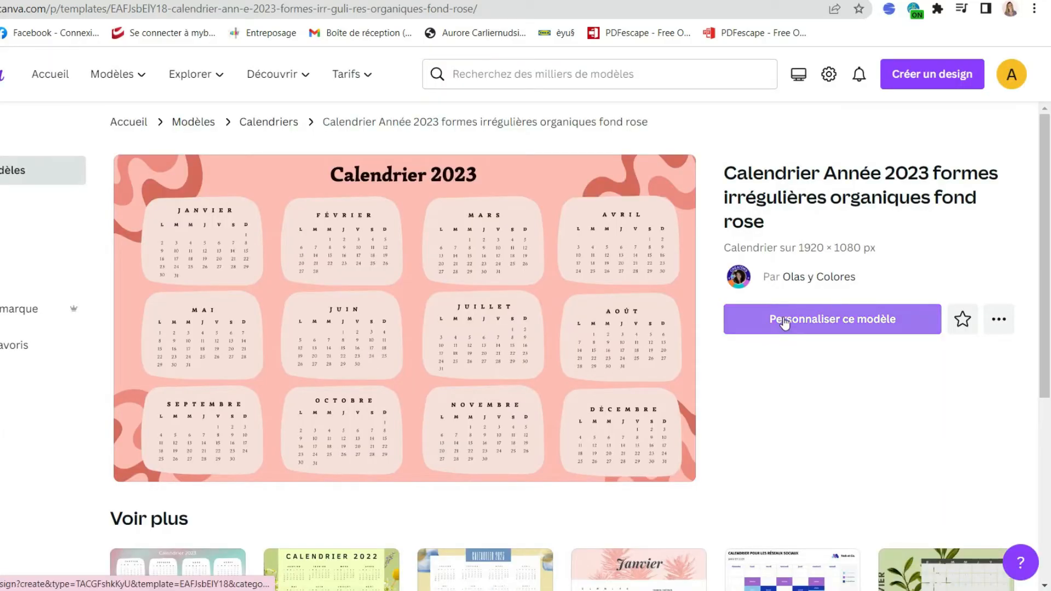
pyautogui.click(784, 322)
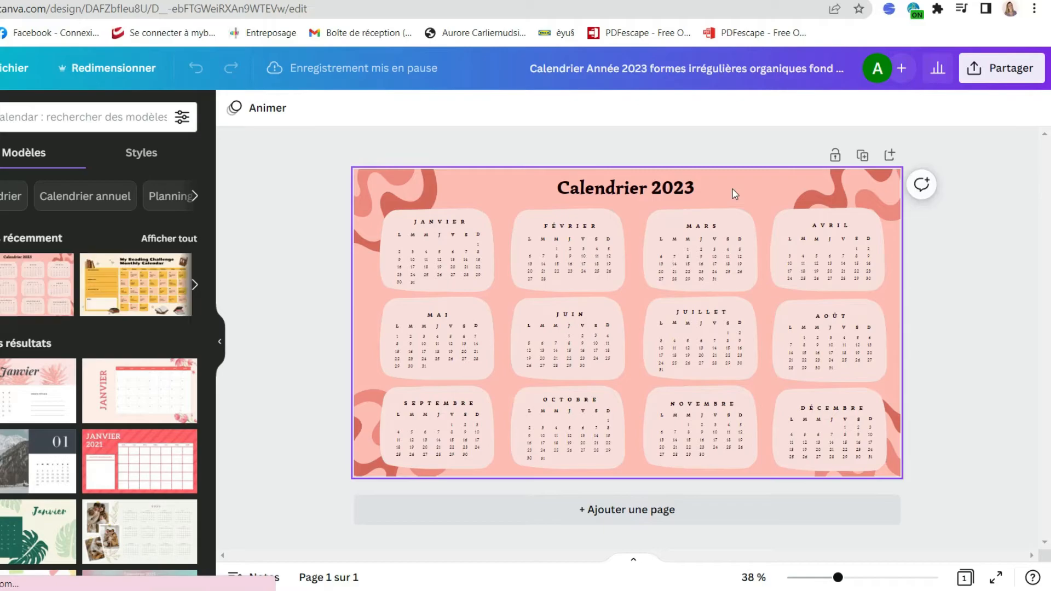
# Step: Delete the pink background, the four wavy corner ornaments and the Calendrier 2023 title from the calendar template
pyautogui.press('Delete')
pyautogui.click(369, 184)
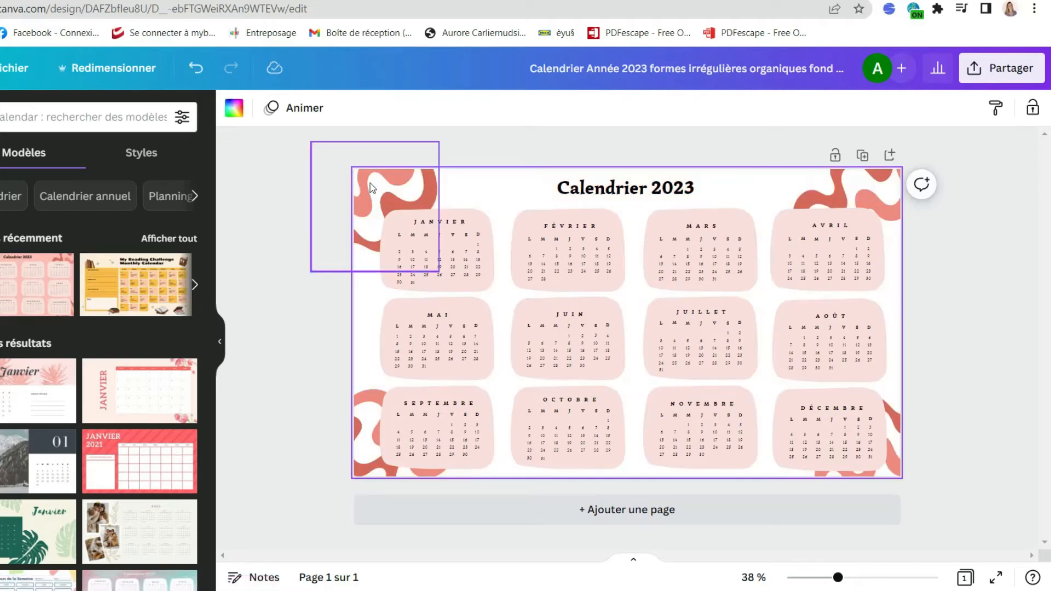
pyautogui.press('Delete')
pyautogui.click(357, 408)
pyautogui.press('Delete')
pyautogui.click(879, 183)
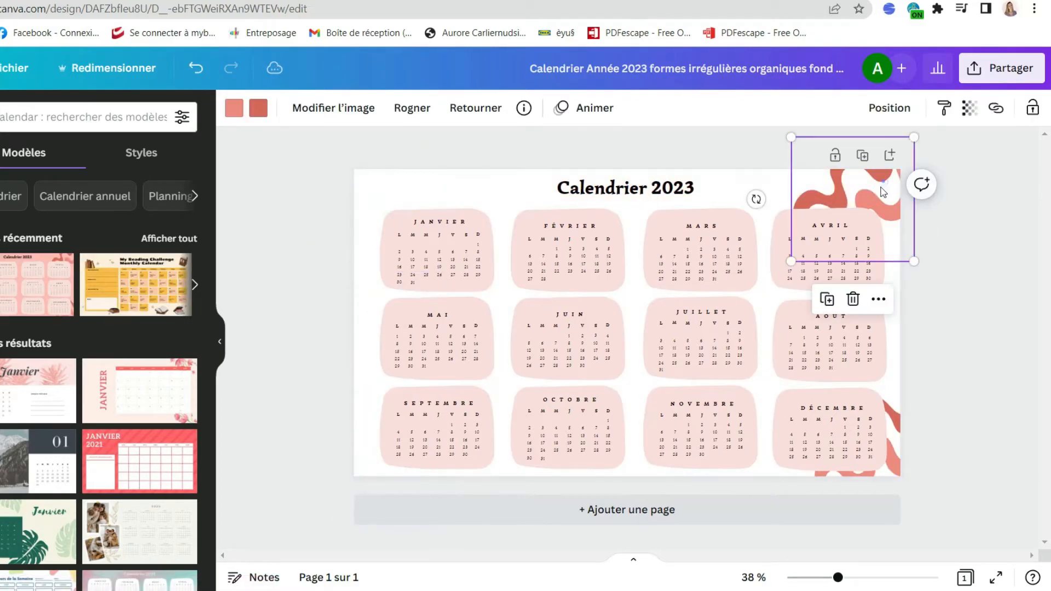
pyautogui.press('Delete')
pyautogui.click(899, 445)
pyautogui.press('Delete')
pyautogui.click(699, 188)
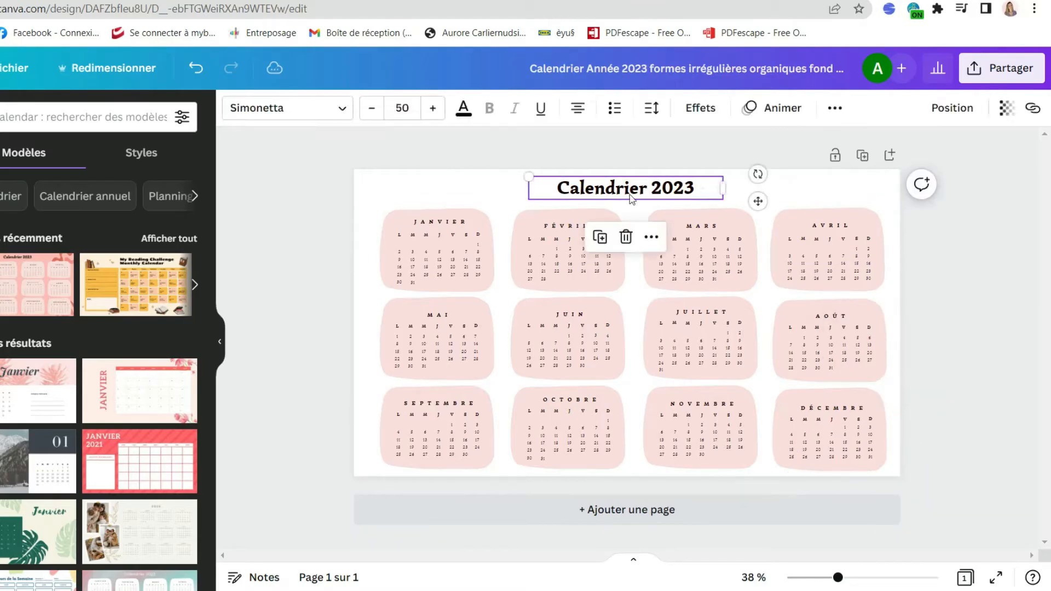
pyautogui.press('Delete')
# Step: Copy the January, February, May, June, September and October calendars into the planner and scale them to fit the left notebook page
pyautogui.moveTo(368, 187); pyautogui.dragTo(619, 475)
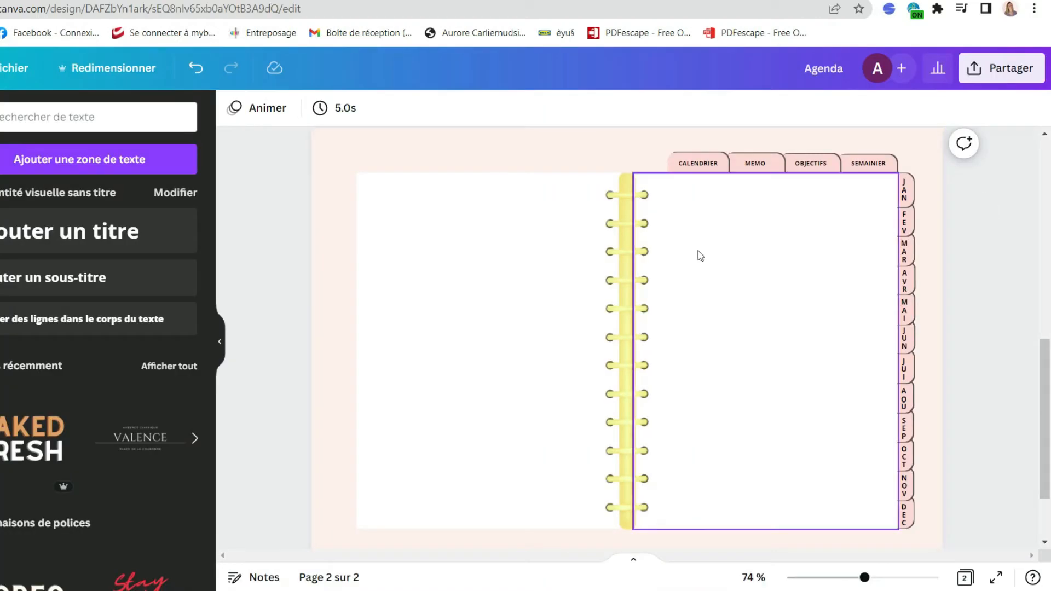
pyautogui.hotkey('ctrl', 'v')
pyautogui.scroll(-2, 765, 349)
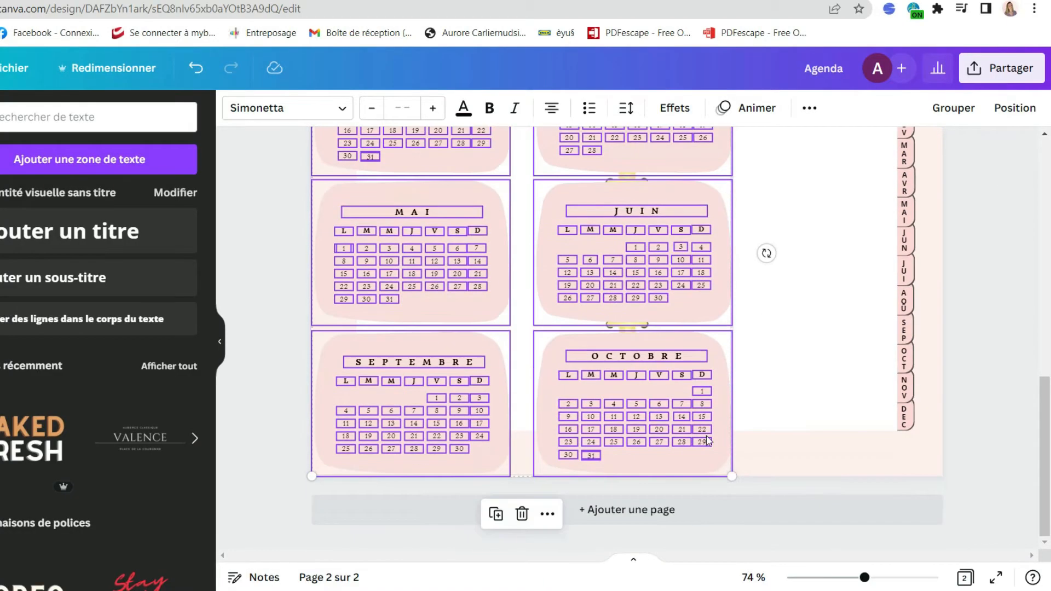
pyautogui.moveTo(657, 398); pyautogui.dragTo(526, 254)
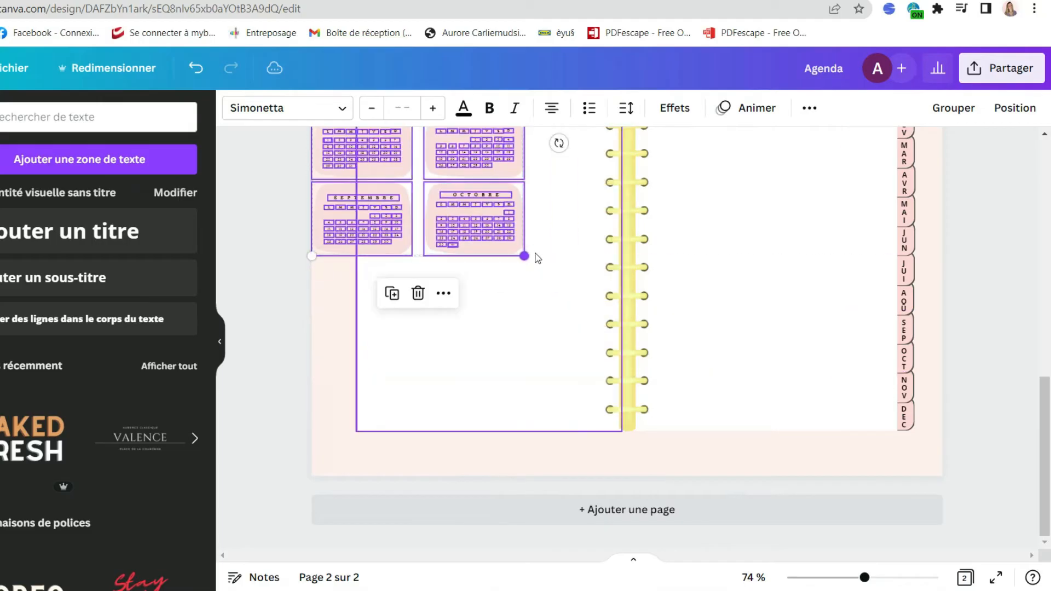
pyautogui.scroll(2, 476, 248)
pyautogui.moveTo(456, 210); pyautogui.dragTo(527, 325)
# Step: Move the lower rows of month calendars down to space the three rows apart on the left notebook page
pyautogui.click(556, 464)
pyautogui.moveTo(289, 383); pyautogui.dragTo(586, 450)
pyautogui.keyDown('shift'); pyautogui.click(532, 476); pyautogui.keyUp('shift')
pyautogui.moveTo(539, 404); pyautogui.dragTo(540, 417)
pyautogui.moveTo(461, 356); pyautogui.dragTo(597, 460)
pyautogui.moveTo(563, 424); pyautogui.dragTo(562, 430)
pyautogui.click(196, 68)
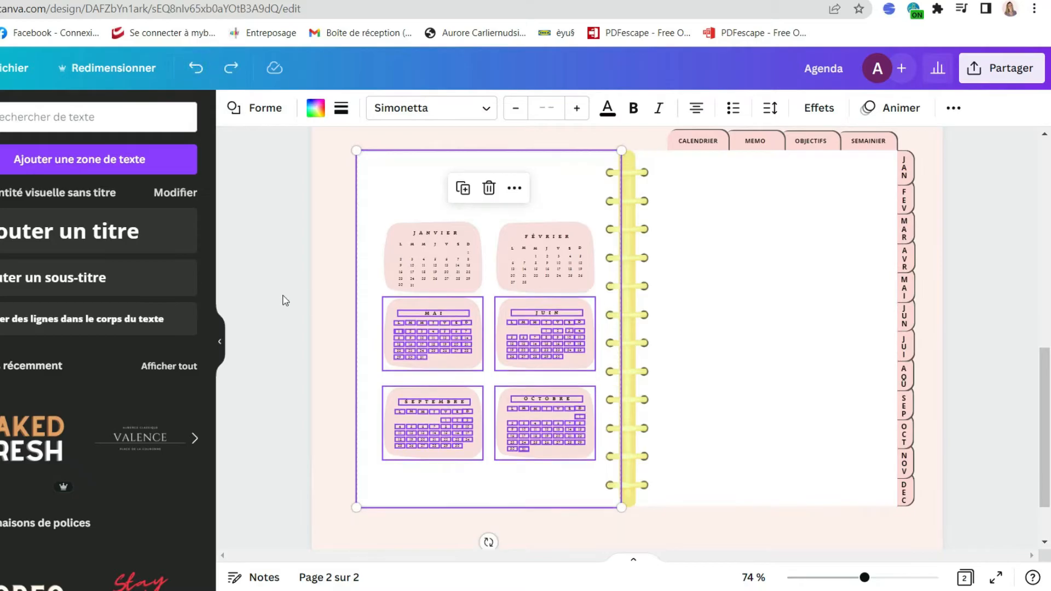
pyautogui.keyDown('shift'); pyautogui.click(366, 263); pyautogui.keyUp('shift')
pyautogui.moveTo(537, 323); pyautogui.dragTo(538, 330)
pyautogui.click(302, 329)
# Step: Select all six month calendars without the page behind them and nudge them down on the left notebook page
pyautogui.moveTo(290, 217); pyautogui.dragTo(591, 486)
pyautogui.keyDown('shift'); pyautogui.click(589, 486); pyautogui.keyUp('shift')
pyautogui.press('Down')
pyautogui.press('Down')
pyautogui.press('Down')
pyautogui.hotkey('shift', 'Down')
pyautogui.hotkey('shift', 'Down')
pyautogui.hotkey('shift', 'Down')
# Step: Copy the March, April, July, August, November and December calendars into the planner and scale them to fit the right notebook page
pyautogui.hotkey('ctrl', 'Tab')
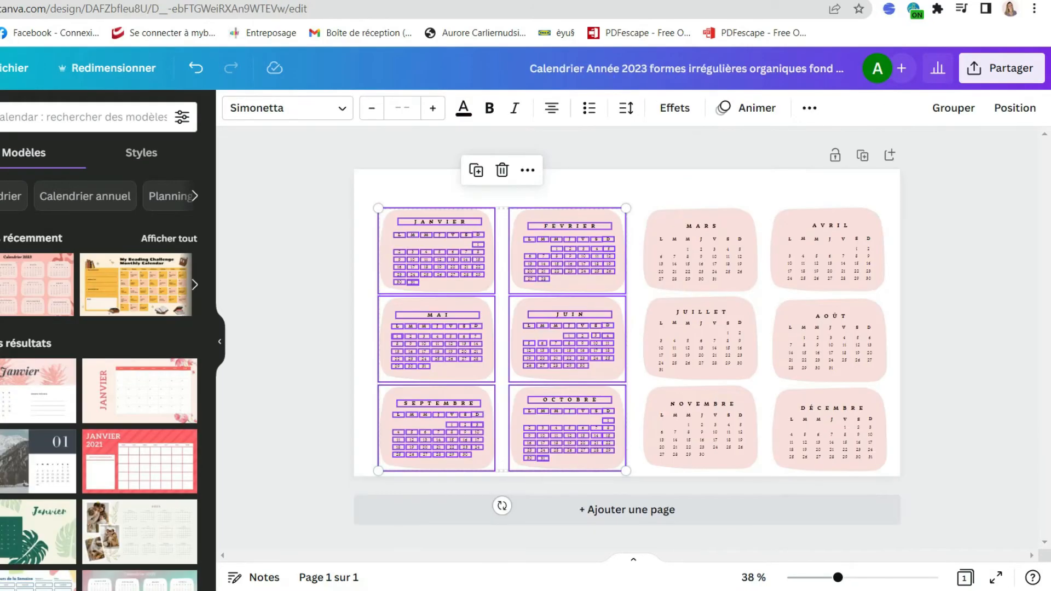
pyautogui.moveTo(940, 212); pyautogui.dragTo(642, 471)
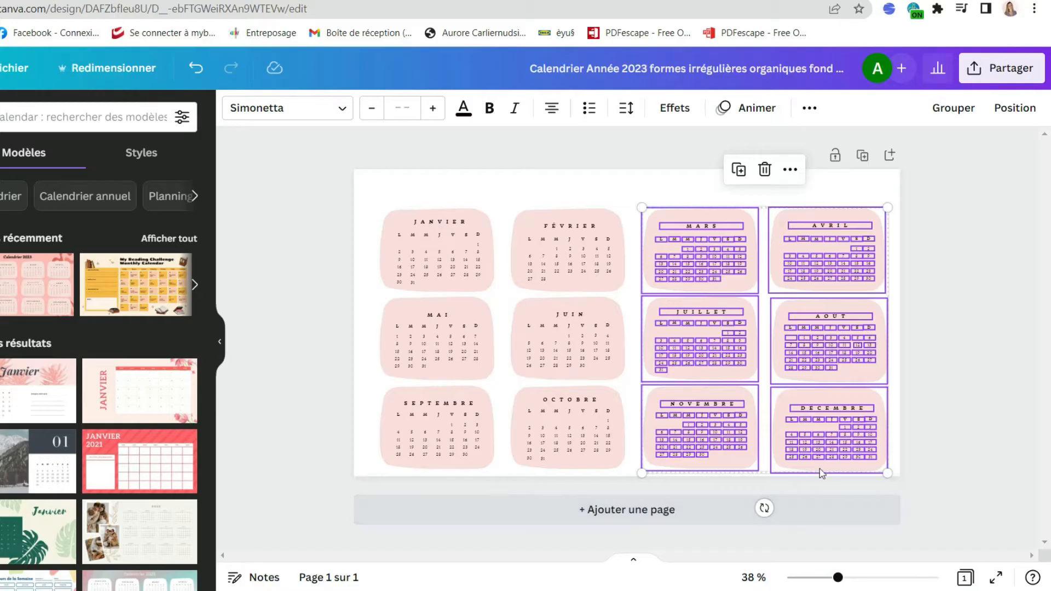
pyautogui.hotkey('ctrl', 'Tab')
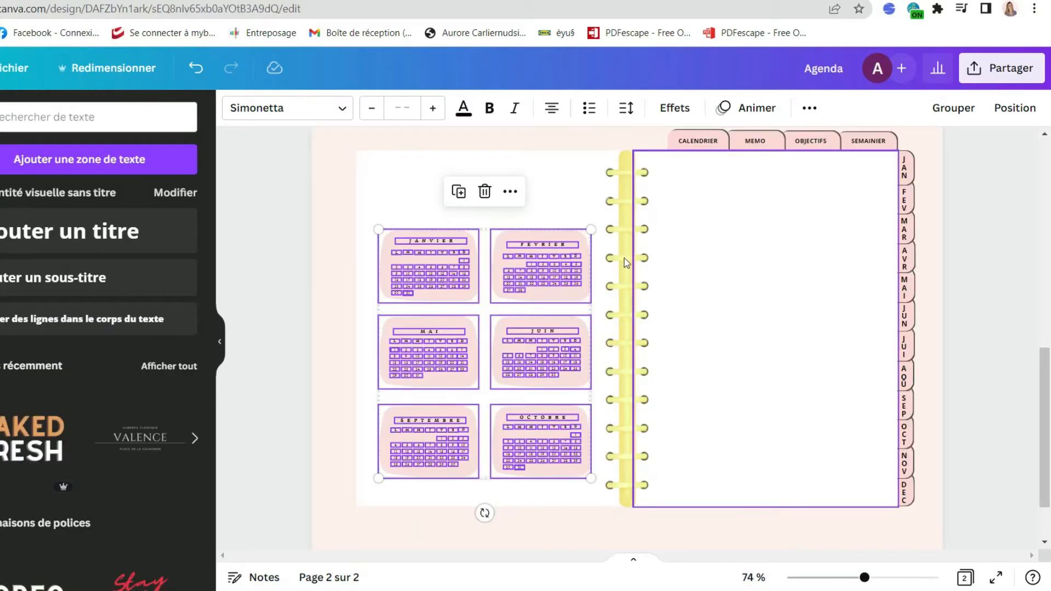
pyautogui.hotkey('ctrl', 'v')
pyautogui.moveTo(308, 547); pyautogui.dragTo(501, 347)
pyautogui.moveTo(611, 282); pyautogui.dragTo(571, 286)
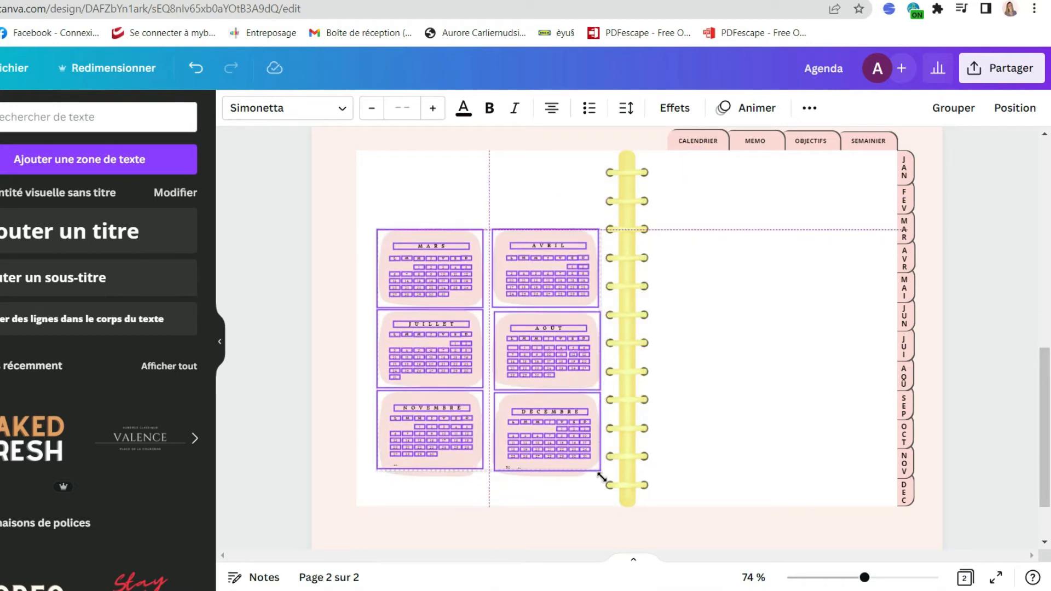
pyautogui.moveTo(600, 474)
pyautogui.mouseDown()
pyautogui.moveTo(580, 453)
pyautogui.moveTo(593, 460)
pyautogui.mouseUp()
pyautogui.moveTo(520, 278); pyautogui.dragTo(803, 277)
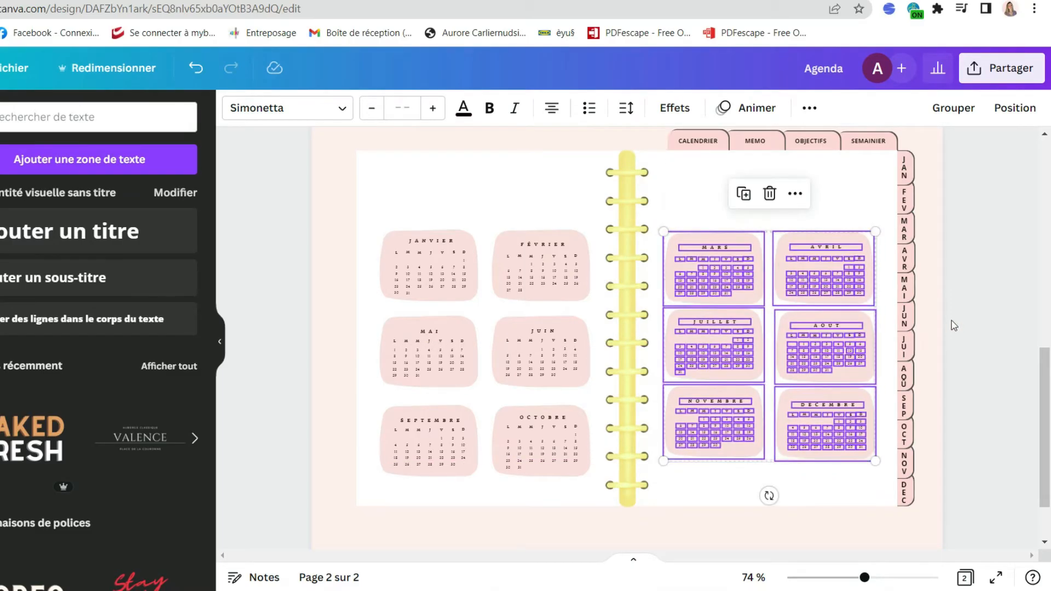
# Step: Move the July, August, November and December calendars down to open a gap below the top row on the right notebook page
pyautogui.click(954, 309)
pyautogui.moveTo(875, 541); pyautogui.dragTo(665, 313)
pyautogui.keyDown('shift'); pyautogui.click(761, 491); pyautogui.keyUp('shift')
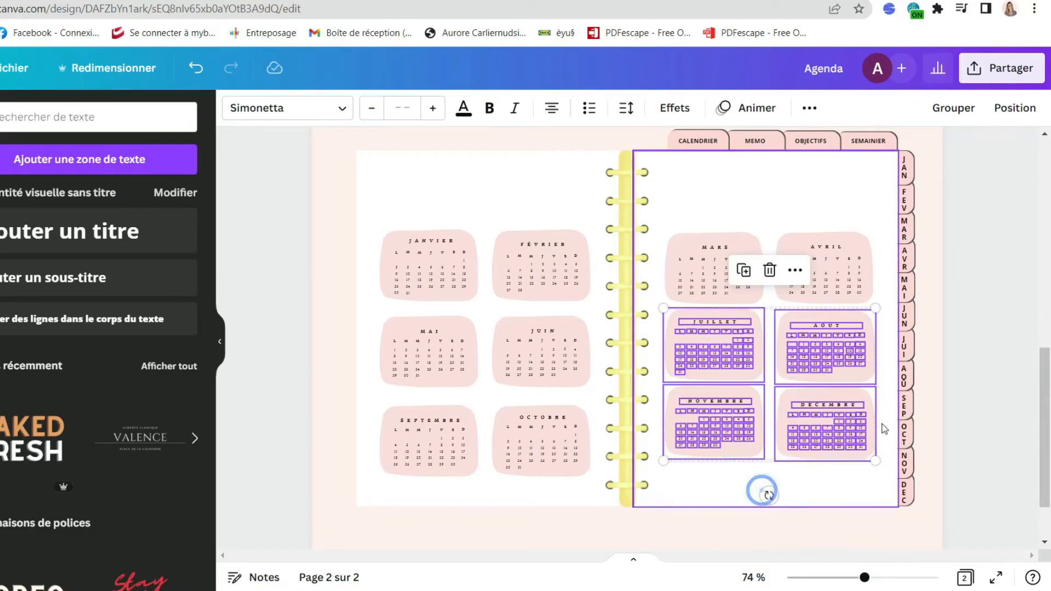
pyautogui.hotkey('shift', 'Down')
pyautogui.hotkey('shift', 'Down')
pyautogui.hotkey('shift', 'Down')
pyautogui.hotkey('shift', 'Down')
pyautogui.hotkey('shift', 'Up')
pyautogui.hotkey('shift', 'Up')
pyautogui.press('Up')
pyautogui.press('Up')
pyautogui.press('Up')
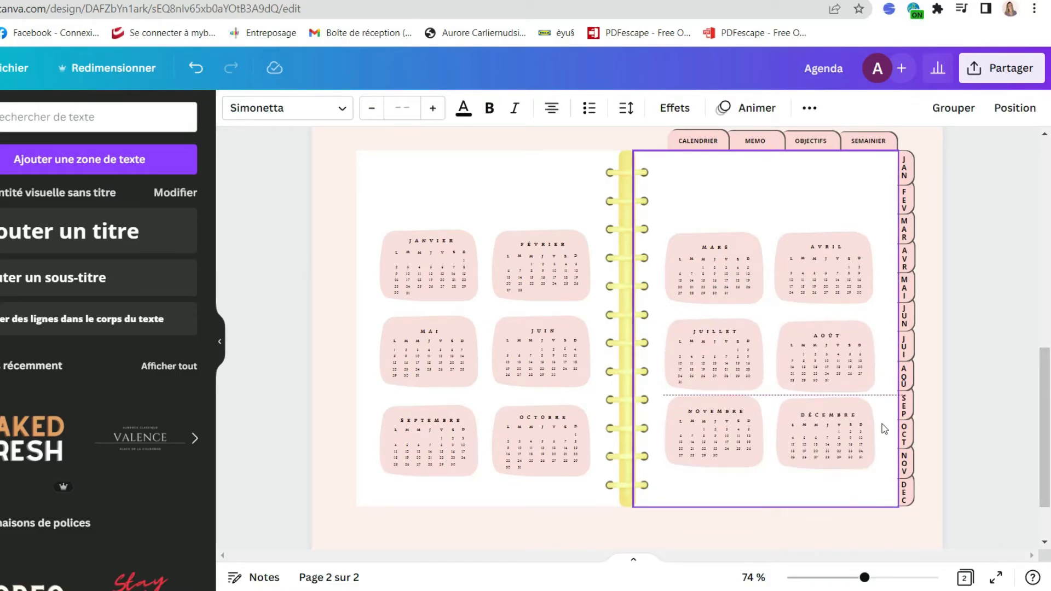
pyautogui.press('Up')
pyautogui.press('Up')
pyautogui.press('Up')
pyautogui.press('Up')
# Step: Move the November and December calendars down to line up with the September and October row
pyautogui.moveTo(878, 537); pyautogui.dragTo(766, 419)
pyautogui.keyDown('shift'); pyautogui.click(831, 497); pyautogui.keyUp('shift')
pyautogui.hotkey('shift', 'Down')
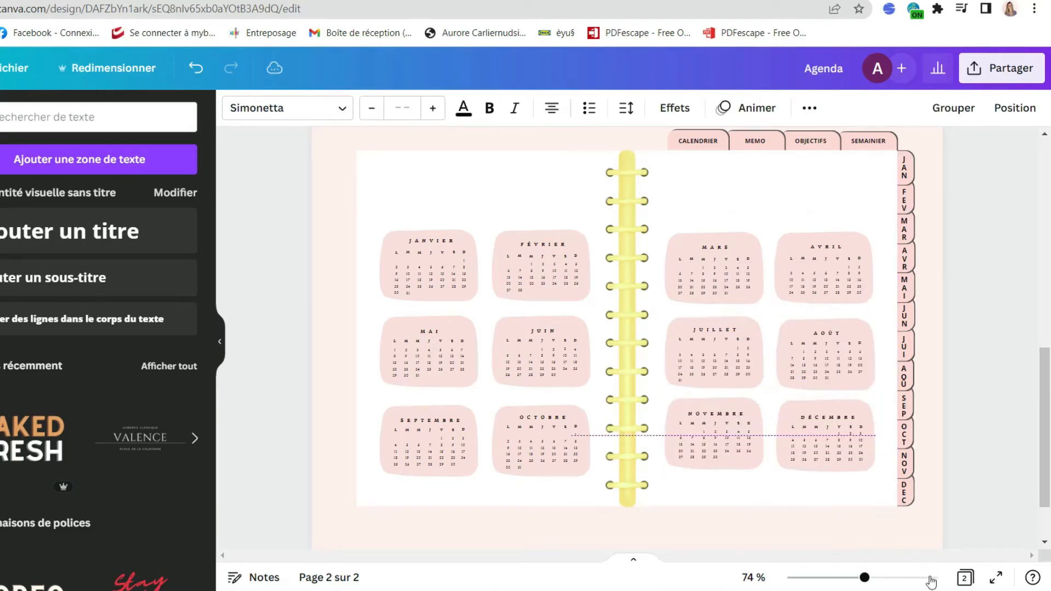
pyautogui.press('Down')
pyautogui.press('Down')
pyautogui.press('Down')
pyautogui.press('Down')
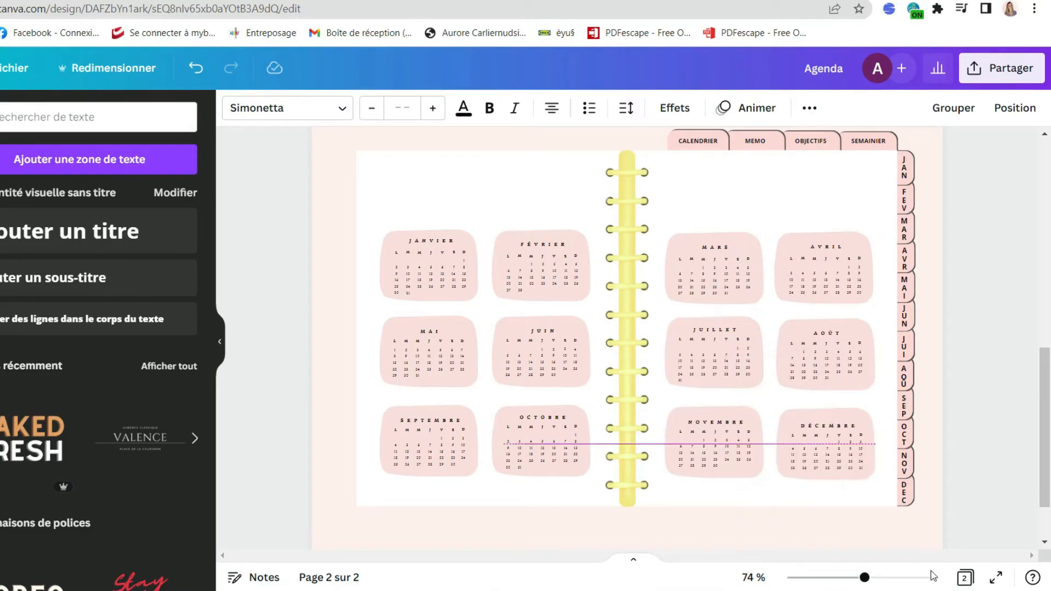
pyautogui.click(1012, 479)
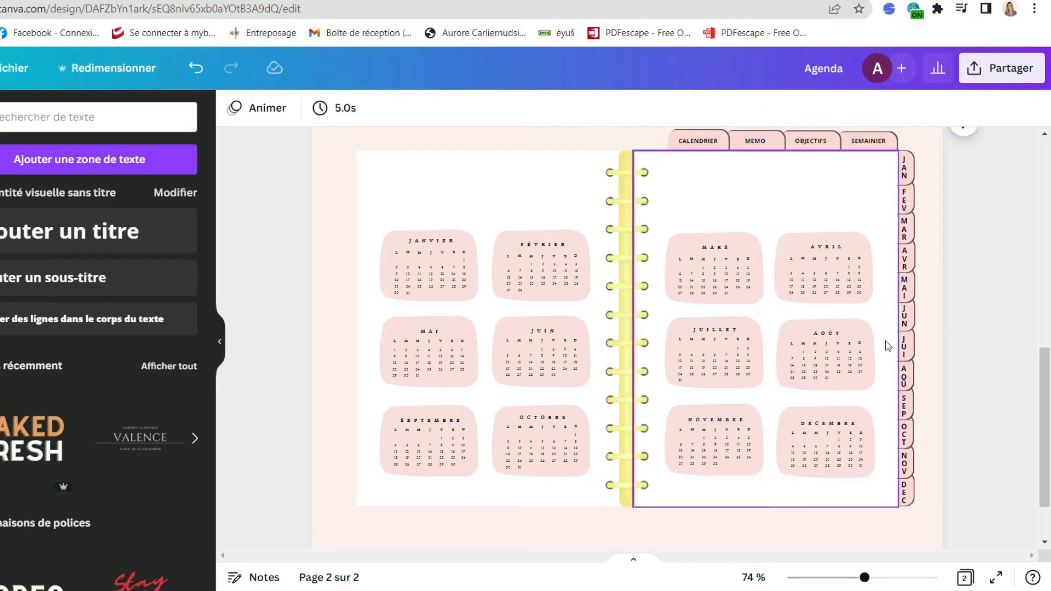
# Step: Copy the 2023-2024 title from the cover onto page 2 and change its text to CALENDRIER
pyautogui.scroll(7, 826, 287)
pyautogui.click(825, 287)
pyautogui.scroll(-5, 602, 328)
pyautogui.click(534, 340)
pyautogui.hotkey('ctrl', 'v')
pyautogui.moveTo(783, 488); pyautogui.dragTo(573, 329)
pyautogui.doubleClick(574, 329)
pyautogui.hotkey('ctrl', 'a')
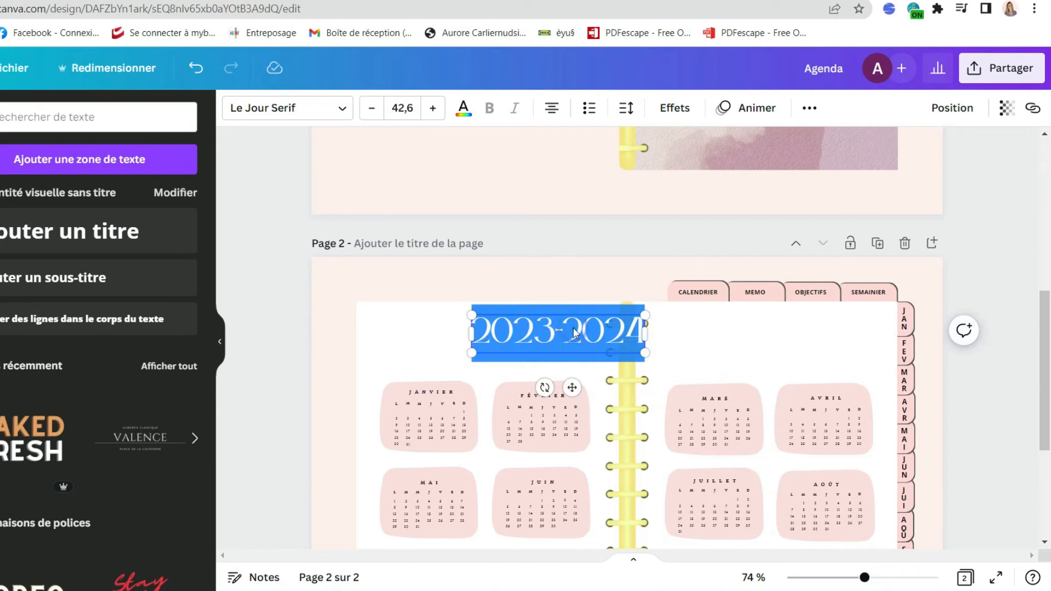
pyautogui.write('C')
pyautogui.press('capslock')
pyautogui.write('ALENDRIER')
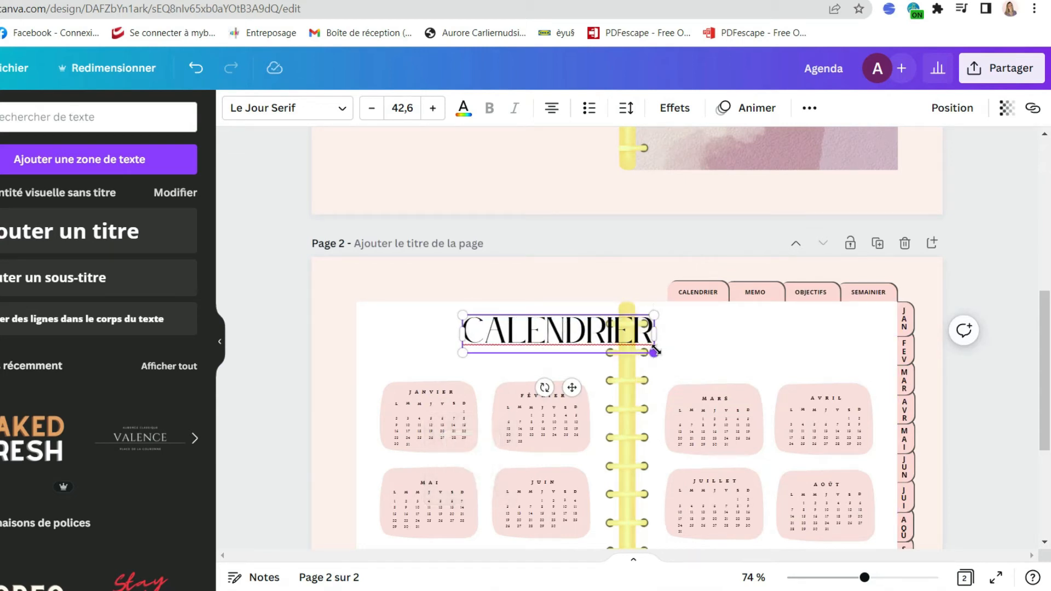
# Step: Shrink the CALENDRIER title above the left page's calendars and place a duplicate reading ANNUEL above the right page's calendars
pyautogui.moveTo(654, 352); pyautogui.dragTo(813, 347)
pyautogui.click(573, 277)
pyautogui.hotkey('ctrl', 'd')
pyautogui.doubleClick(813, 345)
pyautogui.write('ANNUEL')
pyautogui.click(695, 340)
pyautogui.scroll(-3, 734, 402)
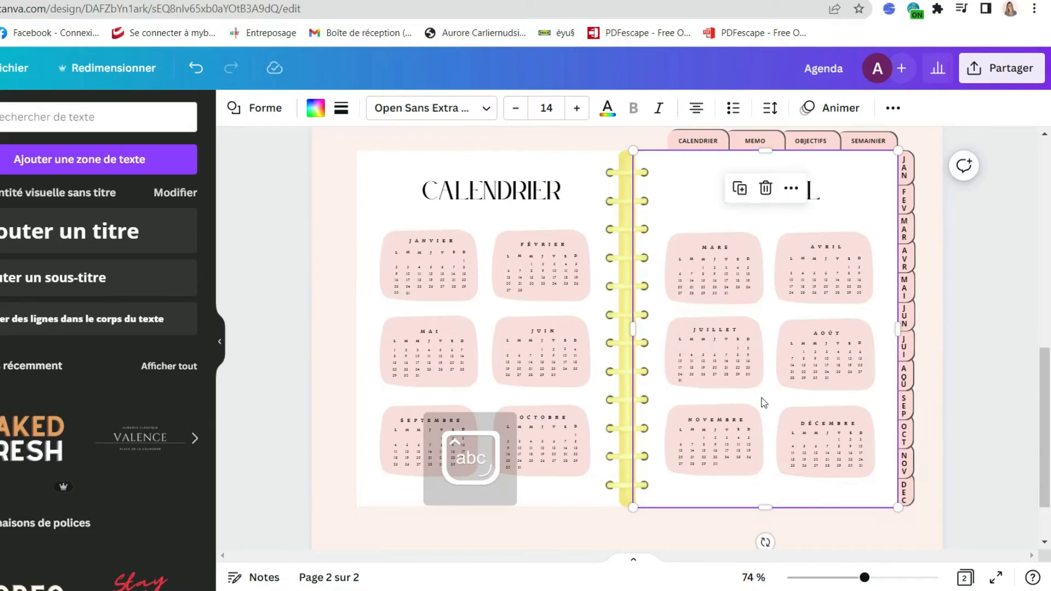
# Step: Fill the CALENDRIER divider tab on page 2 with white to mark it as active
pyautogui.click(723, 143)
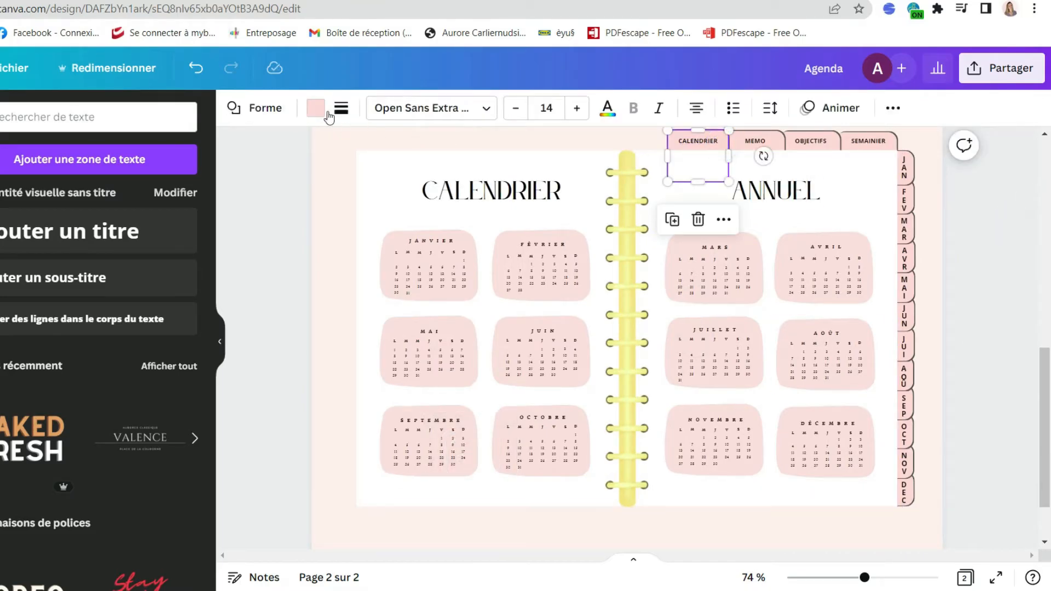
pyautogui.click(322, 111)
pyautogui.click(57, 222)
pyautogui.click(963, 246)
# Step: Duplicate the yearly calendar spread on page 2 as page 3
pyautogui.scroll(8, 973, 240)
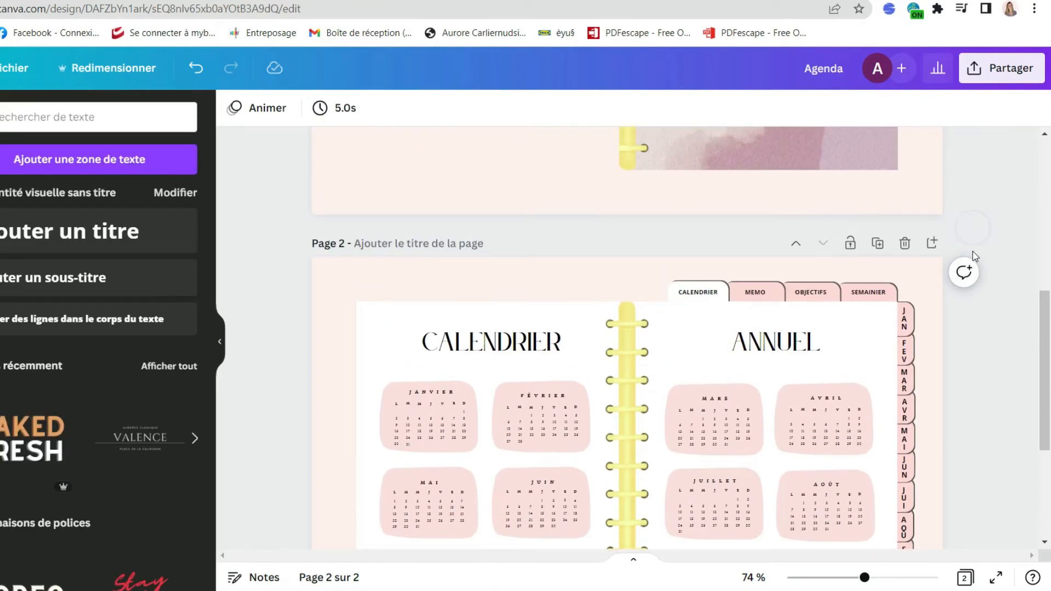
pyautogui.scroll(-8, 974, 255)
pyautogui.scroll(3, 977, 262)
pyautogui.scroll(6, 980, 271)
pyautogui.scroll(-4, 1011, 284)
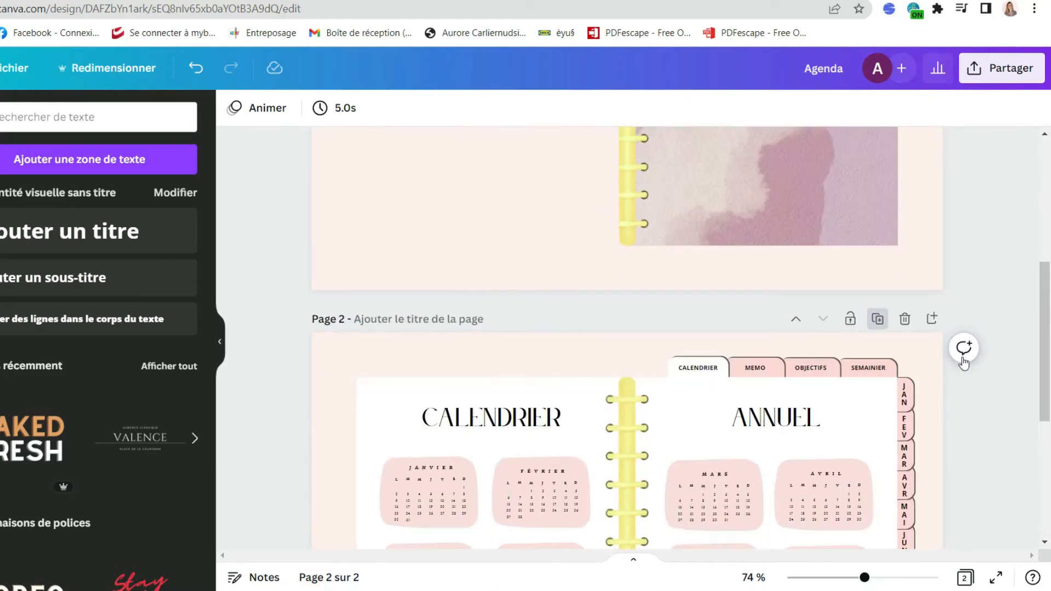
pyautogui.scroll(-8, 997, 336)
pyautogui.scroll(1, 997, 321)
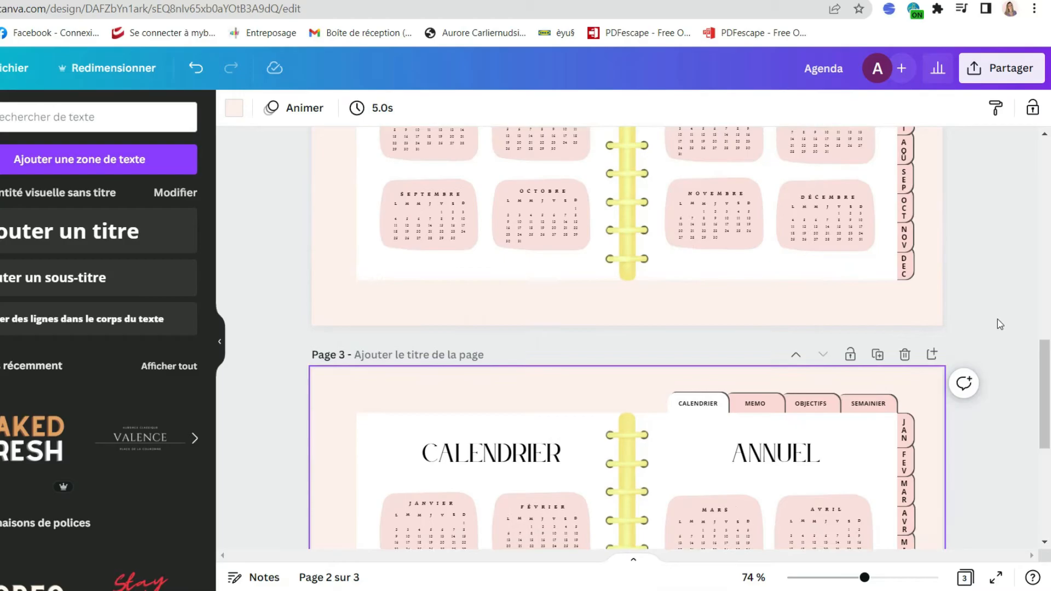
# Step: Delete the ANNUEL title and the six month calendars from the right notebook page of page 3
pyautogui.scroll(-4, 997, 319)
pyautogui.click(795, 246)
pyautogui.press('Delete')
pyautogui.scroll(-2, 868, 434)
pyautogui.moveTo(882, 487); pyautogui.dragTo(673, 192)
pyautogui.press('Delete')
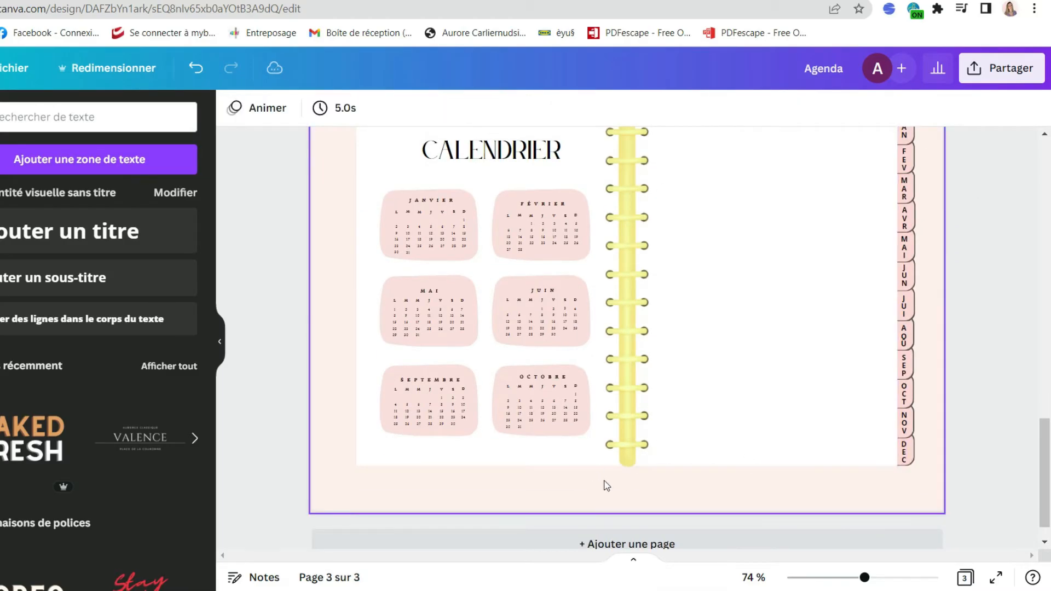
# Step: Delete the CALENDRIER title, the six month calendars and their leftover numbers from the left notebook page of page 3
pyautogui.moveTo(620, 493); pyautogui.dragTo(403, 134)
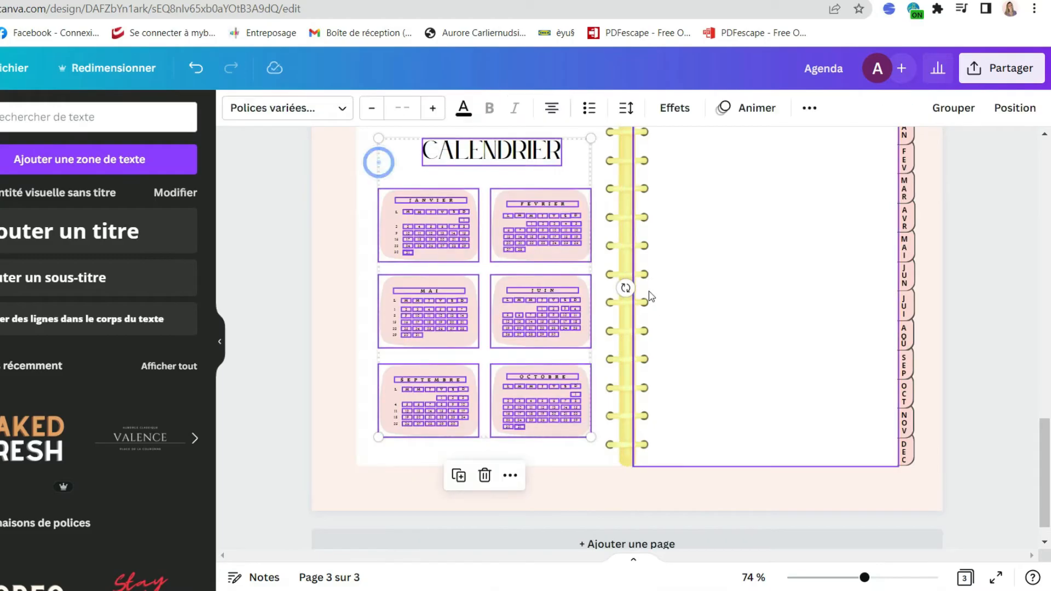
pyautogui.press('Delete')
pyautogui.moveTo(326, 189); pyautogui.dragTo(418, 436)
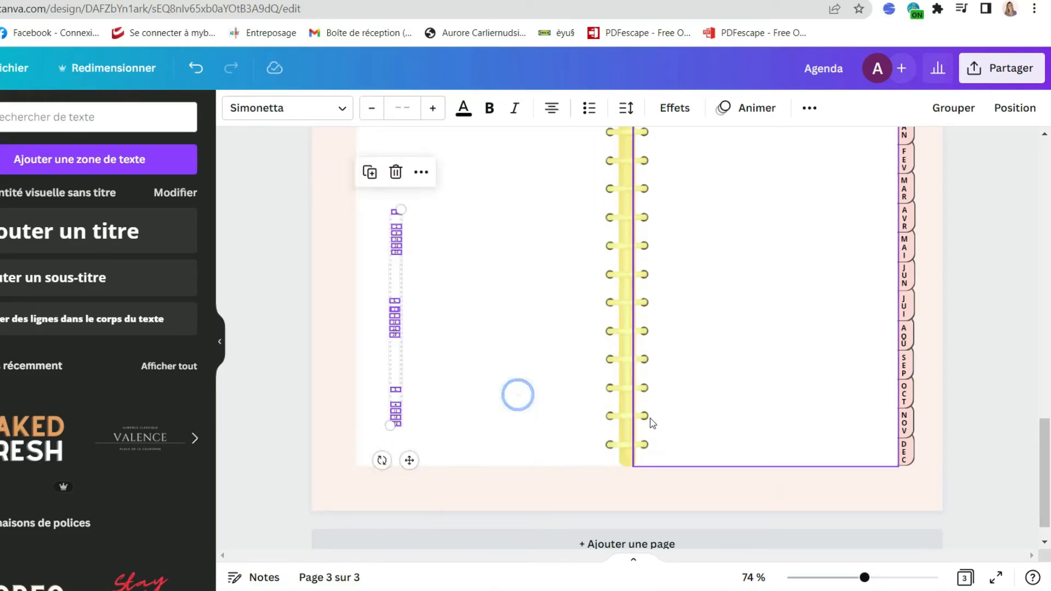
pyautogui.press('Delete')
# Step: Duplicate the emptied notebook spread on page 3
pyautogui.scroll(2, 291, 309)
pyautogui.scroll(8, 270, 297)
pyautogui.scroll(-6, 879, 280)
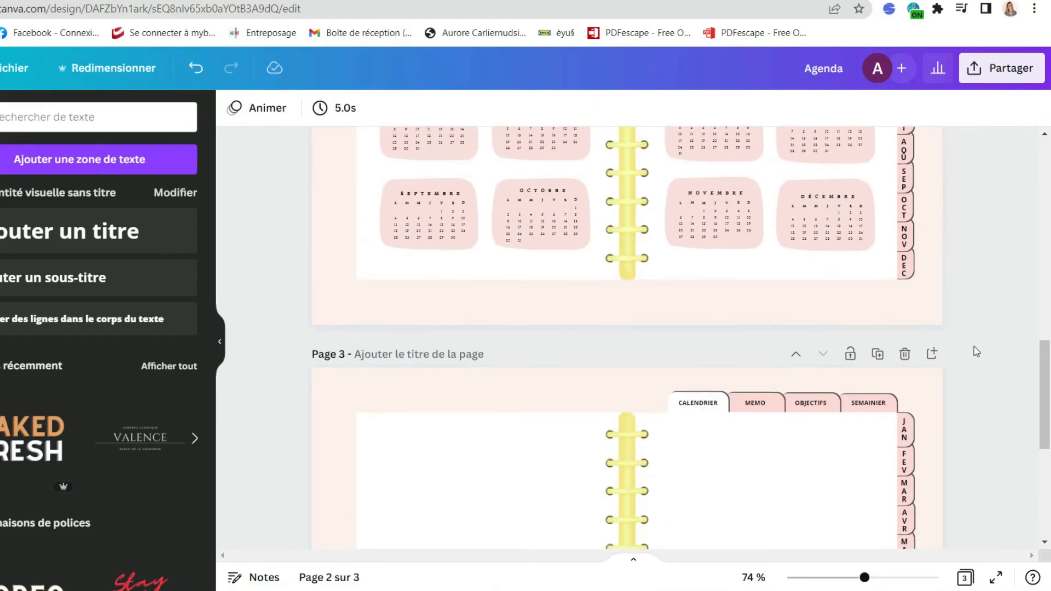
pyautogui.click(879, 281)
pyautogui.scroll(10, 986, 343)
# Step: On page 3, fill the CALENDRIER tab with the light pink and the MEMO tab with white
pyautogui.click(802, 308)
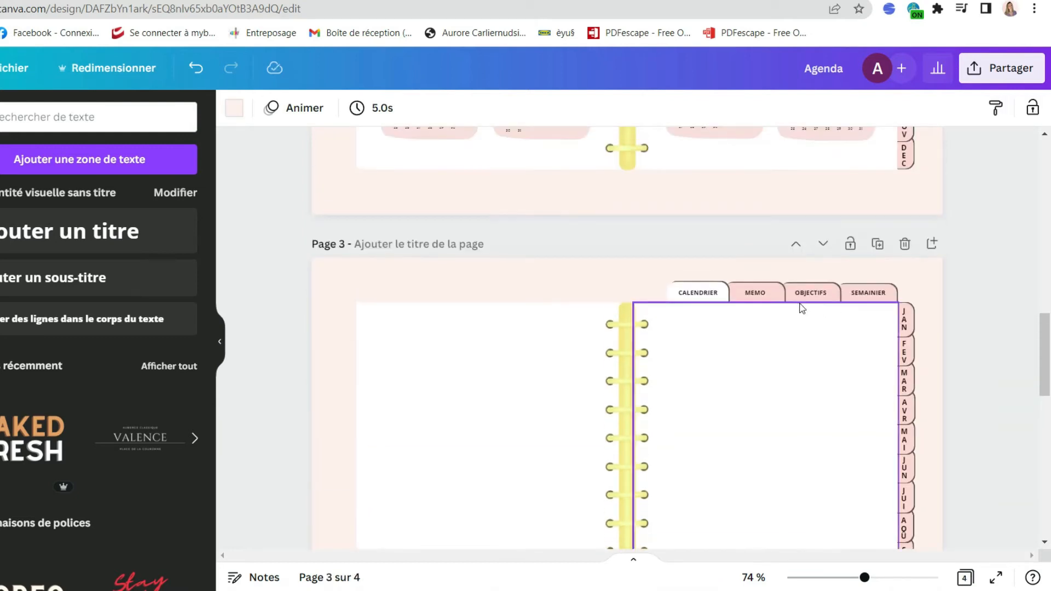
pyautogui.click(720, 296)
pyautogui.click(316, 108)
pyautogui.click(181, 183)
pyautogui.click(776, 285)
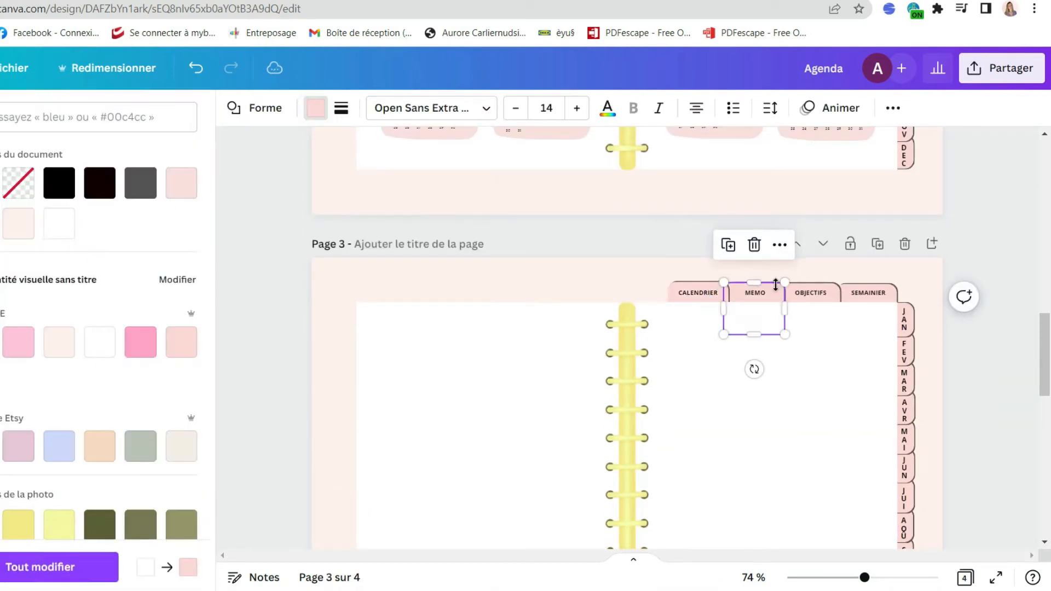
pyautogui.click(959, 345)
pyautogui.scroll(-3, 780, 363)
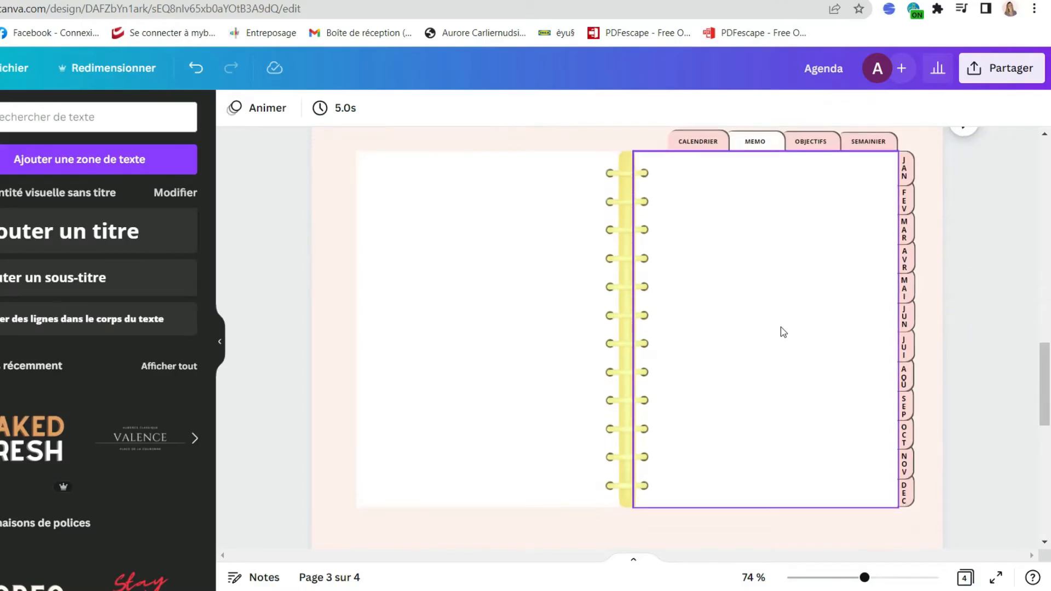
# Step: Insert a square on page 3, stretch it into a tall rectangle on the left notebook page and fill it with light pink
pyautogui.click(2, 237)
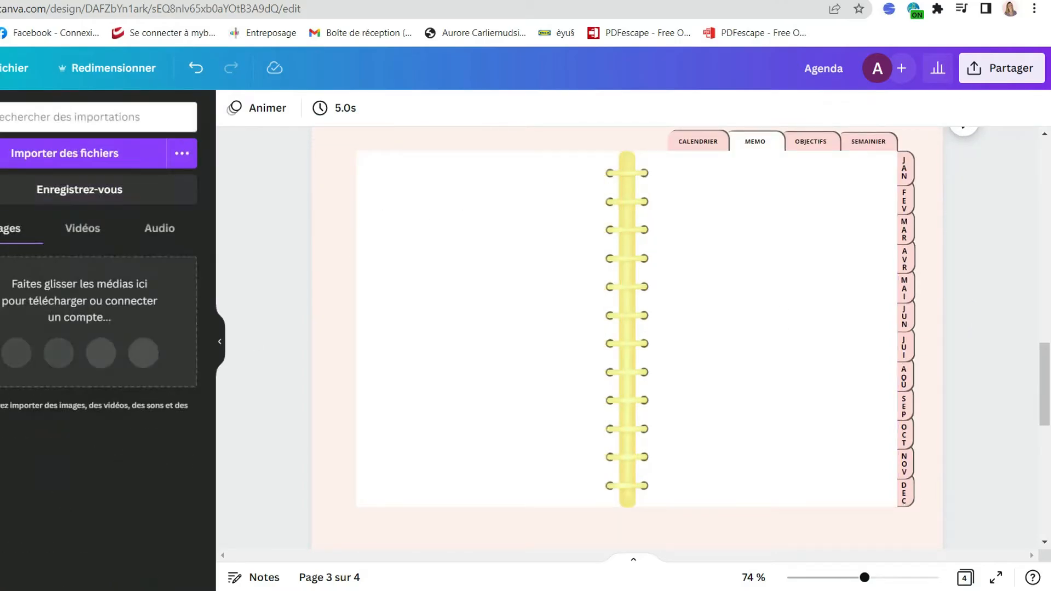
pyautogui.click(1, 179)
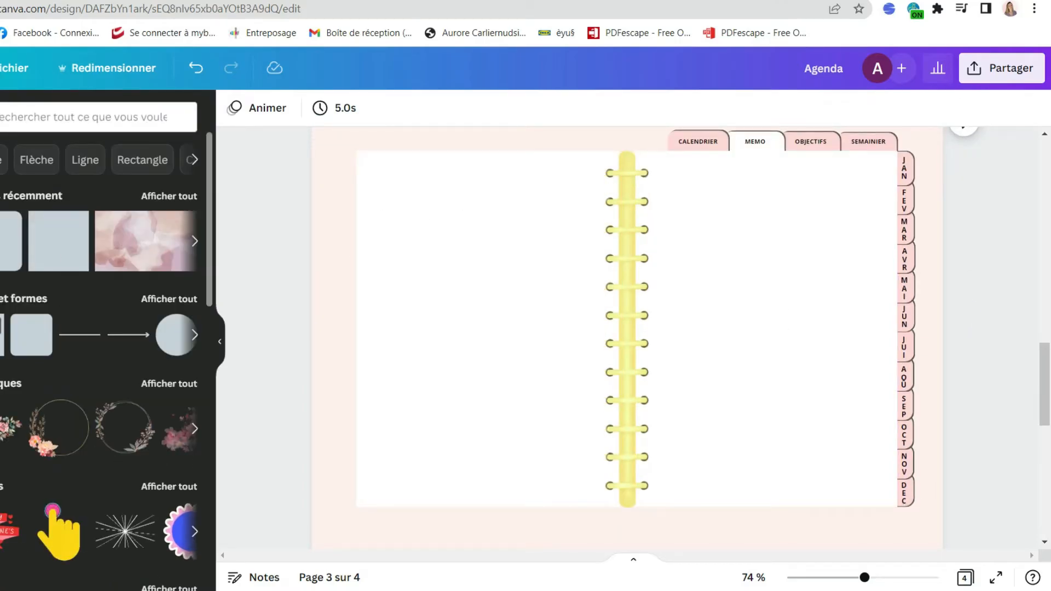
pyautogui.click(2, 334)
pyautogui.moveTo(664, 314); pyautogui.dragTo(581, 293)
pyautogui.moveTo(485, 360); pyautogui.dragTo(484, 473)
pyautogui.moveTo(485, 226); pyautogui.dragTo(485, 248)
pyautogui.click(315, 108)
pyautogui.click(18, 227)
pyautogui.click(275, 362)
# Step: Duplicate the pink rectangle onto the right notebook page, aligned with the left one
pyautogui.click(453, 319)
pyautogui.hotkey('ctrl', 'd')
pyautogui.moveTo(476, 331); pyautogui.dragTo(754, 323)
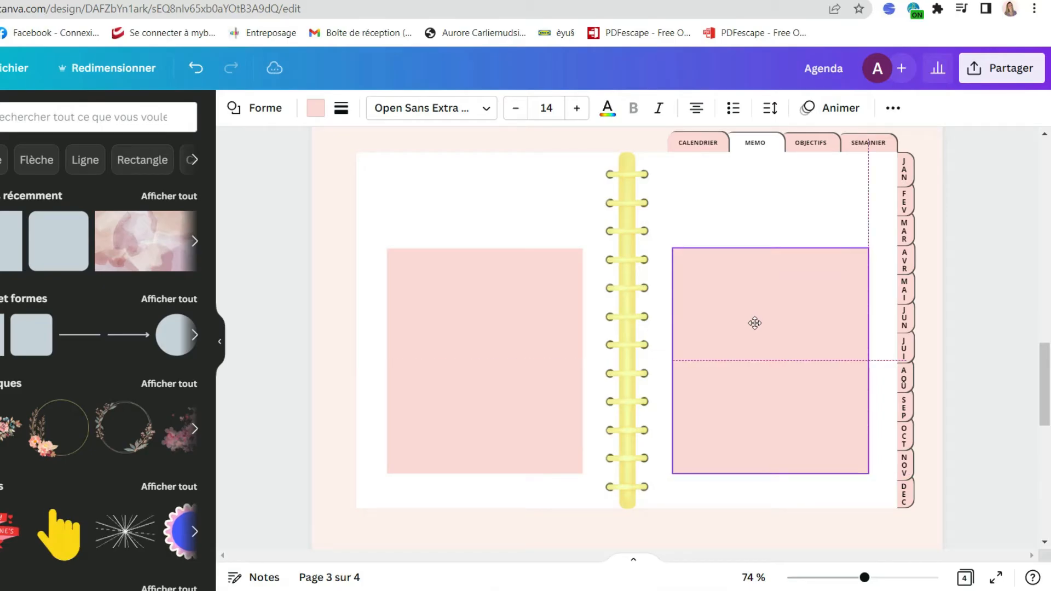
pyautogui.click(995, 277)
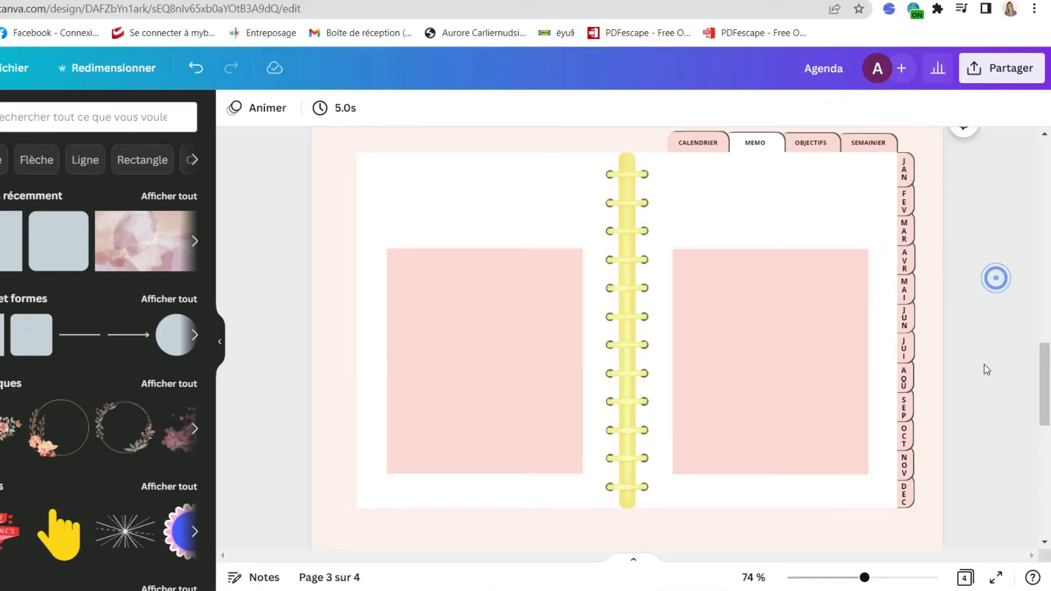
# Step: Copy the CALENDRIER title above the left pink rectangle on page 3 and change its text to MEMO
pyautogui.scroll(7, 732, 304)
pyautogui.click(531, 159)
pyautogui.scroll(-7, 539, 217)
pyautogui.write('CALENDRIER')
pyautogui.doubleClick(547, 190)
pyautogui.write('MEMO')
pyautogui.press('Escape')
# Step: Place a duplicate of the MEMO title above the pink rectangle on the right notebook page
pyautogui.moveTo(494, 198); pyautogui.dragTo(790, 200)
pyautogui.hotkey('ctrl', 'd')
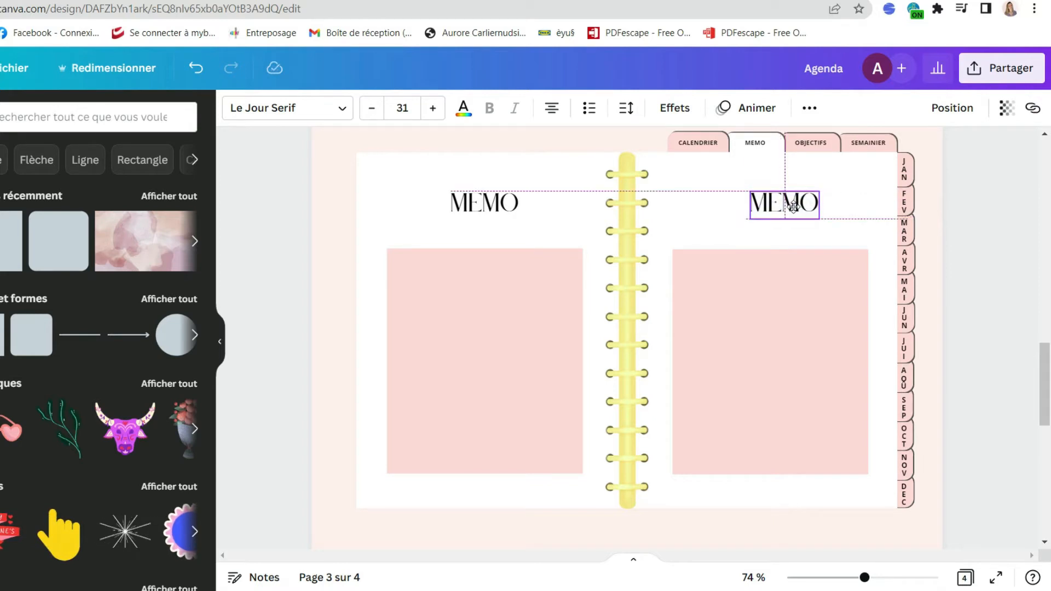
pyautogui.click(933, 229)
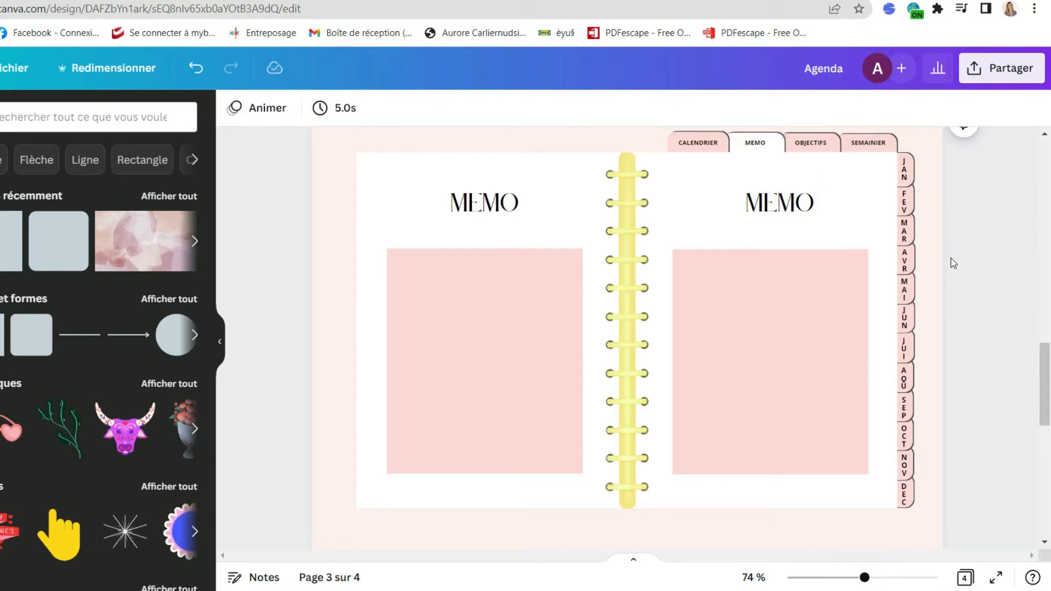
# Step: Duplicate the blank notebook spread, and on page 4 fill the CALENDRIER tab light pink and the OBJECTIFS tab white
pyautogui.scroll(-5, 953, 262)
pyautogui.click(876, 276)
pyautogui.click(724, 330)
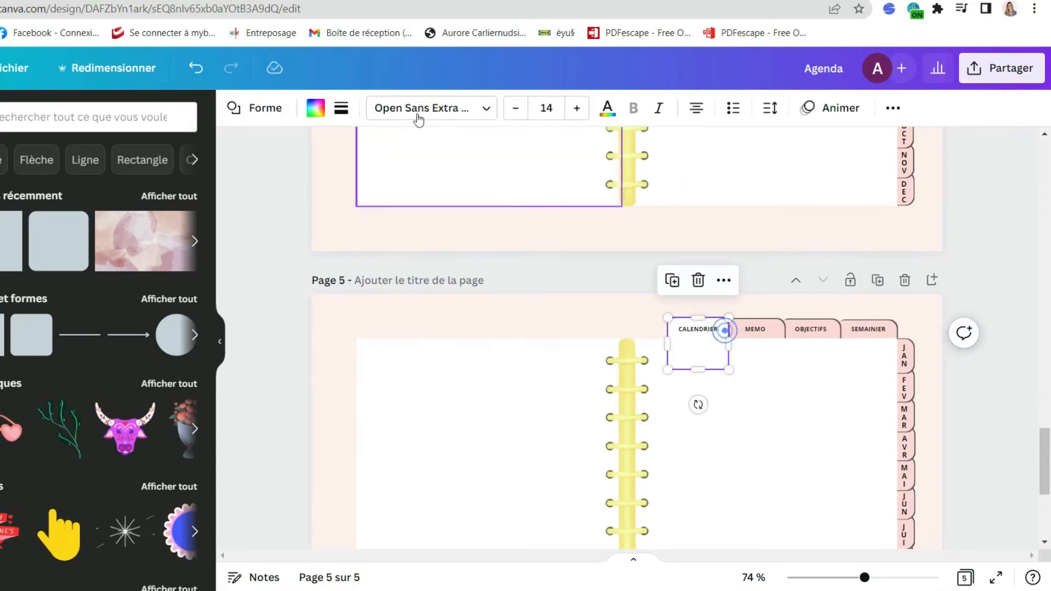
pyautogui.click(315, 107)
pyautogui.click(831, 337)
pyautogui.click(61, 229)
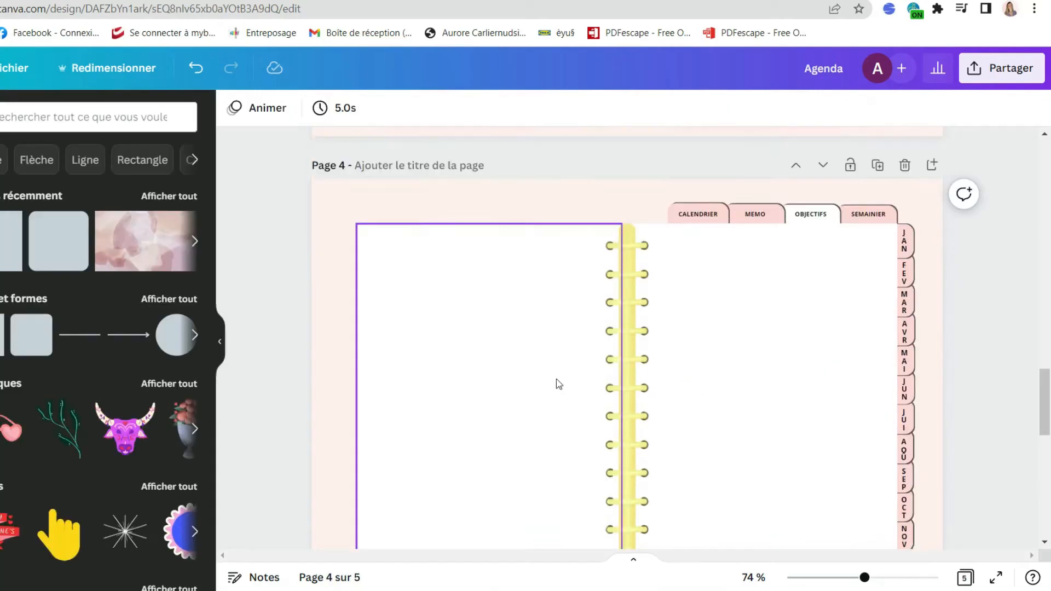
# Step: Copy the pink memo rectangle onto the left notebook page of page 4 and shorten it into a thin horizontal strip
pyautogui.scroll(6, 558, 378)
pyautogui.scroll(3, 558, 377)
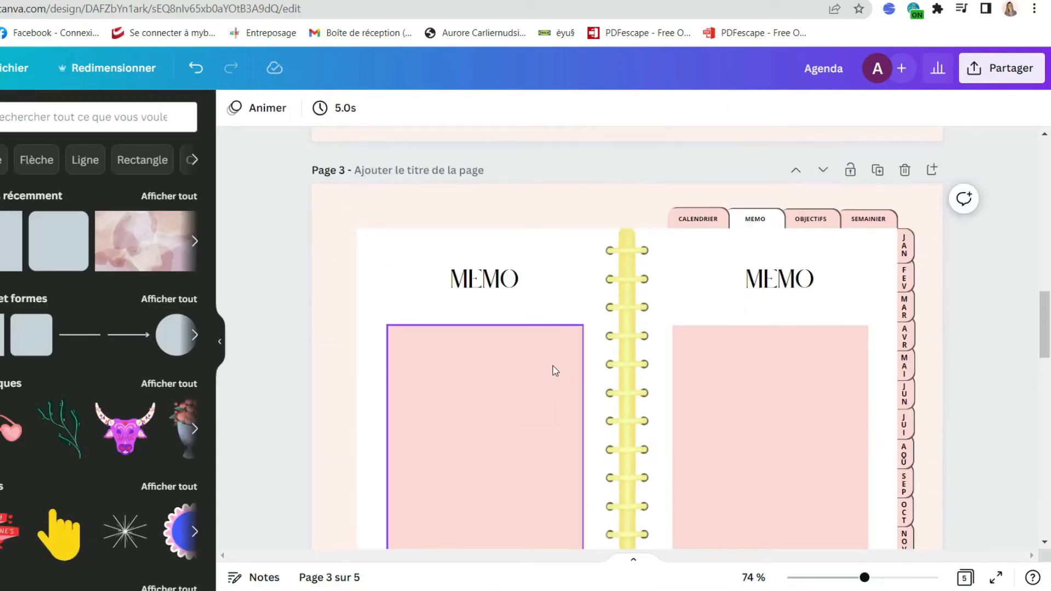
pyautogui.click(492, 353)
pyautogui.scroll(-8, 493, 354)
pyautogui.scroll(-2, 495, 357)
pyautogui.hotkey('ctrl', 'v')
pyautogui.moveTo(485, 281); pyautogui.dragTo(485, 472)
# Step: Duplicate the pink strip to stack five evenly spaced strips down the left notebook page of page 4
pyautogui.hotkey('ctrl', 'd')
pyautogui.moveTo(515, 507); pyautogui.dragTo(497, 308)
pyautogui.hotkey('ctrl', 'd')
pyautogui.hotkey('ctrl', 'd')
pyautogui.hotkey('ctrl', 'd')
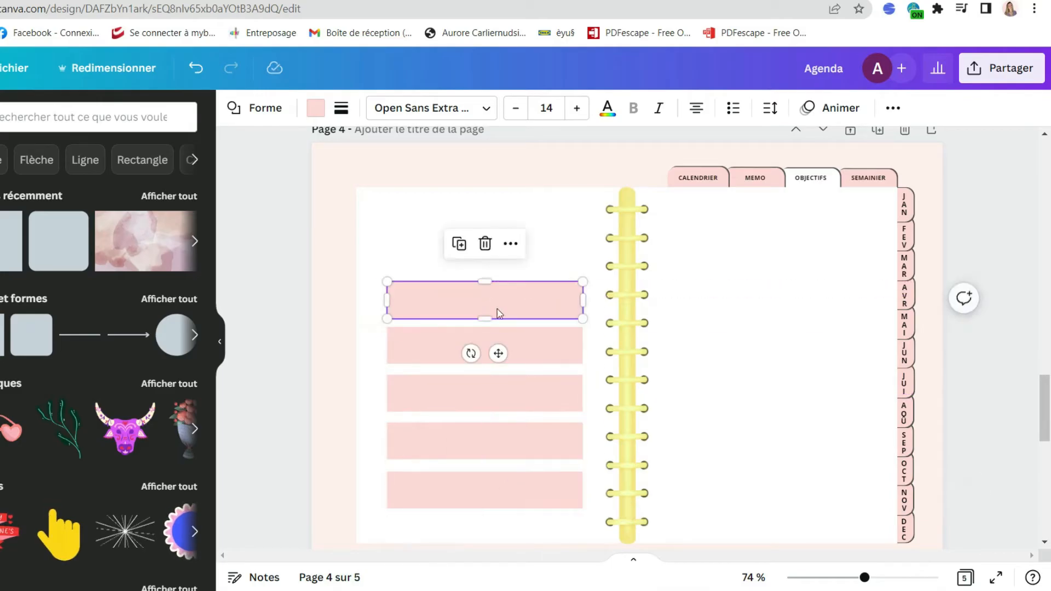
pyautogui.scroll(8, 497, 309)
pyautogui.click(502, 202)
pyautogui.hotkey('ctrl', 'c')
pyautogui.scroll(-8, 530, 304)
pyautogui.hotkey('ctrl', 'v')
pyautogui.press('Delete')
# Step: Copy the MEMO title from page 3 onto the left notebook page of page 4 and change it to OBJECTIFS 2023
pyautogui.scroll(2, 645, 267)
pyautogui.scroll(6, 645, 272)
pyautogui.click(502, 202)
pyautogui.hotkey('ctrl', 'c')
pyautogui.scroll(-8, 560, 272)
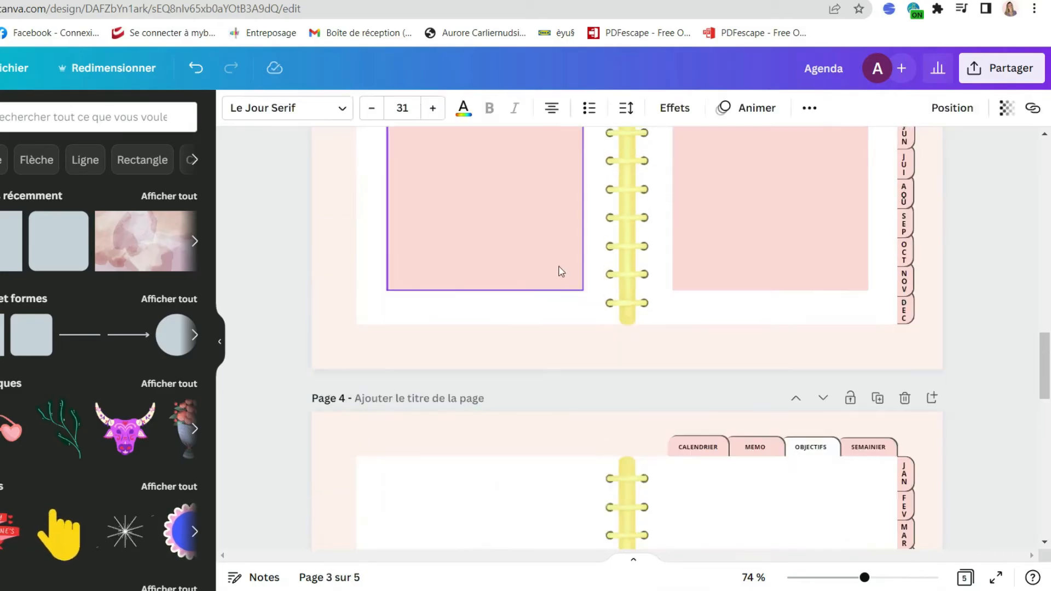
pyautogui.hotkey('ctrl', 'v')
pyautogui.doubleClick(514, 241)
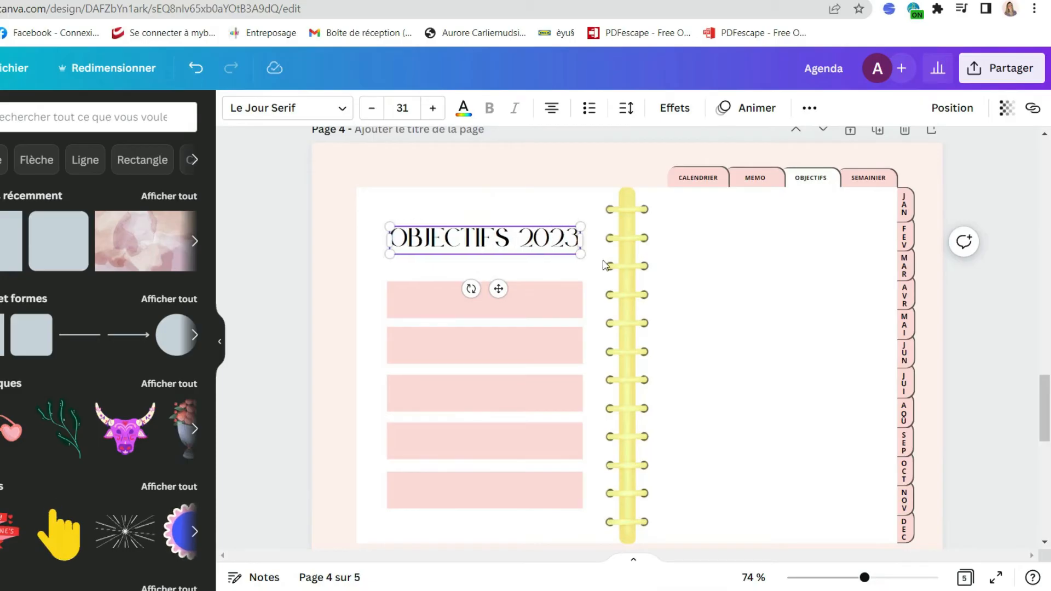
pyautogui.click(722, 244)
# Step: Duplicate the top pink strip and the title onto the right notebook page, turning the title copy into a size 18,5 heading TRIMESTRE 1
pyautogui.click(523, 310)
pyautogui.hotkey('ctrl', 'd')
pyautogui.moveTo(523, 310); pyautogui.dragTo(795, 299)
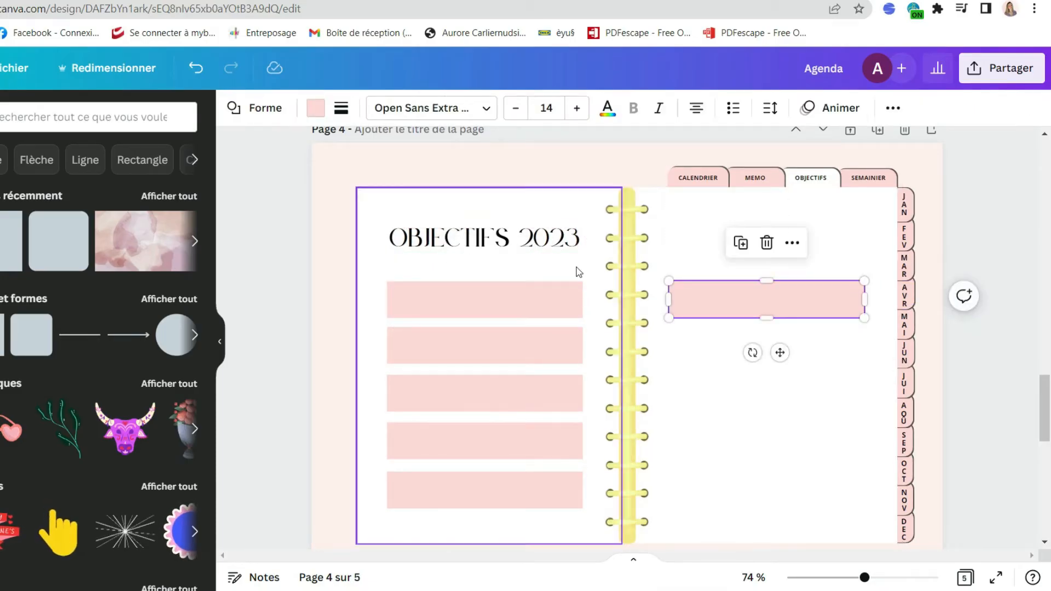
pyautogui.click(484, 238)
pyautogui.hotkey('ctrl', 'd')
pyautogui.moveTo(484, 233); pyautogui.dragTo(777, 231)
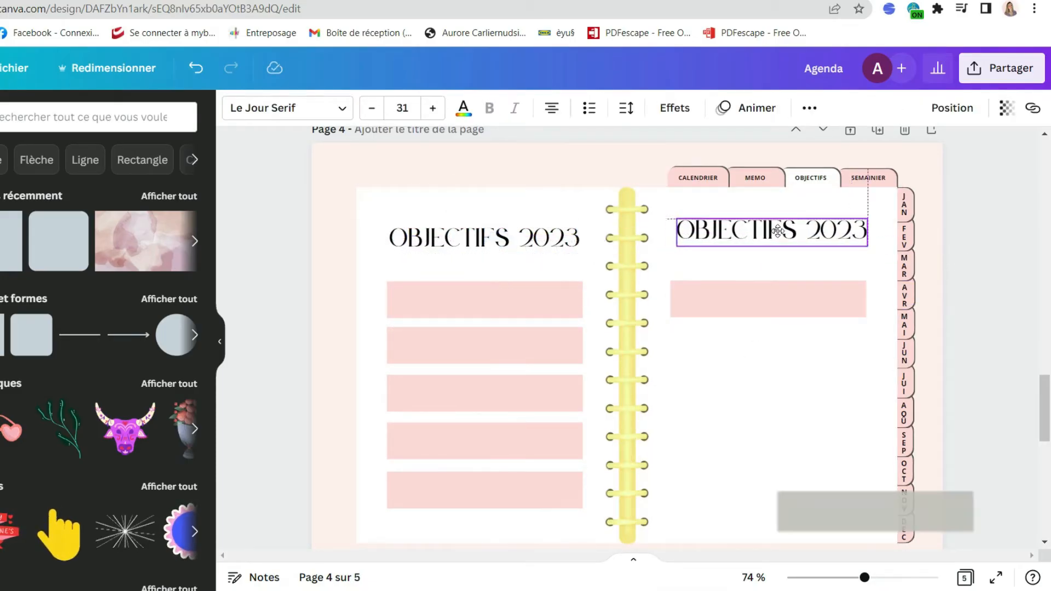
pyautogui.doubleClick(778, 230)
pyautogui.write('TRIMESTRE')
pyautogui.moveTo(806, 231); pyautogui.dragTo(788, 232)
pyautogui.moveTo(807, 299); pyautogui.dragTo(797, 328)
# Step: Duplicate the TRIMESTRE 1 heading with its strip directly below and rename the copied heading TRIMESTRE 2
pyautogui.keyDown('shift'); pyautogui.click(797, 237); pyautogui.keyUp('shift')
pyautogui.hotkey('ctrl', 'd')
pyautogui.click(801, 295)
pyautogui.write('2')
pyautogui.click(1011, 253)
# Step: Duplicate both quarter headings with their strips below the originals and position the four blocks evenly on the right notebook page
pyautogui.click(786, 300)
pyautogui.keyDown('shift'); pyautogui.click(795, 319); pyautogui.keyUp('shift')
pyautogui.keyDown('shift'); pyautogui.click(811, 263); pyautogui.keyUp('shift')
pyautogui.keyDown('shift'); pyautogui.click(800, 232); pyautogui.keyUp('shift')
pyautogui.hotkey('ctrl', 'd')
pyautogui.moveTo(817, 270); pyautogui.dragTo(809, 387)
pyautogui.click(976, 297)
pyautogui.scroll(-1, 786, 445)
pyautogui.moveTo(790, 487); pyautogui.dragTo(780, 149)
pyautogui.moveTo(806, 326); pyautogui.dragTo(802, 356)
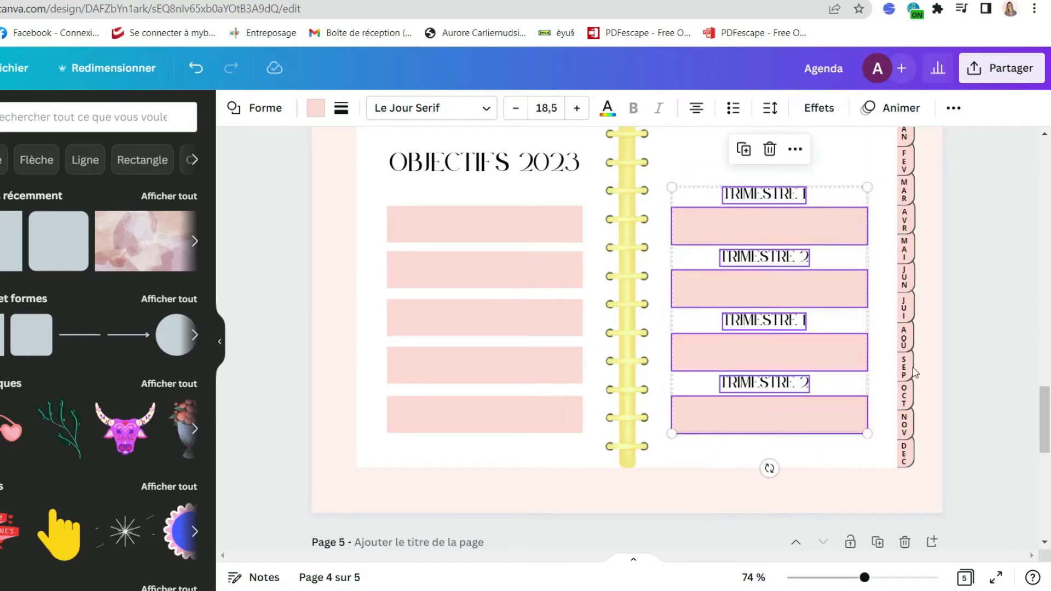
# Step: Rename the two copied quarter headings TRIMESTRE 3 and TRIMESTRE 4
pyautogui.click(939, 389)
pyautogui.scroll(1, 939, 389)
pyautogui.click(804, 395)
pyautogui.click(807, 463)
pyautogui.press('BackSpace')
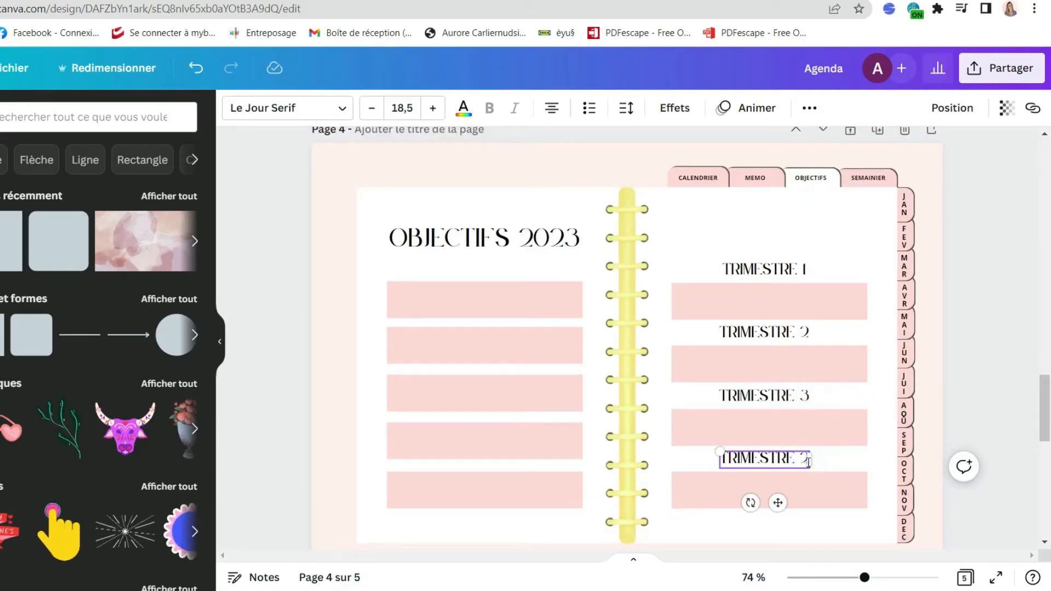
pyautogui.write('4')
pyautogui.click(988, 368)
# Step: Duplicate the blank notebook spread, and on page 5 fill the SEMAINIER tab white and the CALENDRIER tab light pink
pyautogui.scroll(-6, 928, 239)
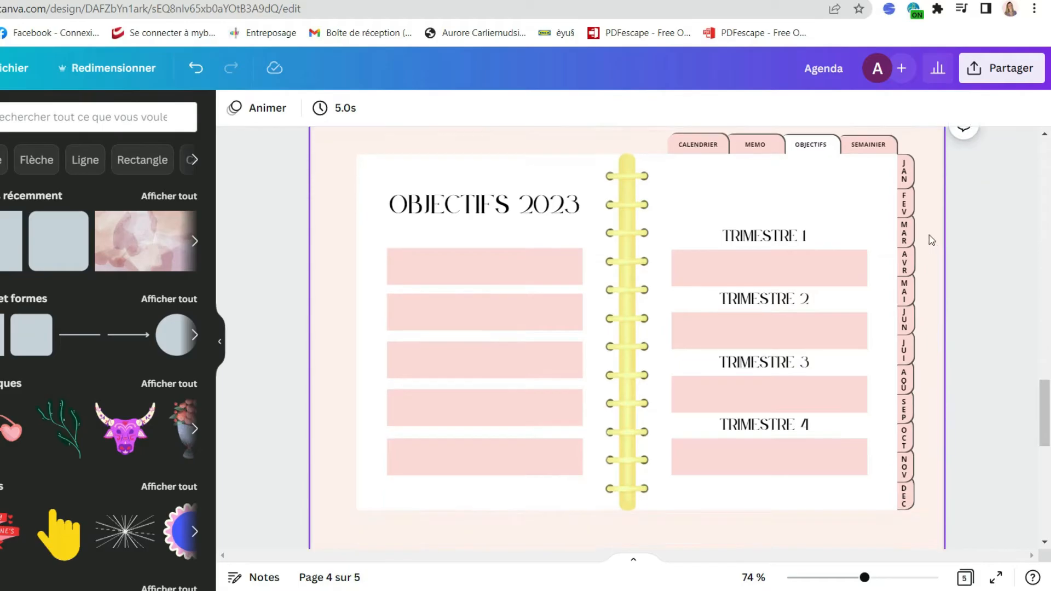
pyautogui.click(877, 240)
pyautogui.scroll(6, 887, 257)
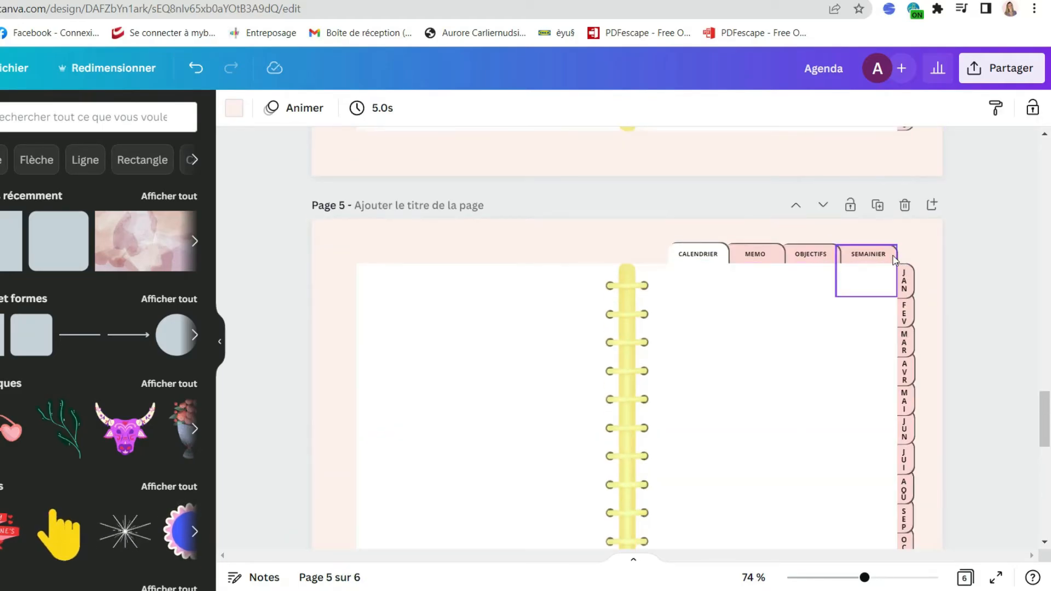
pyautogui.click(893, 257)
pyautogui.click(316, 109)
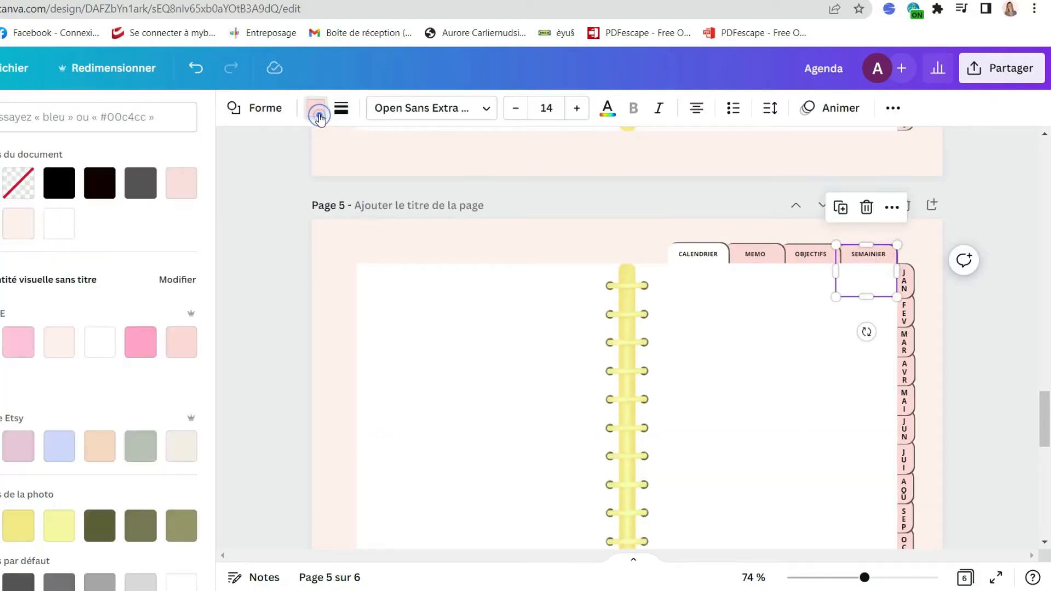
pyautogui.click(60, 225)
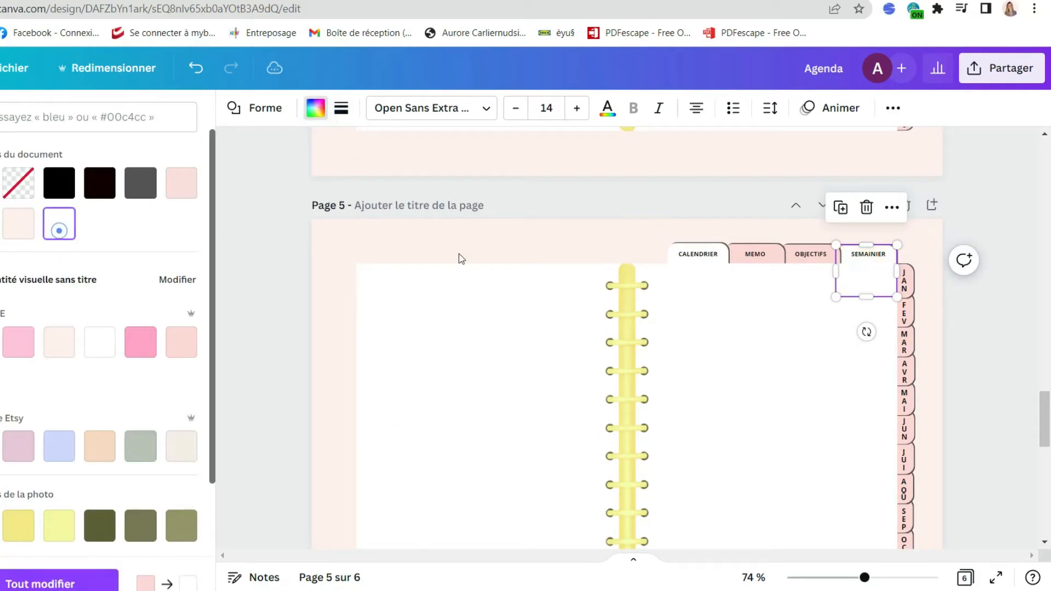
pyautogui.click(681, 249)
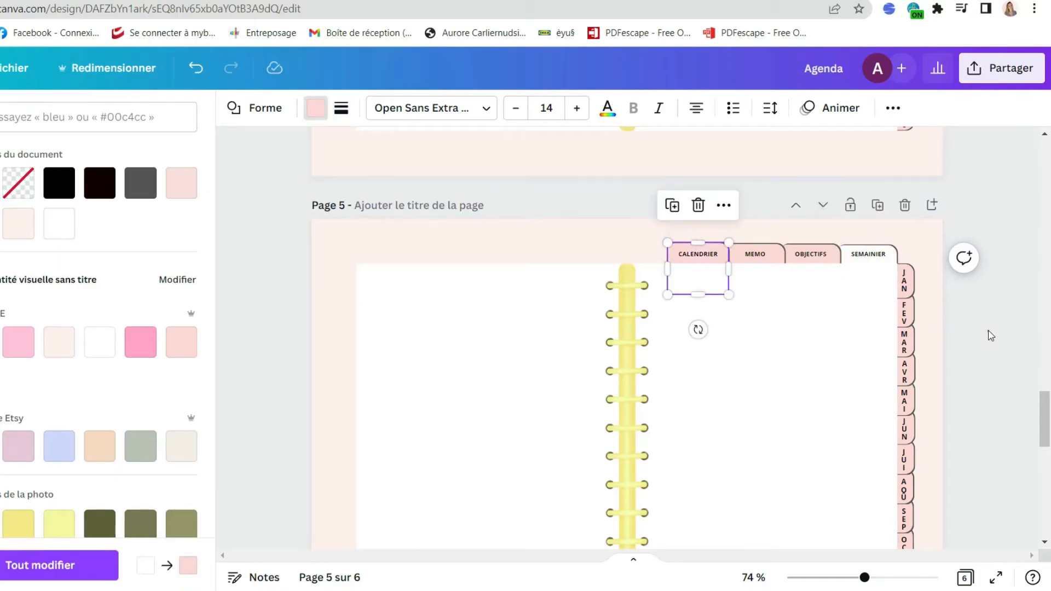
pyautogui.click(985, 327)
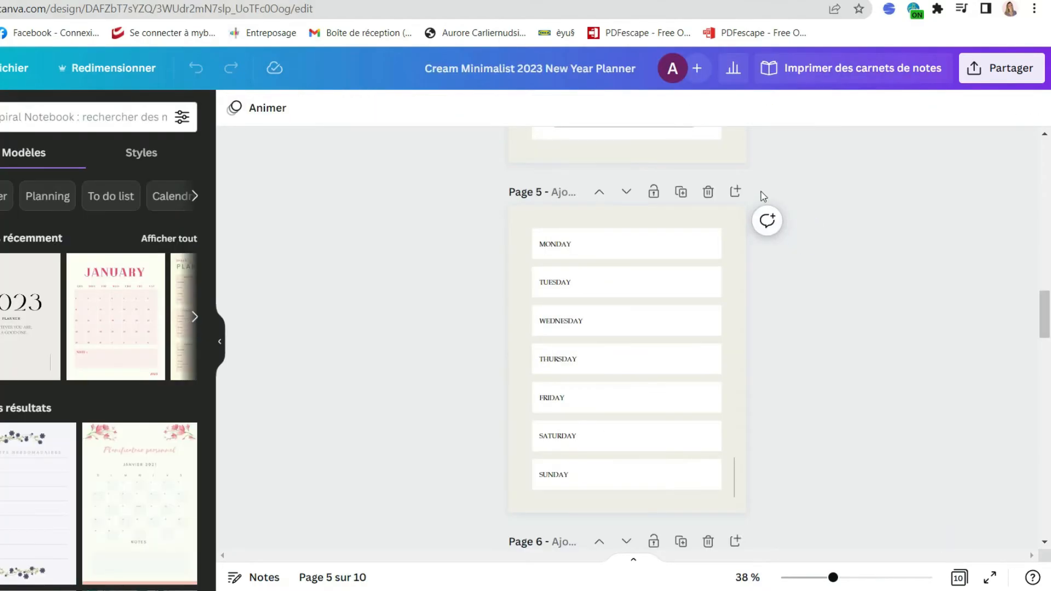
# Step: Copy the Monday-to-Sunday boxes from page 5 of the Cream Minimalist 2023 New Year Planner onto the agenda's left notebook page on page 5
pyautogui.moveTo(451, 225); pyautogui.dragTo(639, 490)
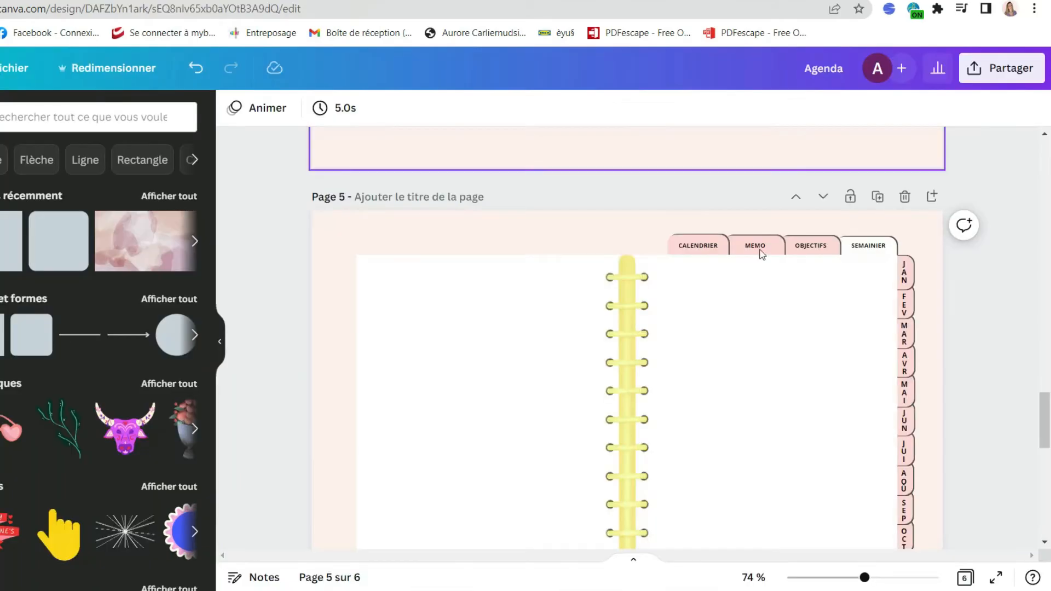
pyautogui.scroll(-1, 710, 294)
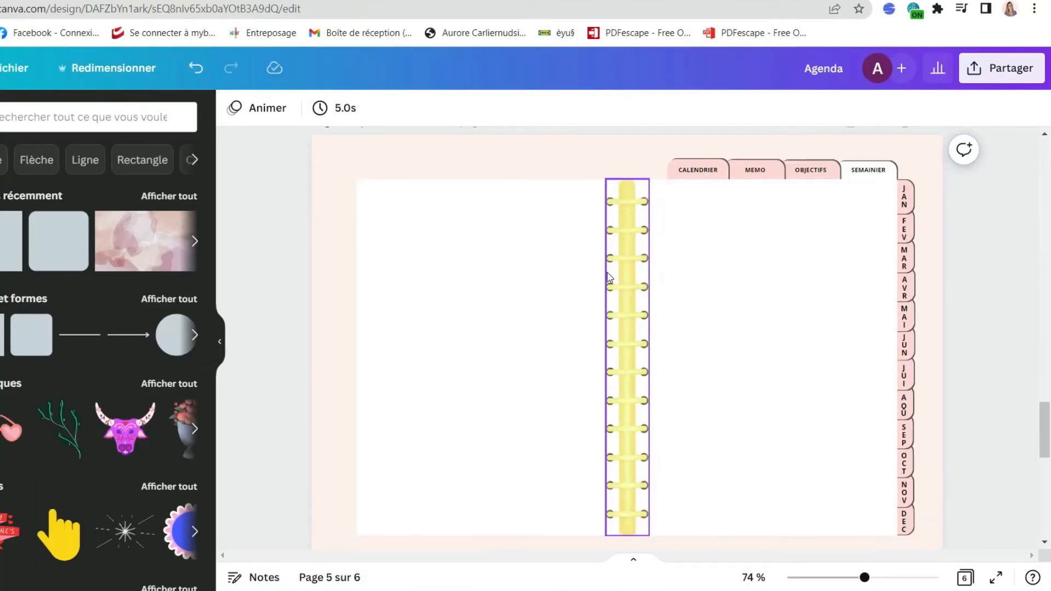
pyautogui.hotkey('ctrl', 'v')
pyautogui.moveTo(633, 133); pyautogui.dragTo(535, 247)
pyautogui.click(957, 279)
# Step: Fill all seven weekday boxes on the left notebook page with light pink
pyautogui.click(484, 256)
pyautogui.keyDown('shift'); pyautogui.click(484, 287); pyautogui.keyUp('shift')
pyautogui.keyDown('shift'); pyautogui.click(483, 328); pyautogui.keyUp('shift')
pyautogui.keyDown('shift'); pyautogui.click(474, 368); pyautogui.keyUp('shift')
pyautogui.keyDown('shift'); pyautogui.click(475, 416); pyautogui.keyUp('shift')
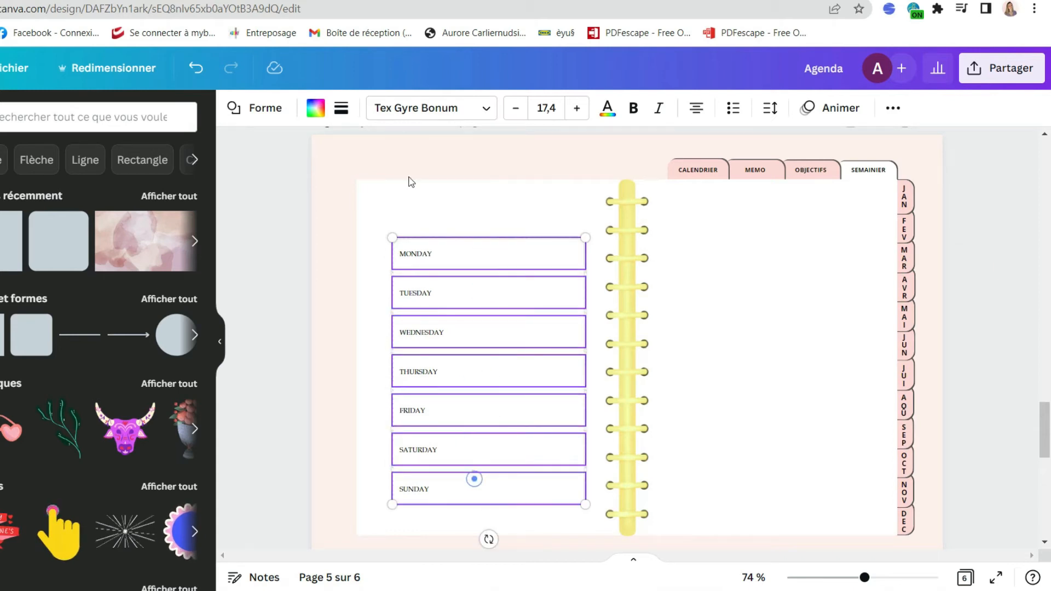
pyautogui.click(310, 109)
pyautogui.click(181, 183)
pyautogui.click(979, 316)
# Step: Shrink the weekday boxes with their labels slightly and duplicate them onto the right notebook page of page 5
pyautogui.moveTo(321, 237); pyautogui.dragTo(451, 508)
pyautogui.moveTo(584, 239); pyautogui.dragTo(697, 293)
pyautogui.click(195, 68)
pyautogui.moveTo(332, 267); pyautogui.dragTo(784, 427)
pyautogui.click(629, 378)
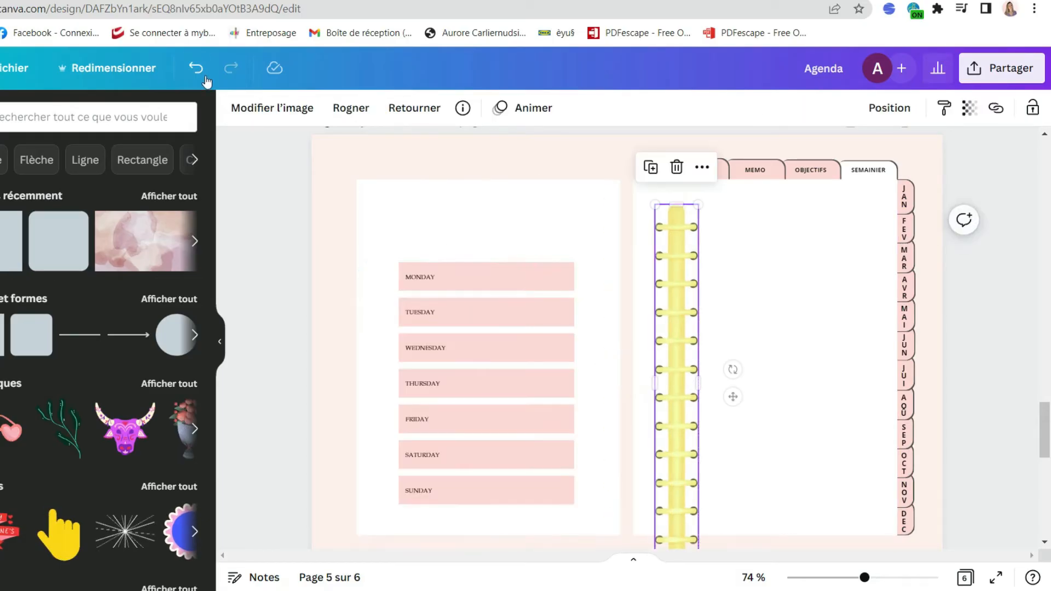
pyautogui.moveTo(330, 244); pyautogui.dragTo(419, 518)
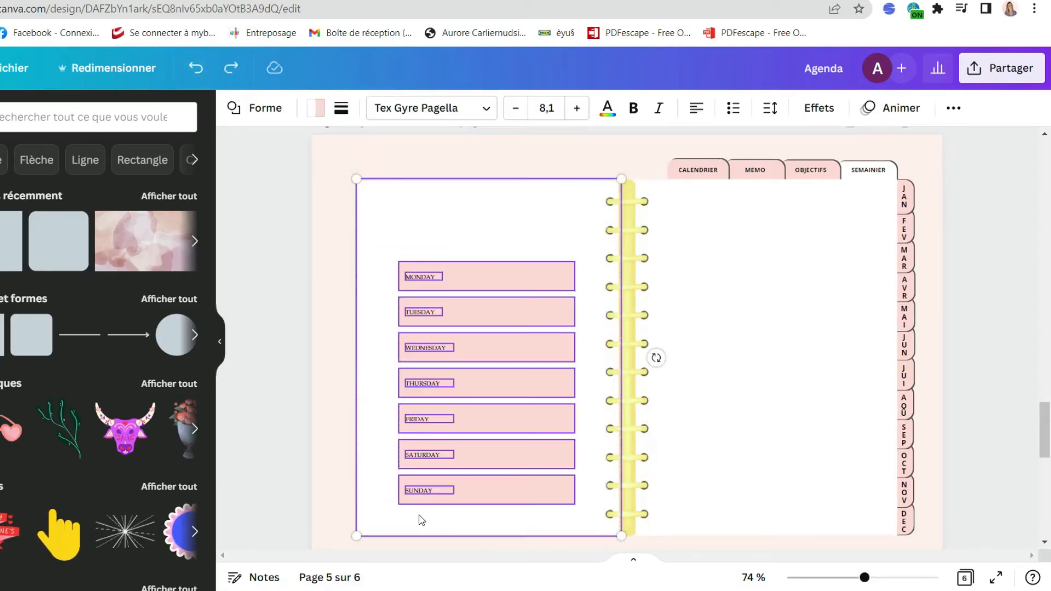
pyautogui.moveTo(497, 395); pyautogui.dragTo(770, 387)
# Step: Copy the OBJECTIFS 2023 title from page 4 to above the left weekday boxes on page 5 and select its text
pyautogui.scroll(8, 680, 345)
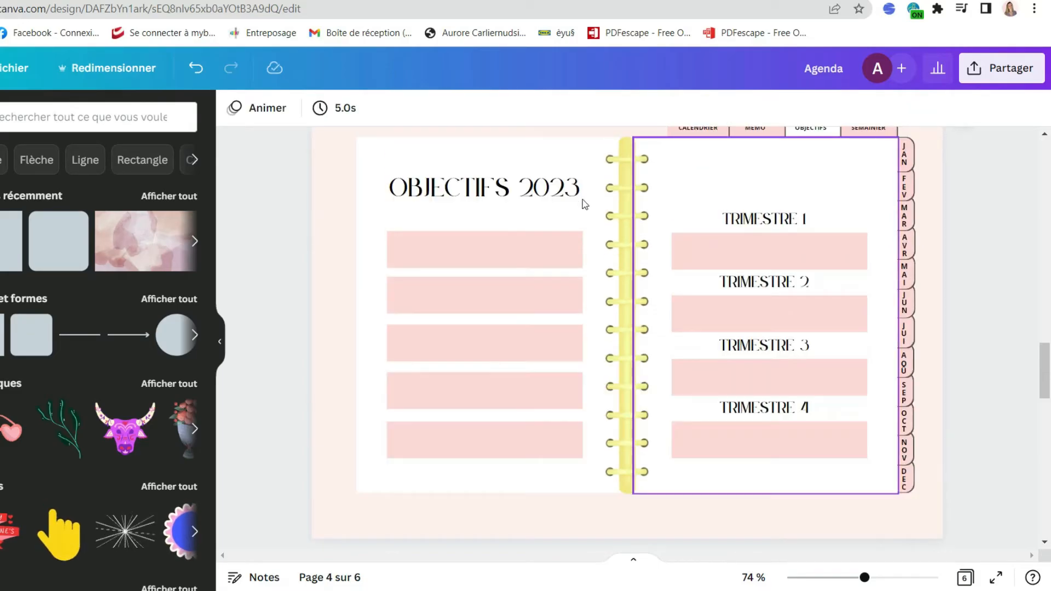
pyautogui.click(457, 189)
pyautogui.click(321, 201)
pyautogui.click(467, 187)
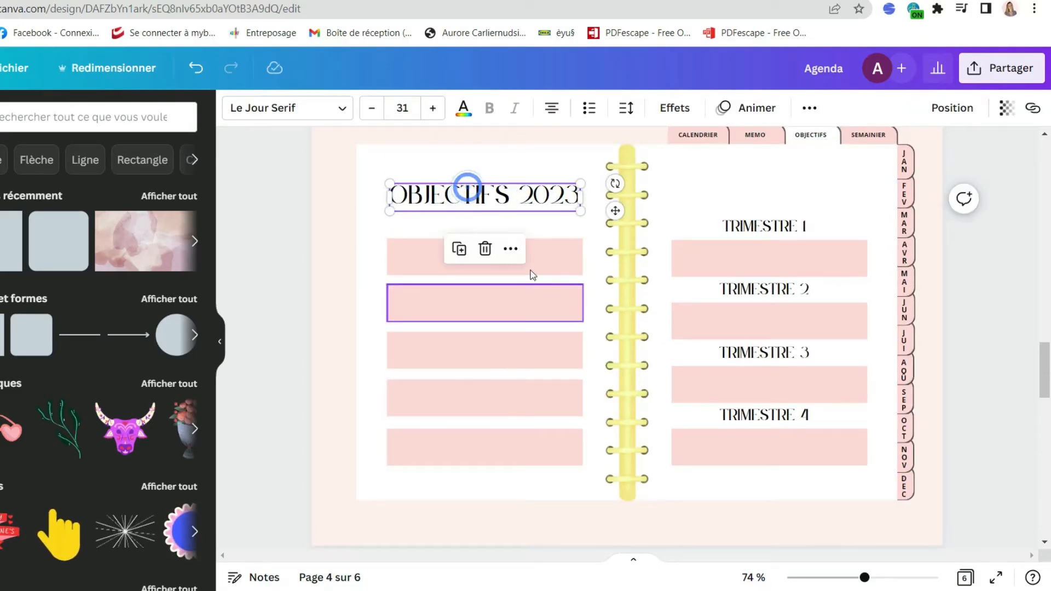
pyautogui.scroll(-7, 532, 301)
pyautogui.hotkey('ctrl', 'v')
pyautogui.doubleClick(527, 310)
pyautogui.hotkey('ctrl', 'a')
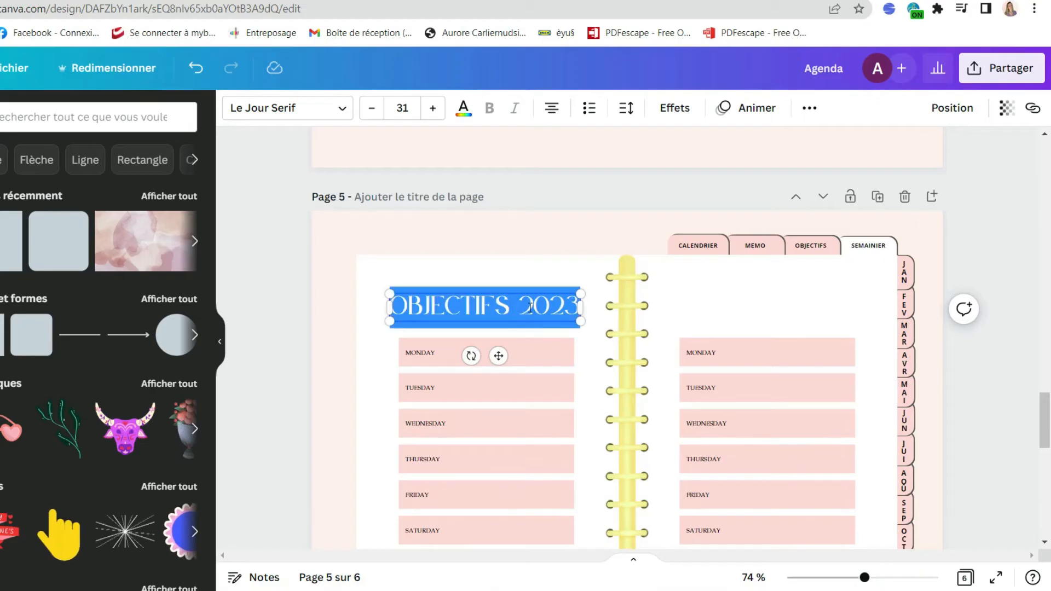
pyautogui.write('PROFES')
pyautogui.press('BackSpace')
pyautogui.press('BackSpace')
pyautogui.press('BackSpace')
pyautogui.press('BackSpace')
pyautogui.press('BackSpace')
pyautogui.press('BackSpace')
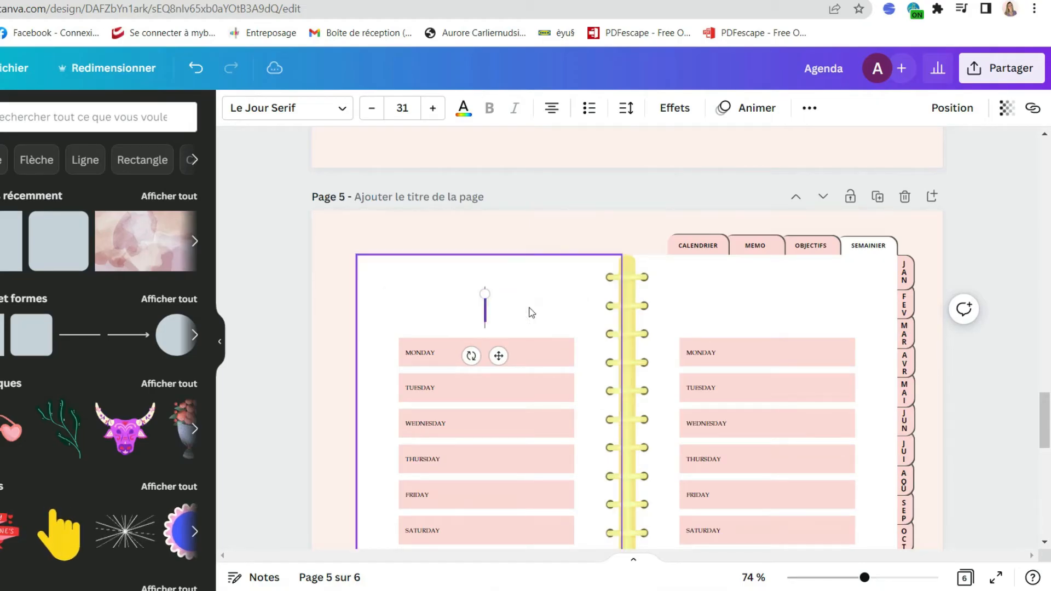
# Step: Set the title above the left weekday boxes on page 5 to TRAVAIL
pyautogui.scroll(-3, 756, 310)
pyautogui.write('TRAVAIL')
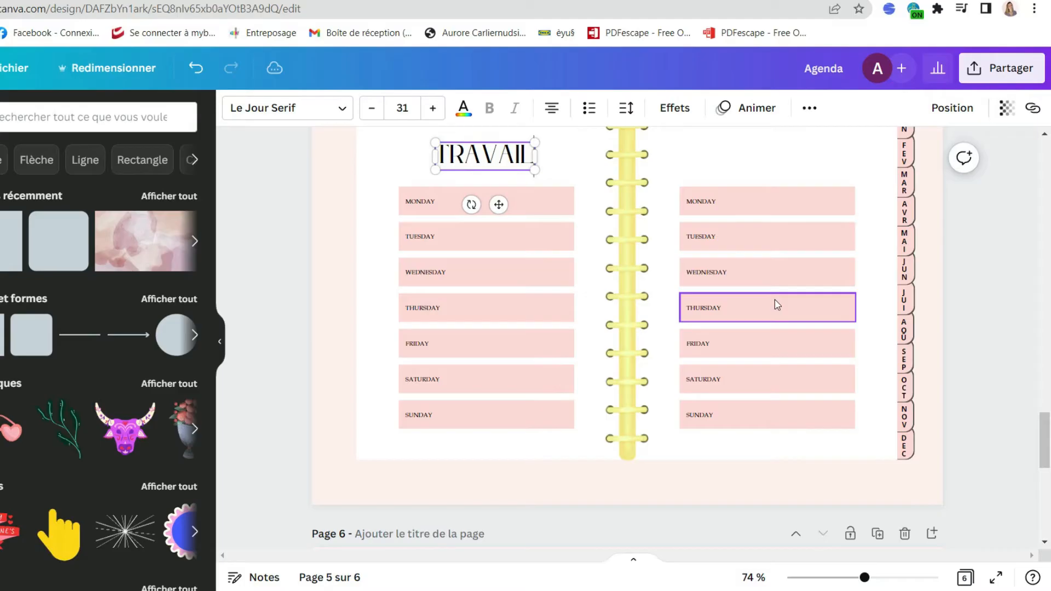
# Step: Duplicate the TRAVAIL title above the right weekday boxes and change the copy to "VIE PERSO."
pyautogui.scroll(2, 951, 267)
pyautogui.click(463, 241)
pyautogui.hotkey('ctrl', 'd')
pyautogui.moveTo(479, 244); pyautogui.dragTo(763, 238)
pyautogui.doubleClick(763, 239)
pyautogui.write('VIE PERSO')
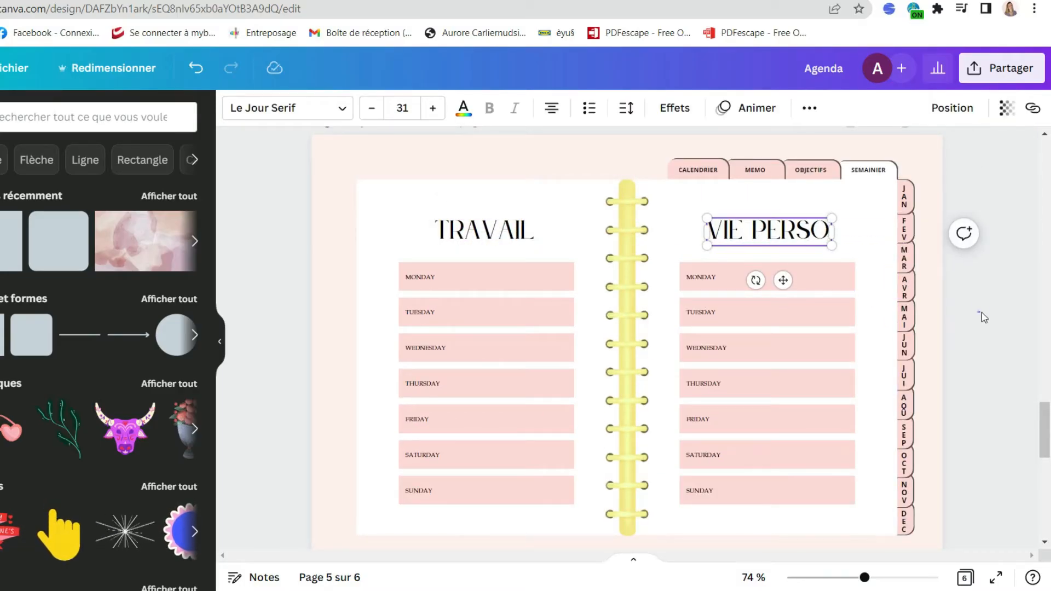
pyautogui.click(980, 312)
# Step: Duplicate the blank notebook spread and fill the JAN side tab on page 6 white
pyautogui.scroll(-5, 973, 292)
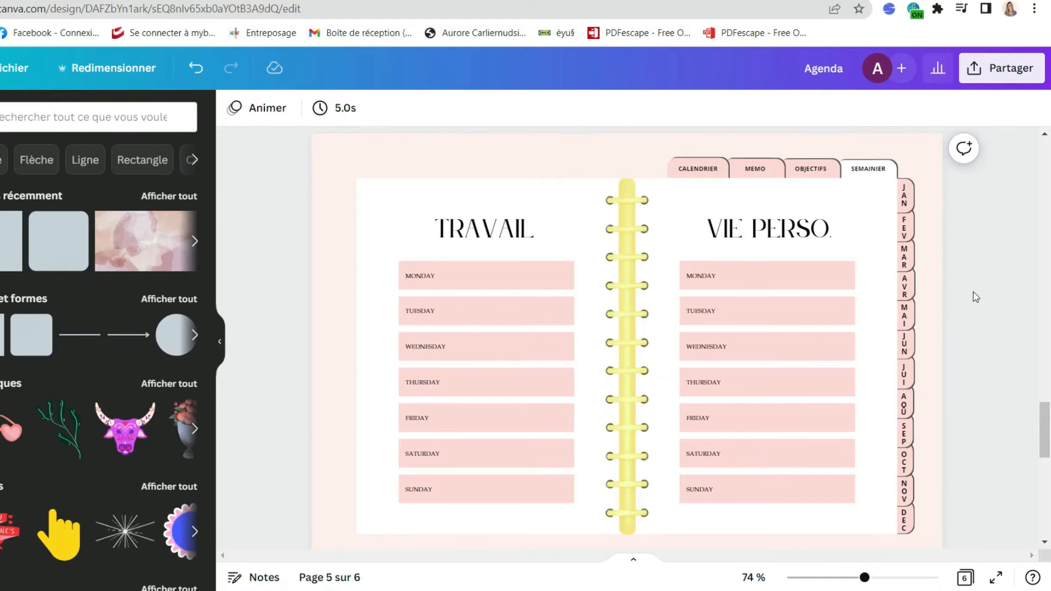
pyautogui.click(877, 283)
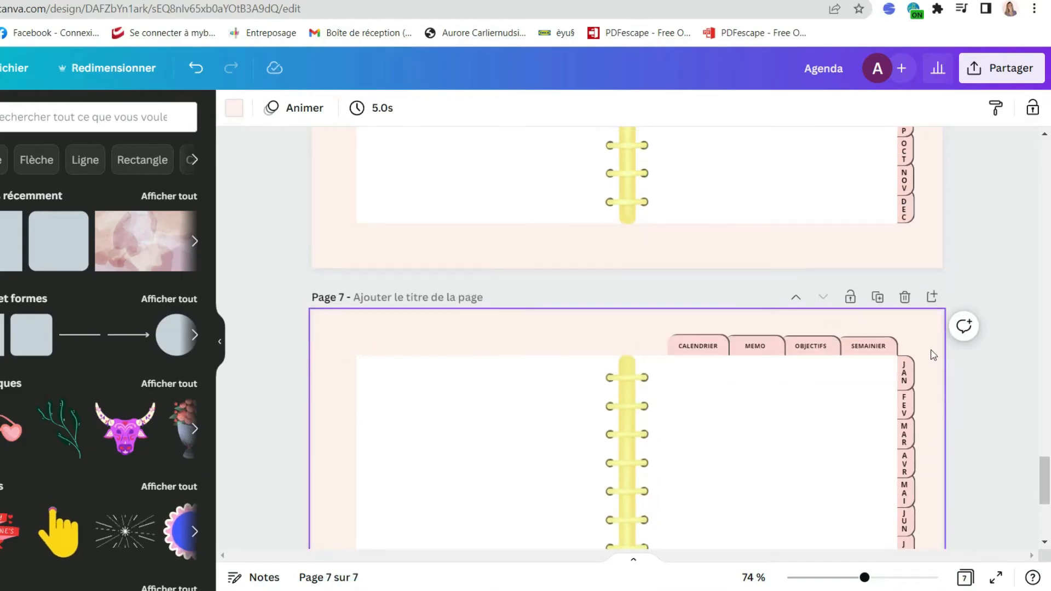
pyautogui.scroll(5, 933, 353)
pyautogui.scroll(-3, 933, 355)
pyautogui.click(901, 249)
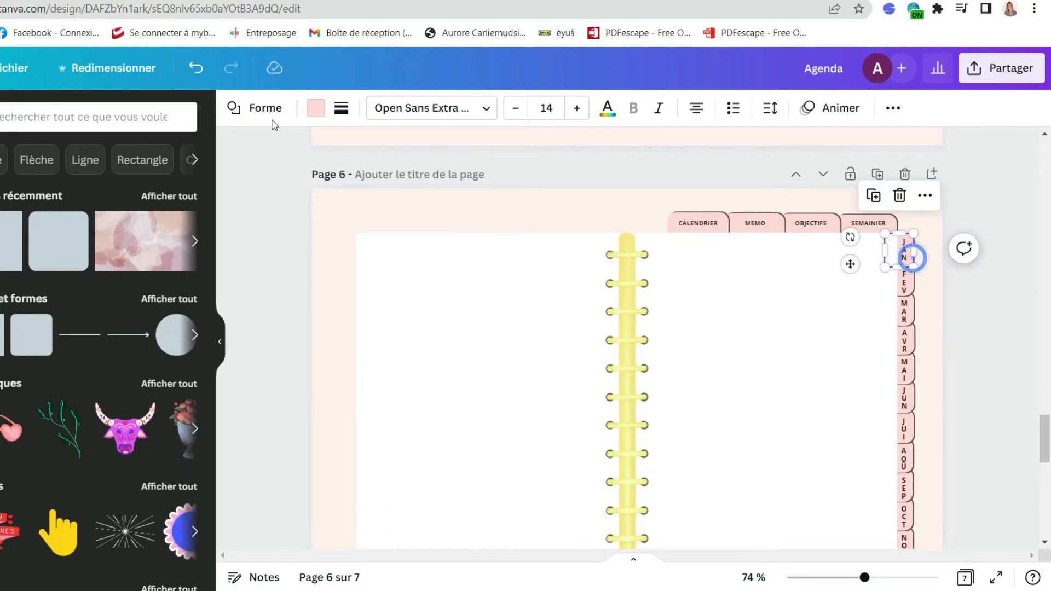
pyautogui.click(315, 107)
pyautogui.click(59, 223)
pyautogui.click(973, 310)
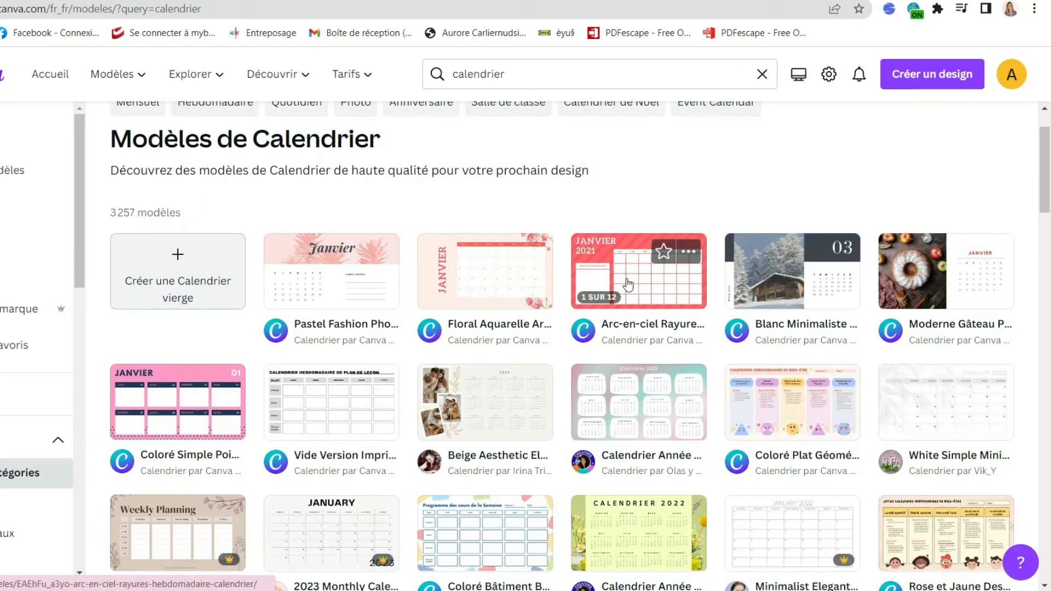
# Step: Browse the calendar templates and open the White Simple Flat 2023 Monthly Planner for customisation
pyautogui.scroll(-4, 628, 284)
pyautogui.scroll(-3, 631, 281)
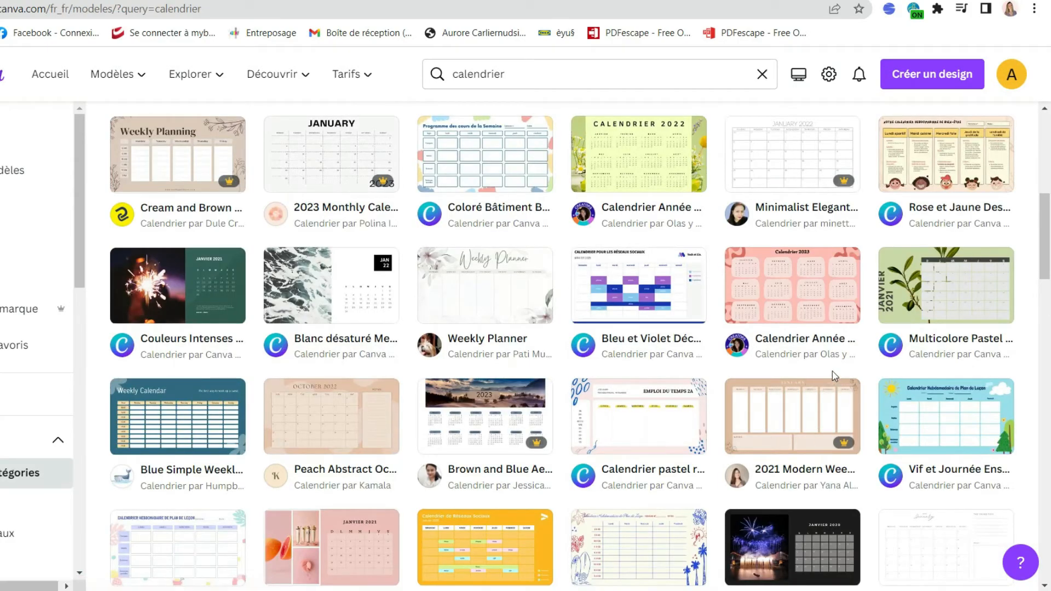
pyautogui.scroll(-1, 693, 343)
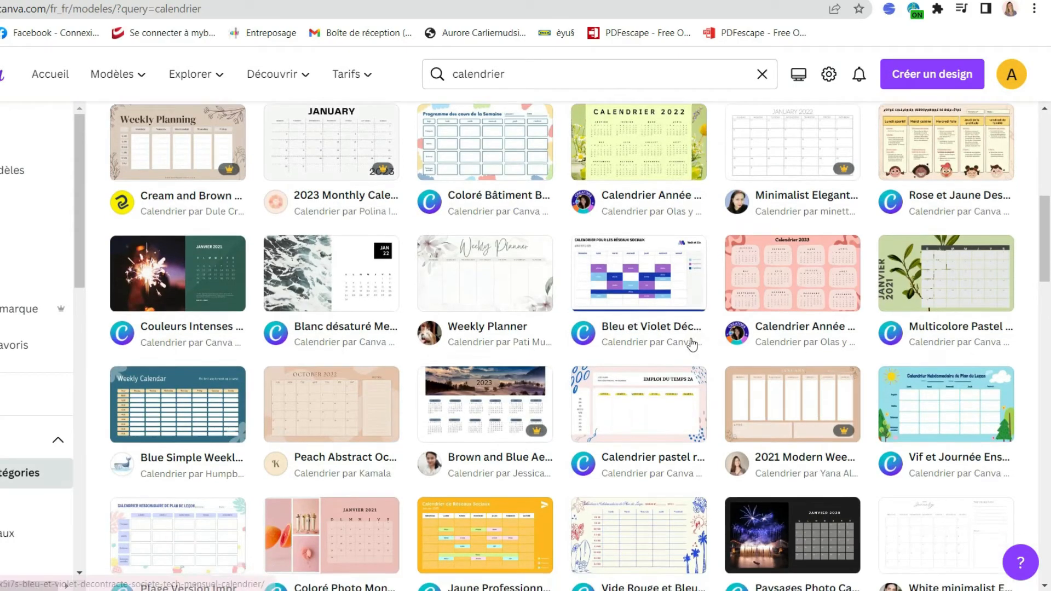
pyautogui.scroll(-3, 311, 276)
pyautogui.scroll(-3, 310, 276)
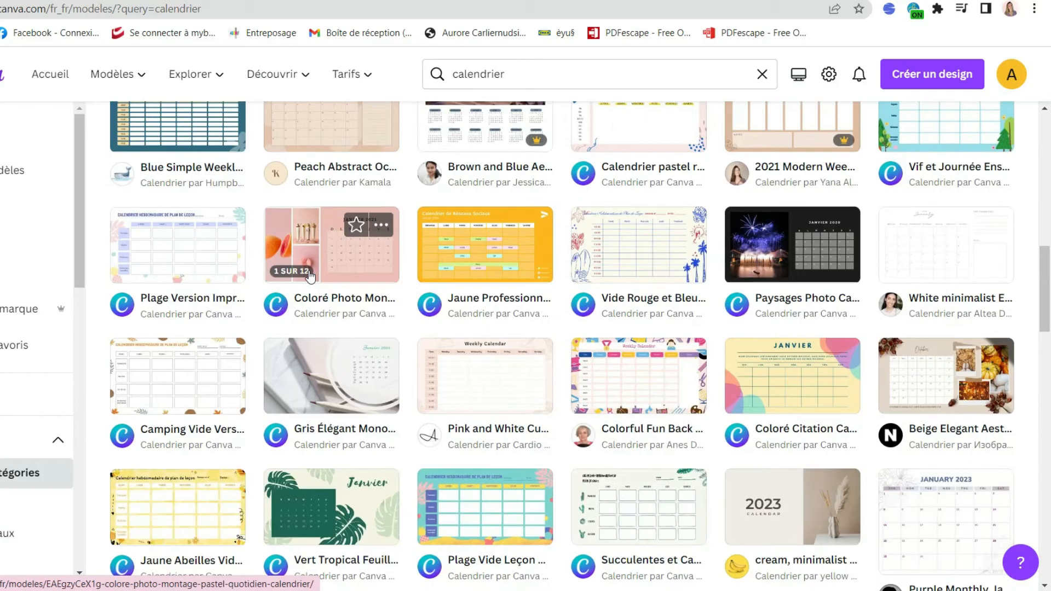
pyautogui.scroll(-5, 310, 277)
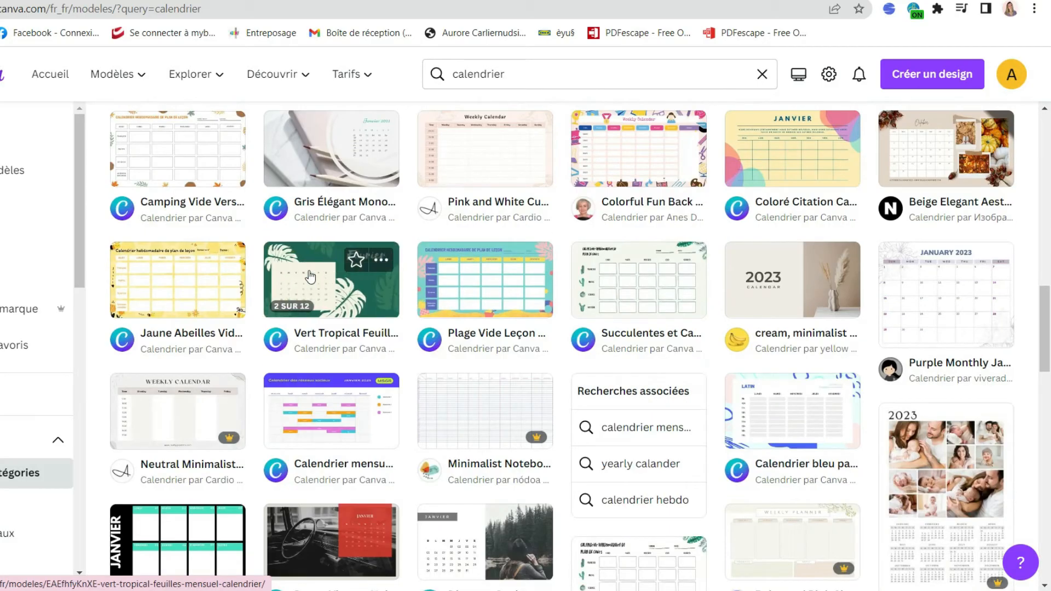
pyautogui.scroll(-3, 310, 277)
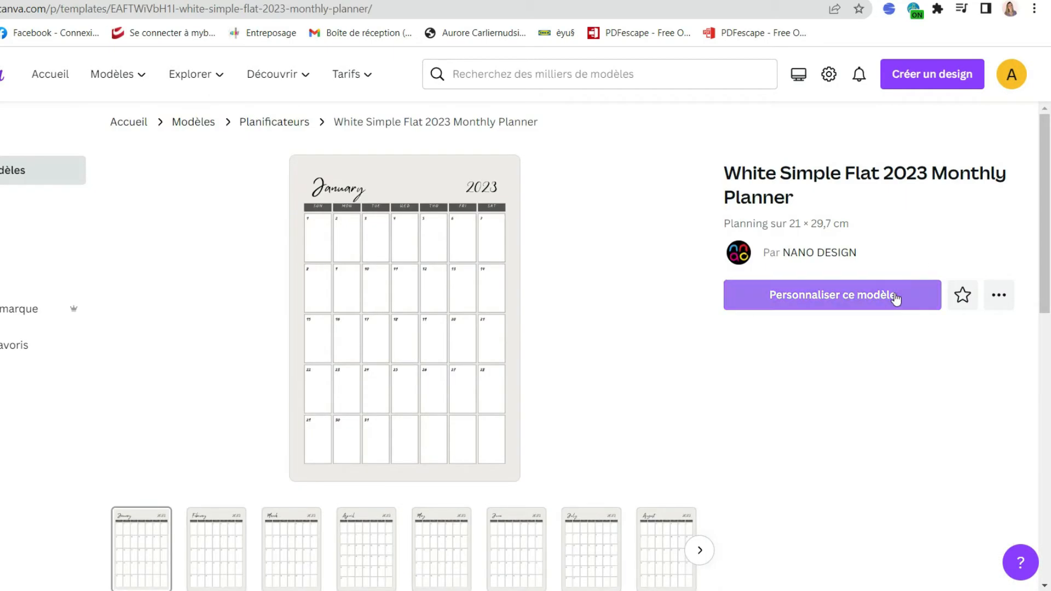
pyautogui.click(894, 298)
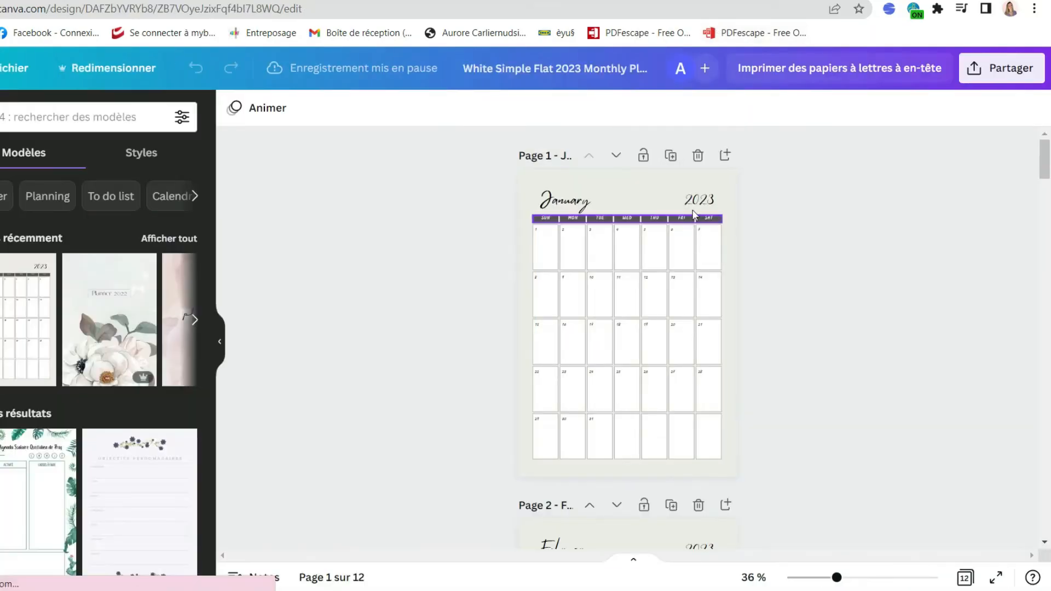
# Step: Delete the month title and the year from the January page of the monthly planner and make the page background white
pyautogui.click(739, 219)
pyautogui.press('Delete')
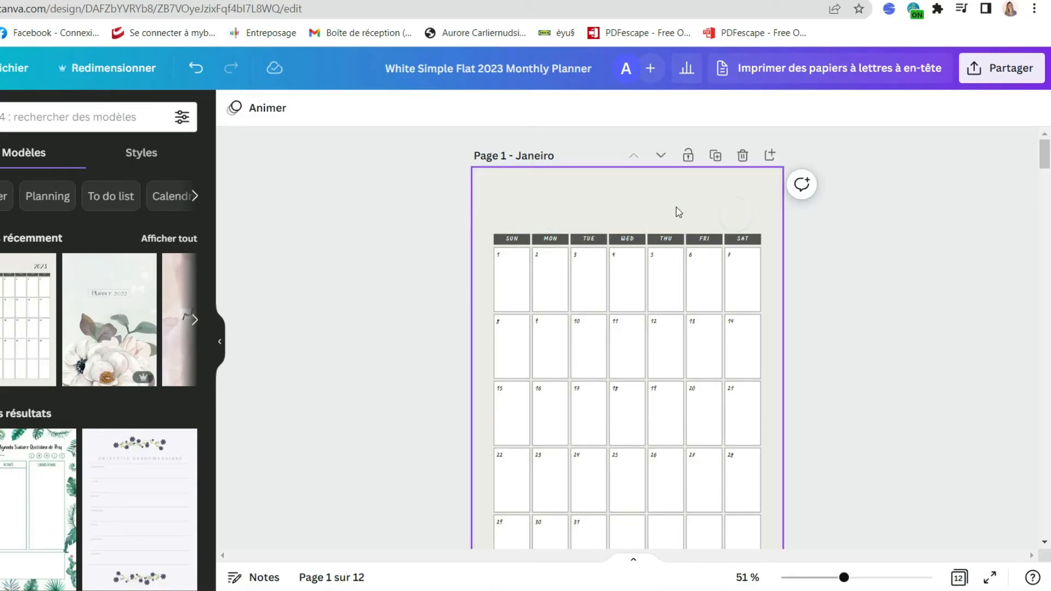
pyautogui.click(675, 207)
# Step: Fill the weekday header row of the January calendar with the light pink brand colour
pyautogui.moveTo(820, 189); pyautogui.dragTo(495, 236)
pyautogui.click(234, 108)
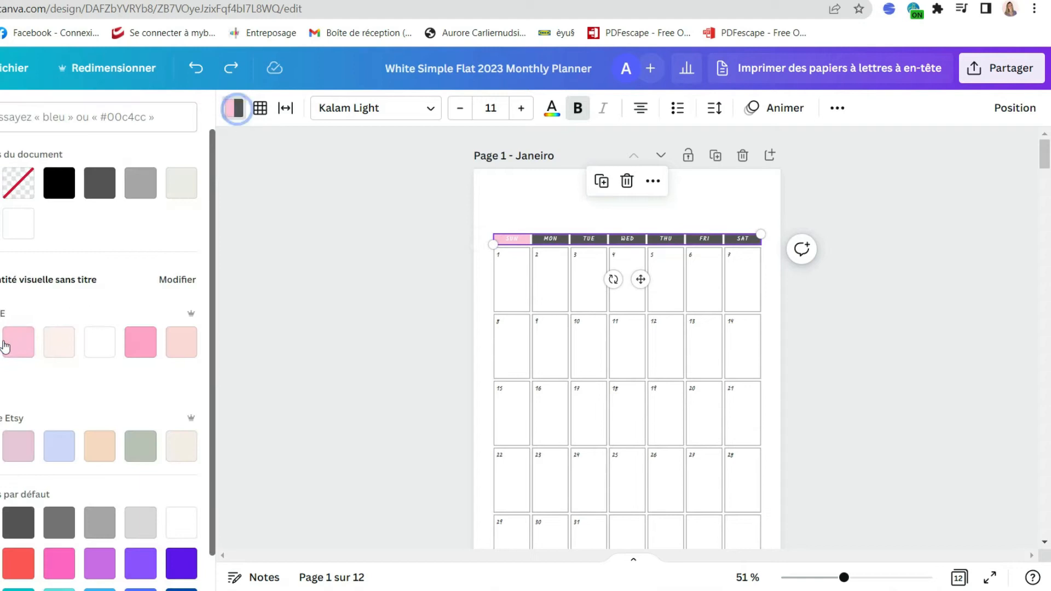
pyautogui.click(860, 182)
# Step: Copy the January calendar's weekday header and date grid and paste them into page 6 of the Agenda design
pyautogui.scroll(-2, 816, 159)
pyautogui.moveTo(817, 156); pyautogui.dragTo(490, 507)
pyautogui.hotkey('ctrl', 'Tab')
pyautogui.scroll(-1, 1004, 222)
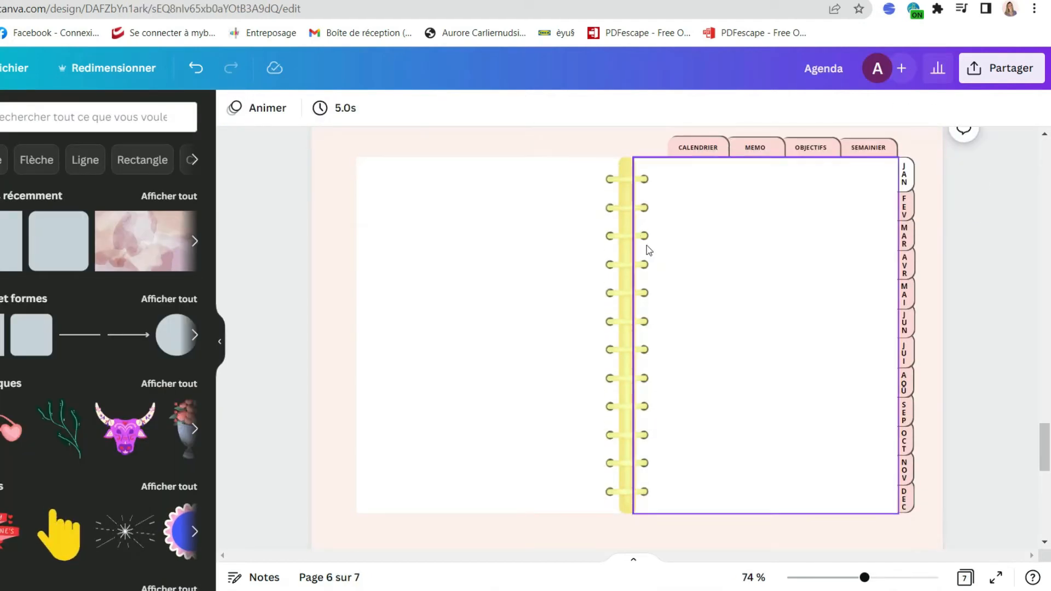
pyautogui.hotkey('ctrl', 'v')
# Step: Scale down the pasted calendar and position it on the left notebook page of the JAN spread
pyautogui.scroll(-3, 540, 241)
pyautogui.moveTo(658, 410); pyautogui.dragTo(527, 239)
pyautogui.moveTo(469, 183); pyautogui.dragTo(558, 302)
pyautogui.scroll(1, 564, 317)
pyautogui.moveTo(611, 428); pyautogui.dragTo(603, 419)
pyautogui.moveTo(559, 339)
pyautogui.mouseDown()
pyautogui.moveTo(546, 338)
pyautogui.moveTo(547, 324)
pyautogui.mouseUp()
pyautogui.scroll(1, 552, 323)
pyautogui.moveTo(384, 213); pyautogui.dragTo(380, 214)
pyautogui.click(311, 249)
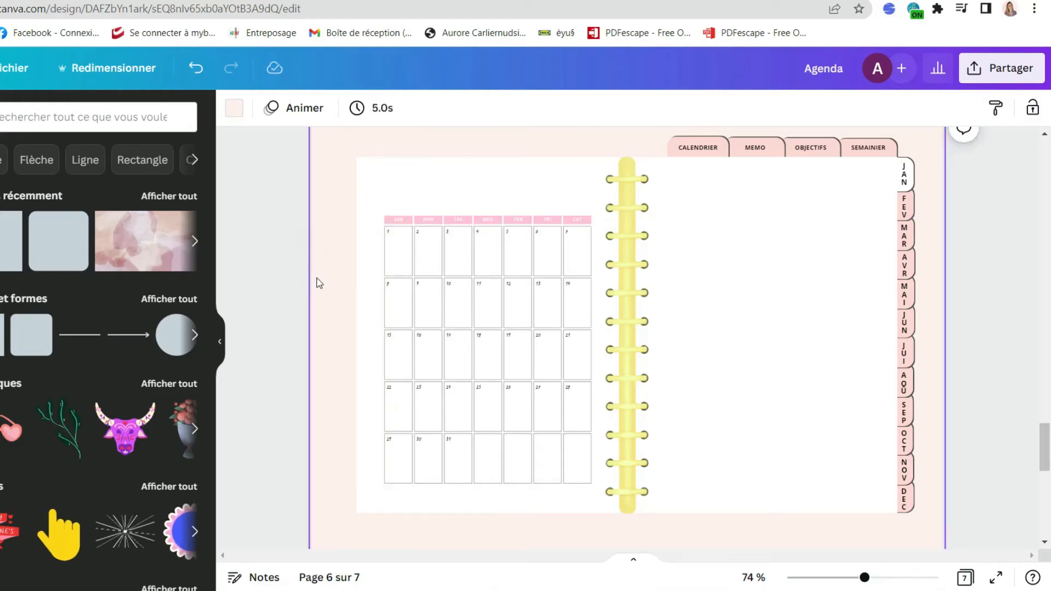
# Step: Duplicate the weekday header and date grid together onto the right notebook page, level with the original
pyautogui.moveTo(323, 206); pyautogui.dragTo(399, 258)
pyautogui.keyDown('shift'); pyautogui.click(399, 181); pyautogui.keyUp('shift')
pyautogui.keyDown('alt'); pyautogui.moveTo(460, 287); pyautogui.dragTo(730, 282); pyautogui.keyUp('alt')
pyautogui.click(322, 324)
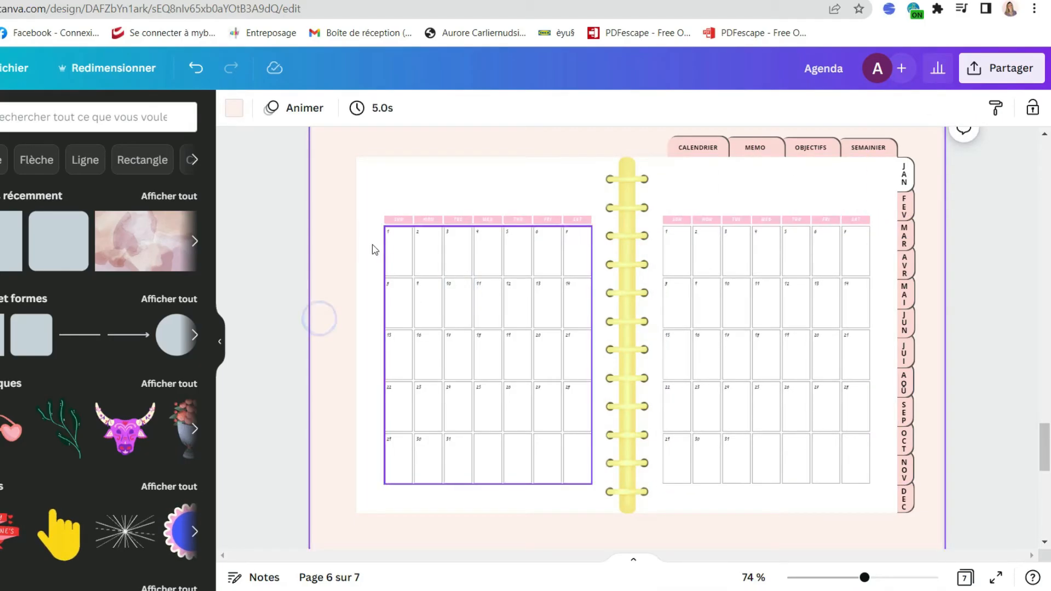
# Step: Delete the last three columns of the date grid on the left notebook page
pyautogui.click(392, 236)
pyautogui.click(577, 208)
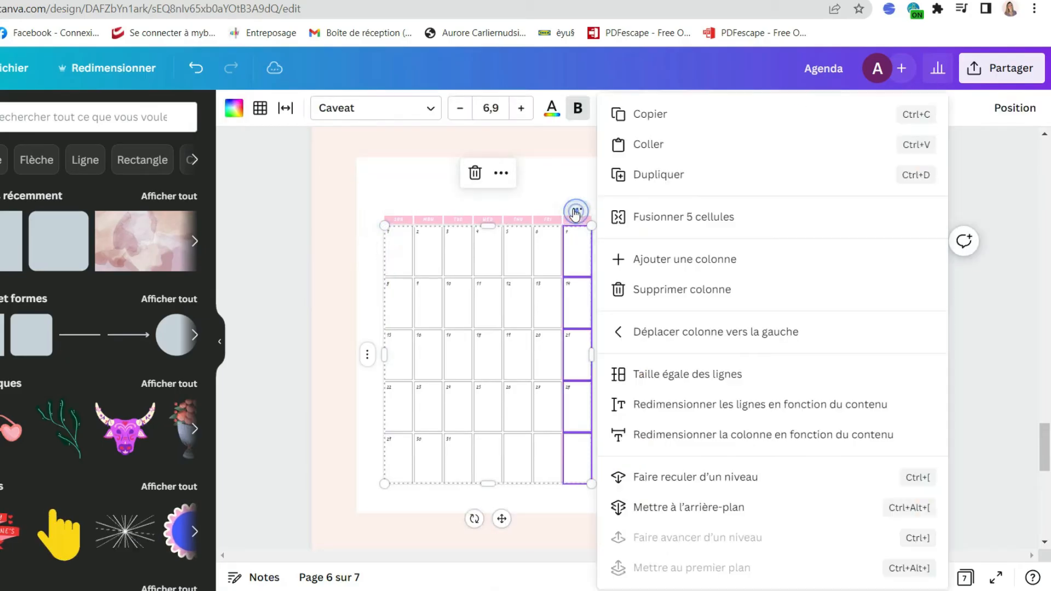
pyautogui.click(674, 287)
pyautogui.click(575, 210)
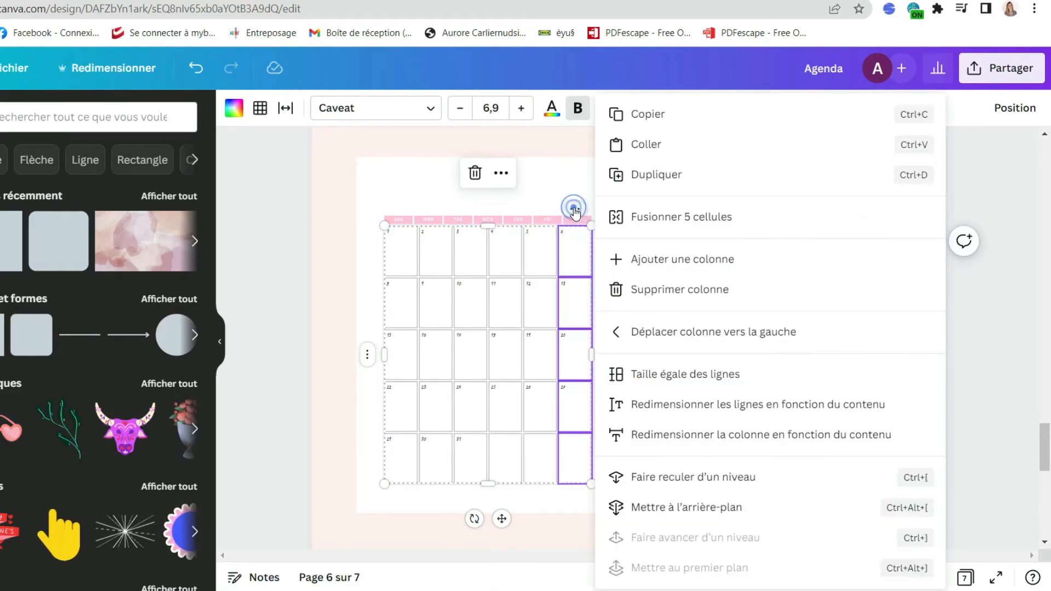
pyautogui.click(676, 290)
pyautogui.click(571, 209)
pyautogui.click(666, 296)
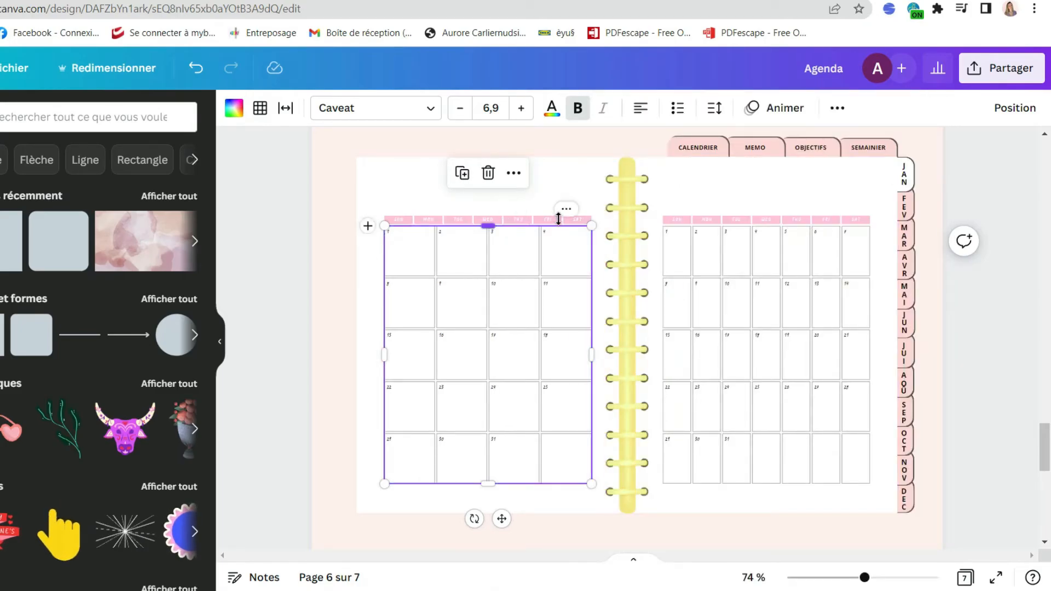
# Step: Delete the THU, FRI and SAT columns from the weekday header on the left notebook page
pyautogui.click(581, 216)
pyautogui.click(582, 207)
pyautogui.click(573, 219)
pyautogui.click(577, 208)
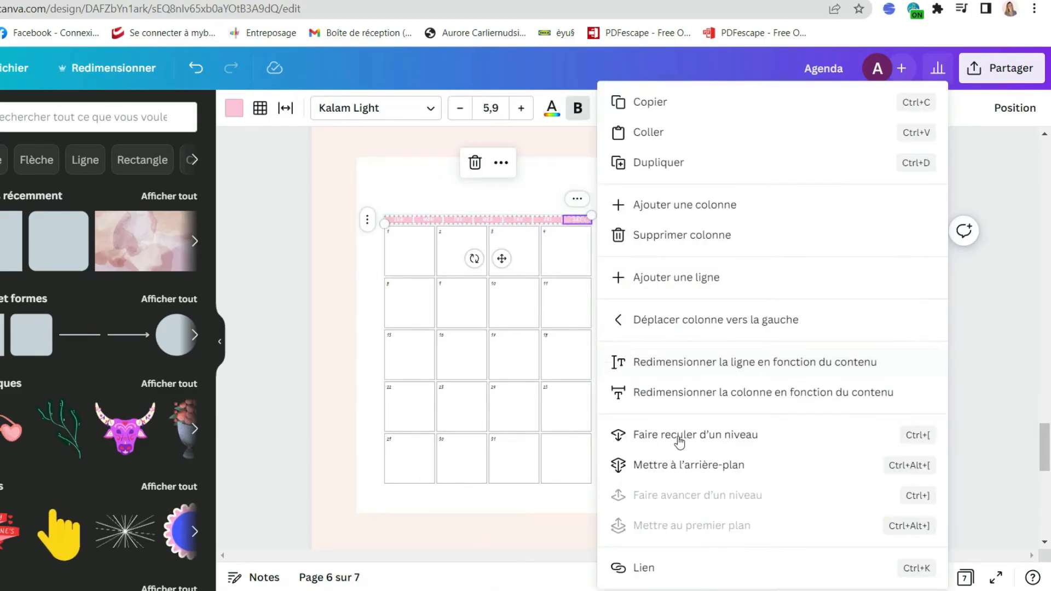
pyautogui.click(679, 240)
pyautogui.click(679, 241)
pyautogui.click(576, 198)
pyautogui.click(677, 236)
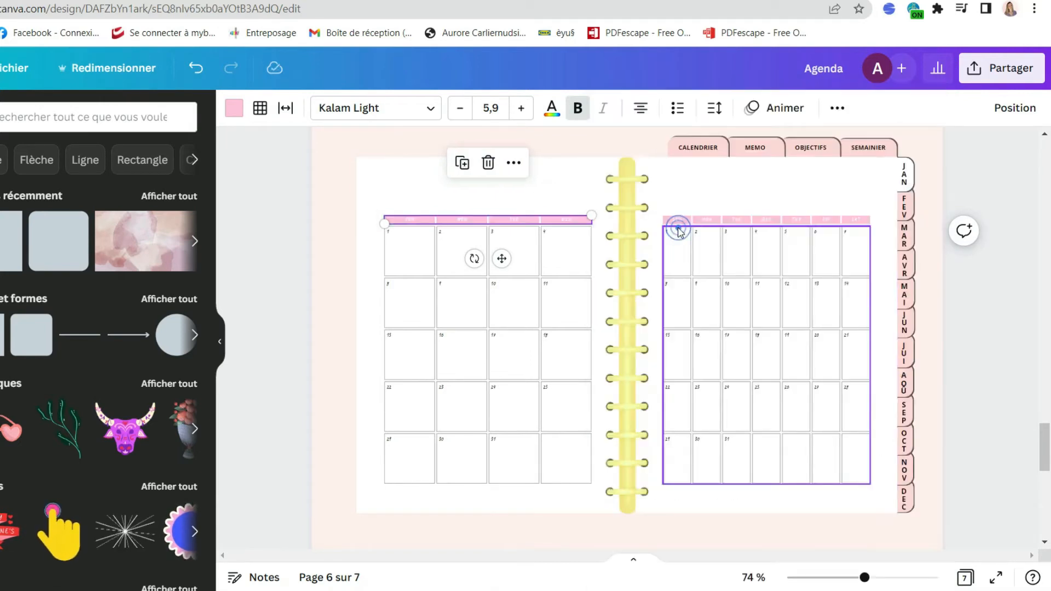
# Step: Delete the first four columns of the date grid on the right notebook page
pyautogui.click(810, 236)
pyautogui.click(679, 214)
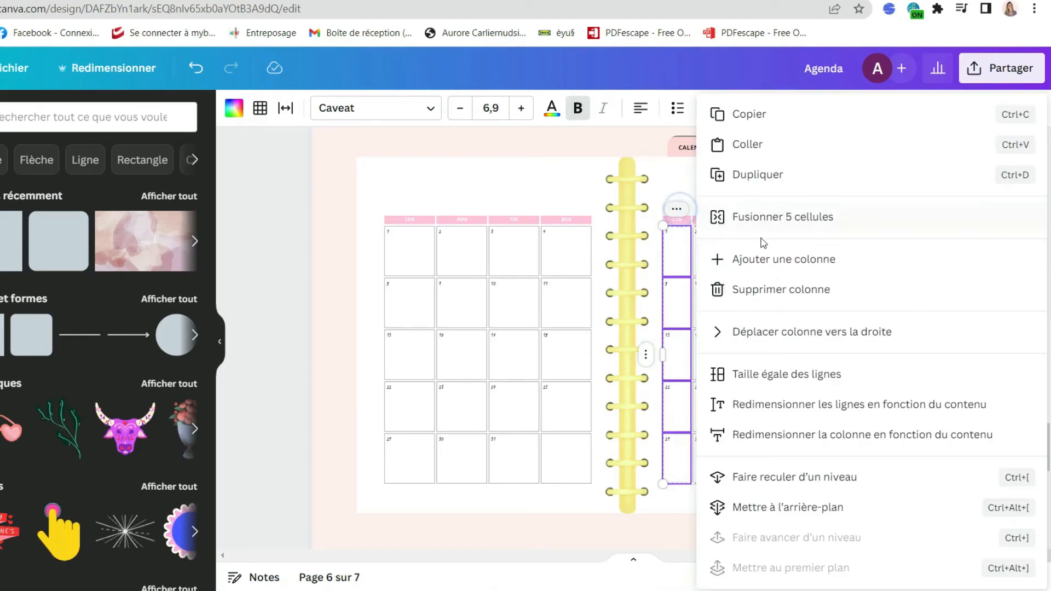
pyautogui.click(773, 291)
pyautogui.click(676, 208)
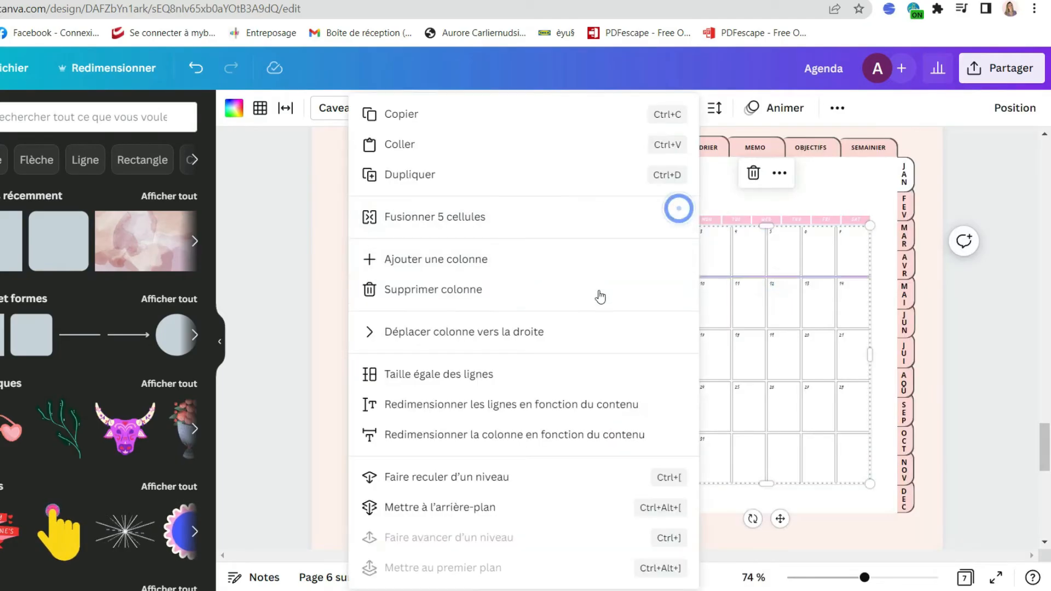
pyautogui.click(563, 293)
pyautogui.click(681, 216)
pyautogui.click(490, 288)
pyautogui.click(689, 211)
pyautogui.click(488, 292)
# Step: Delete the SUN, MON, TUE and WED columns from the weekday header on the right notebook page
pyautogui.click(688, 220)
pyautogui.click(678, 213)
pyautogui.click(747, 235)
pyautogui.click(679, 215)
pyautogui.click(576, 242)
pyautogui.click(683, 202)
pyautogui.click(528, 235)
pyautogui.click(690, 201)
pyautogui.click(504, 239)
pyautogui.click(1001, 280)
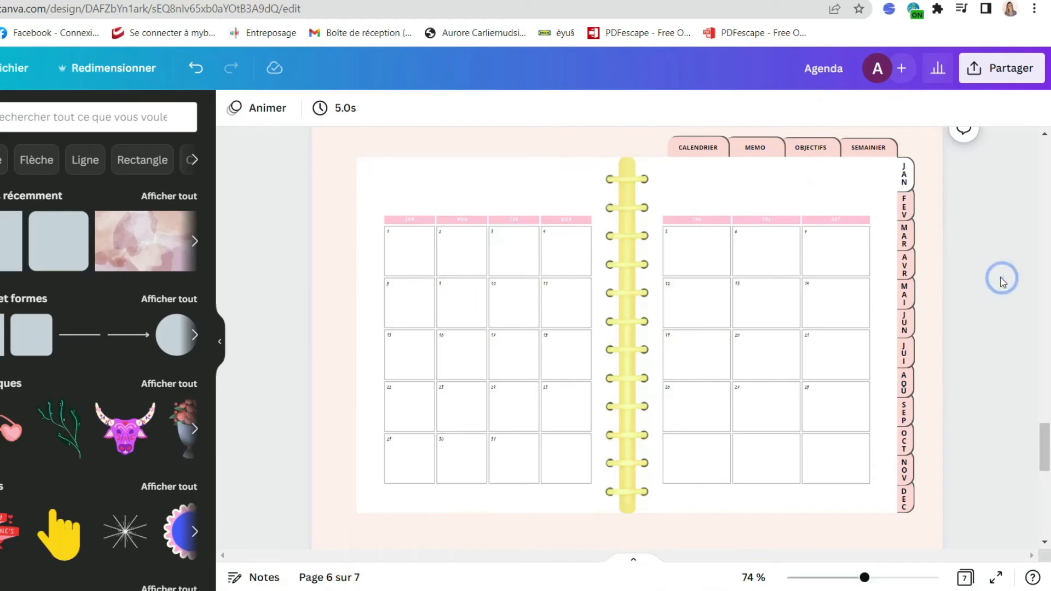
# Step: Narrow the right date grid to match the left grid's column width and centre it on the right notebook page
pyautogui.click(769, 305)
pyautogui.moveTo(661, 354); pyautogui.dragTo(662, 358)
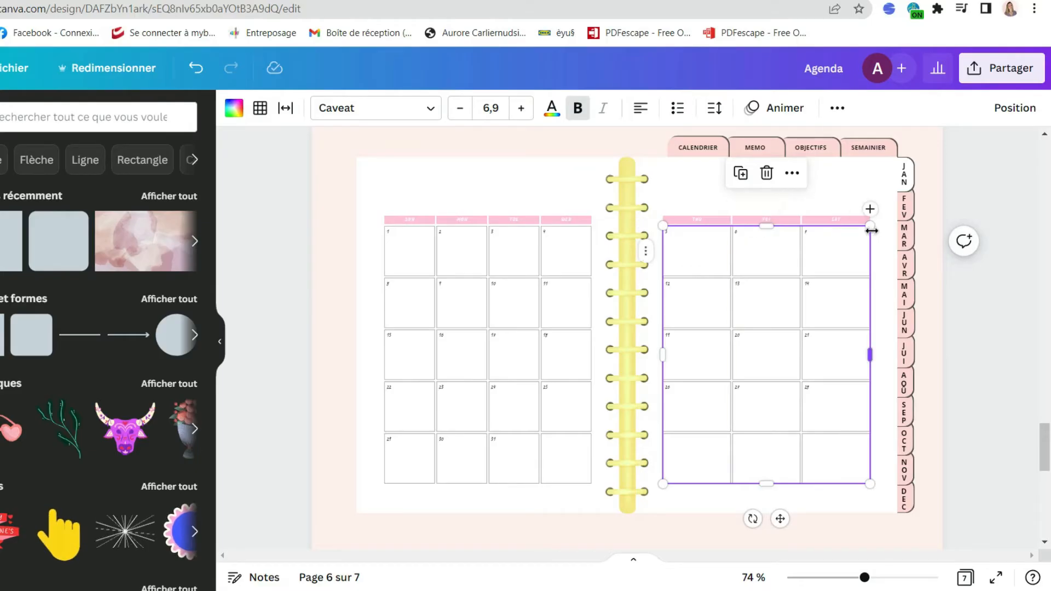
pyautogui.click(824, 245)
pyautogui.click(689, 253)
pyautogui.keyDown('shift'); pyautogui.click(817, 259); pyautogui.keyUp('shift')
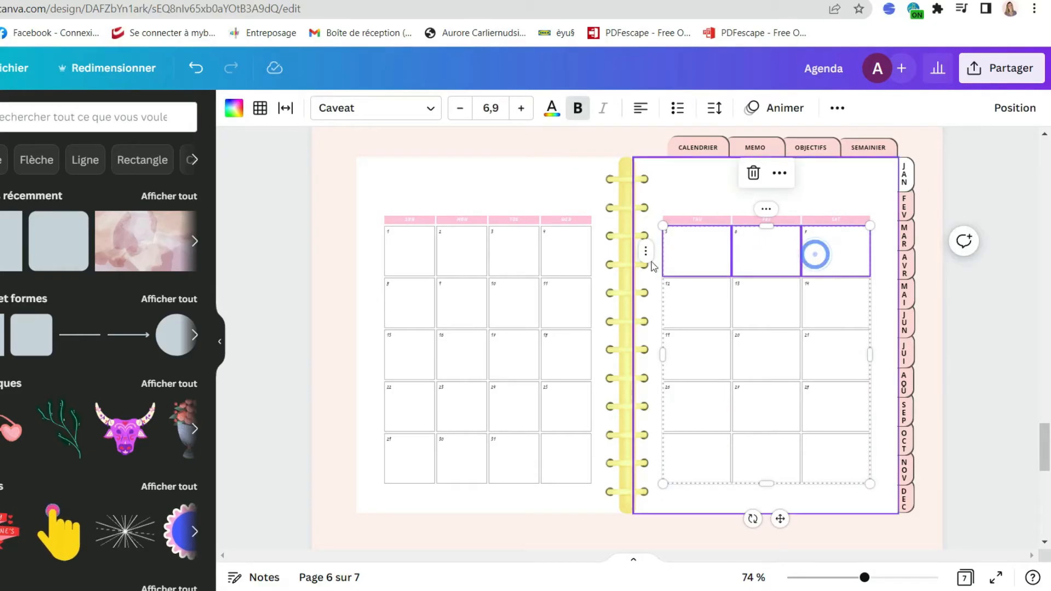
pyautogui.moveTo(669, 354); pyautogui.dragTo(710, 358)
pyautogui.moveTo(798, 319); pyautogui.dragTo(629, 333)
pyautogui.click(582, 279)
pyautogui.keyDown('shift'); pyautogui.click(670, 280); pyautogui.keyUp('shift')
pyautogui.moveTo(701, 373); pyautogui.dragTo(692, 371)
pyautogui.moveTo(618, 322); pyautogui.dragTo(771, 308)
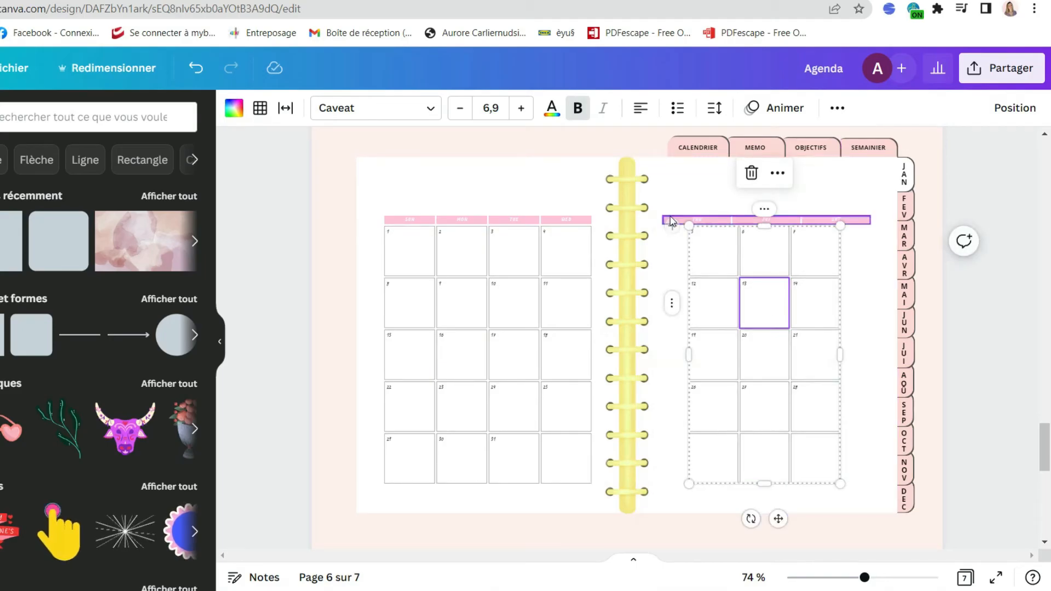
# Step: Narrow the right weekday header from both ends to match the width of the date grid below it
pyautogui.click(670, 220)
pyautogui.moveTo(858, 221)
pyautogui.mouseDown()
pyautogui.moveTo(830, 223)
pyautogui.moveTo(840, 224)
pyautogui.mouseUp()
pyautogui.moveTo(663, 222); pyautogui.dragTo(688, 225)
pyautogui.click(977, 260)
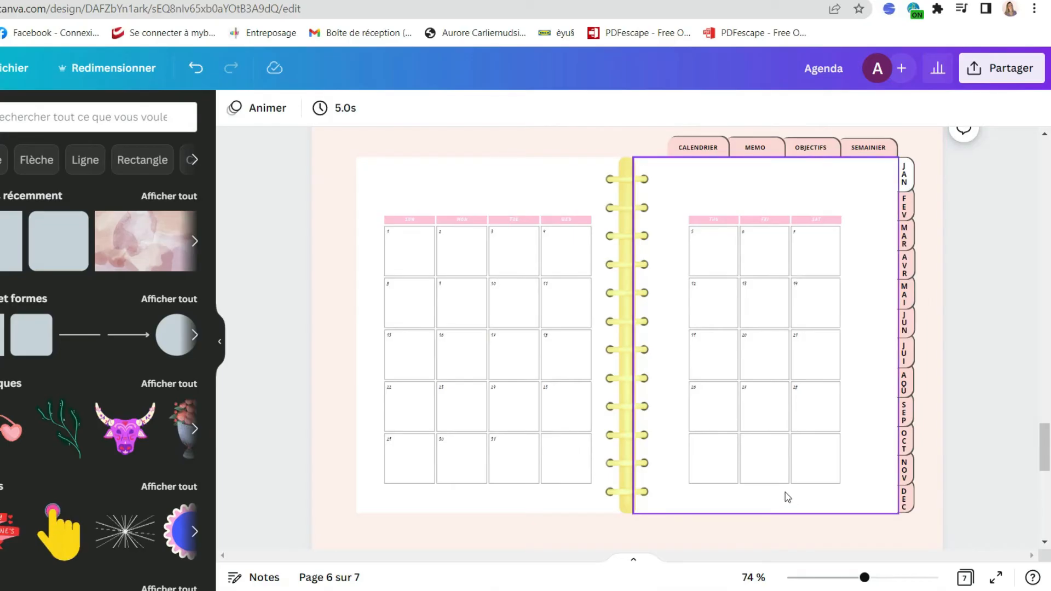
# Step: Copy the TRAVAIL title from page 5 and place the copy above the left calendar on page 6
pyautogui.scroll(2, 840, 311)
pyautogui.scroll(10, 840, 311)
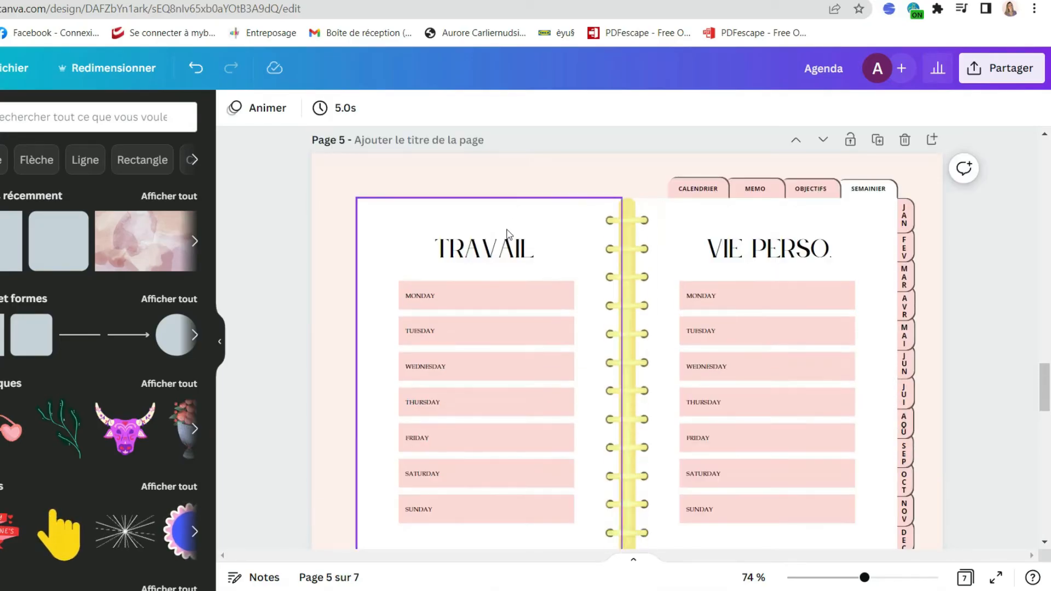
pyautogui.click(498, 255)
pyautogui.scroll(-8, 587, 290)
pyautogui.scroll(-3, 588, 290)
pyautogui.hotkey('ctrl', 'v')
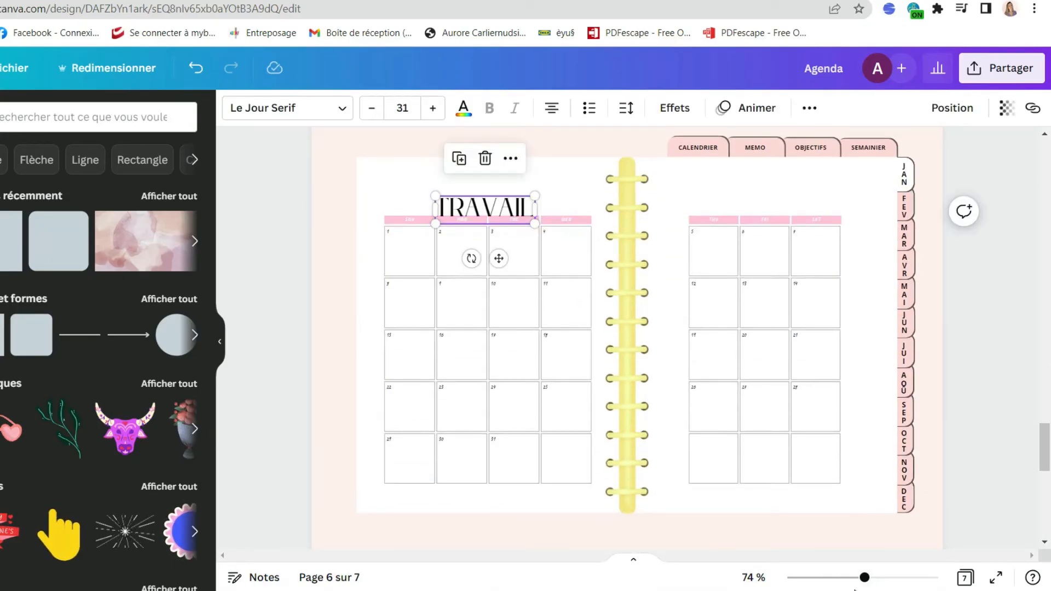
pyautogui.moveTo(483, 210); pyautogui.dragTo(479, 194)
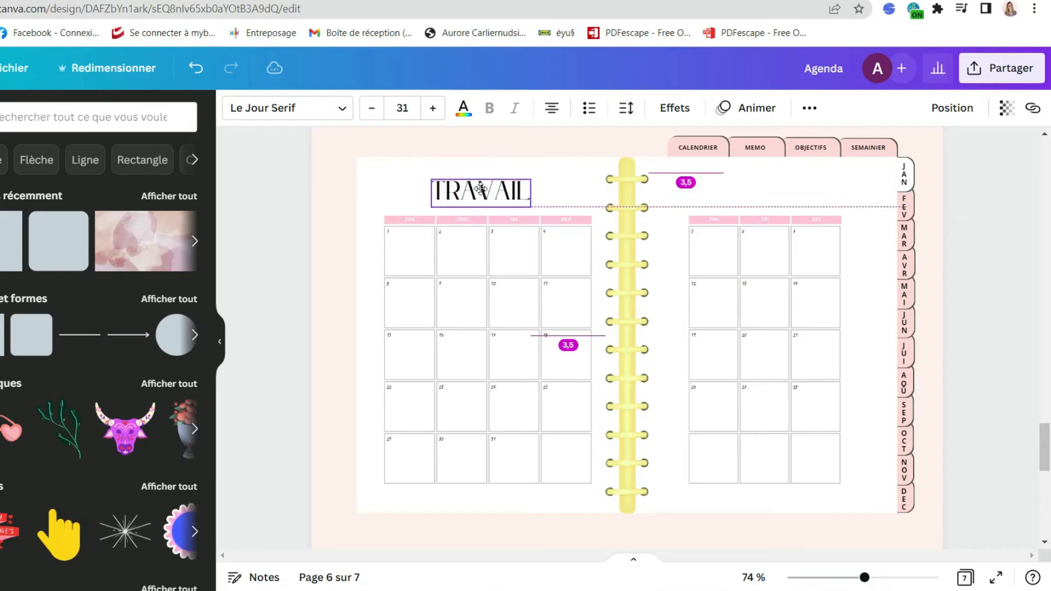
# Step: Change the copied title to "JANVIER" and duplicate it above the right calendar
pyautogui.scroll(5, 525, 238)
pyautogui.scroll(-3, 525, 239)
pyautogui.doubleClick(505, 262)
pyautogui.write('JAN')
pyautogui.hotkey('ctrl', 'd')
pyautogui.moveTo(511, 275); pyautogui.dragTo(786, 266)
pyautogui.click(1002, 251)
pyautogui.scroll(-2, 957, 182)
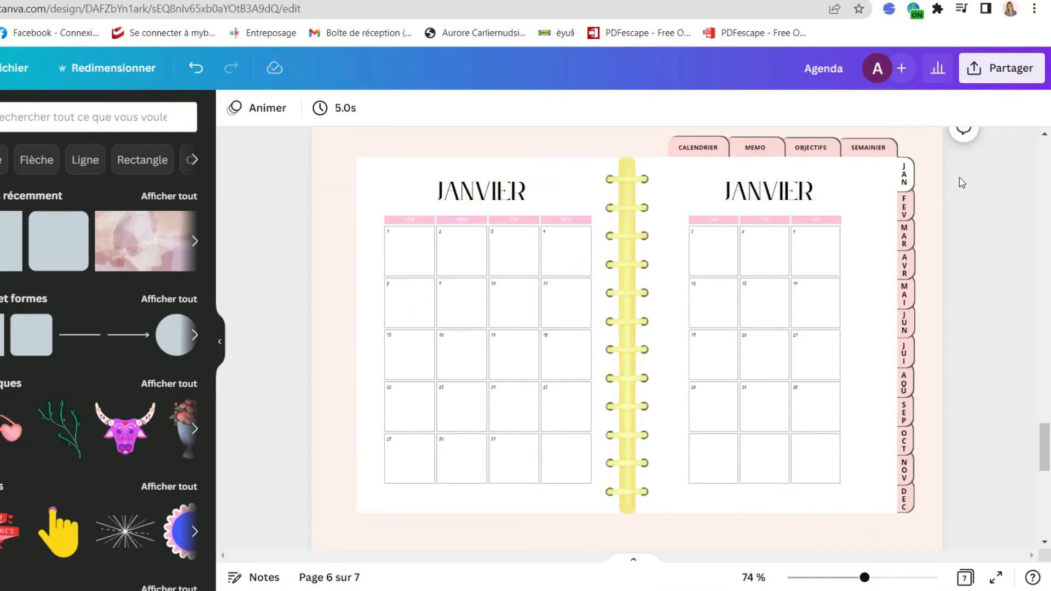
# Step: Fill the left weekday header on page 6 with the salmon pink document colour used for the tabs
pyautogui.scroll(6, 512, 273)
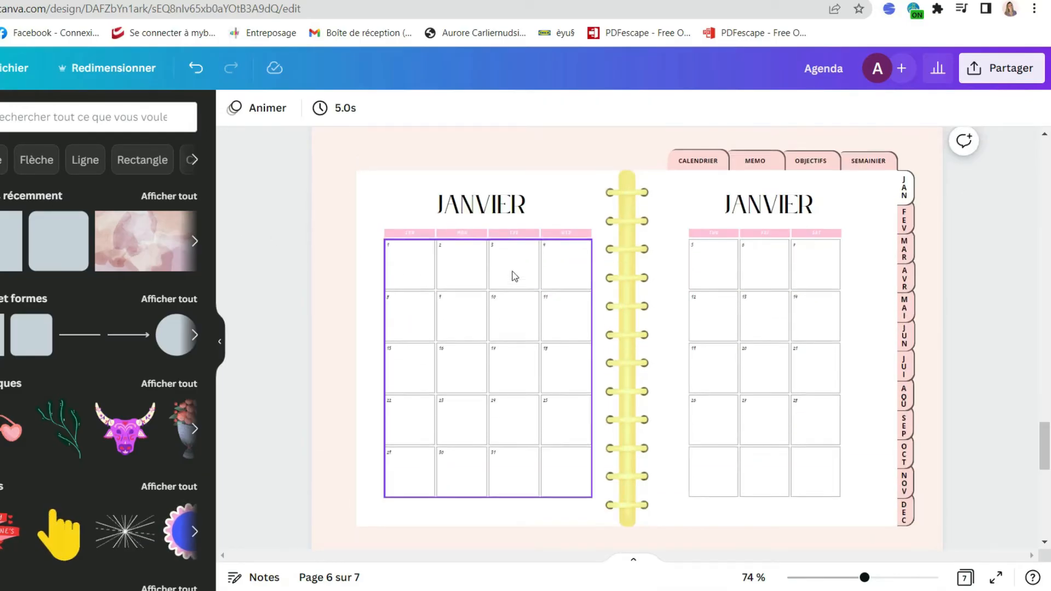
pyautogui.scroll(-5, 511, 269)
pyautogui.click(406, 296)
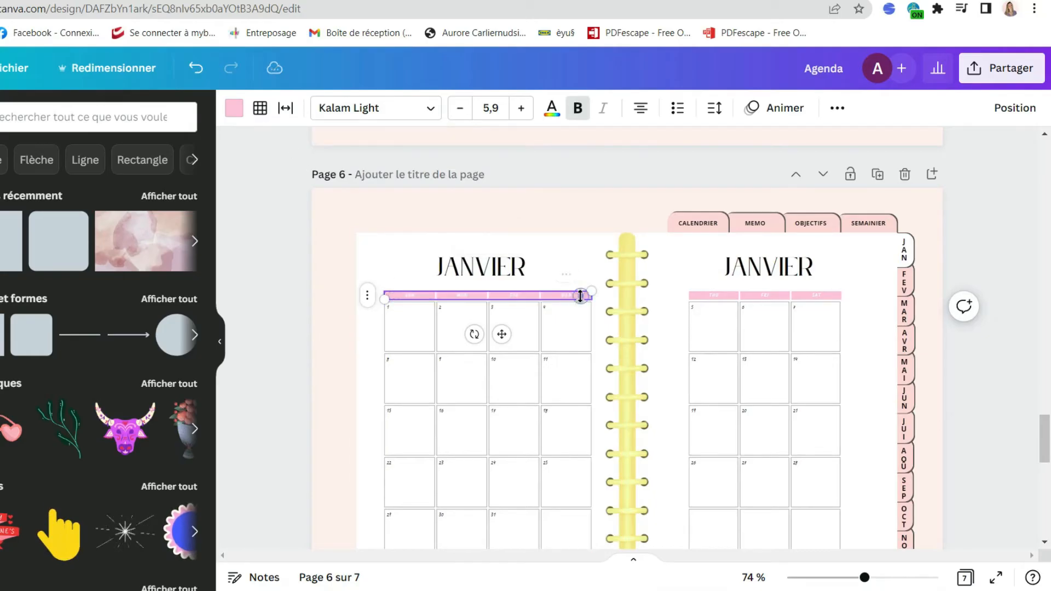
pyautogui.click(239, 105)
pyautogui.click(51, 232)
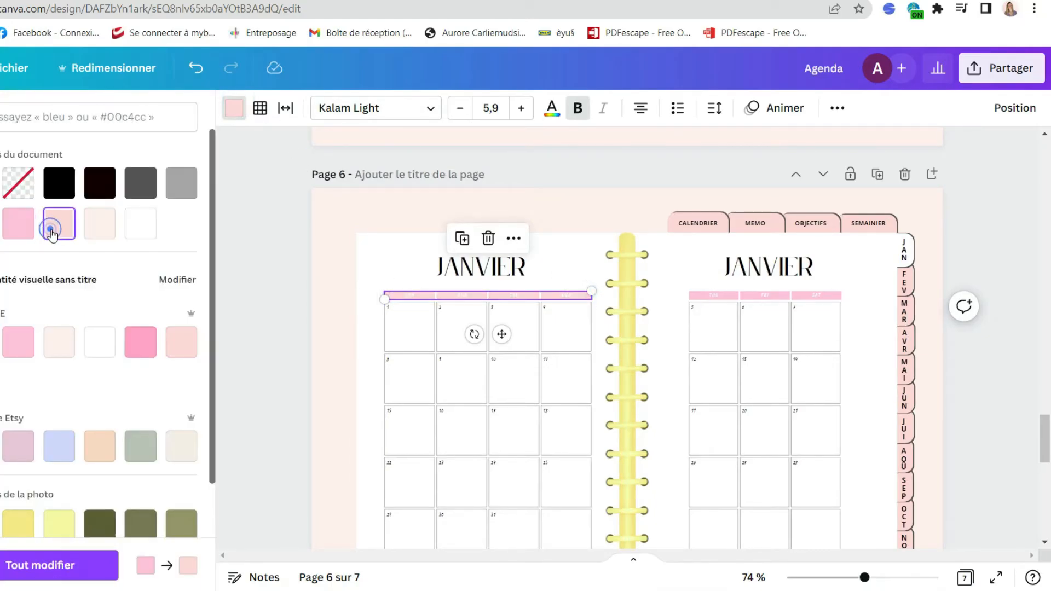
# Step: Fill the right weekday header on page 6 with the same salmon pink as the left one
pyautogui.click(723, 297)
pyautogui.scroll(3, 634, 253)
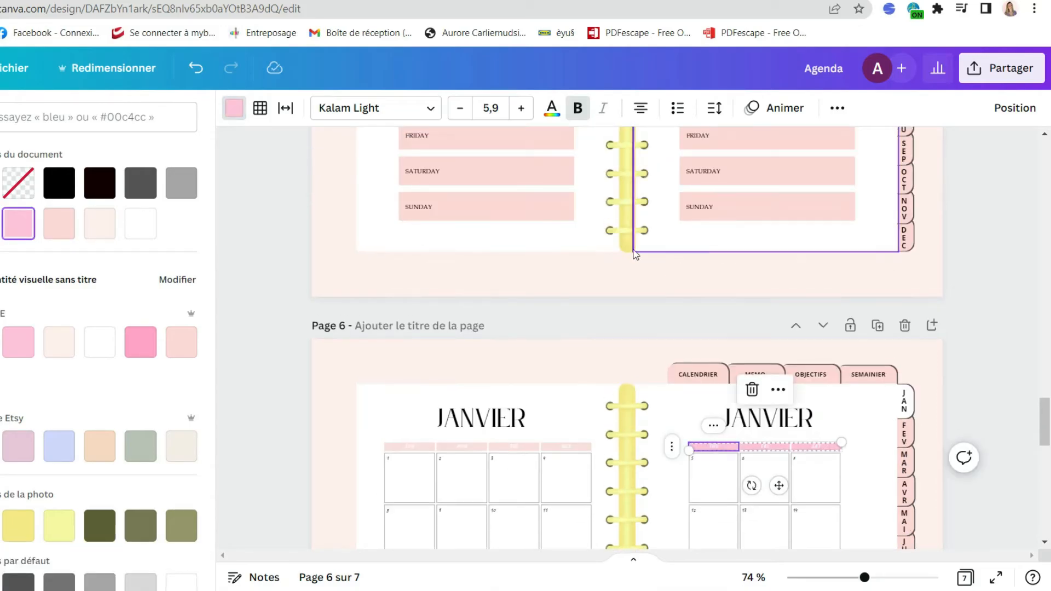
pyautogui.click(539, 215)
pyautogui.scroll(-2, 535, 213)
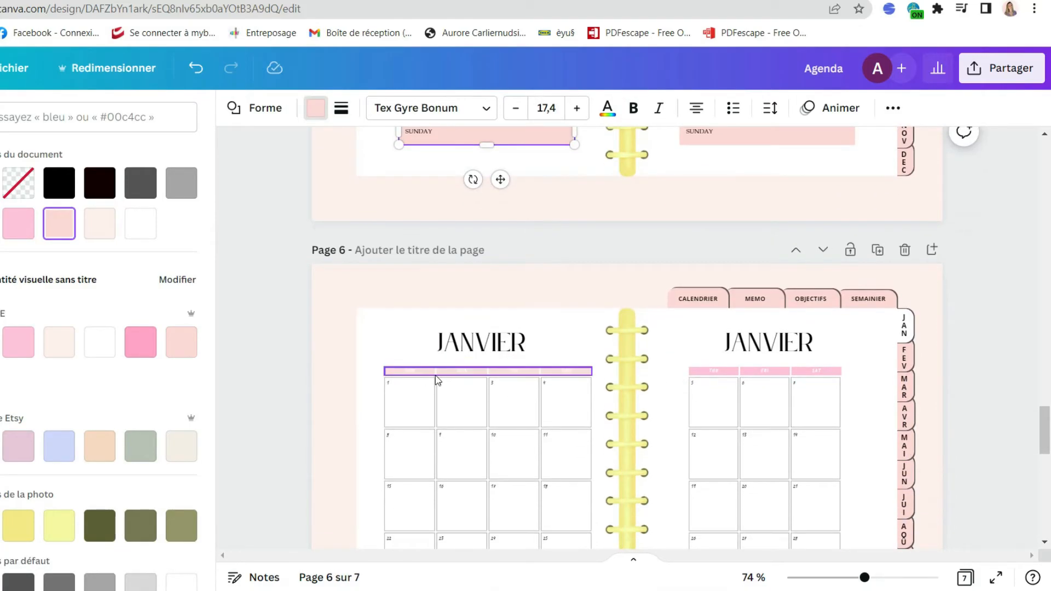
pyautogui.click(738, 372)
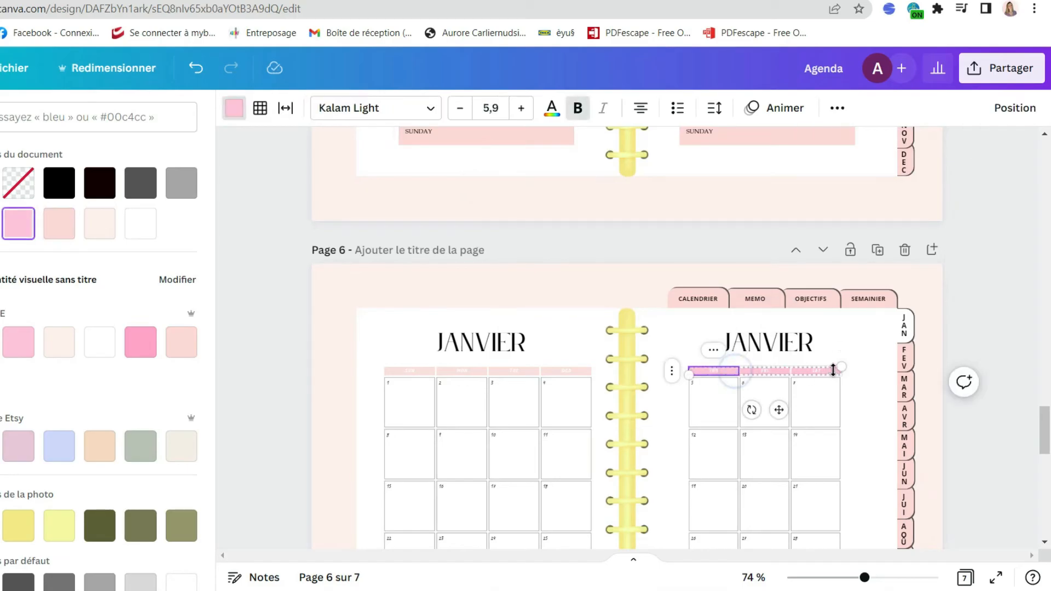
pyautogui.click(60, 225)
pyautogui.click(1021, 322)
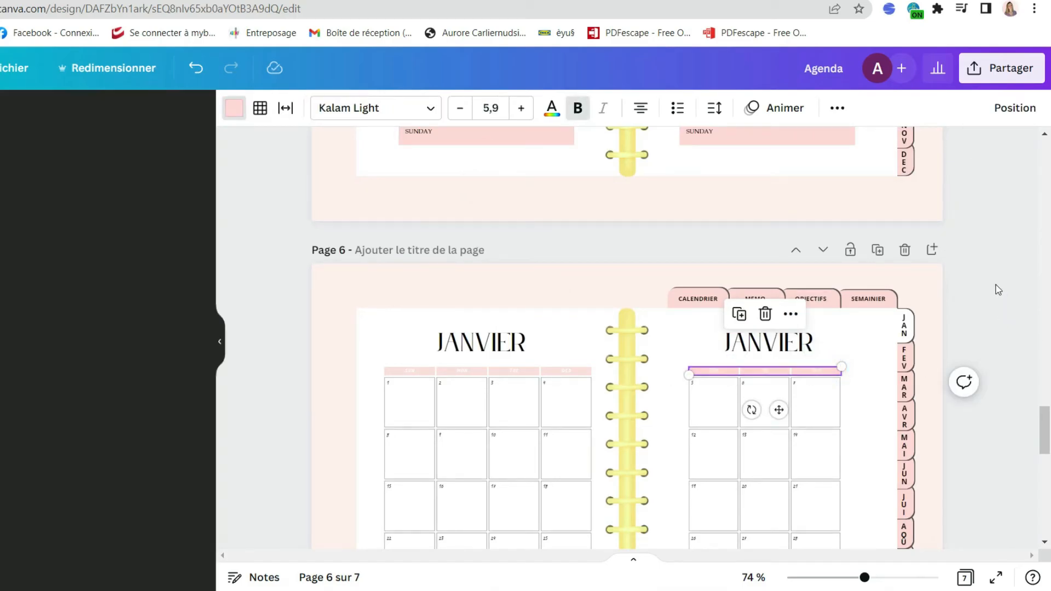
# Step: Set the text colour of the weekday names in the left calendar header to black
pyautogui.scroll(1, 1006, 289)
pyautogui.scroll(5, 1007, 288)
pyautogui.scroll(-6, 405, 334)
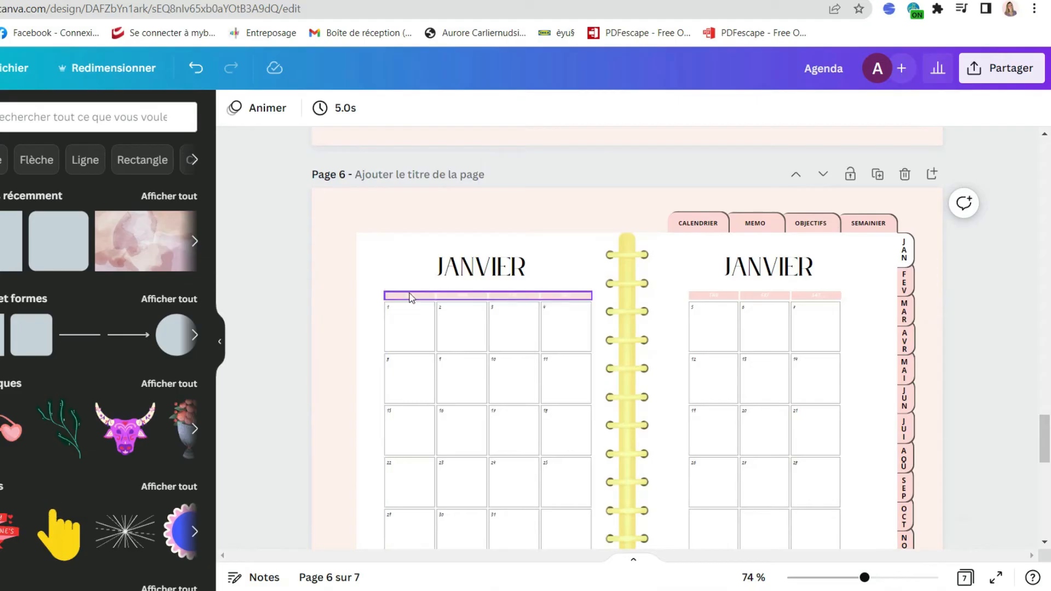
pyautogui.click(409, 293)
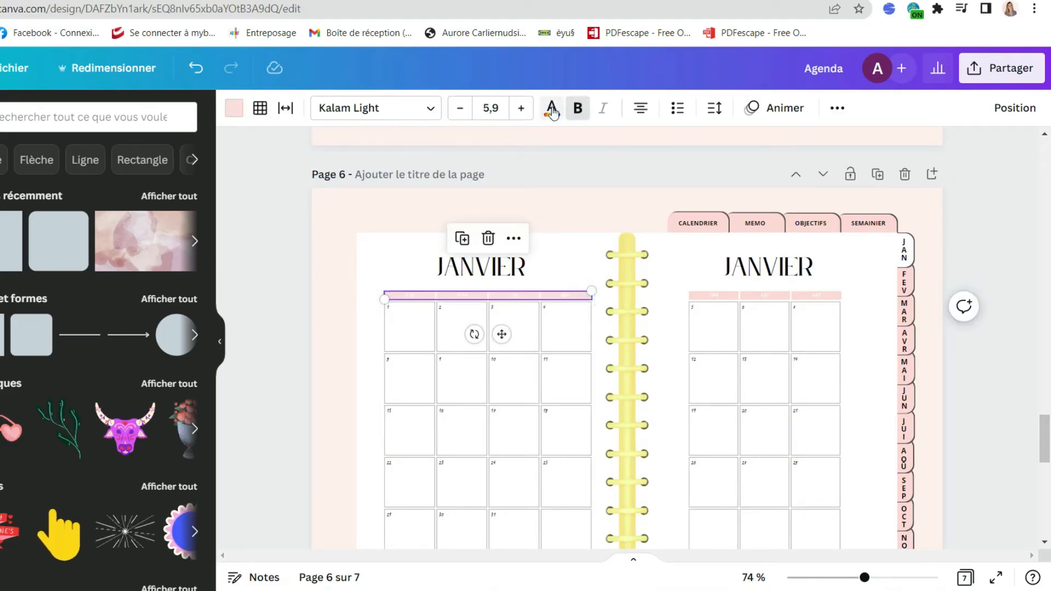
pyautogui.click(551, 109)
pyautogui.click(18, 183)
# Step: Set the text colour of the weekday names in the right calendar header to black
pyautogui.click(695, 297)
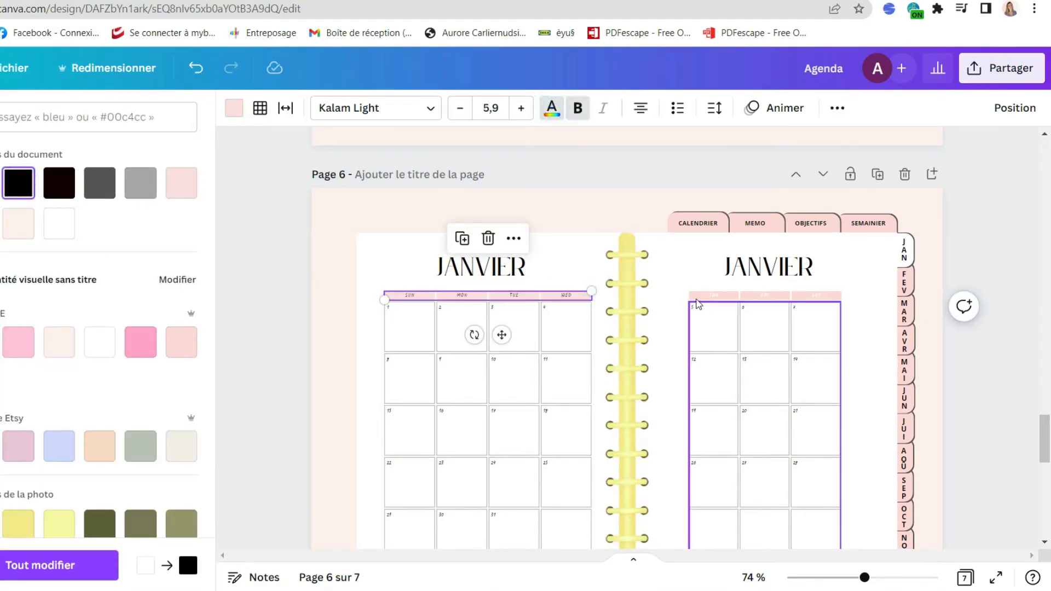
pyautogui.click(694, 297)
pyautogui.click(828, 292)
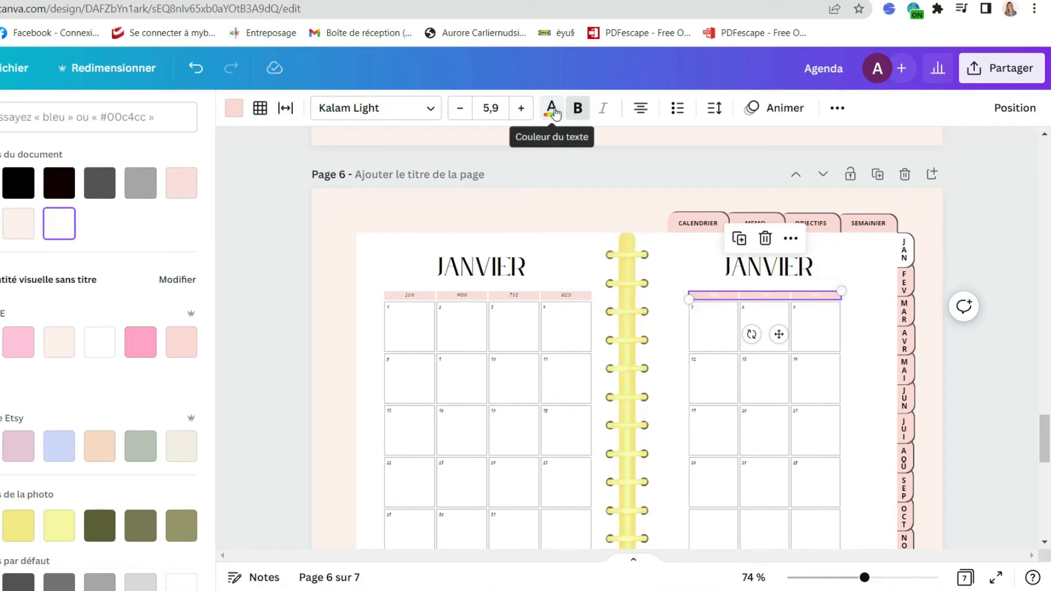
pyautogui.click(18, 183)
pyautogui.click(987, 217)
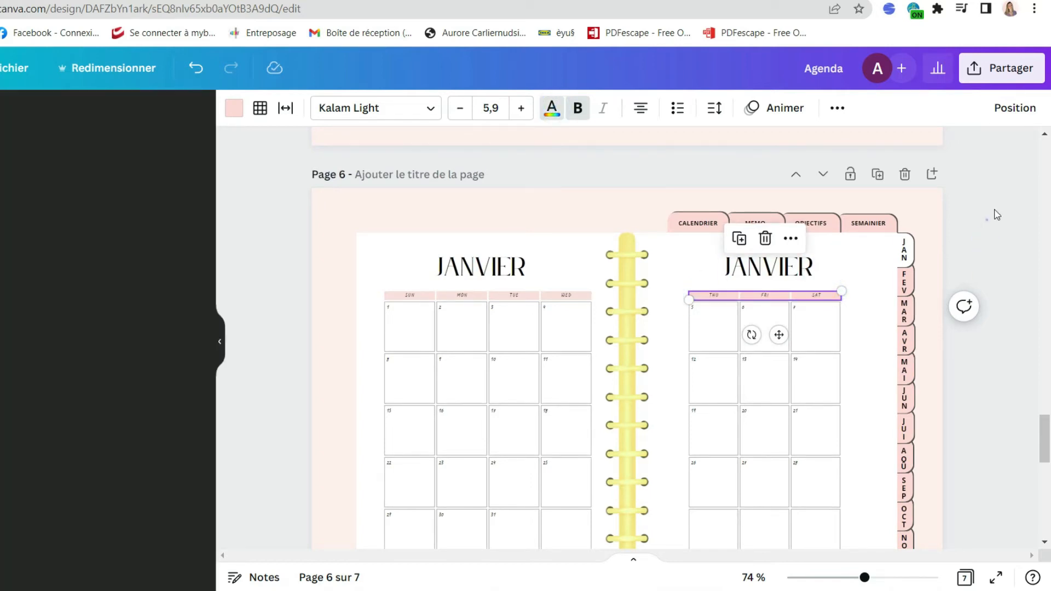
# Step: Link the CALENDRIER tab on the cover page to page 2 of the document, the annual calendar spread
pyautogui.scroll(-5, 979, 205)
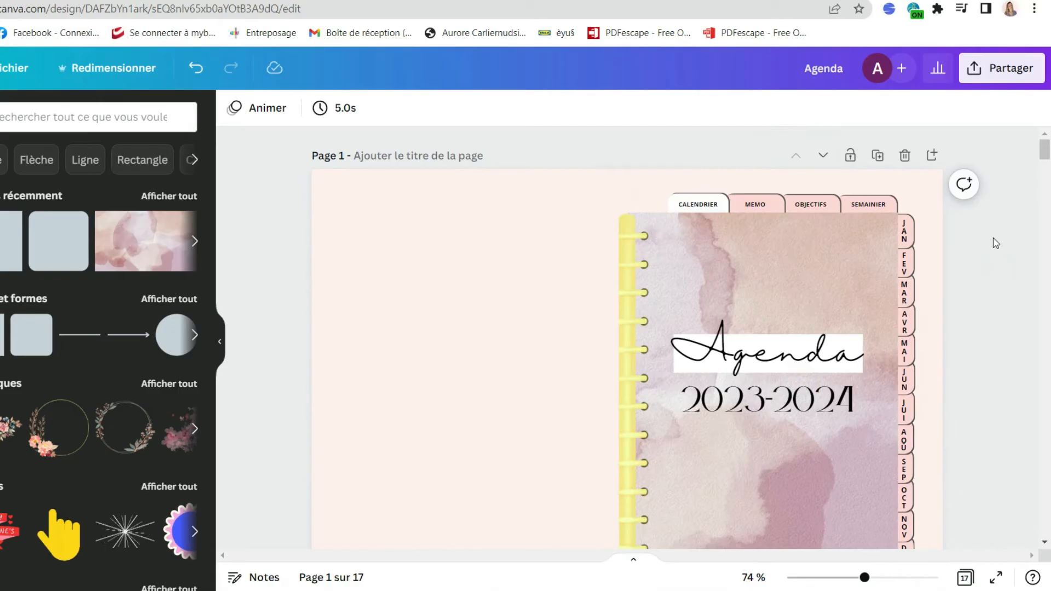
pyautogui.scroll(-2, 995, 242)
pyautogui.scroll(2, 995, 243)
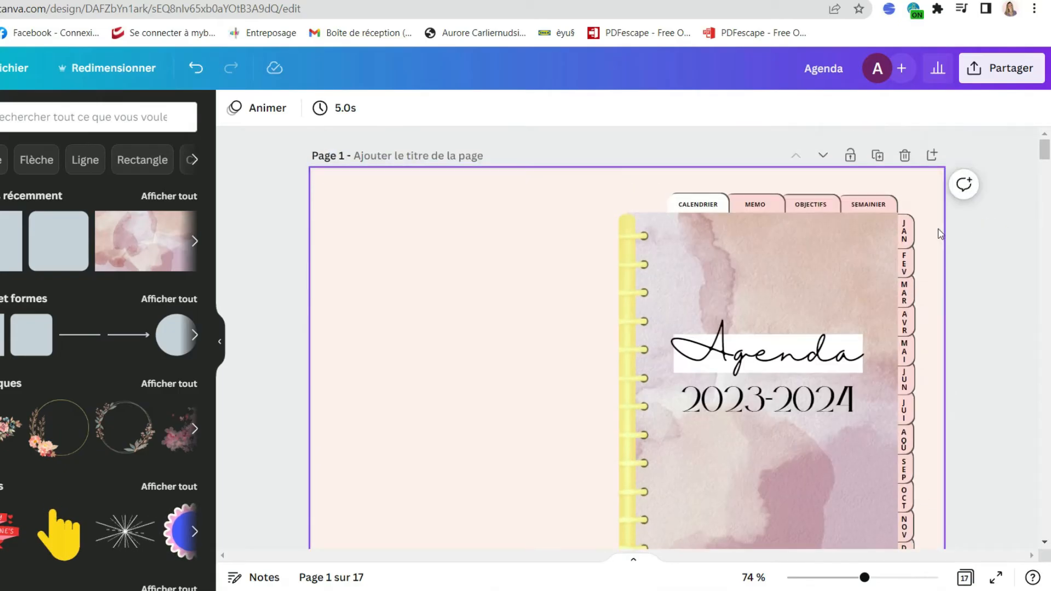
pyautogui.click(705, 199)
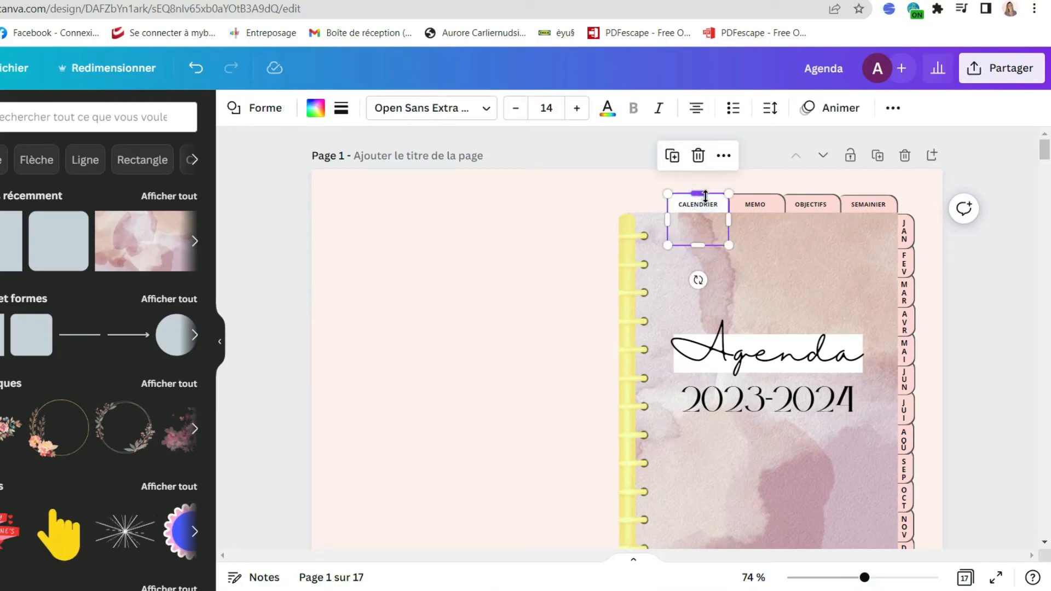
pyautogui.click(892, 109)
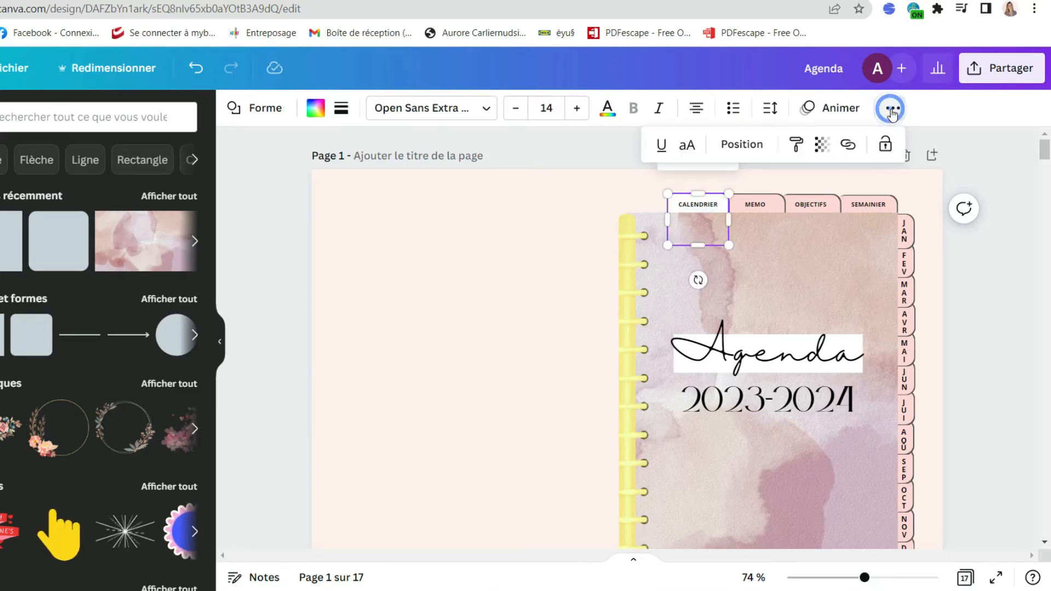
pyautogui.click(848, 146)
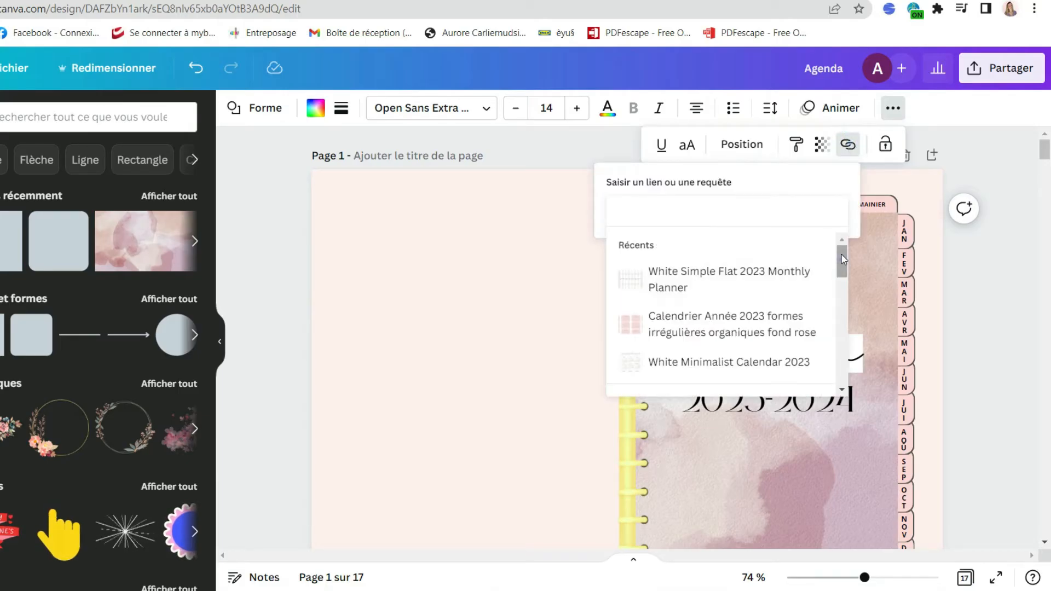
pyautogui.scroll(-3, 846, 279)
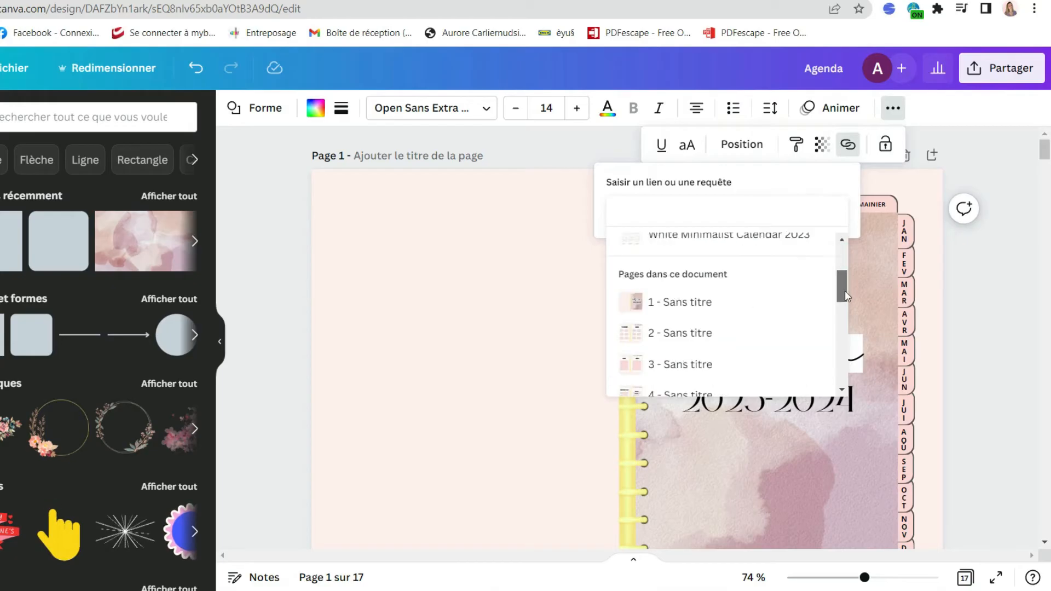
pyautogui.click(698, 307)
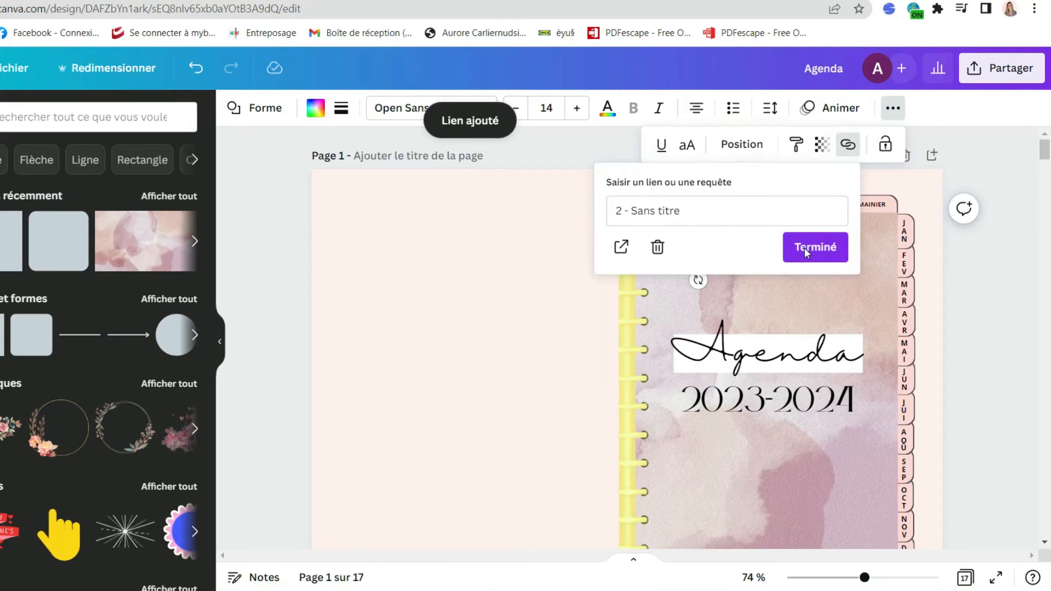
pyautogui.click(803, 247)
pyautogui.scroll(-8, 889, 277)
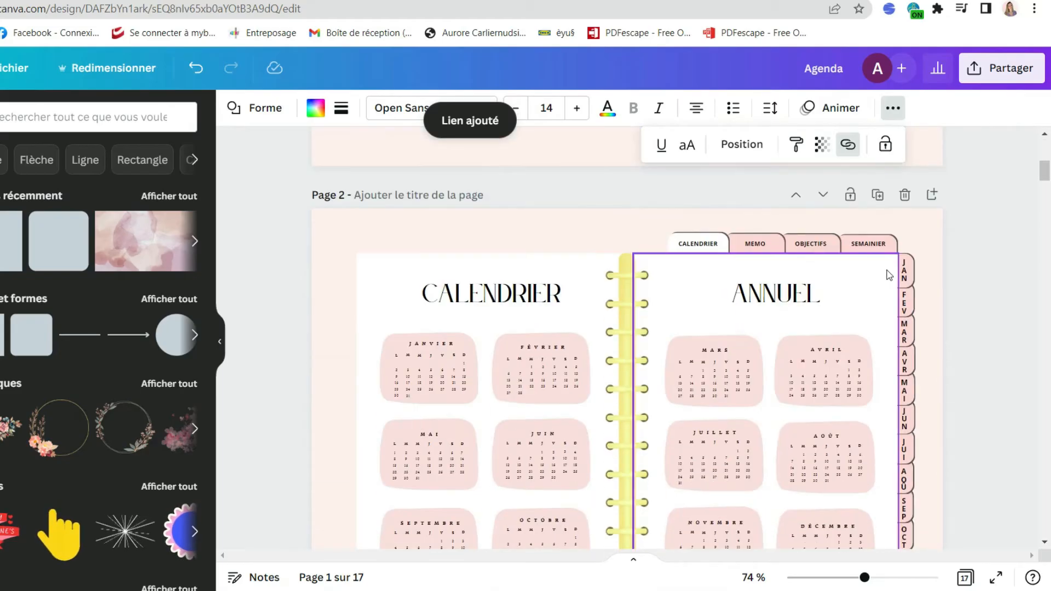
pyautogui.scroll(8, 818, 272)
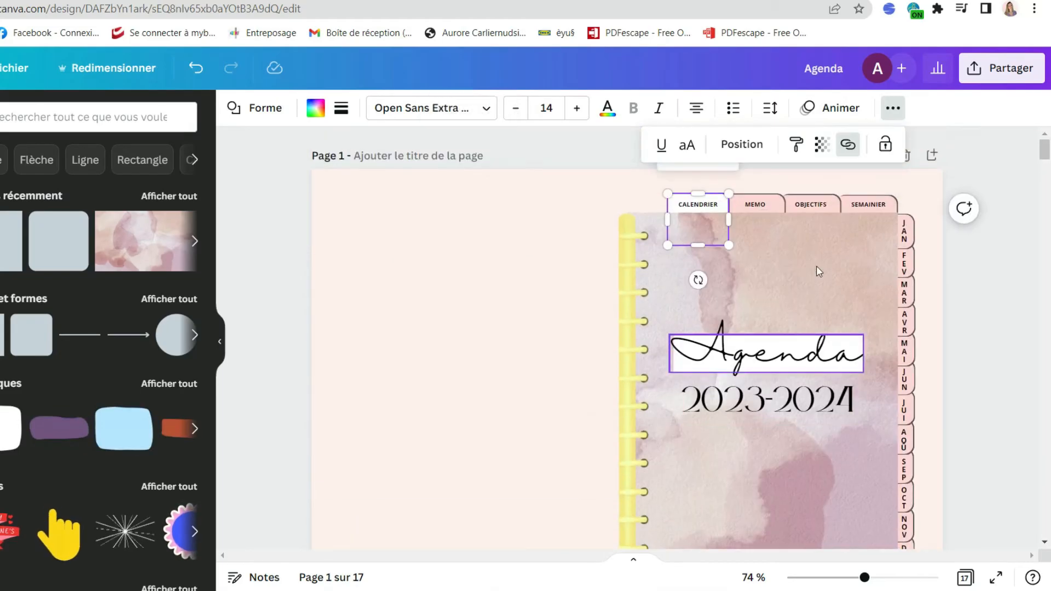
# Step: Link the MEMO tab on the cover page to page 3 of the document, the memo spread
pyautogui.click(775, 208)
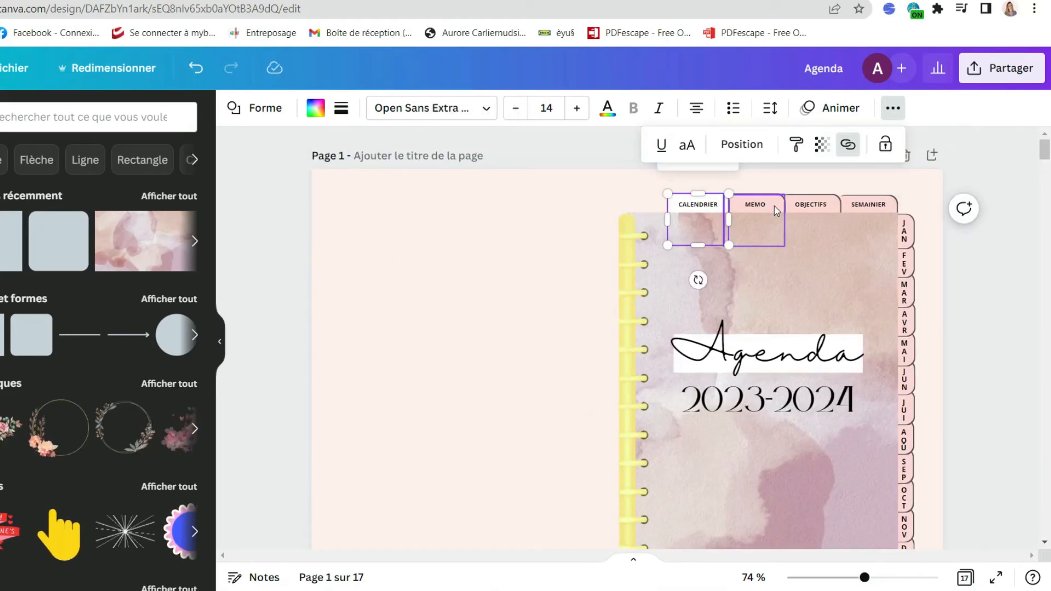
pyautogui.click(894, 109)
pyautogui.click(849, 145)
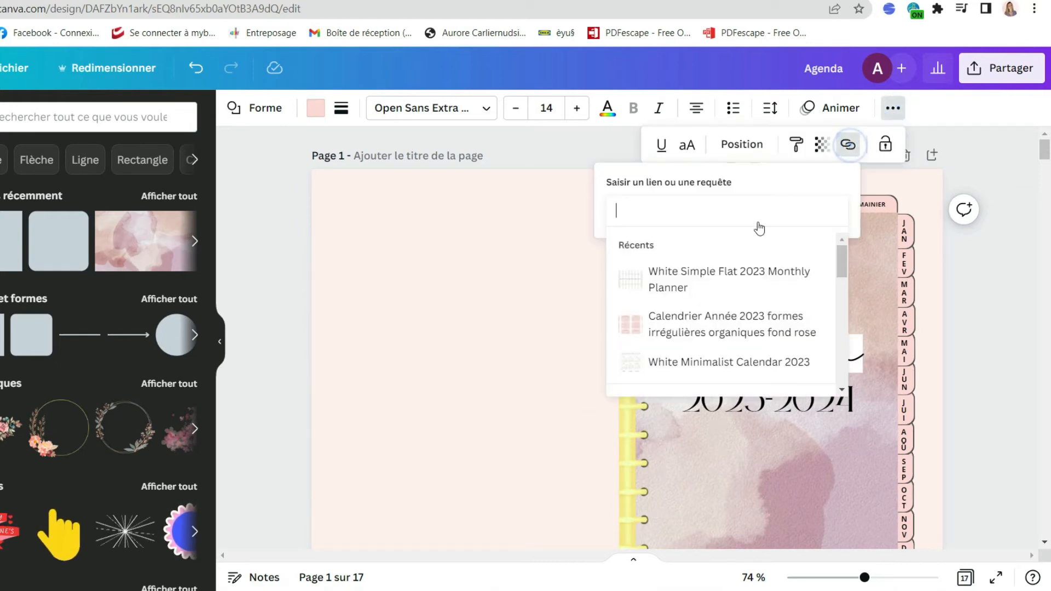
pyautogui.scroll(-5, 717, 270)
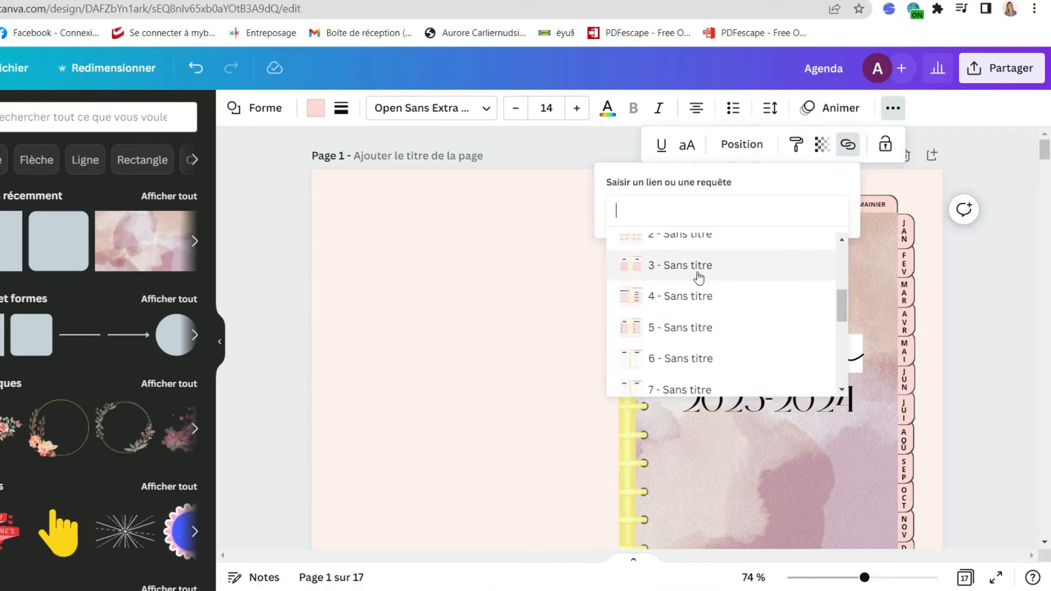
pyautogui.scroll(2, 693, 282)
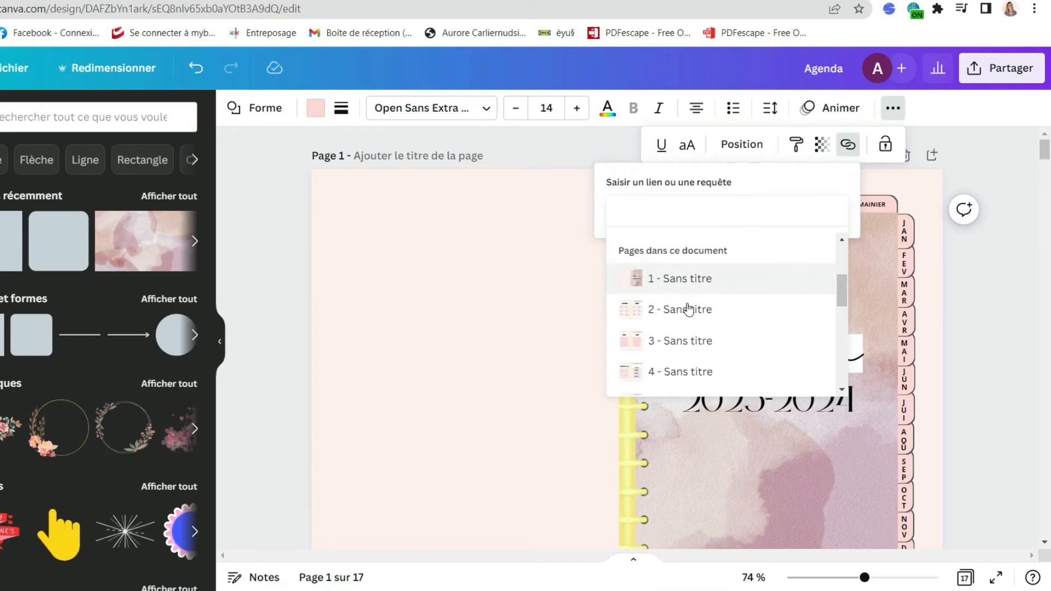
pyautogui.click(687, 340)
pyautogui.click(806, 248)
pyautogui.scroll(-15, 806, 247)
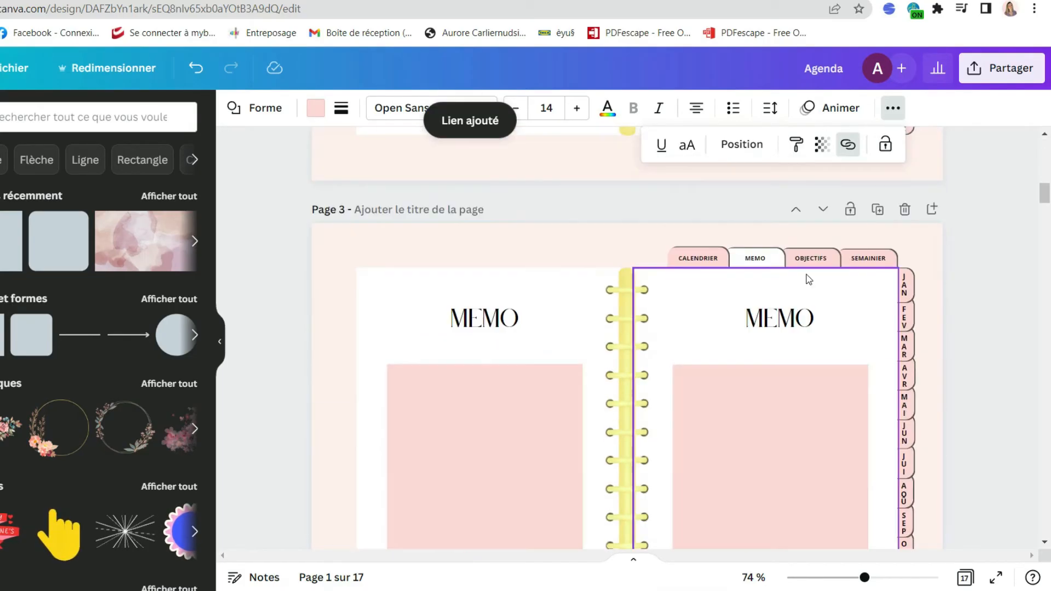
pyautogui.scroll(15, 809, 279)
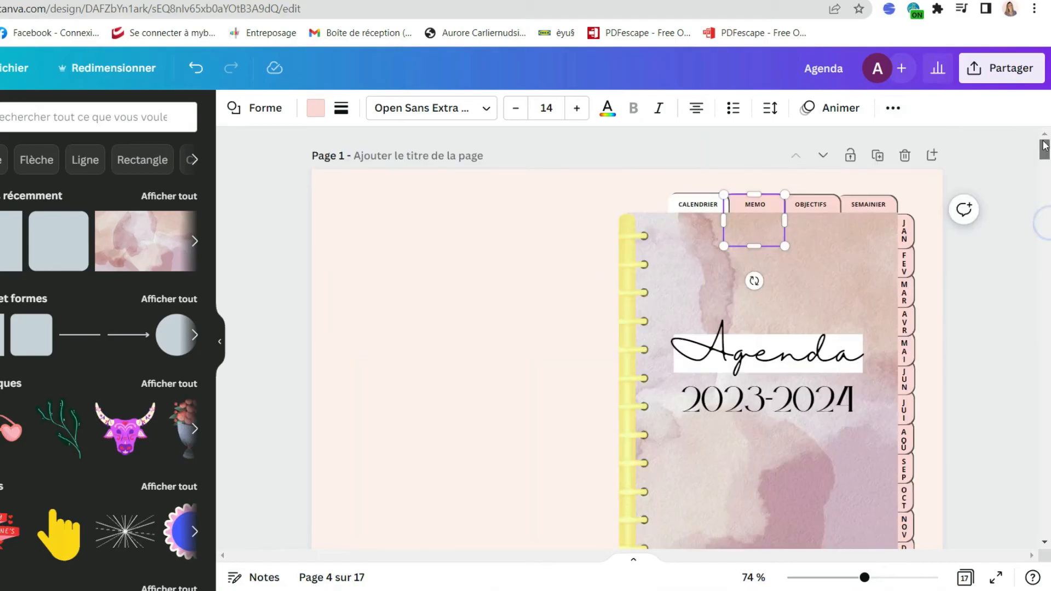
# Step: Link the OBJECTIFS tab on the cover page to page 4 of the document
pyautogui.click(827, 208)
pyautogui.click(827, 157)
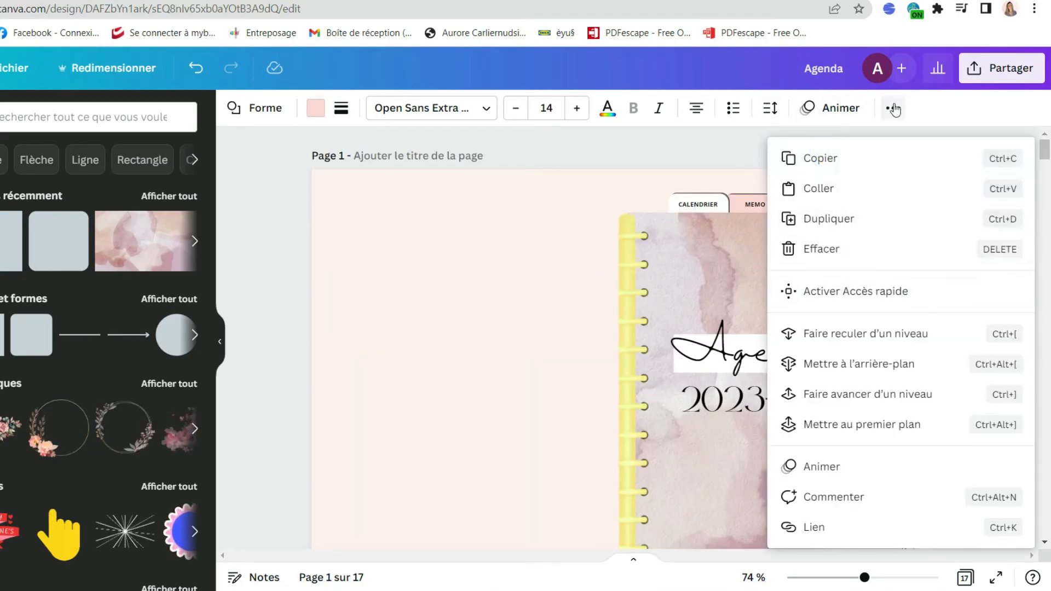
pyautogui.click(893, 109)
pyautogui.click(847, 144)
pyautogui.scroll(-5, 766, 301)
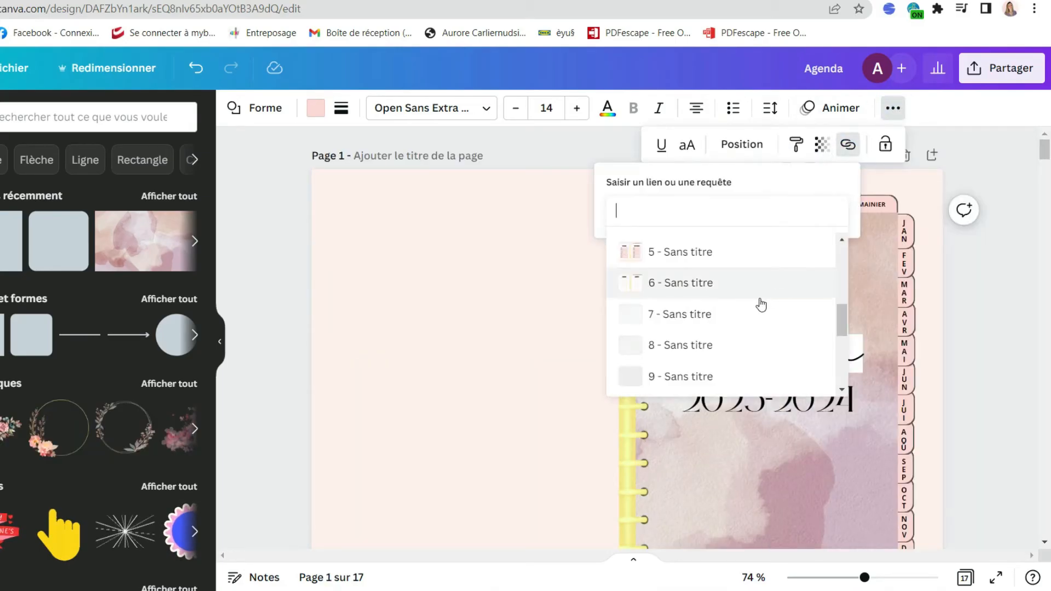
pyautogui.scroll(3, 728, 304)
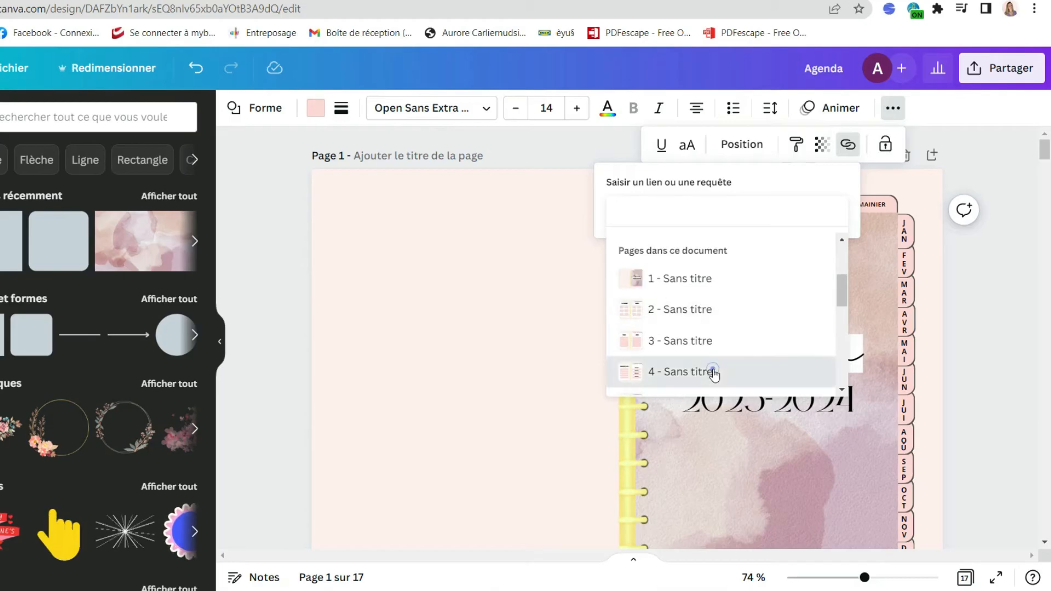
pyautogui.click(715, 372)
pyautogui.click(811, 248)
# Step: Link the SEMAINIER tab on the cover page to page 5 of the document, the weekly spread
pyautogui.click(882, 198)
pyautogui.click(891, 159)
pyautogui.click(893, 109)
pyautogui.click(848, 145)
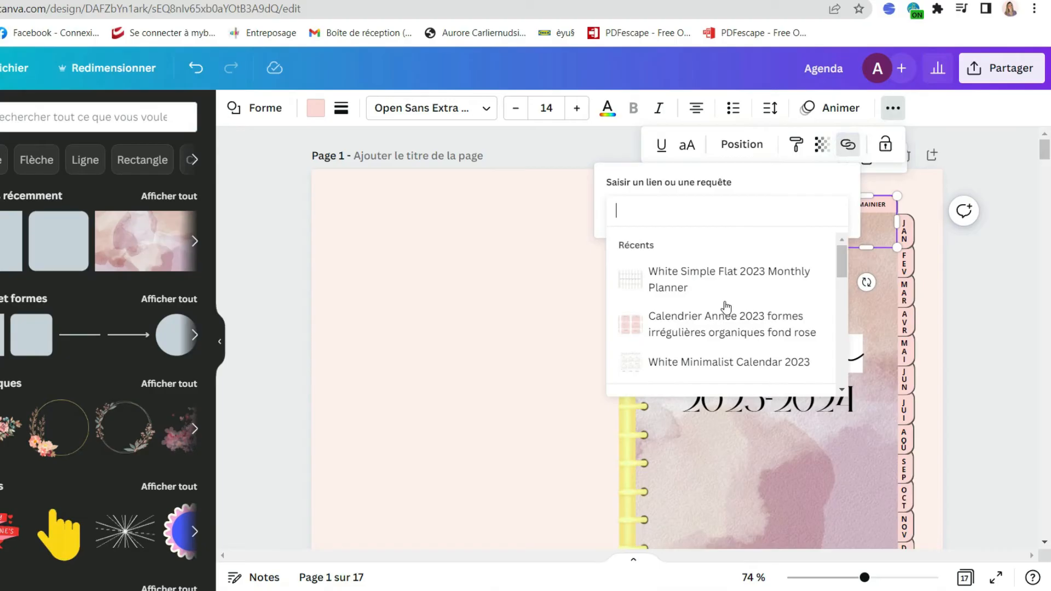
pyautogui.scroll(-4, 727, 303)
pyautogui.scroll(1, 717, 298)
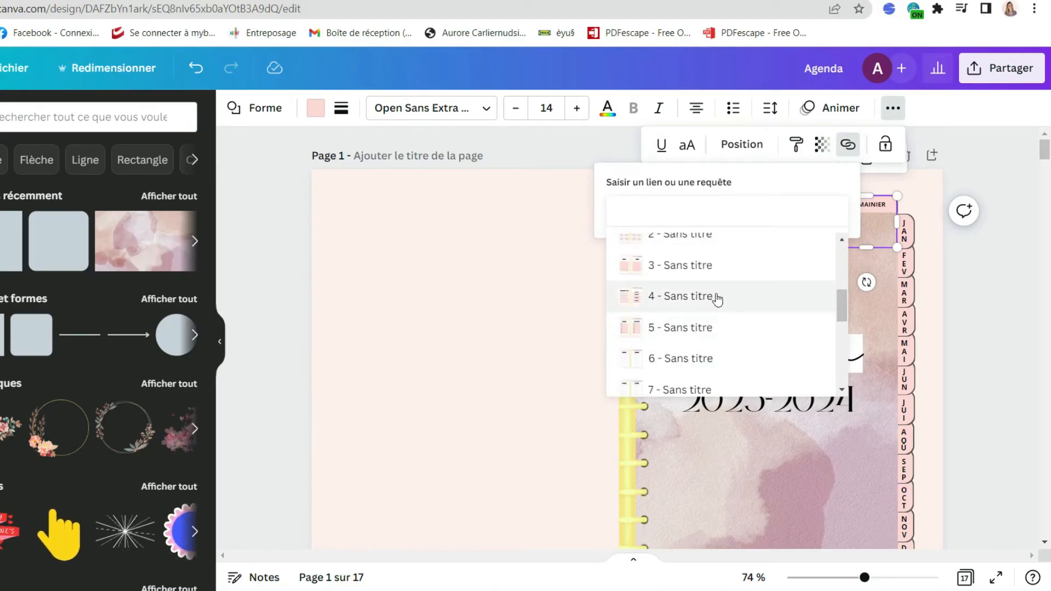
pyautogui.click(715, 329)
pyautogui.click(814, 246)
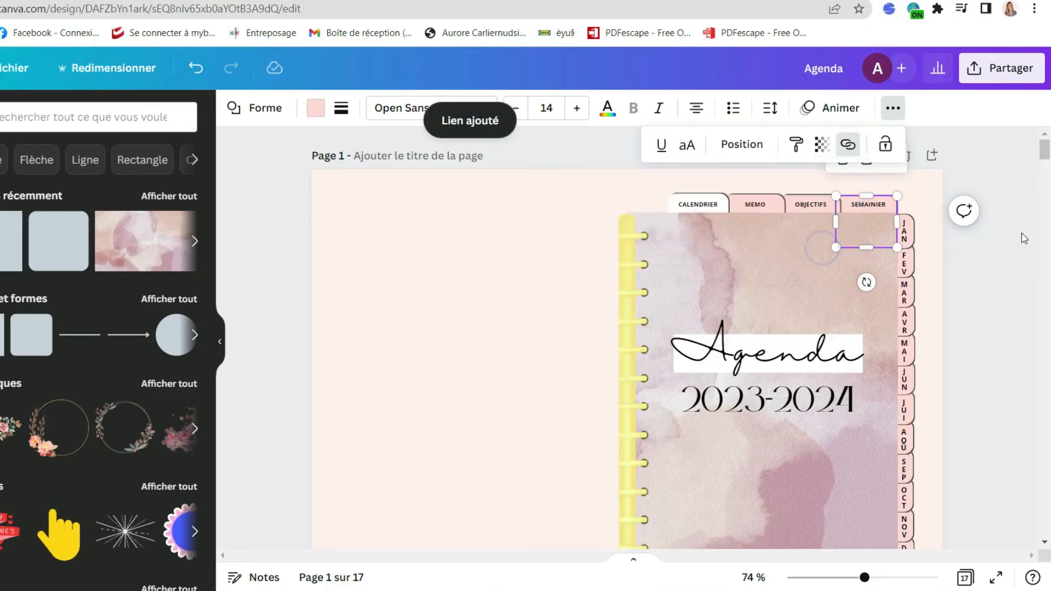
pyautogui.scroll(-20, 1014, 213)
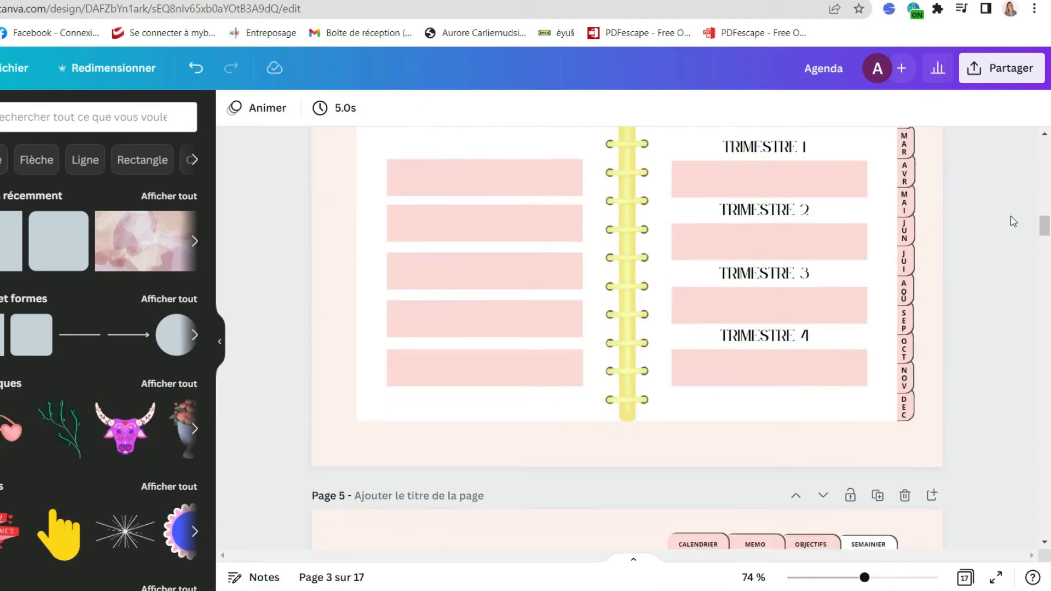
pyautogui.scroll(-3, 1030, 229)
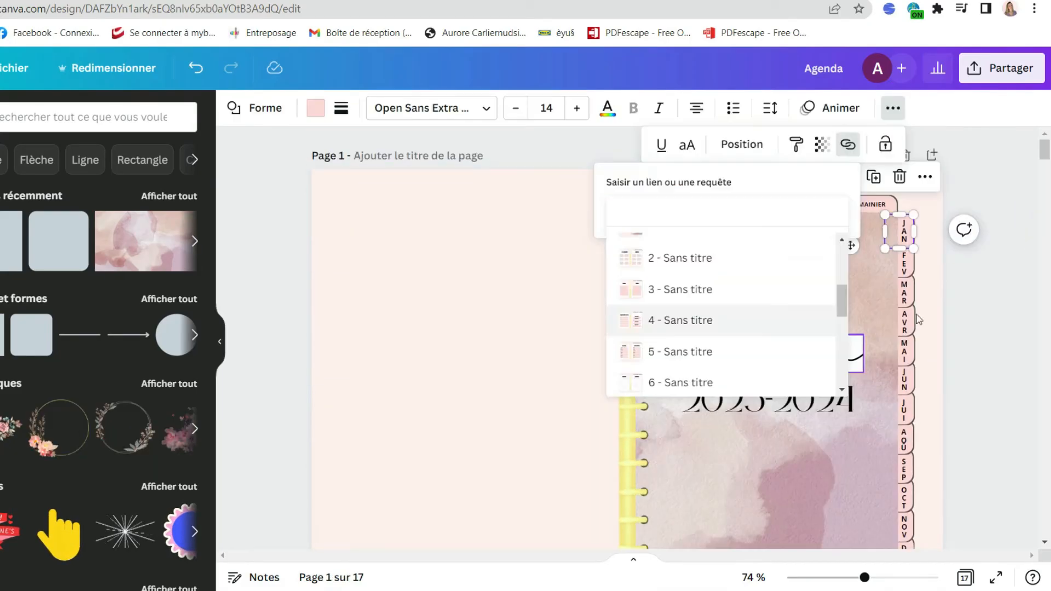
pyautogui.click(998, 274)
pyautogui.click(998, 274)
# Step: Title page 6 "janvier" and page 7 "fevrier" so the monthly pages carry their month names
pyautogui.scroll(-10, 998, 273)
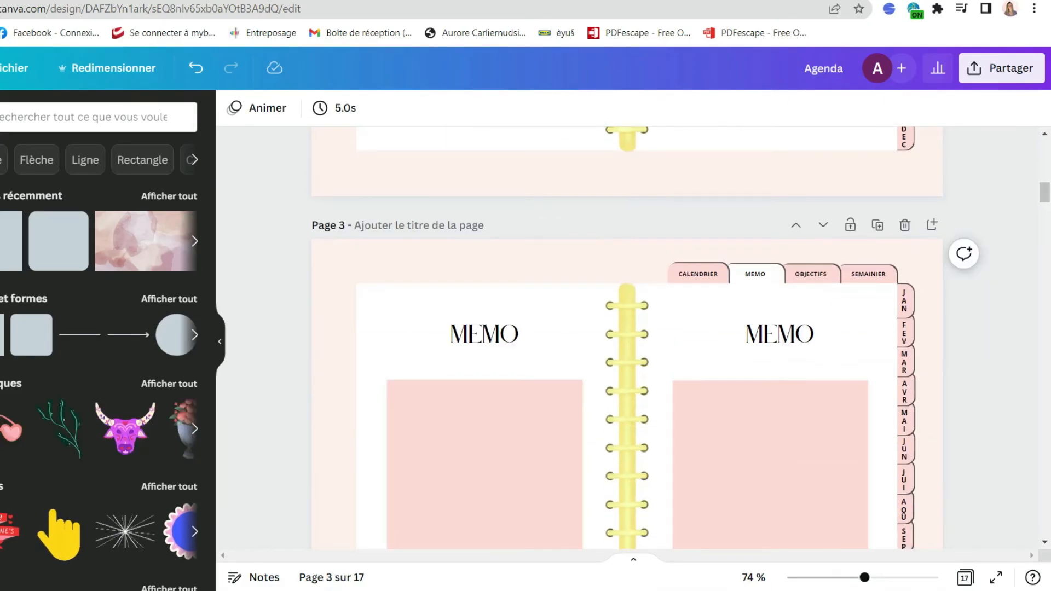
pyautogui.click(971, 427)
pyautogui.scroll(-14, 985, 377)
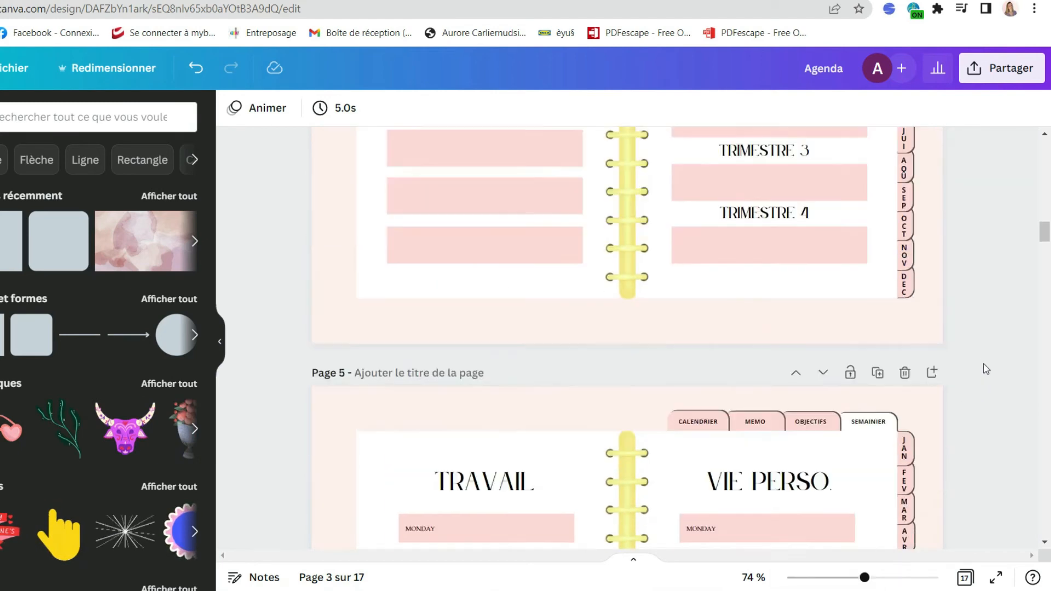
pyautogui.scroll(-10, 985, 370)
pyautogui.click(480, 176)
pyautogui.write('janvier')
pyautogui.scroll(-8, 480, 178)
pyautogui.click(436, 210)
pyautogui.write('fev')
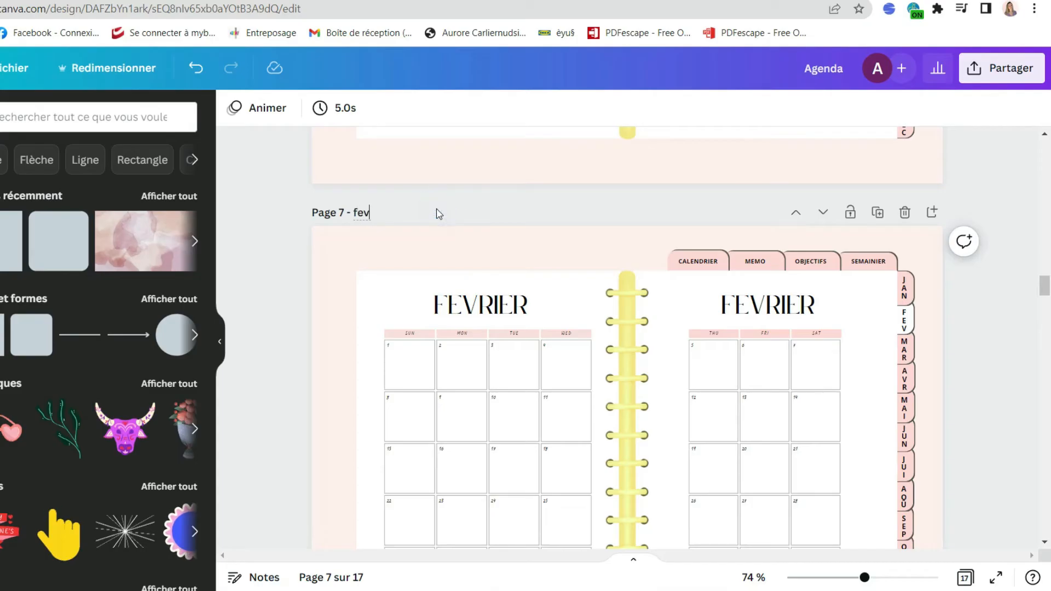
pyautogui.write('rier')
# Step: Title page 8 "mars" and page 9 "avril"
pyautogui.scroll(-8, 438, 214)
pyautogui.click(418, 254)
pyautogui.write('mars')
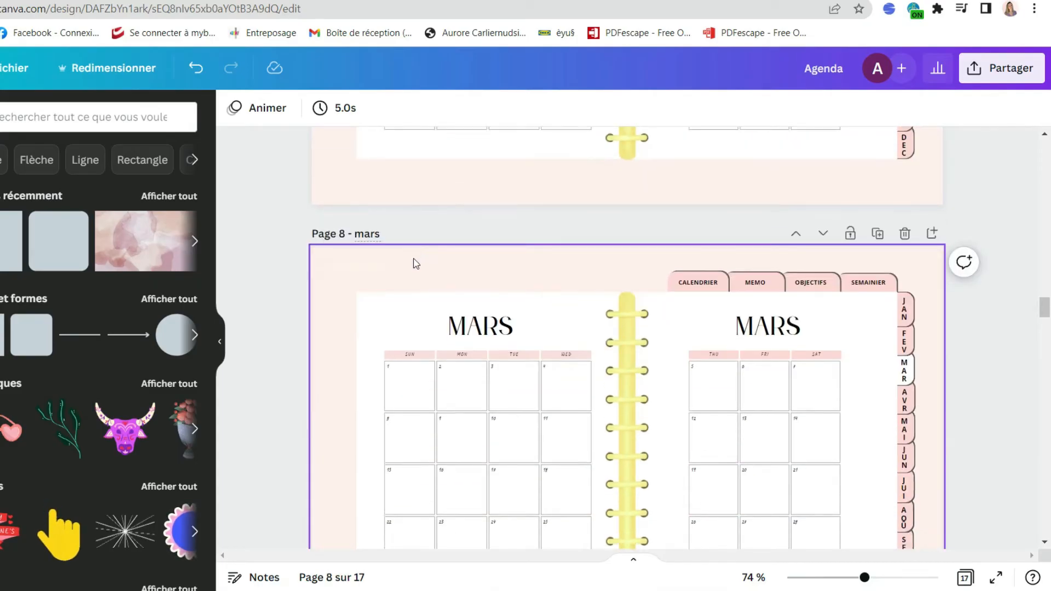
pyautogui.scroll(-8, 419, 254)
pyautogui.click(429, 279)
pyautogui.write('avril')
# Step: Title page 10 "mai" and page 11 "juin"
pyautogui.scroll(-5, 459, 323)
pyautogui.scroll(-5, 459, 323)
pyautogui.click(404, 164)
pyautogui.write('mai')
pyautogui.scroll(-5, 536, 328)
pyautogui.write('jui')
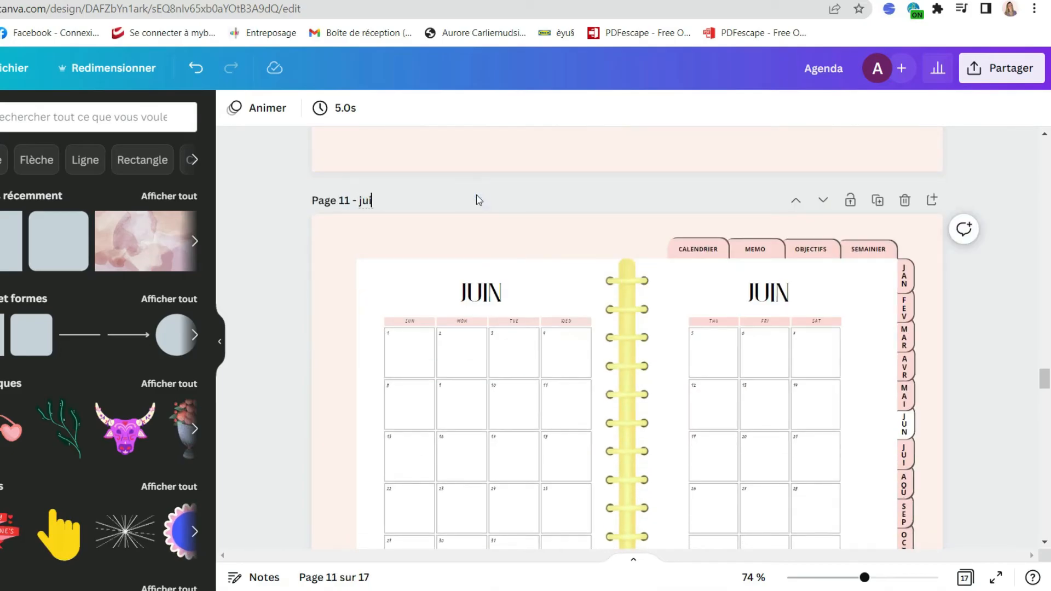
# Step: Title page 12 "juillet" and give page 13 its month name, August in French, as title
pyautogui.scroll(-8, 476, 200)
pyautogui.click(466, 232)
pyautogui.write('juillet')
pyautogui.scroll(-5, 438, 267)
pyautogui.click(418, 423)
pyautogui.write('ao')
# Step: Title the October page "octobre" and the November page "novembre"
pyautogui.scroll(-10, 421, 378)
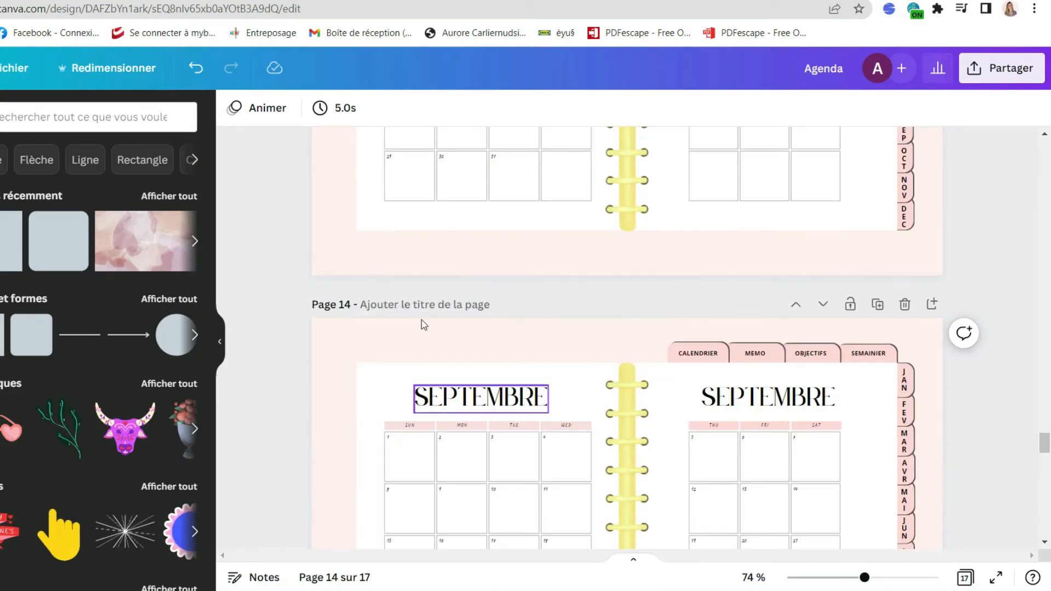
pyautogui.scroll(-5, 424, 316)
pyautogui.click(408, 332)
pyautogui.write('octobre')
pyautogui.scroll(-8, 405, 330)
pyautogui.click(431, 297)
pyautogui.write('novembre')
# Step: Title page 17 "décembre" and save the design
pyautogui.scroll(-5, 435, 301)
pyautogui.click(444, 404)
pyautogui.write('décembre')
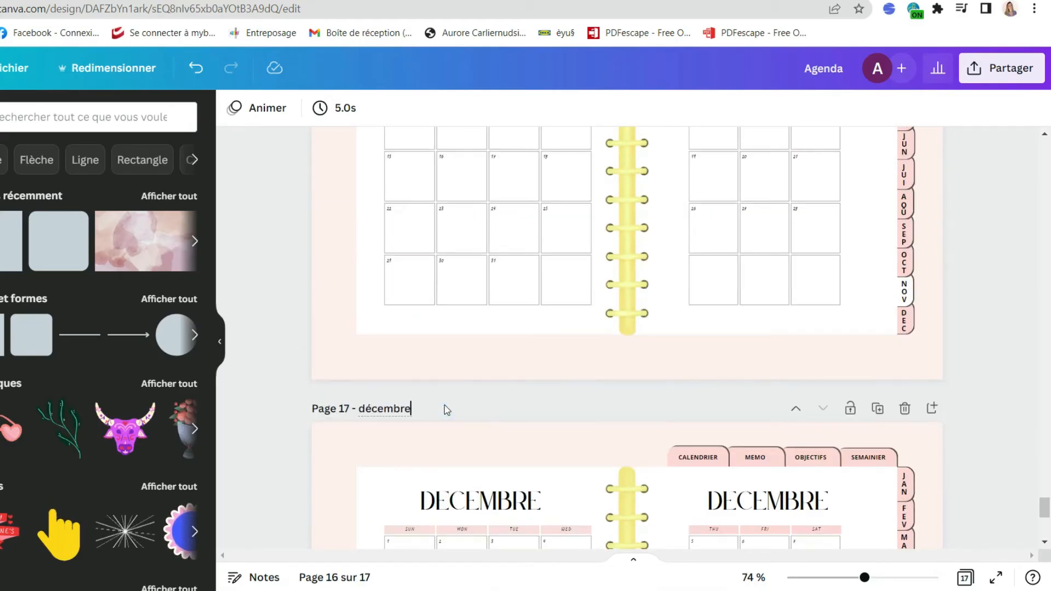
pyautogui.scroll(-5, 918, 486)
pyautogui.moveTo(1044, 526); pyautogui.dragTo(1048, 62)
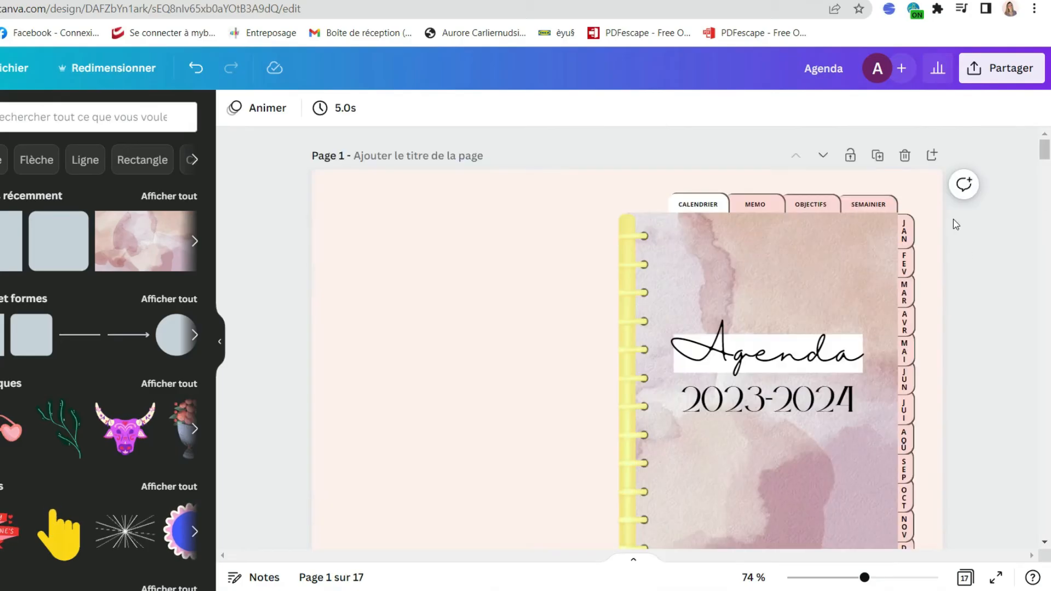
pyautogui.click(34, 70)
pyautogui.click(61, 279)
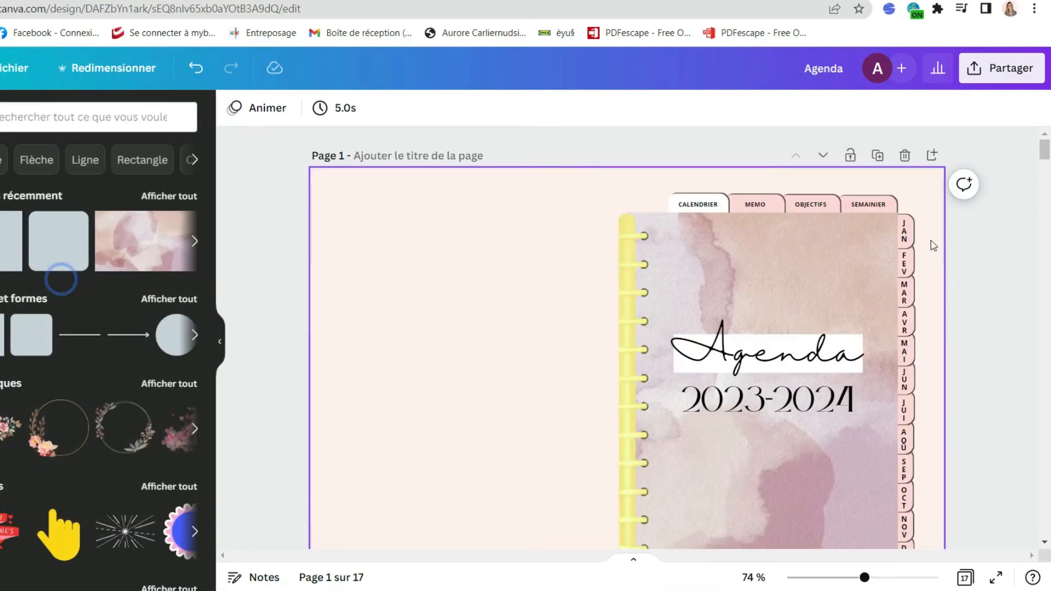
# Step: Link the JAN tab on the cover page to page 6, the janvier page
pyautogui.click(904, 230)
pyautogui.click(925, 176)
pyautogui.click(888, 108)
pyautogui.click(849, 144)
pyautogui.click(910, 231)
pyautogui.click(893, 109)
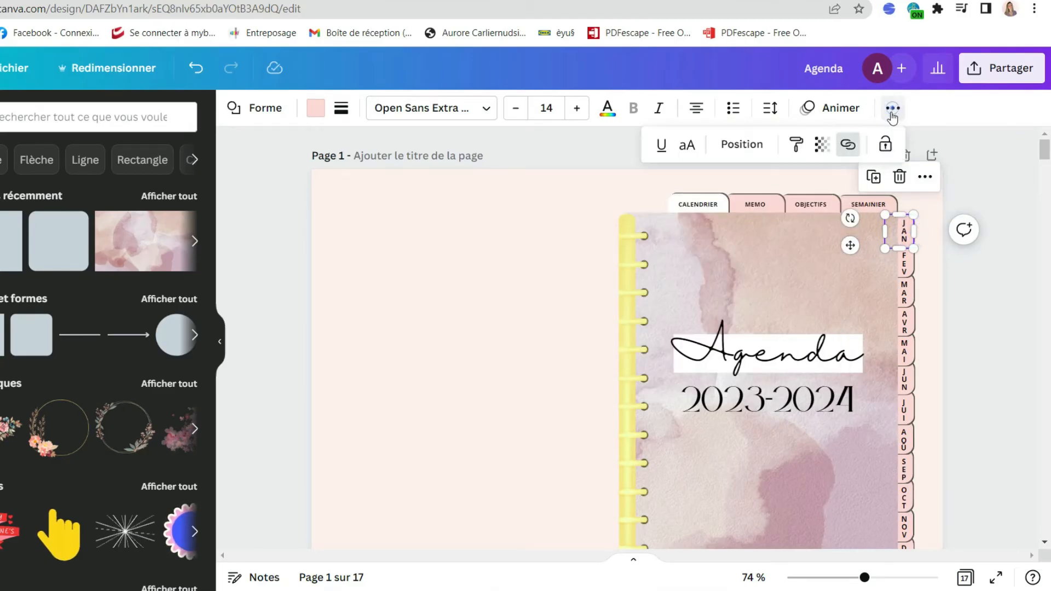
pyautogui.click(846, 146)
pyautogui.click(816, 240)
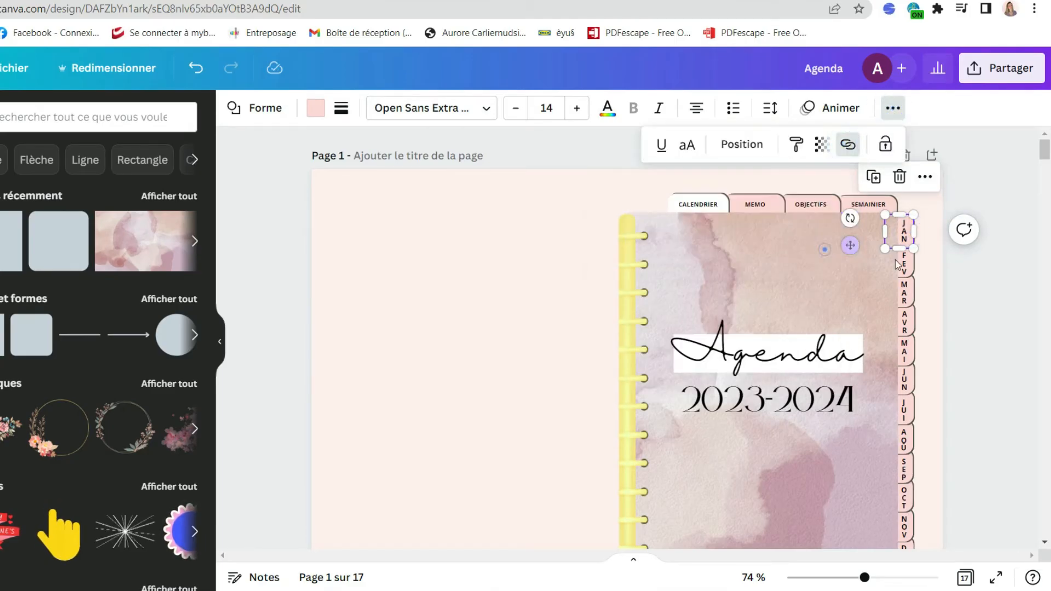
# Step: Link the FEV tab on the cover page to page 7, the fevrier page
pyautogui.click(910, 266)
pyautogui.click(848, 144)
pyautogui.write('7')
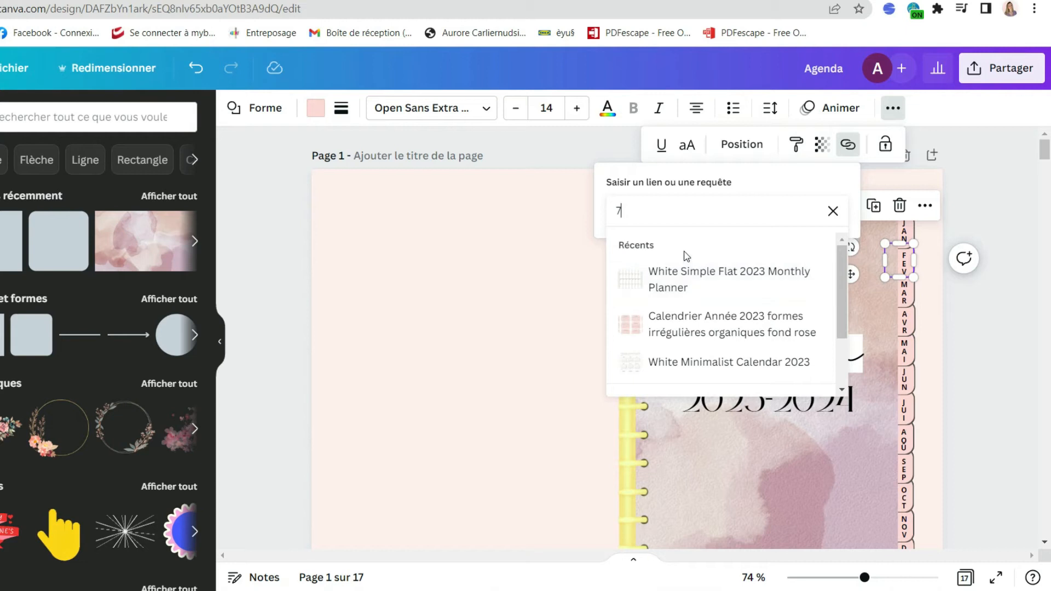
pyautogui.scroll(-2, 722, 287)
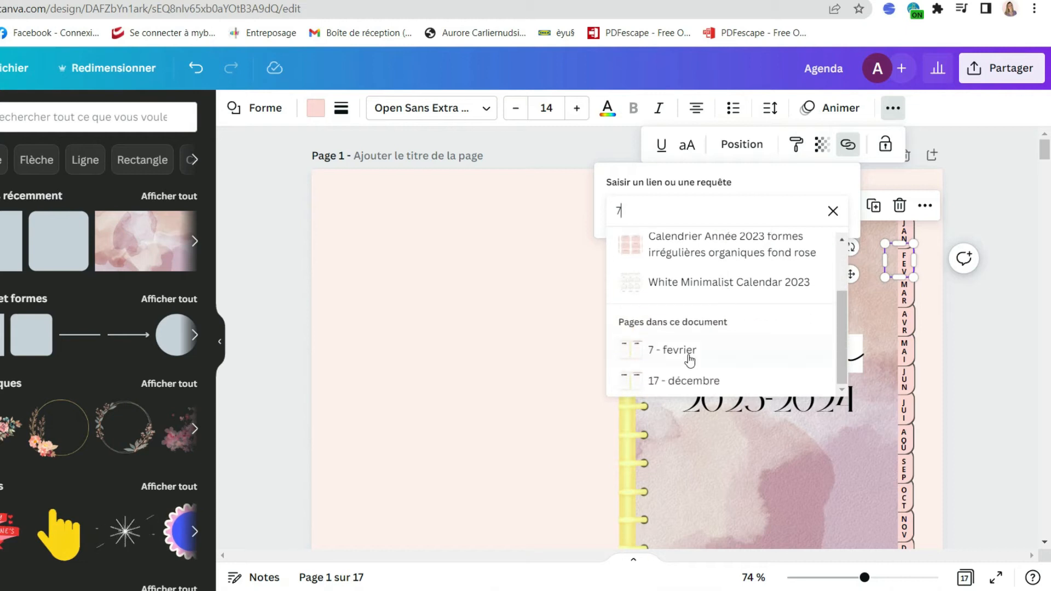
pyautogui.click(674, 350)
pyautogui.click(817, 247)
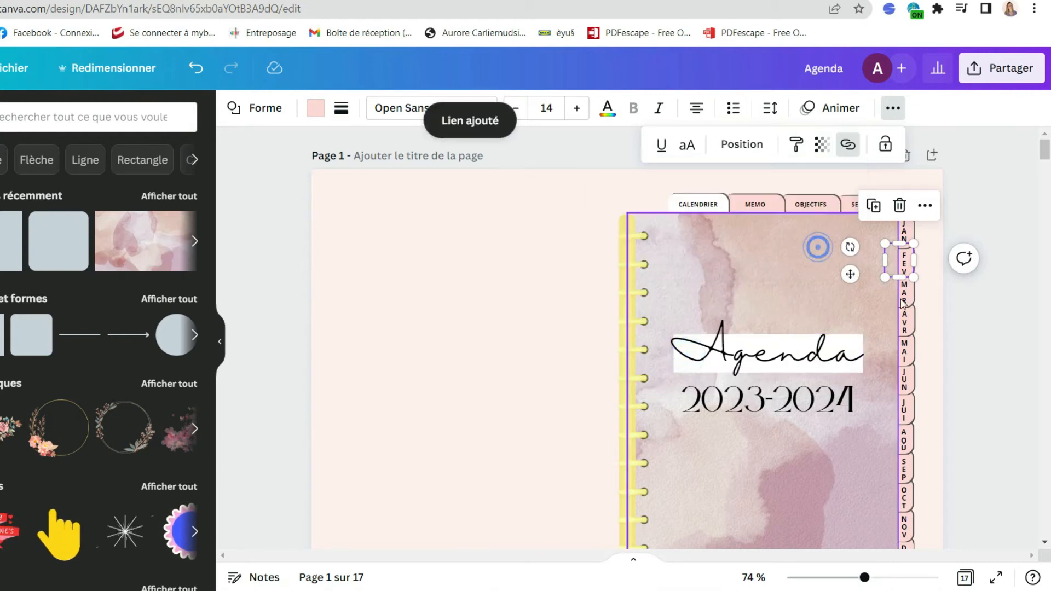
# Step: Link the MAR tab on the cover page to the March page
pyautogui.click(911, 294)
pyautogui.click(892, 109)
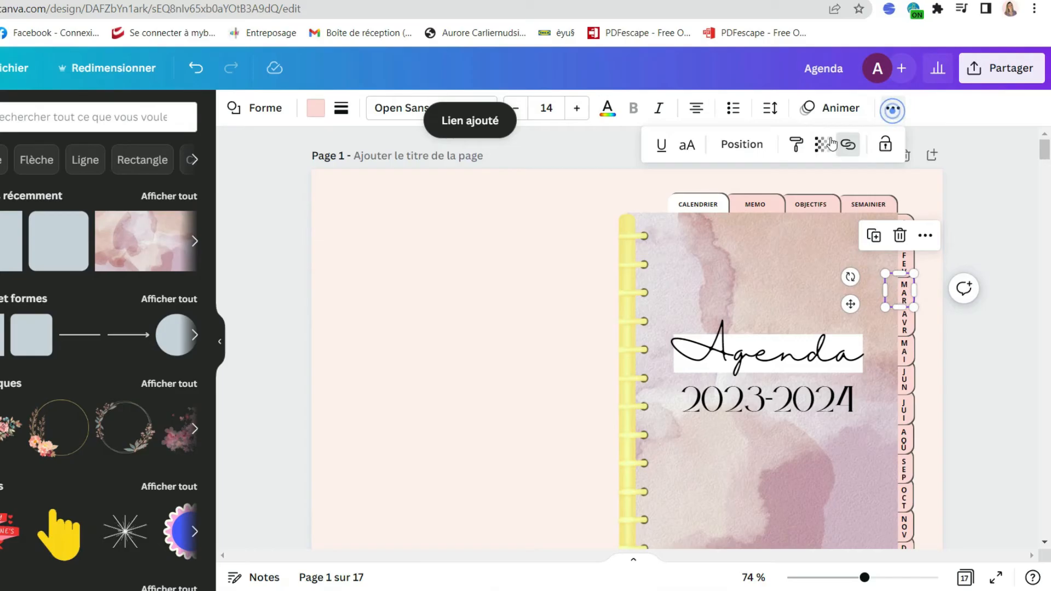
pyautogui.click(846, 148)
pyautogui.click(813, 247)
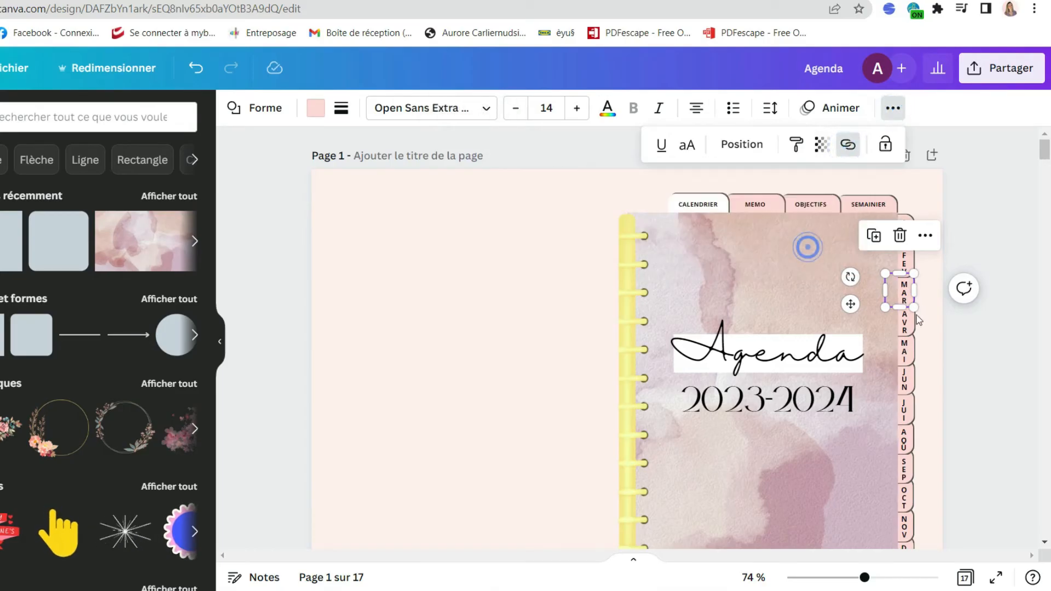
# Step: Link the AVR tab on the cover page to page 9, the avril page
pyautogui.click(893, 110)
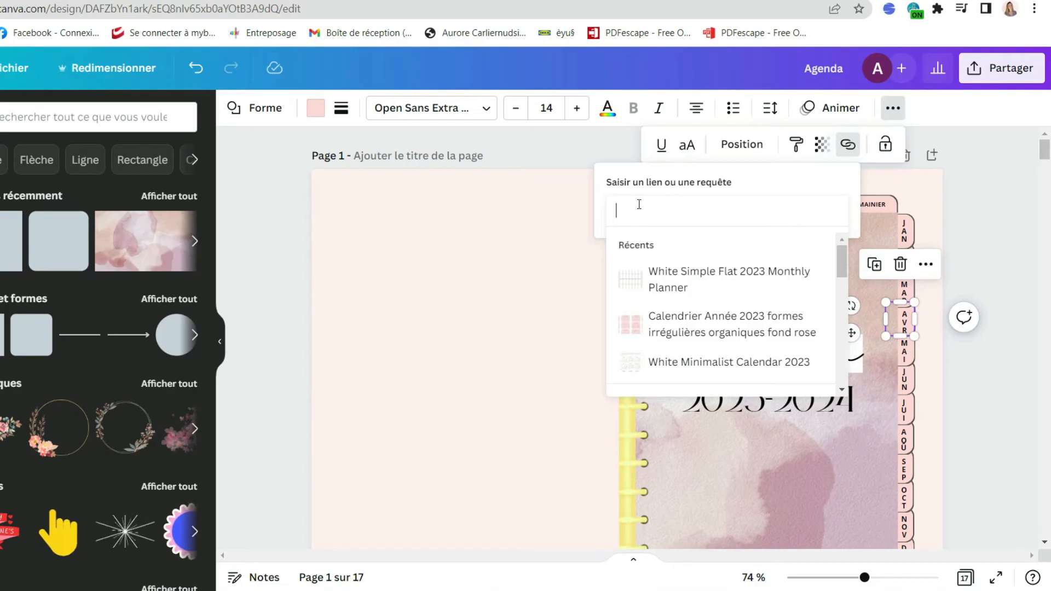
pyautogui.scroll(-1, 706, 328)
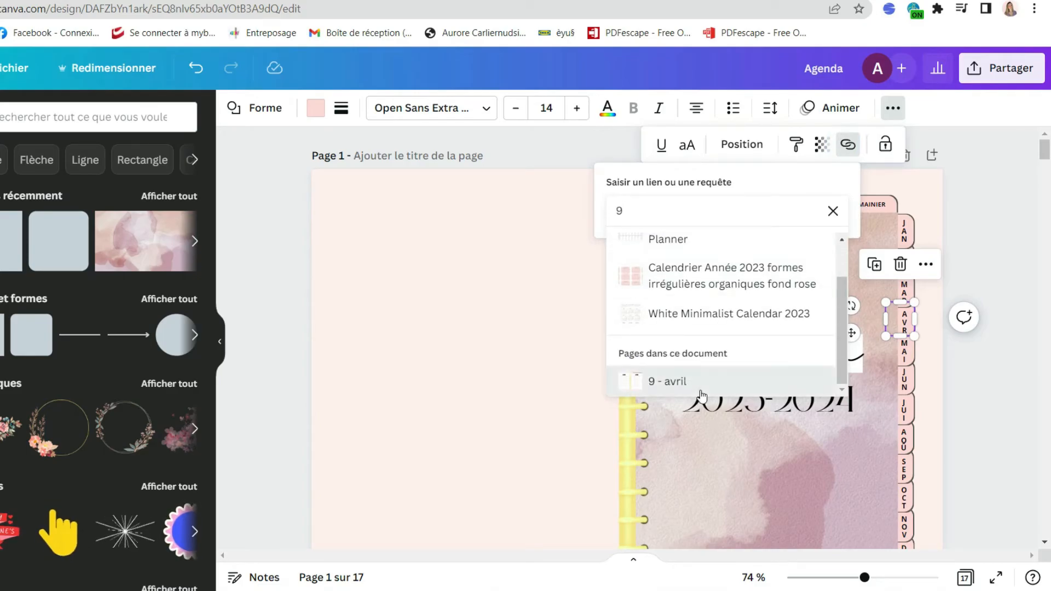
pyautogui.click(690, 377)
pyautogui.click(814, 247)
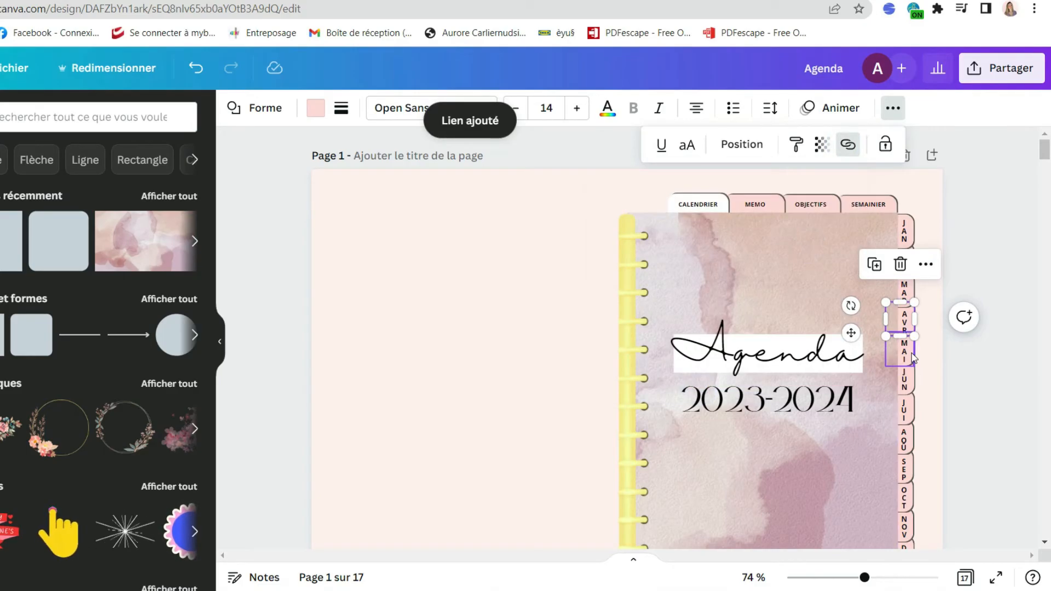
# Step: Link the MAI tab on the cover page to page 10, the mai page
pyautogui.click(908, 353)
pyautogui.click(891, 109)
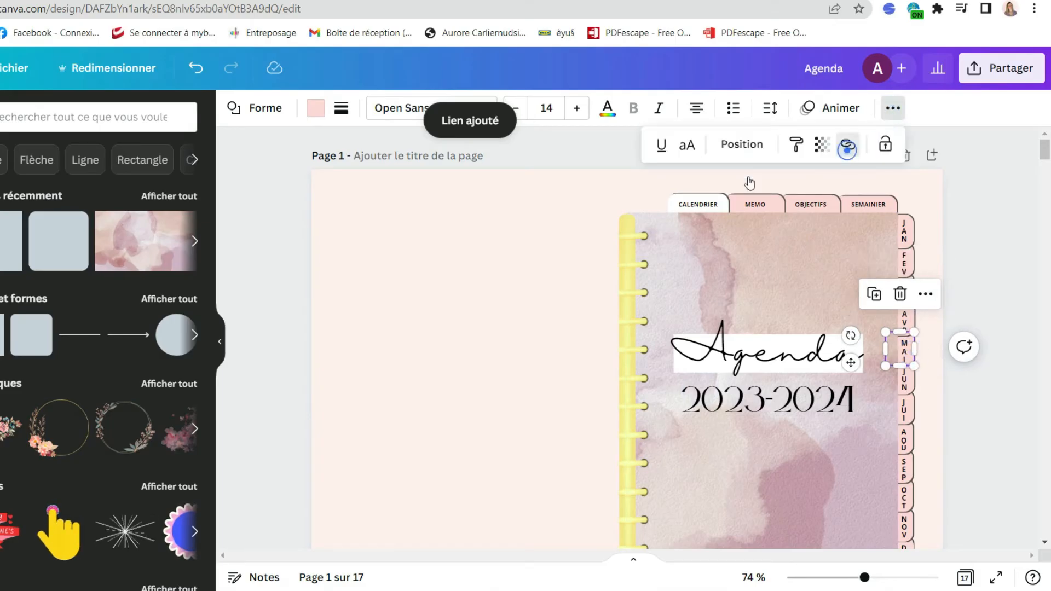
pyautogui.write('10')
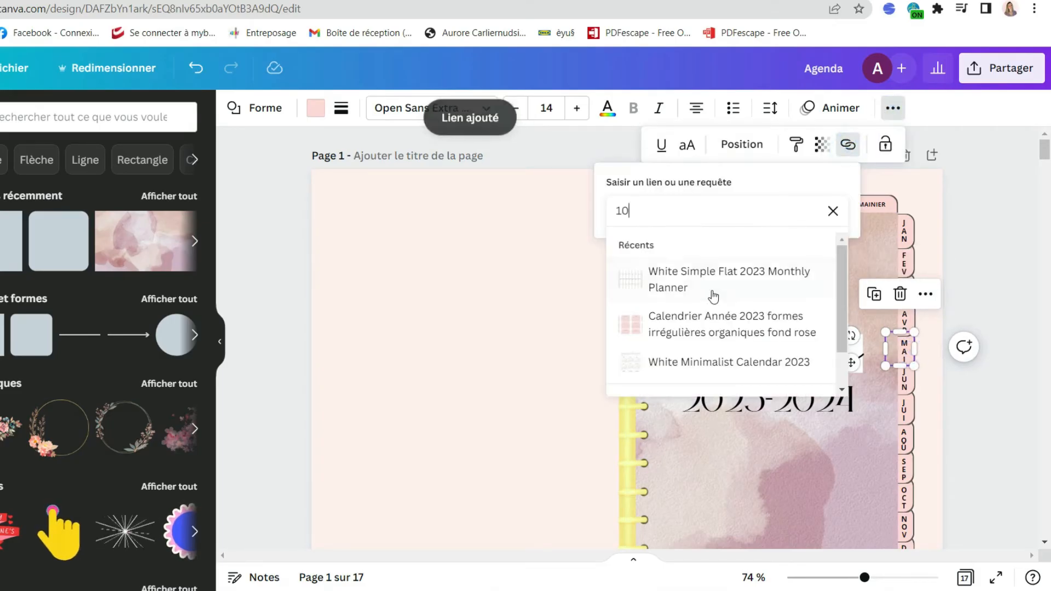
pyautogui.click(712, 378)
pyautogui.click(819, 244)
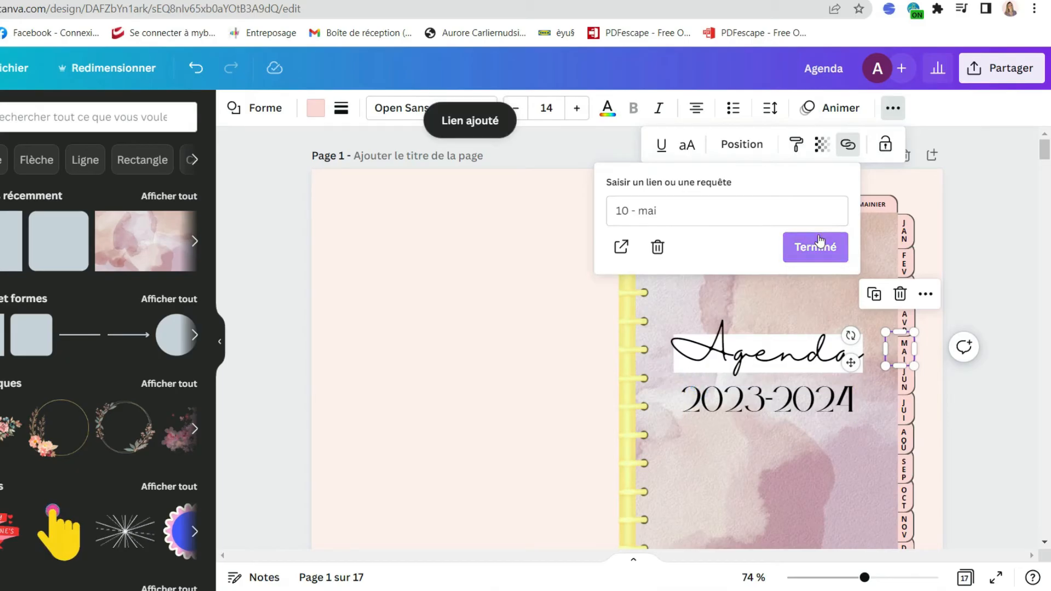
# Step: Link the JUN tab on the cover page to page 11, the June page
pyautogui.click(909, 378)
pyautogui.click(892, 108)
pyautogui.click(846, 145)
pyautogui.write('11')
pyautogui.click(717, 378)
# Step: Link the JUI tab on the cover page to page 12, the juillet page
pyautogui.click(903, 408)
pyautogui.click(847, 144)
pyautogui.write('12')
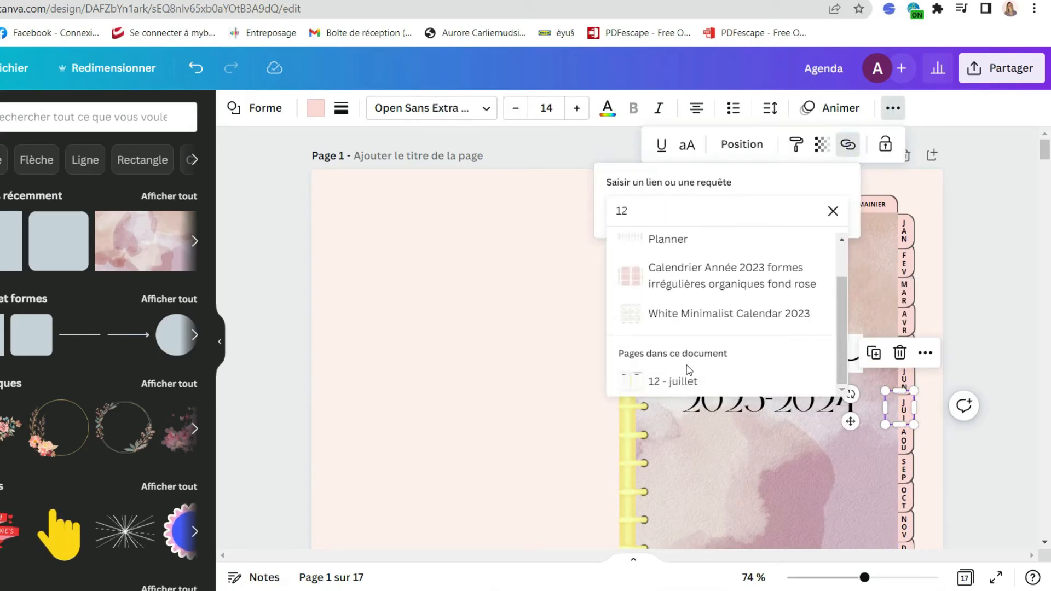
pyautogui.click(687, 378)
# Step: Link the AOU tab on the cover page to page 13, the August page
pyautogui.click(904, 444)
pyautogui.click(892, 108)
pyautogui.click(846, 144)
pyautogui.write('13')
pyautogui.click(711, 378)
# Step: Link the SEP tab on the cover page to page 14, the septembre page
pyautogui.click(903, 467)
pyautogui.click(847, 144)
pyautogui.write('14')
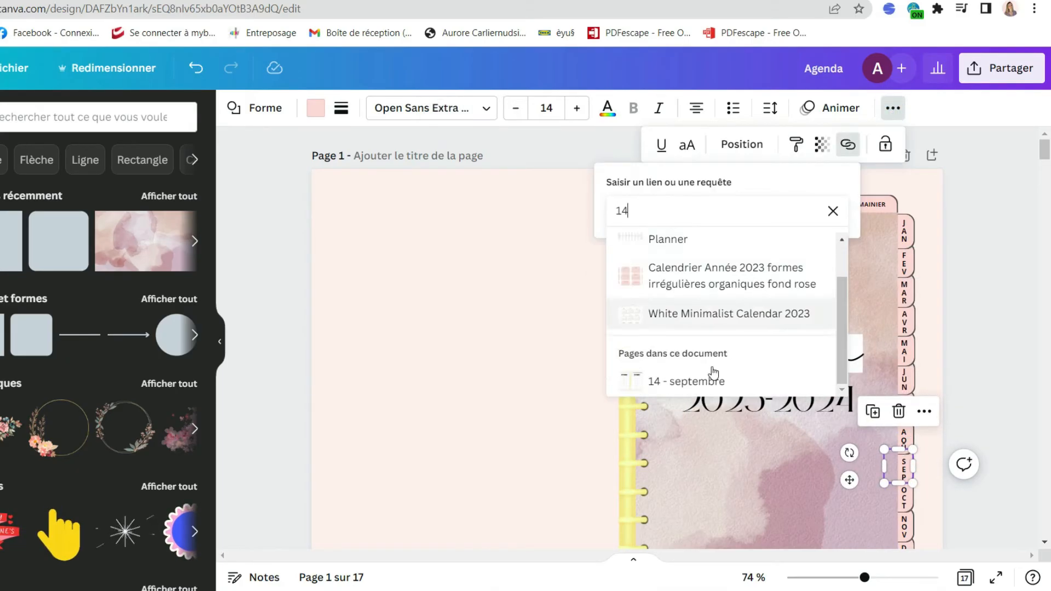
pyautogui.click(710, 379)
# Step: Link the OCT tab on the cover page to page 15, the octobre page
pyautogui.scroll(-1, 876, 383)
pyautogui.click(908, 422)
pyautogui.click(893, 108)
pyautogui.click(847, 144)
pyautogui.write('15')
# Step: Link the NOV tab on the cover page to page 16, the novembre page
pyautogui.click(892, 108)
pyautogui.click(846, 144)
pyautogui.write('16')
pyautogui.click(744, 375)
# Step: Link the DEC tab on the cover page to page 17, the décembre page
pyautogui.click(903, 477)
pyautogui.click(892, 108)
pyautogui.click(847, 143)
pyautogui.write('17')
# Step: Select and copy all the linked month tabs and section tabs on the cover page
pyautogui.moveTo(1000, 137); pyautogui.dragTo(906, 497)
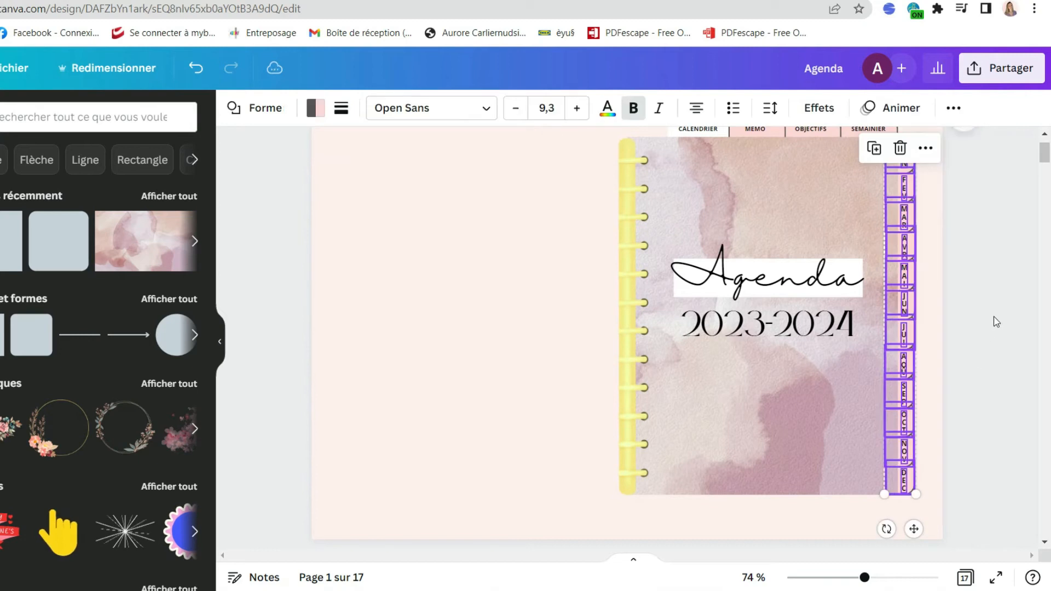
pyautogui.scroll(1, 656, 189)
pyautogui.moveTo(657, 184); pyautogui.dragTo(876, 211)
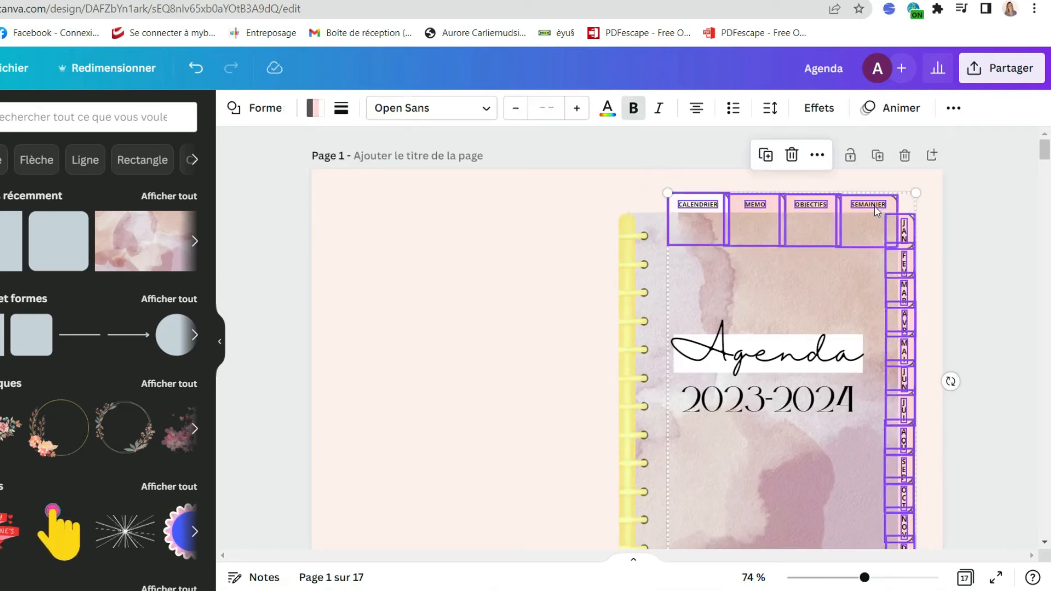
# Step: Delete the old month tabs and section tabs from page 2, the annual calendar spread
pyautogui.scroll(-10, 938, 235)
pyautogui.moveTo(984, 173); pyautogui.dragTo(907, 497)
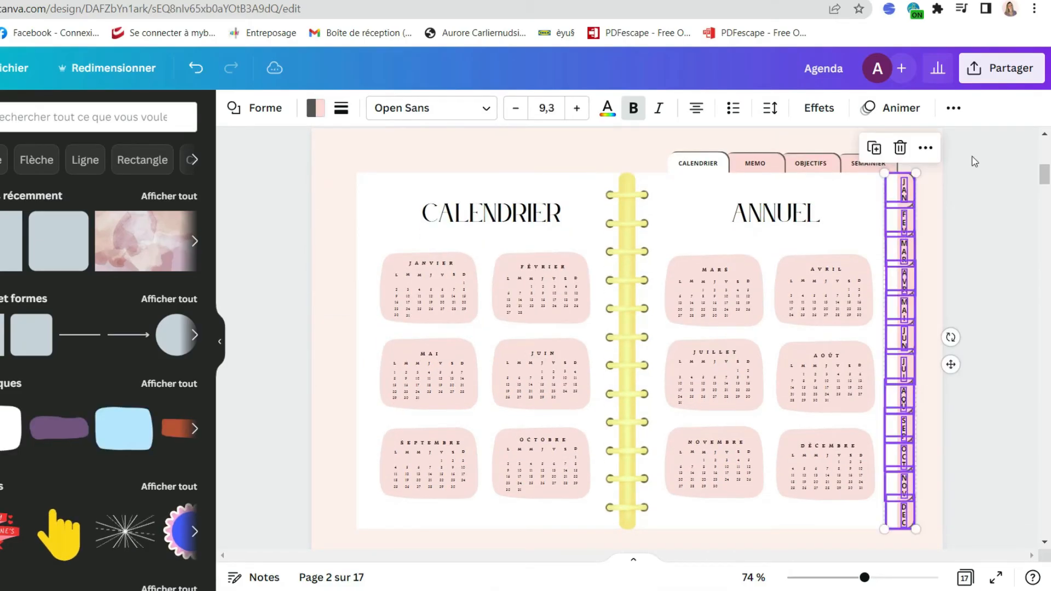
pyautogui.press('Delete')
pyautogui.moveTo(977, 152); pyautogui.dragTo(663, 165)
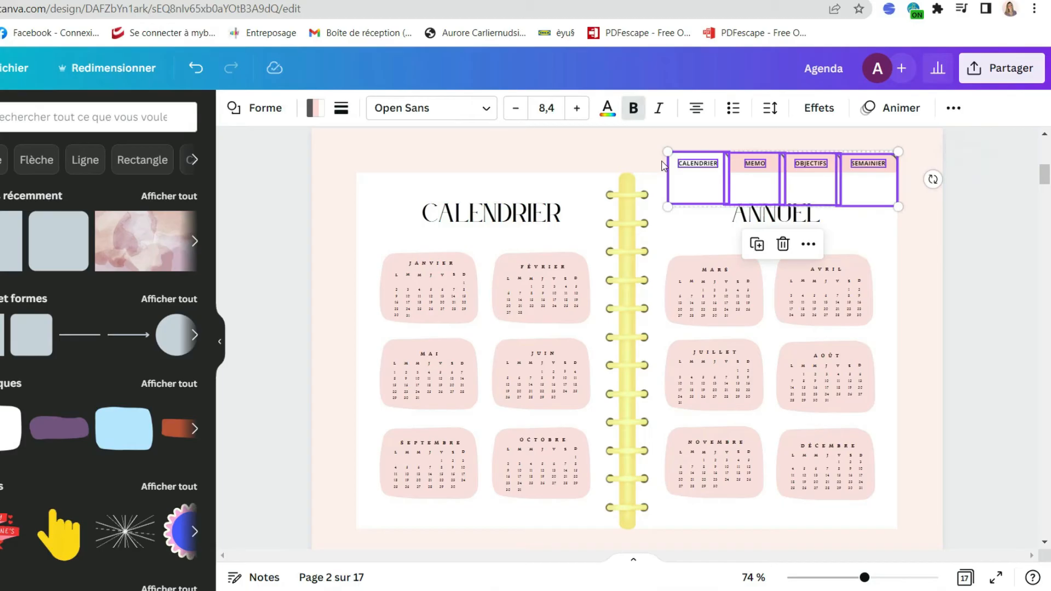
pyautogui.press('Delete')
# Step: Paste the linked tabs onto page 2 and send them to the back, behind the white planner pages
pyautogui.hotkey('ctrl', 'z')
pyautogui.hotkey('ctrl', 'z')
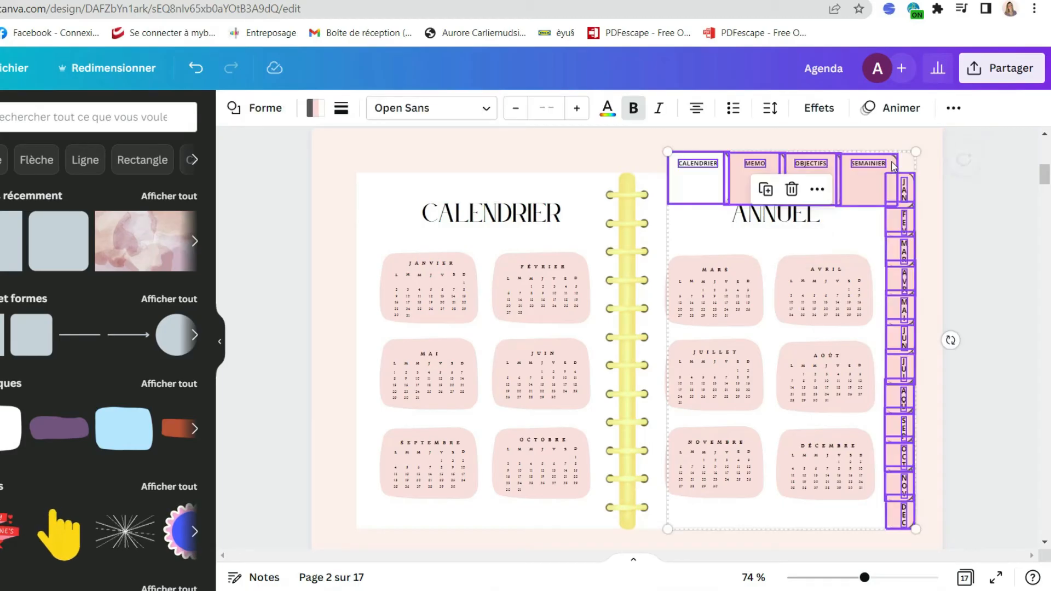
pyautogui.rightClick(891, 161)
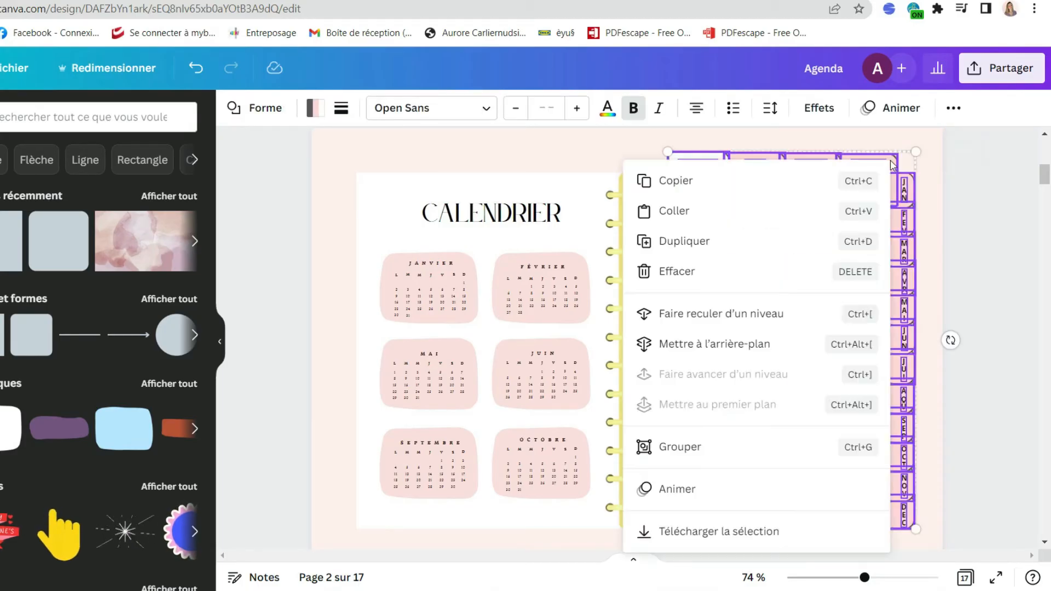
pyautogui.click(783, 315)
pyautogui.rightClick(874, 160)
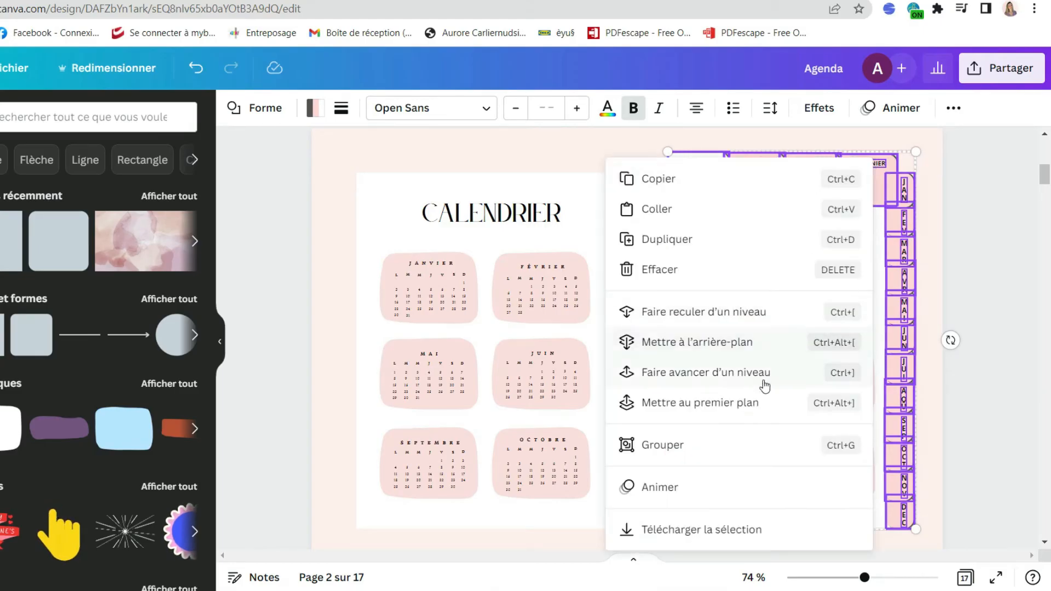
pyautogui.click(745, 340)
pyautogui.click(973, 271)
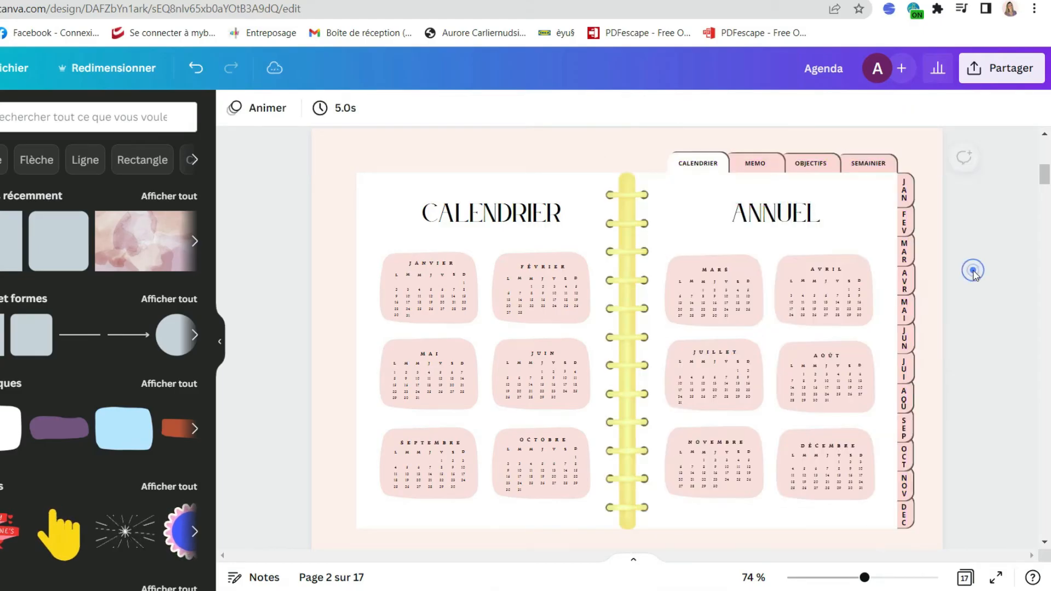
# Step: Check the link target of the pasted MAI tab on page 2
pyautogui.scroll(-7, 985, 257)
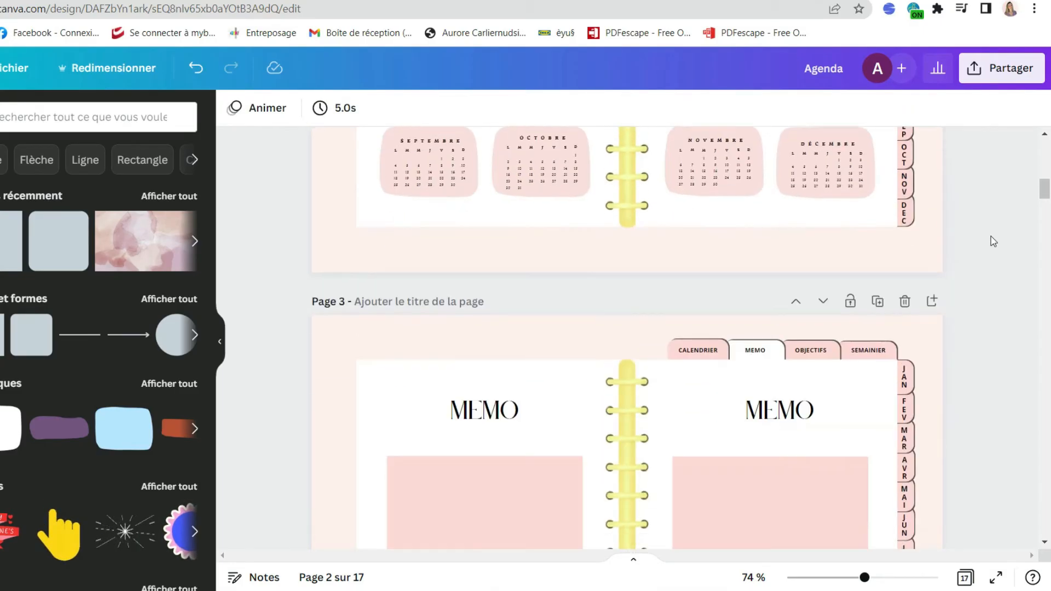
pyautogui.scroll(-2, 992, 240)
pyautogui.scroll(6, 992, 240)
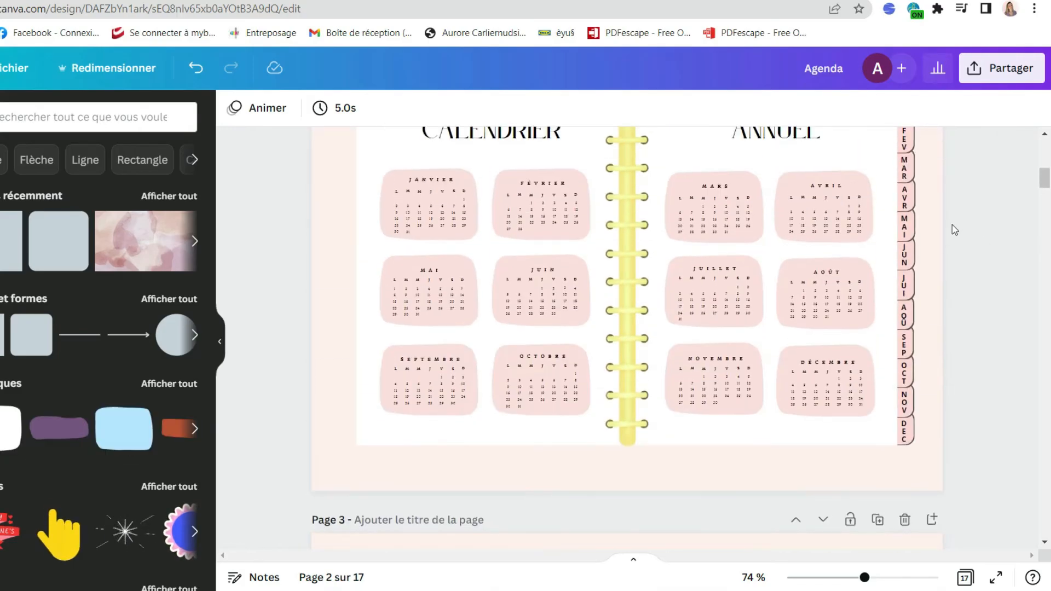
pyautogui.click(910, 228)
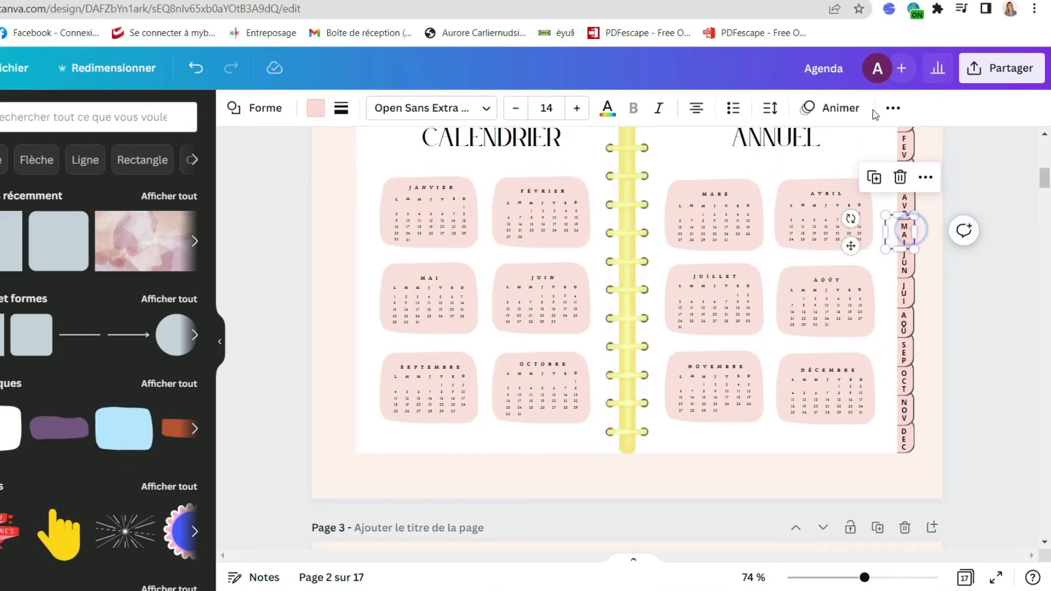
pyautogui.click(888, 109)
pyautogui.click(848, 145)
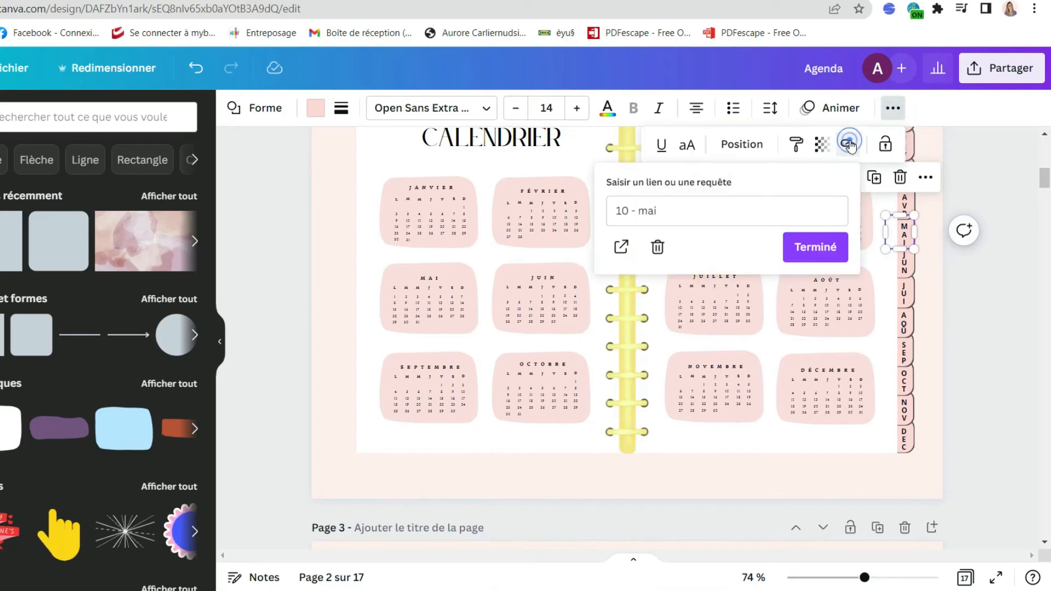
pyautogui.click(833, 253)
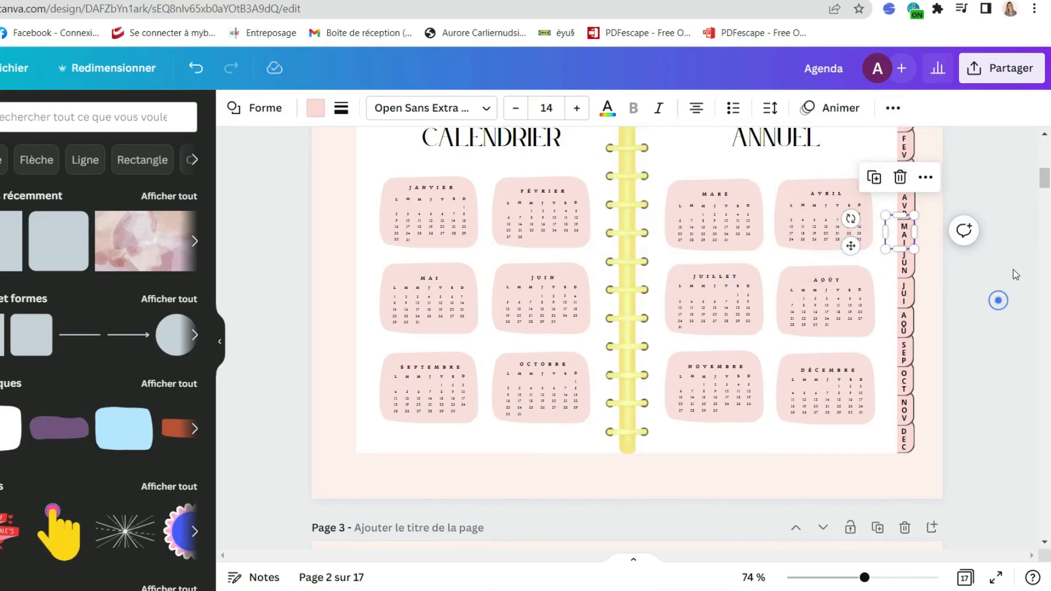
# Step: Delete the old month tabs and section tabs from page 3, the MEMO spread
pyautogui.scroll(-7, 996, 274)
pyautogui.moveTo(987, 197); pyautogui.dragTo(905, 550)
pyautogui.press('Delete')
pyautogui.moveTo(991, 170); pyautogui.dragTo(667, 239)
pyautogui.press('Delete')
# Step: Paste the linked tabs onto page 3 and send them to the back
pyautogui.hotkey('ctrl', 'z')
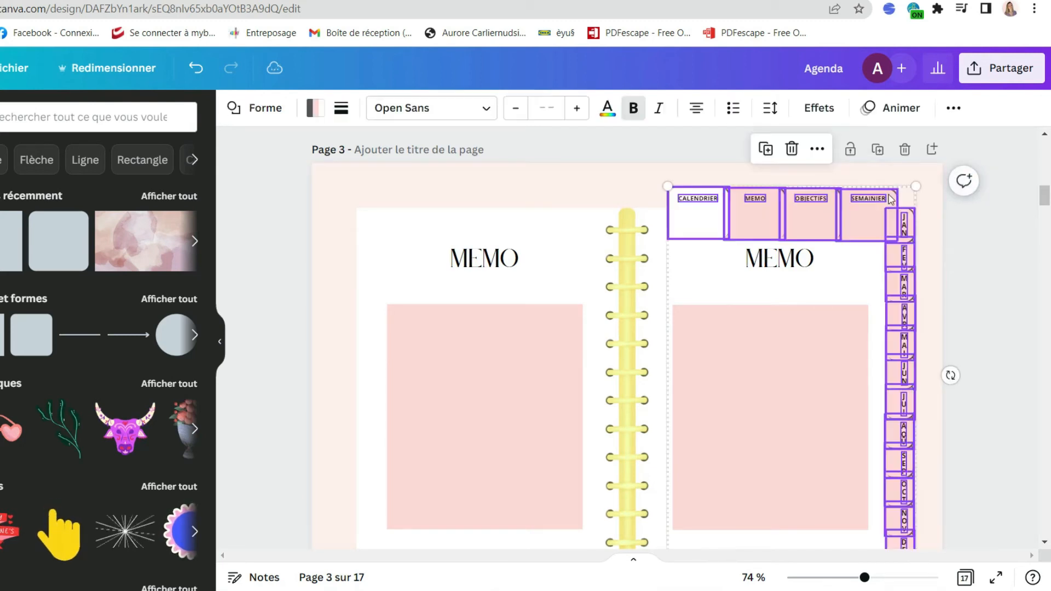
pyautogui.rightClick(889, 202)
pyautogui.click(810, 375)
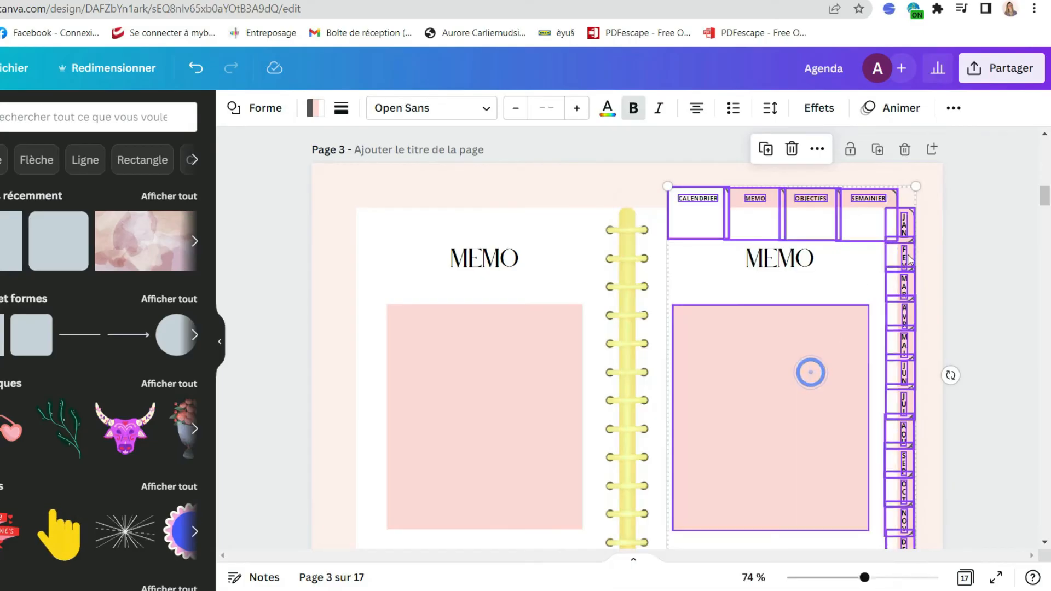
pyautogui.click(977, 235)
# Step: Recolour the CALENDRIER tab on page 3 light pink and the MEMO tab white
pyautogui.click(717, 194)
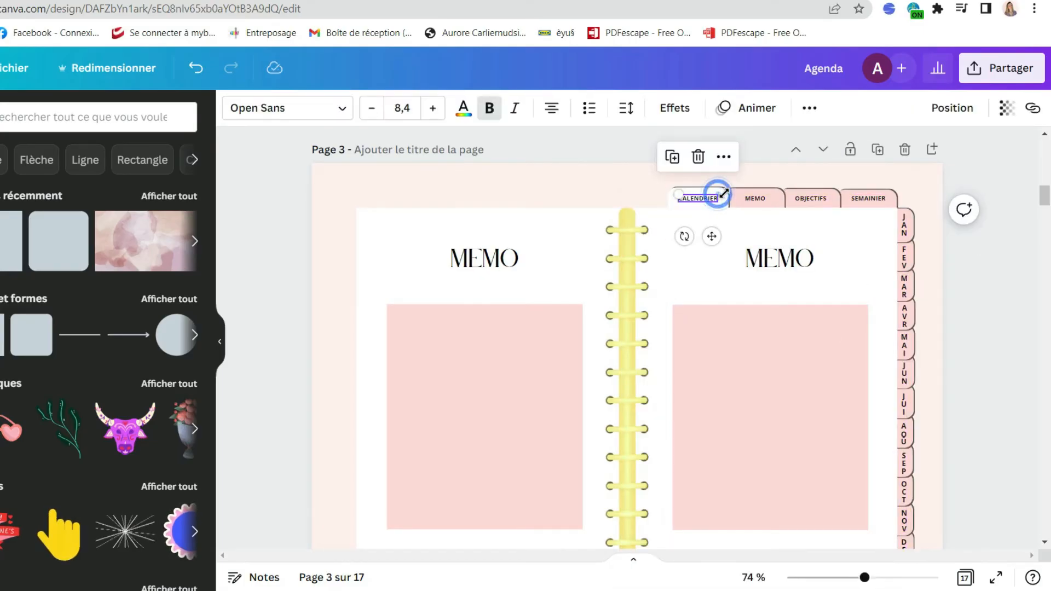
pyautogui.click(735, 179)
pyautogui.click(721, 192)
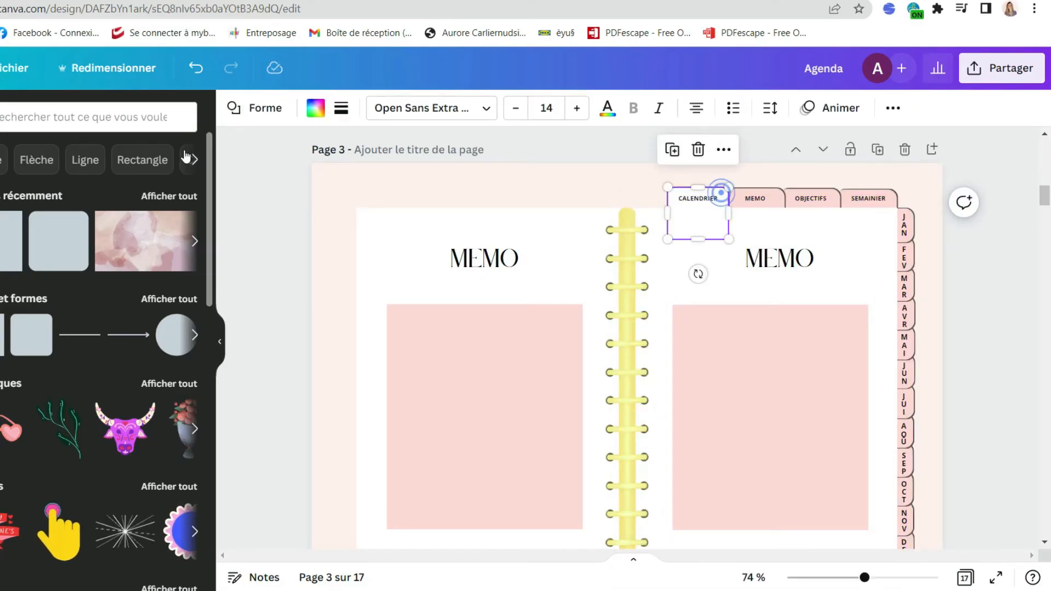
pyautogui.click(314, 113)
pyautogui.click(27, 227)
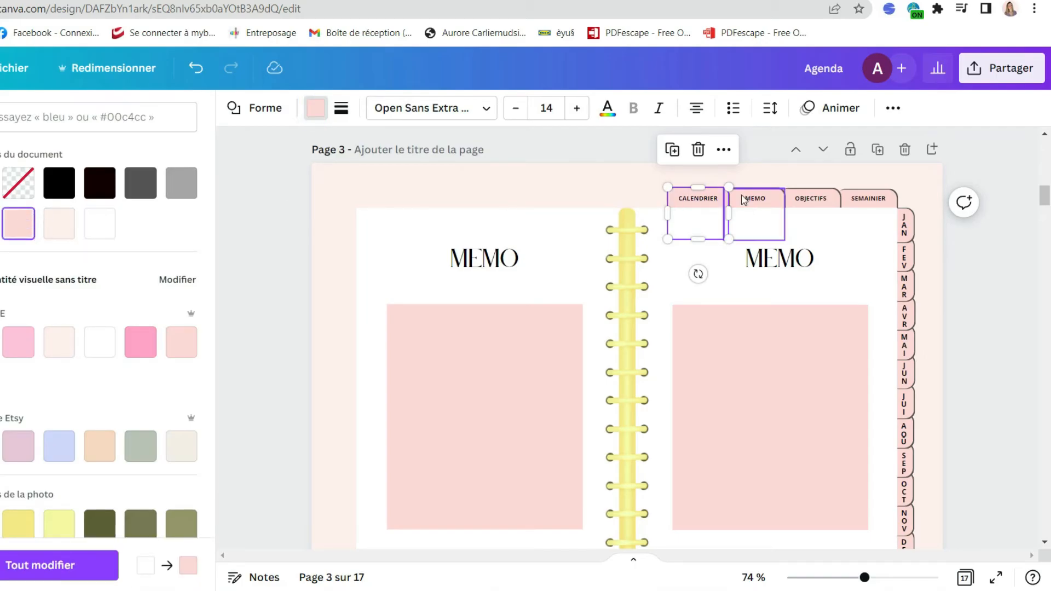
pyautogui.click(743, 200)
pyautogui.click(98, 225)
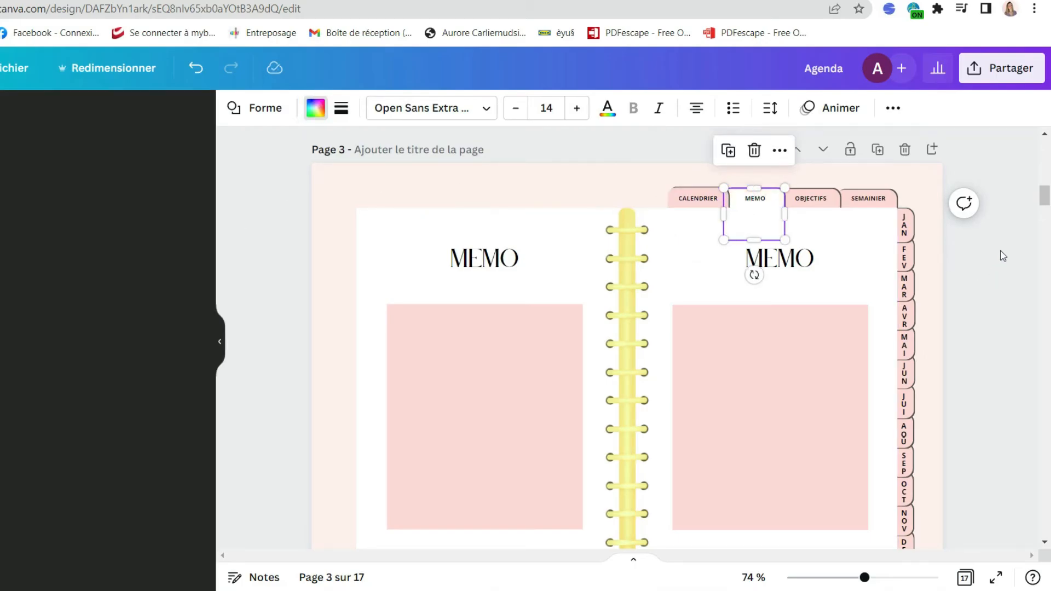
pyautogui.click(1000, 250)
# Step: Replace the old tabs on page 4, the OBJECTIFS 2023 spread, with the copied linked tabs
pyautogui.scroll(-8, 1013, 359)
pyautogui.moveTo(990, 131); pyautogui.dragTo(661, 162)
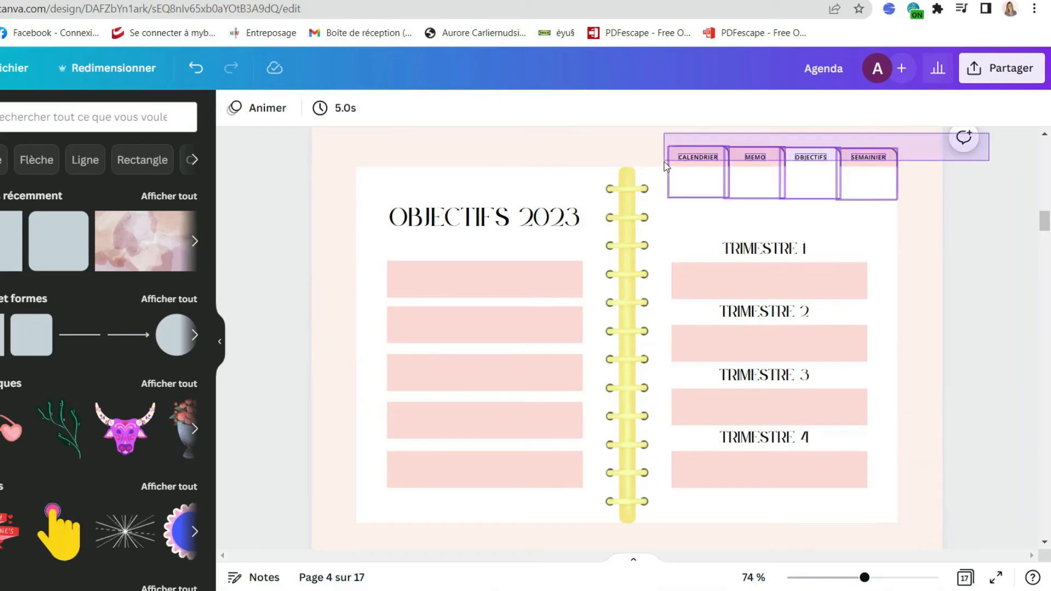
pyautogui.press('Delete')
pyautogui.hotkey('ctrl', 'v')
# Step: Recolour the CALENDRIER tab on page 4 light pink and the OBJECTIFS tab white
pyautogui.click(680, 147)
pyautogui.click(315, 108)
pyautogui.click(22, 223)
pyautogui.click(810, 167)
pyautogui.click(100, 224)
# Step: Send all the tabs on page 4 behind the white planner pages
pyautogui.moveTo(1023, 135); pyautogui.dragTo(694, 515)
pyautogui.rightClick(896, 195)
pyautogui.click(667, 214)
pyautogui.click(985, 272)
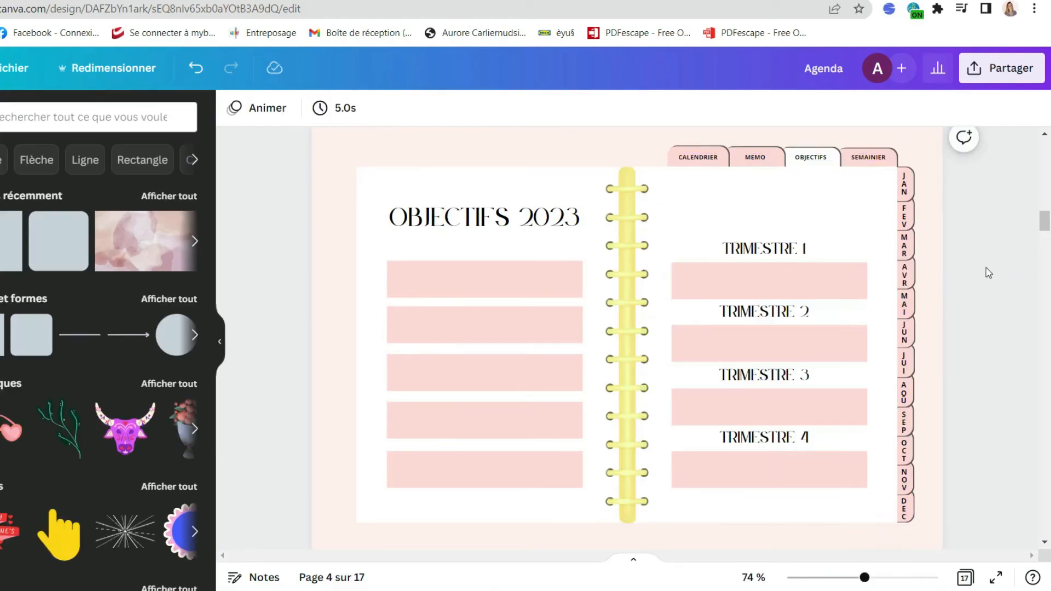
# Step: Send all the linked tabs on page 5 behind the planner pages
pyautogui.scroll(-8, 984, 272)
pyautogui.moveTo(1023, 171); pyautogui.dragTo(694, 541)
pyautogui.rightClick(881, 193)
pyautogui.click(752, 376)
# Step: Recolour the CALENDRIER and SEMAINIER tabs on page 5 to mark SEMAINIER as the active section
pyautogui.click(693, 193)
pyautogui.click(316, 108)
pyautogui.click(865, 194)
# Step: Replace the old tabs on page 6, the JANVIER spread, with the linked tabs and send them behind the planner pages
pyautogui.scroll(-8, 996, 219)
pyautogui.moveTo(1014, 158); pyautogui.dragTo(694, 515)
pyautogui.press('Delete')
pyautogui.hotkey('ctrl', 'v')
pyautogui.moveTo(996, 181); pyautogui.dragTo(635, 520)
pyautogui.rightClick(875, 493)
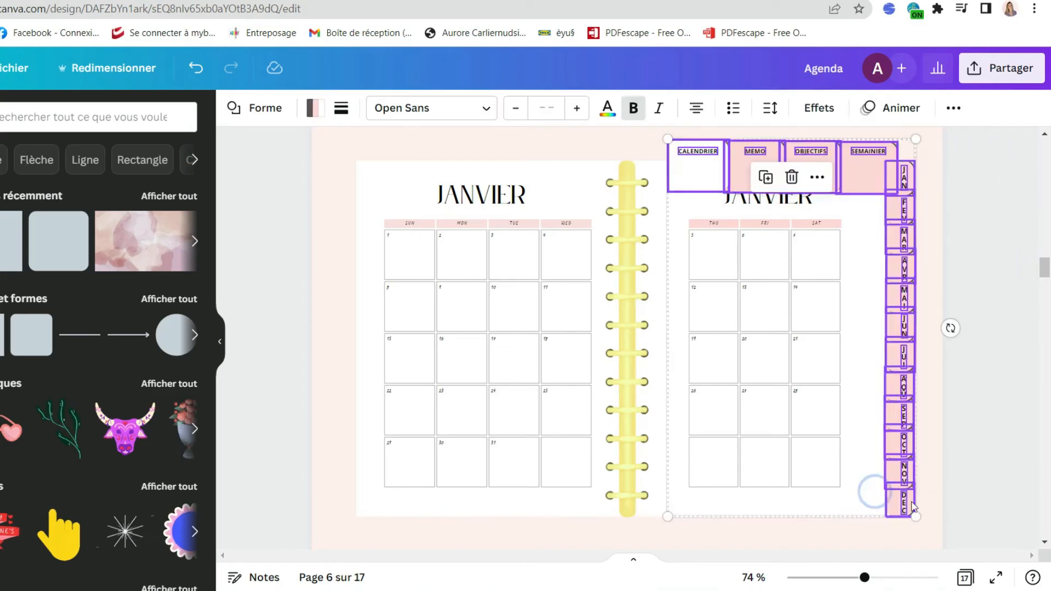
pyautogui.click(752, 376)
# Step: Recolour the CALENDRIER and JAN tabs on page 6 to mark JAN as the active section
pyautogui.click(698, 153)
pyautogui.click(315, 108)
pyautogui.click(18, 224)
pyautogui.click(903, 177)
pyautogui.click(987, 279)
# Step: Replace the tabs on page 7, the FEVRIER spread, with the linked set behind the planner pages, and recolour its CALENDRIER tab
pyautogui.scroll(-8, 996, 244)
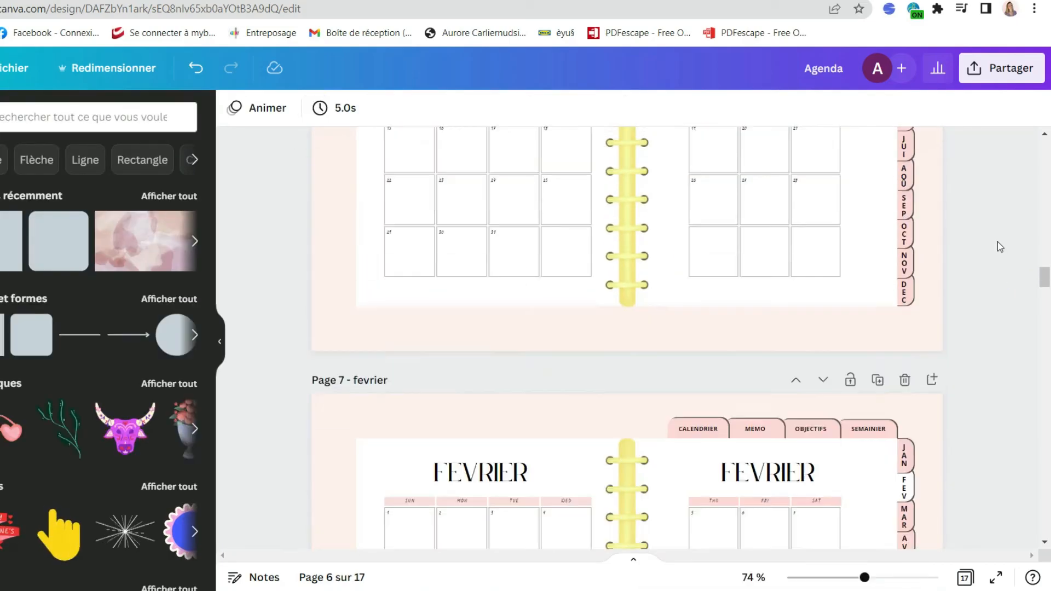
pyautogui.moveTo(983, 164); pyautogui.dragTo(892, 542)
pyautogui.press('Delete')
pyautogui.hotkey('ctrl', 'v')
pyautogui.hotkey('ctrl', 'alt', '[')
pyautogui.click(698, 186)
pyautogui.click(315, 108)
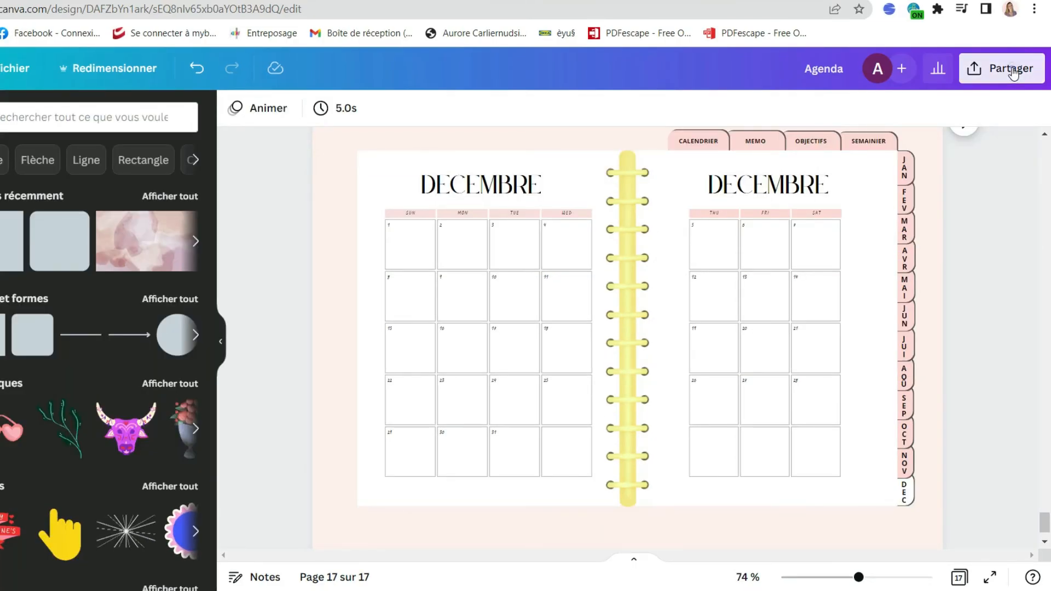
# Step: Download all 17 pages of the planner as a standard PDF
pyautogui.click(1013, 72)
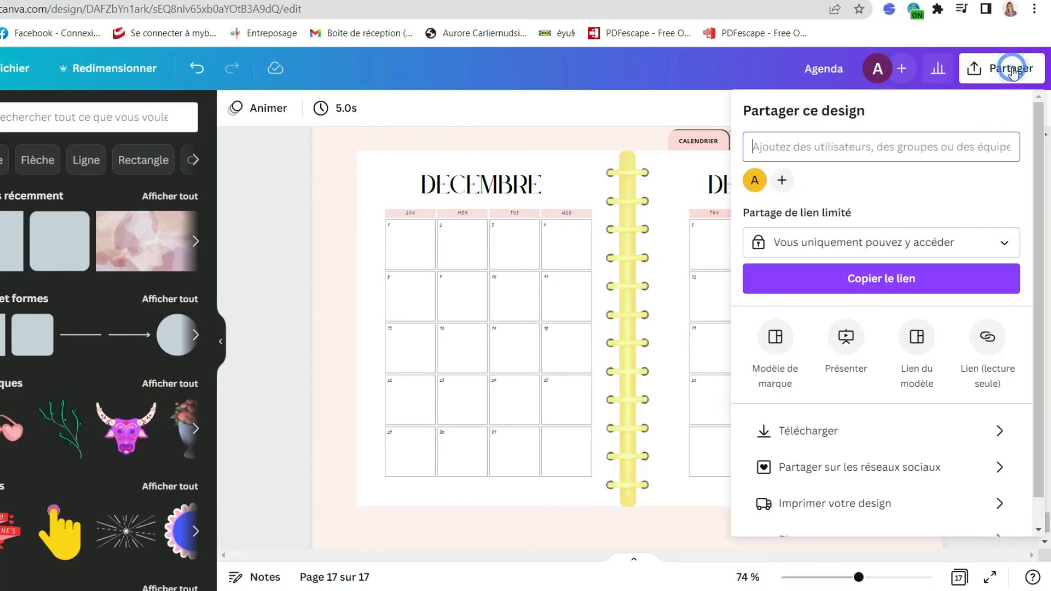
pyautogui.click(843, 428)
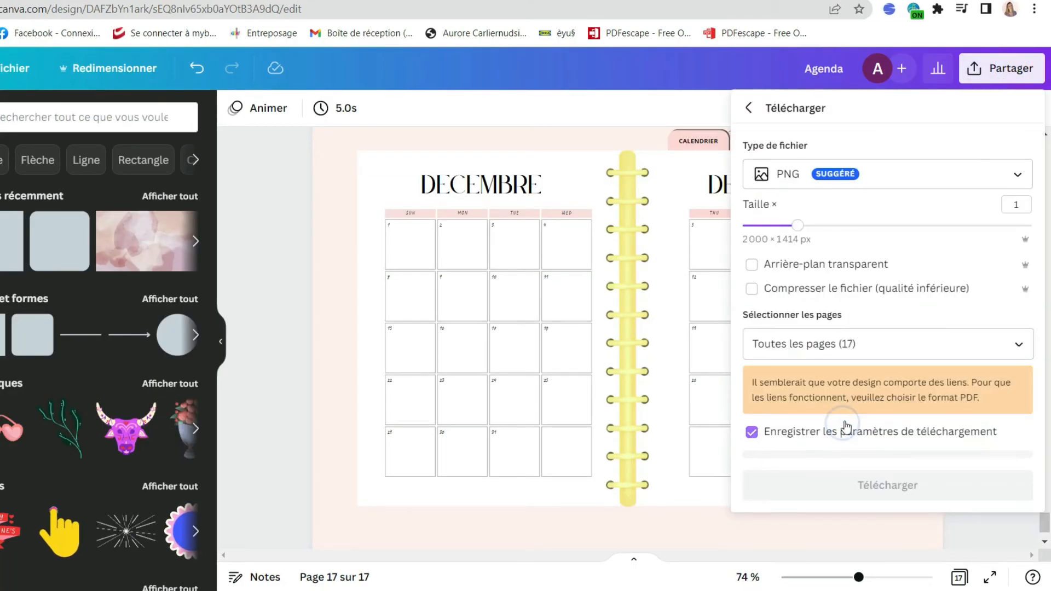
pyautogui.click(865, 166)
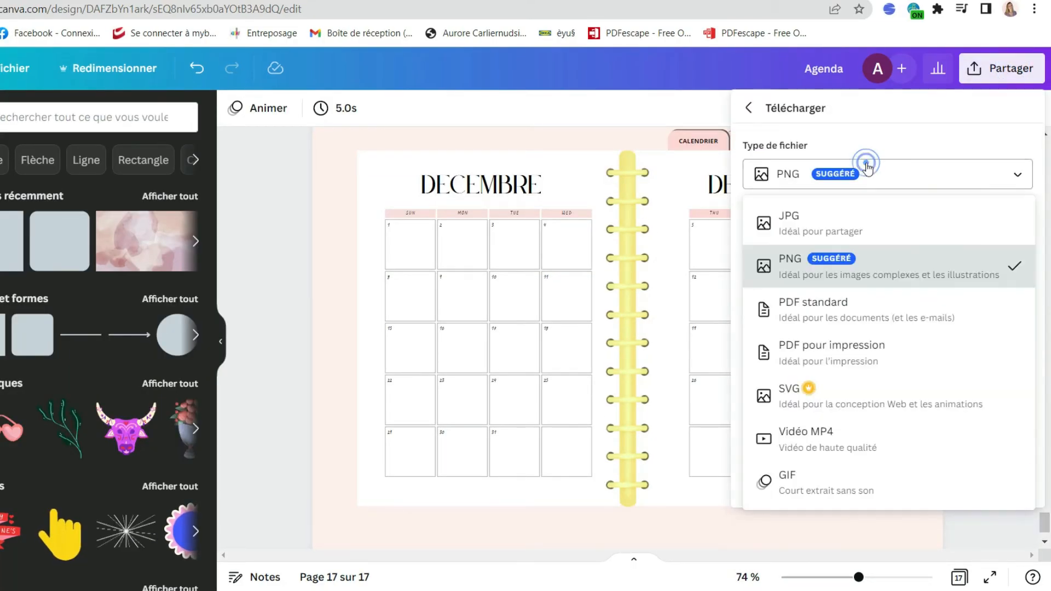
pyautogui.click(842, 302)
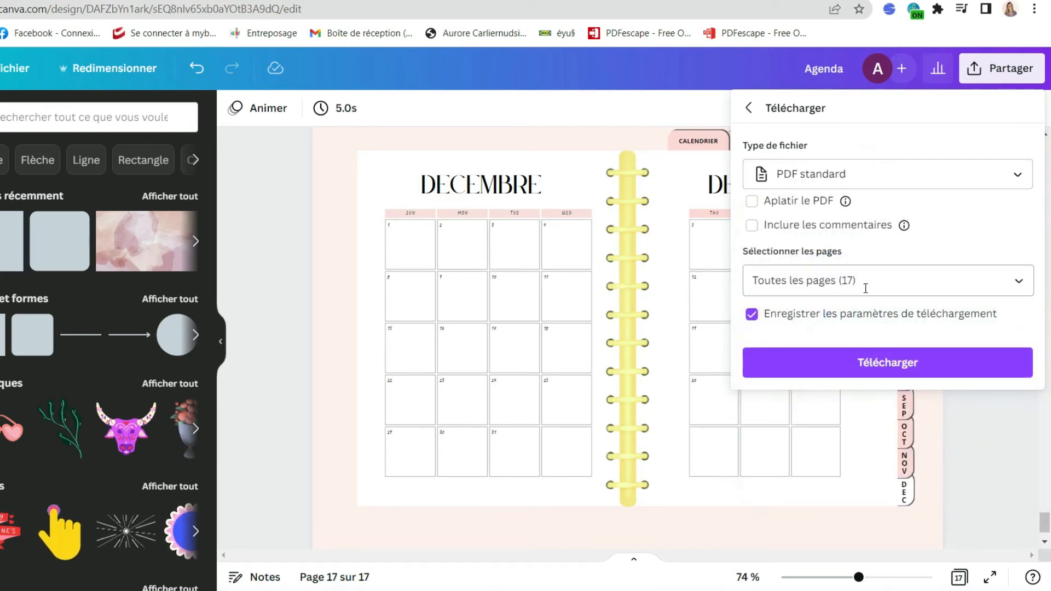
pyautogui.click(865, 289)
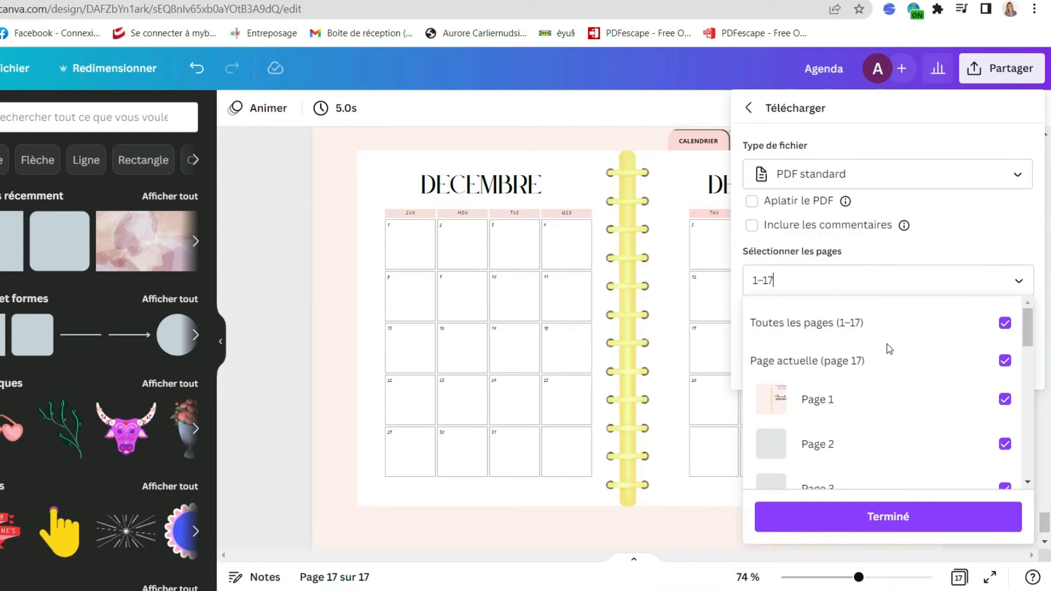
pyautogui.scroll(-10, 887, 343)
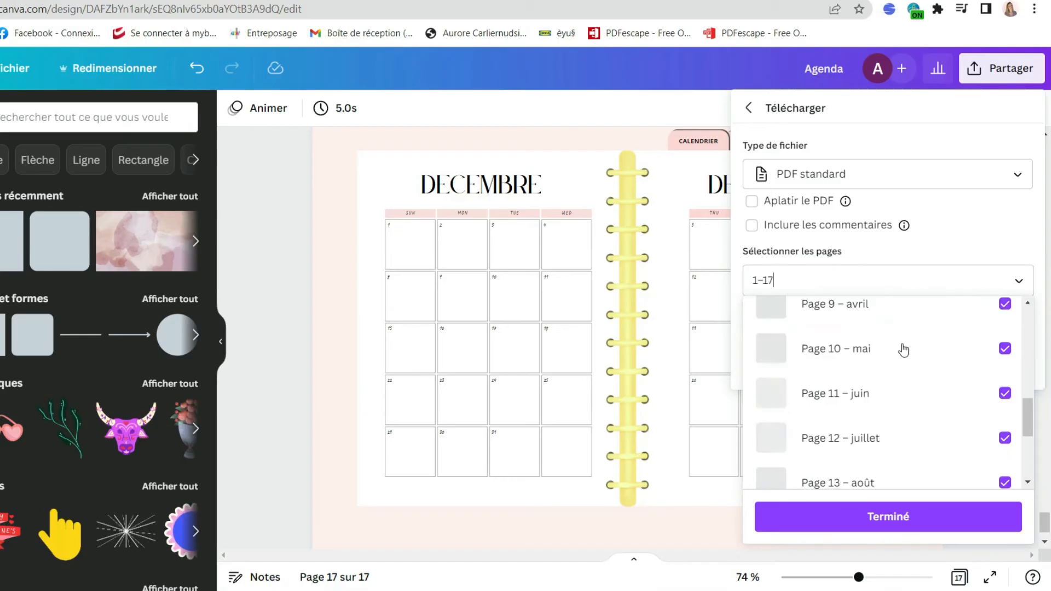
pyautogui.click(885, 519)
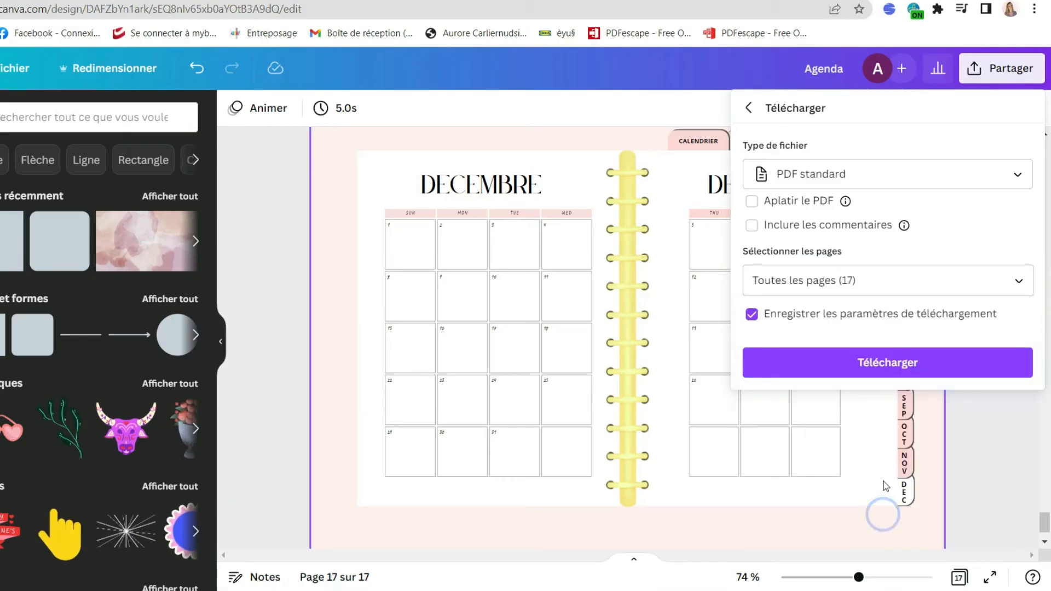
pyautogui.click(907, 362)
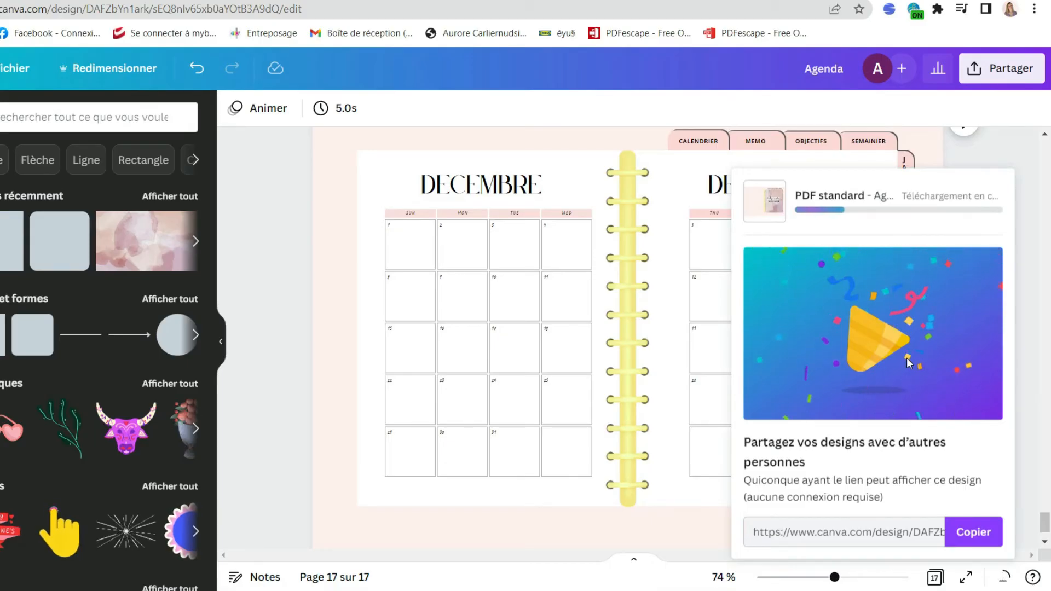
# Step: Open the downloaded Agenda.pdf and test the CALENDRIER, MEMO, OBJECTIFS and SEMAINIER tab links
pyautogui.click(22, 570)
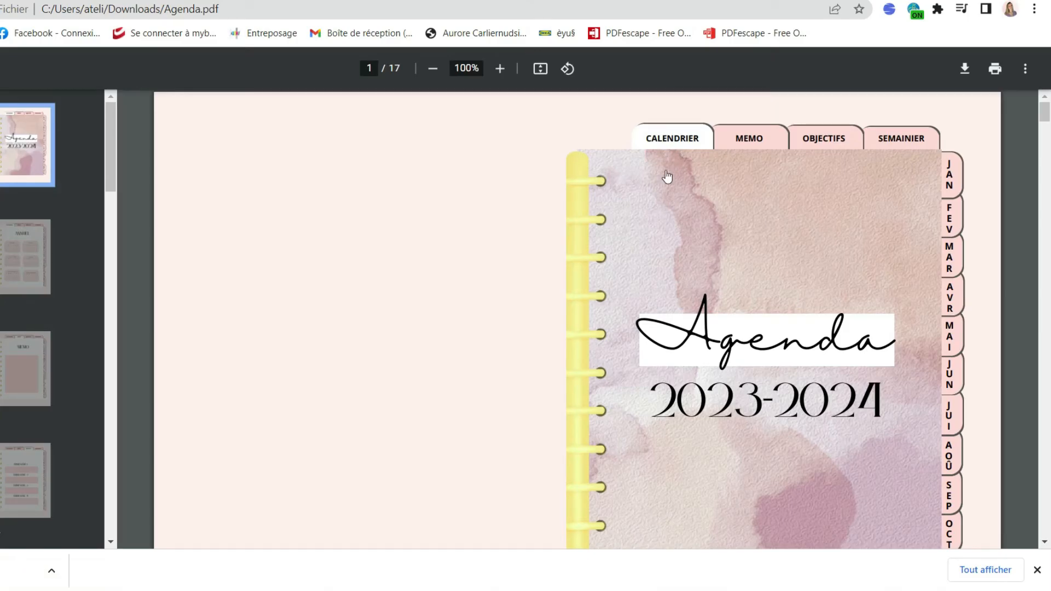
pyautogui.click(670, 146)
pyautogui.click(748, 134)
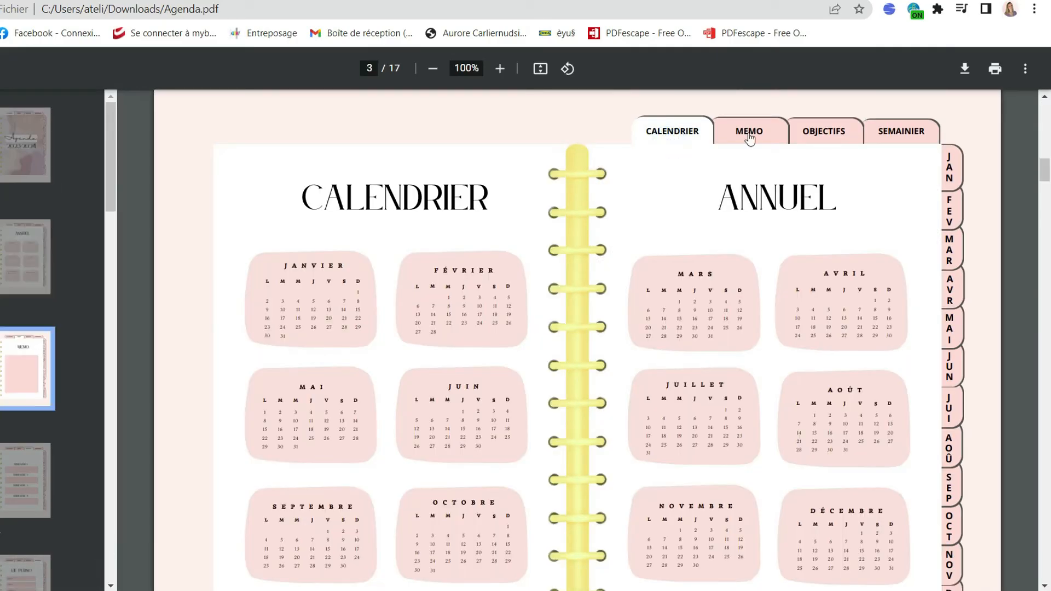
pyautogui.click(827, 133)
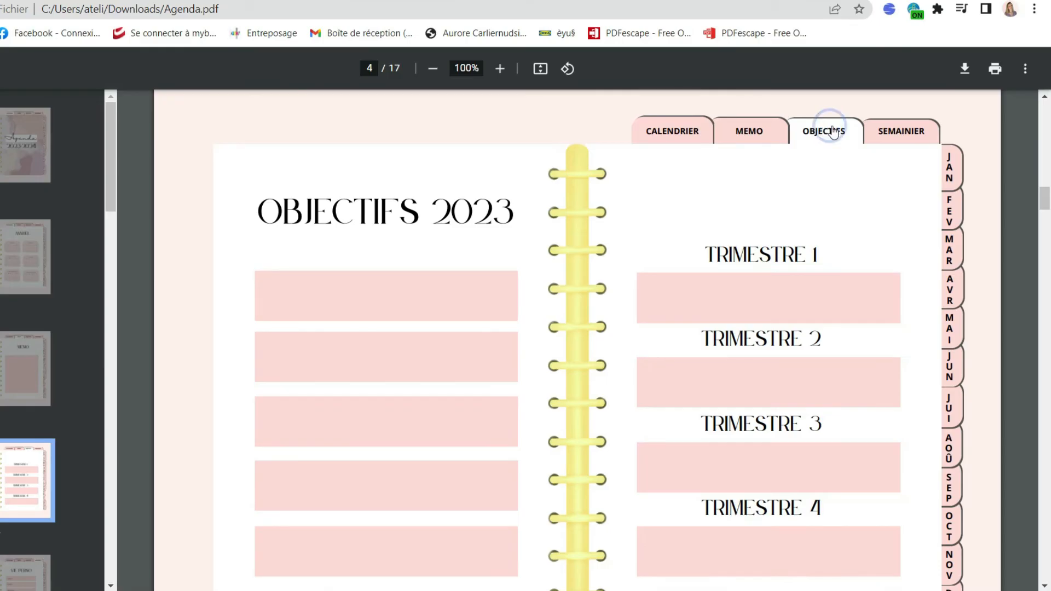
pyautogui.click(900, 138)
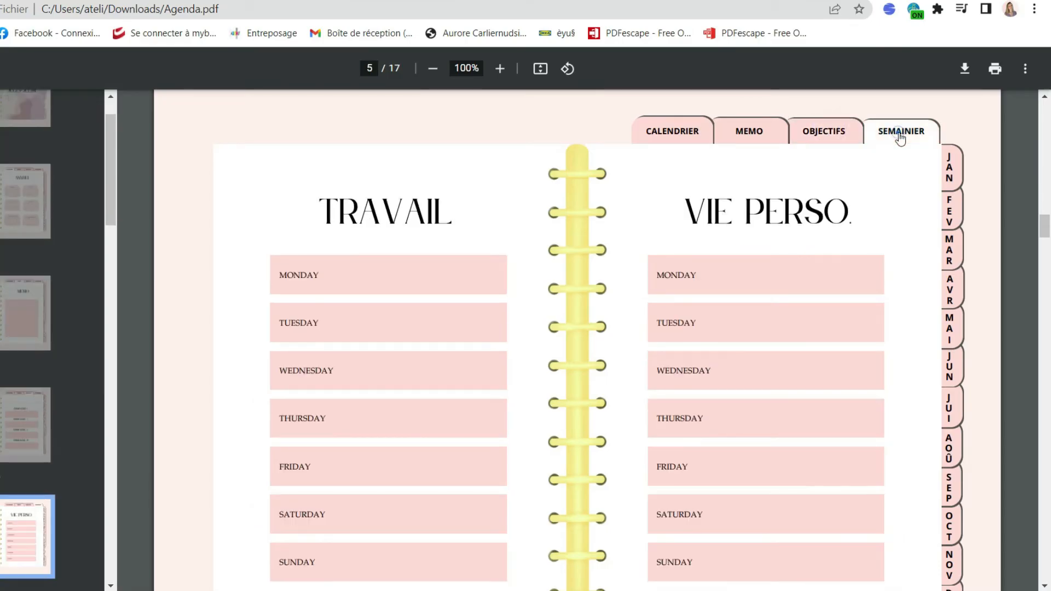
pyautogui.click(654, 139)
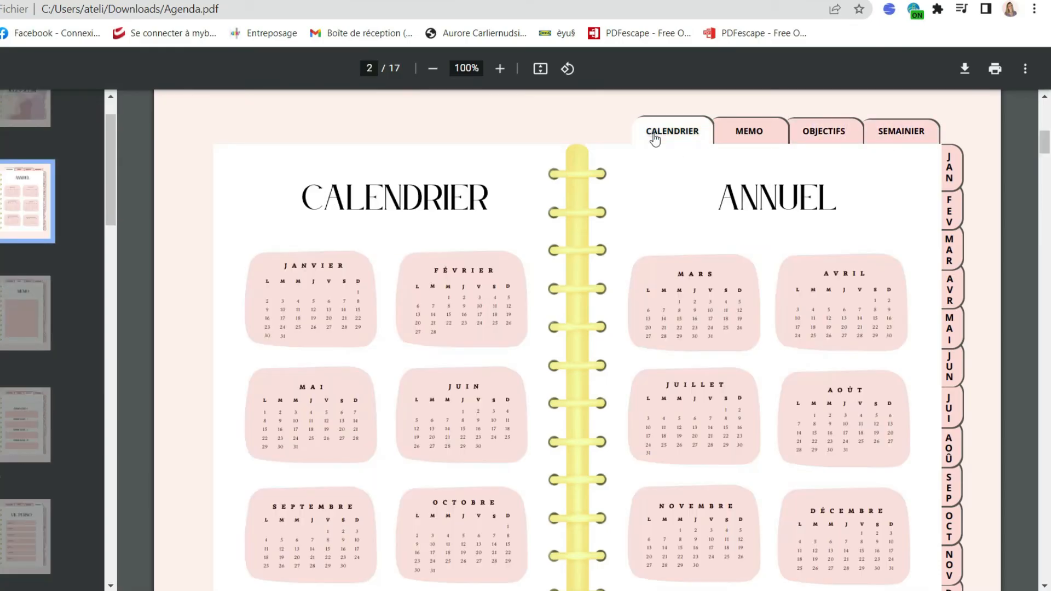
pyautogui.click(775, 135)
pyautogui.click(822, 134)
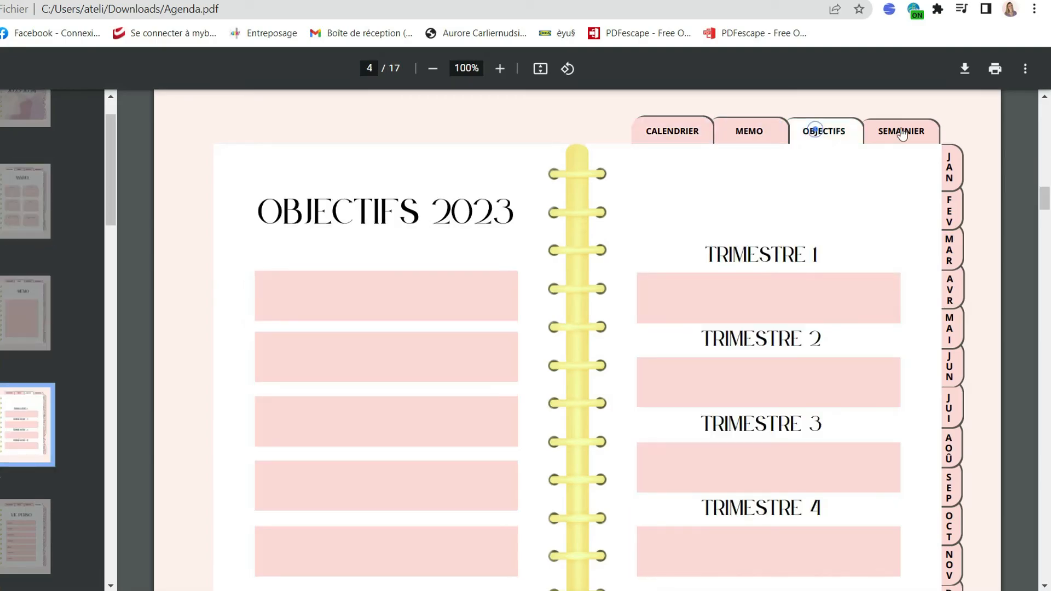
pyautogui.click(902, 134)
# Step: Test the month tab links in the PDF one after another, from JAN to DEC
pyautogui.click(957, 172)
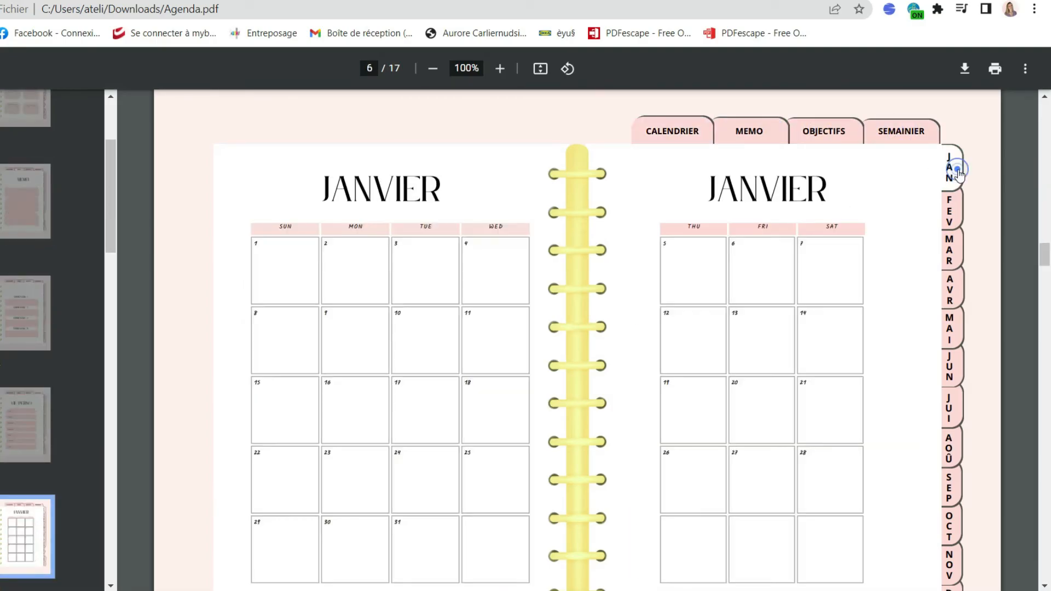
pyautogui.click(954, 219)
pyautogui.click(950, 253)
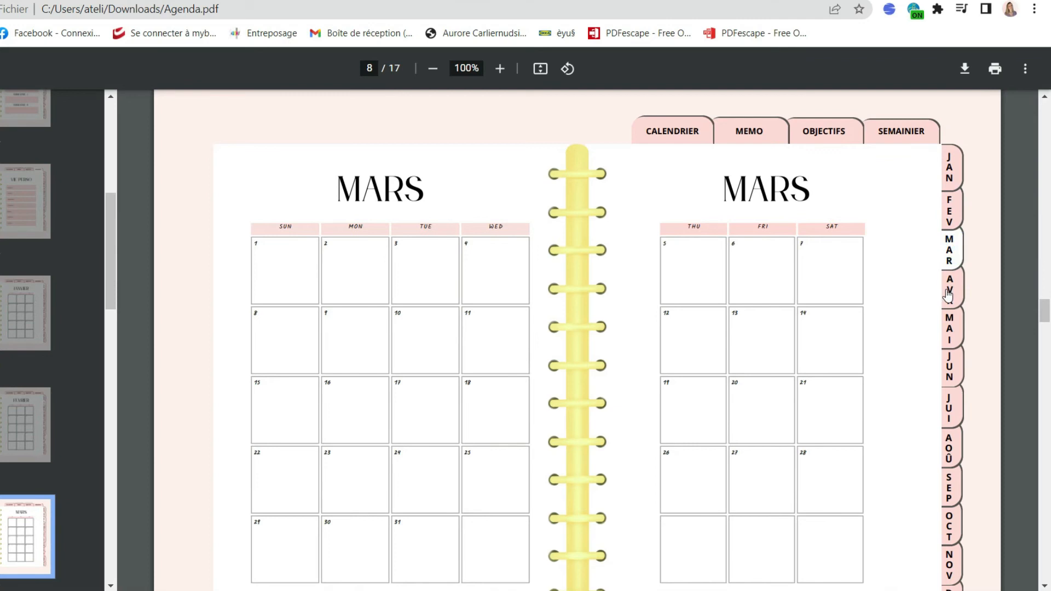
pyautogui.click(947, 290)
pyautogui.click(949, 329)
pyautogui.click(950, 366)
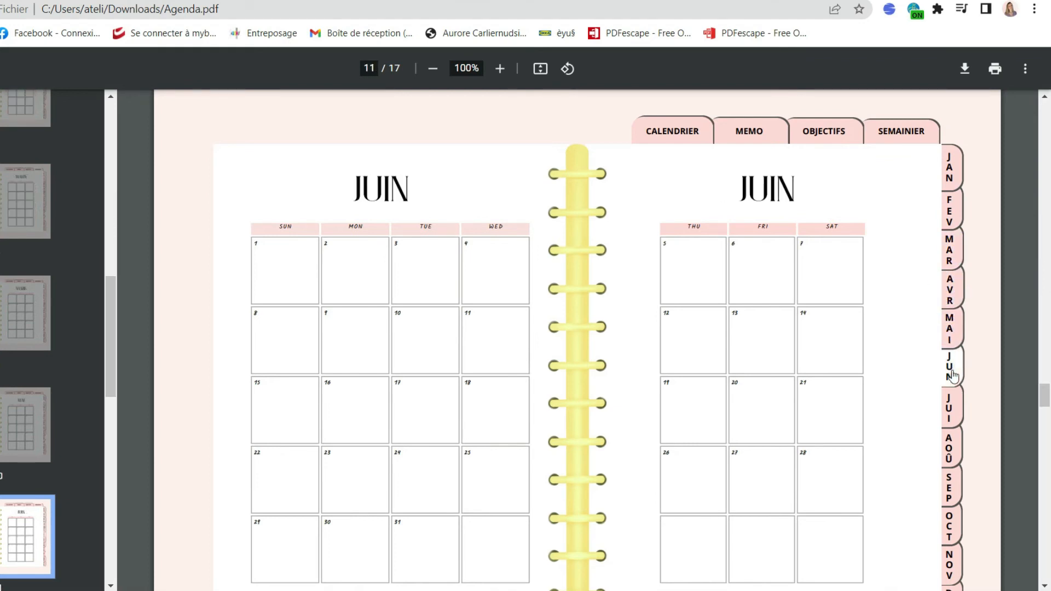
pyautogui.click(951, 404)
pyautogui.click(950, 446)
pyautogui.click(950, 487)
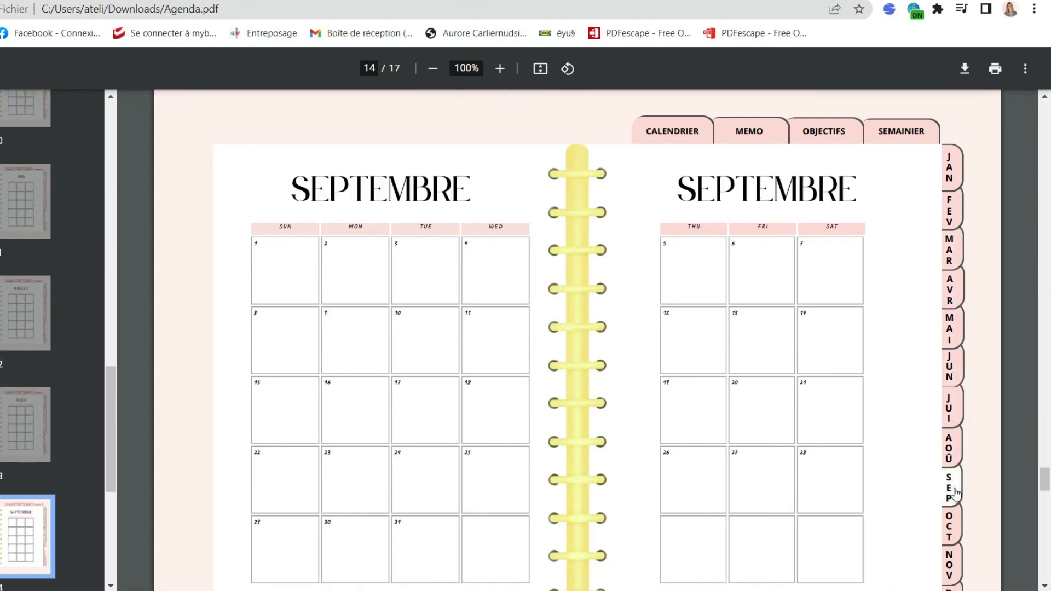
pyautogui.click(950, 523)
pyautogui.click(949, 566)
pyautogui.scroll(-1, 950, 547)
pyautogui.click(951, 535)
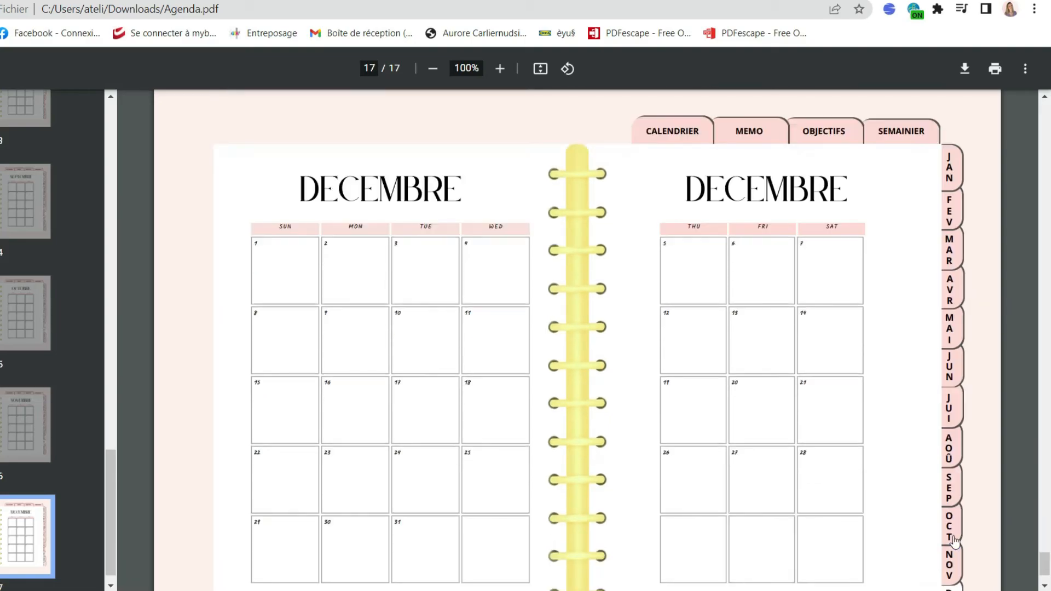
pyautogui.scroll(-2, 946, 448)
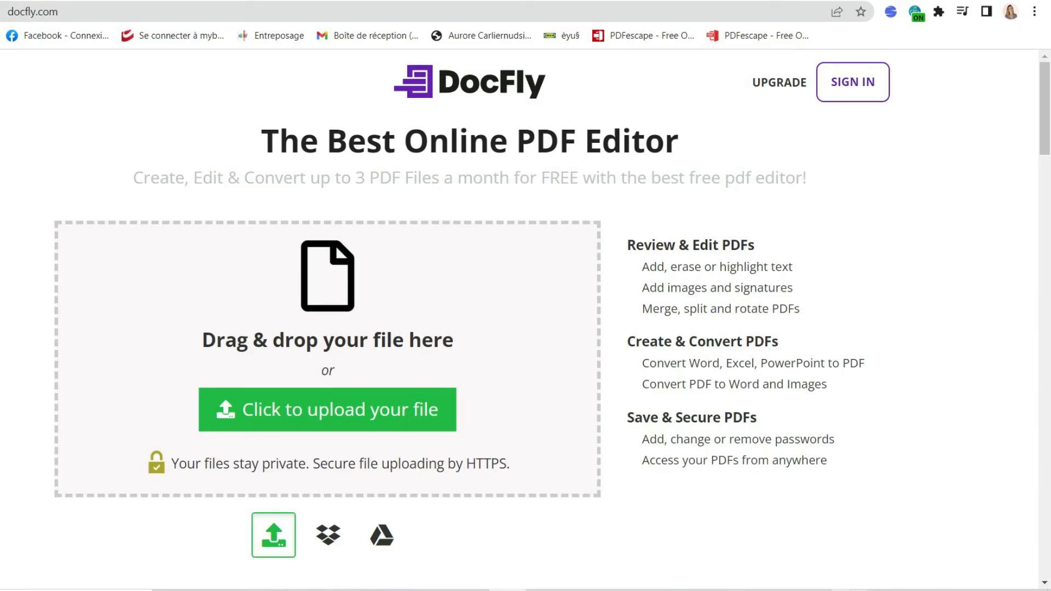
# Step: Upload Agenda.pdf to DocFly and open it in the PDF Form Creator
pyautogui.click(343, 412)
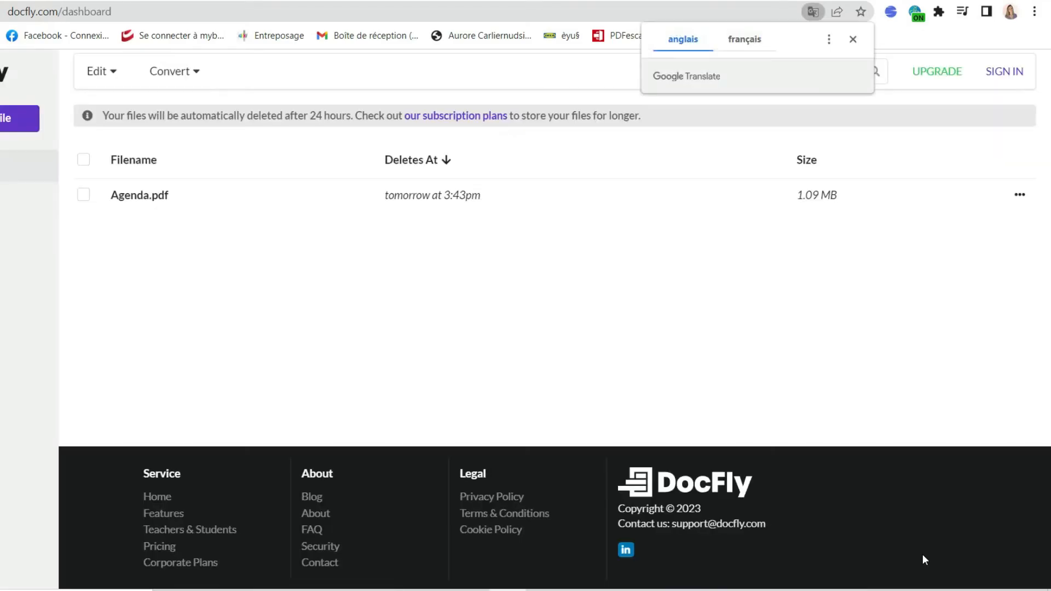
pyautogui.click(853, 39)
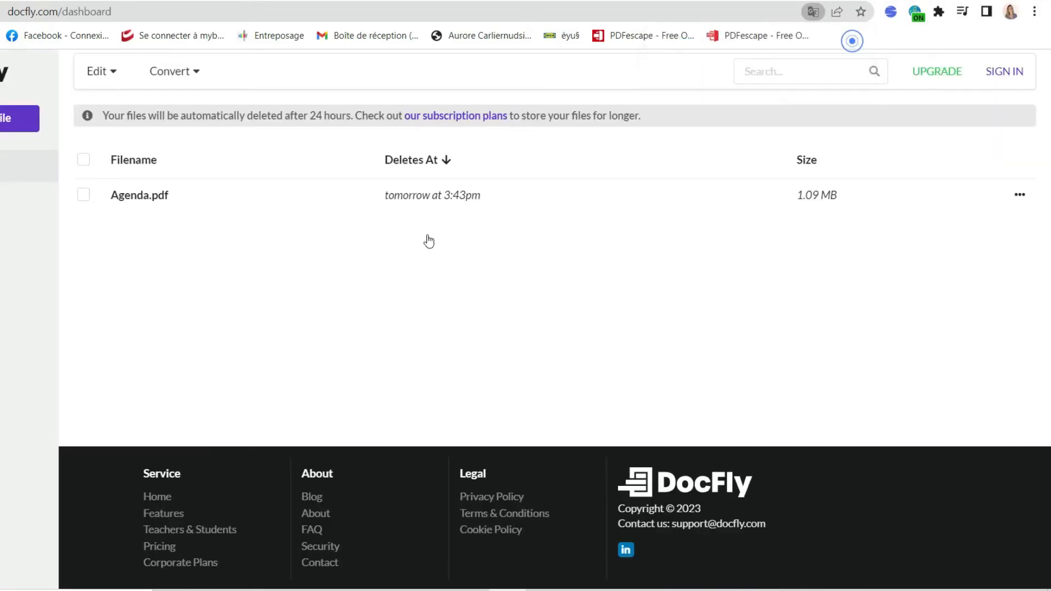
pyautogui.click(84, 194)
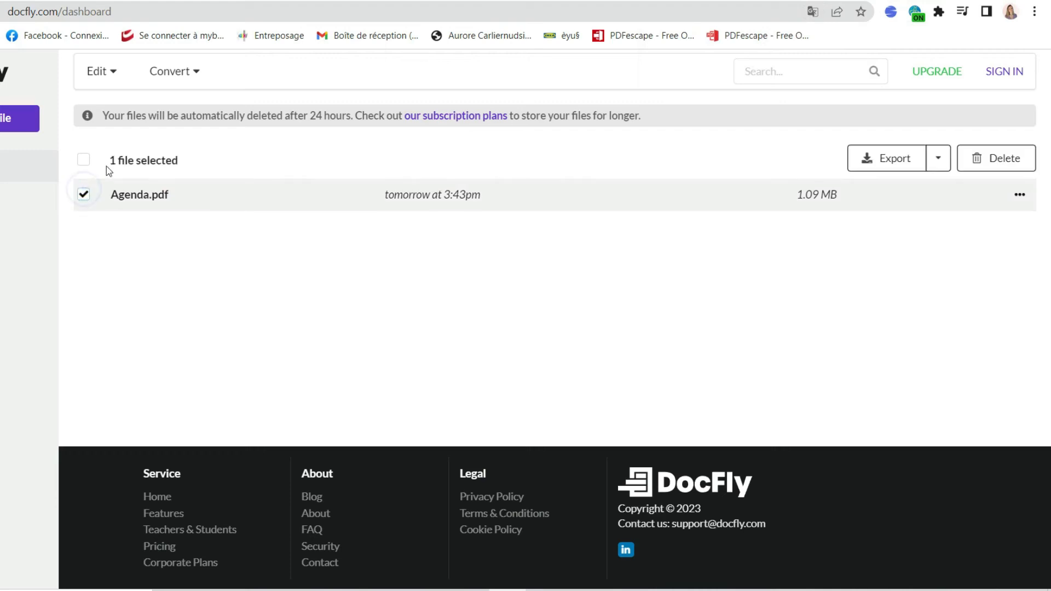
pyautogui.click(113, 76)
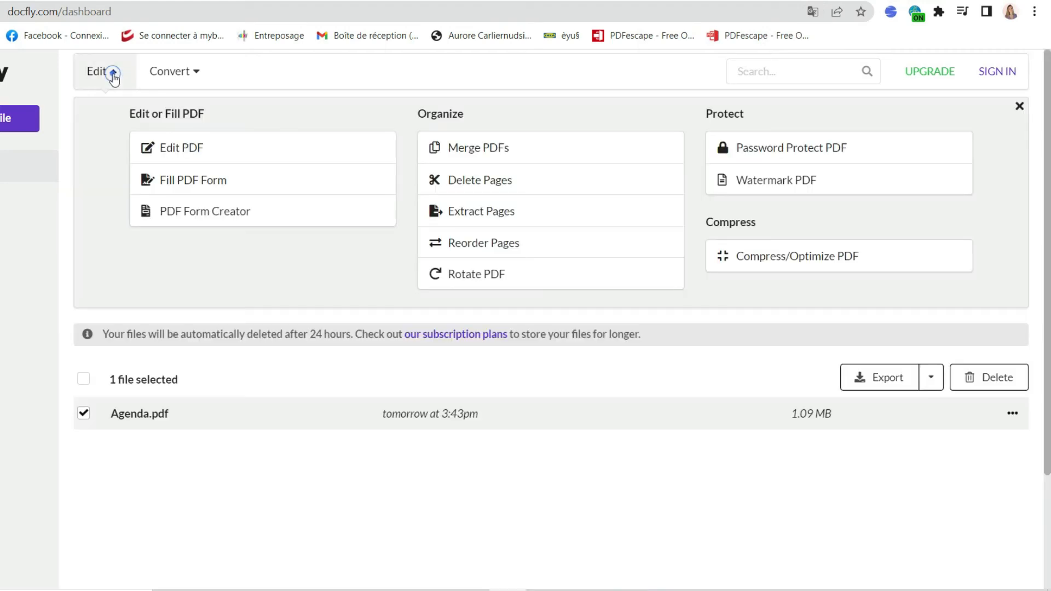
pyautogui.click(230, 218)
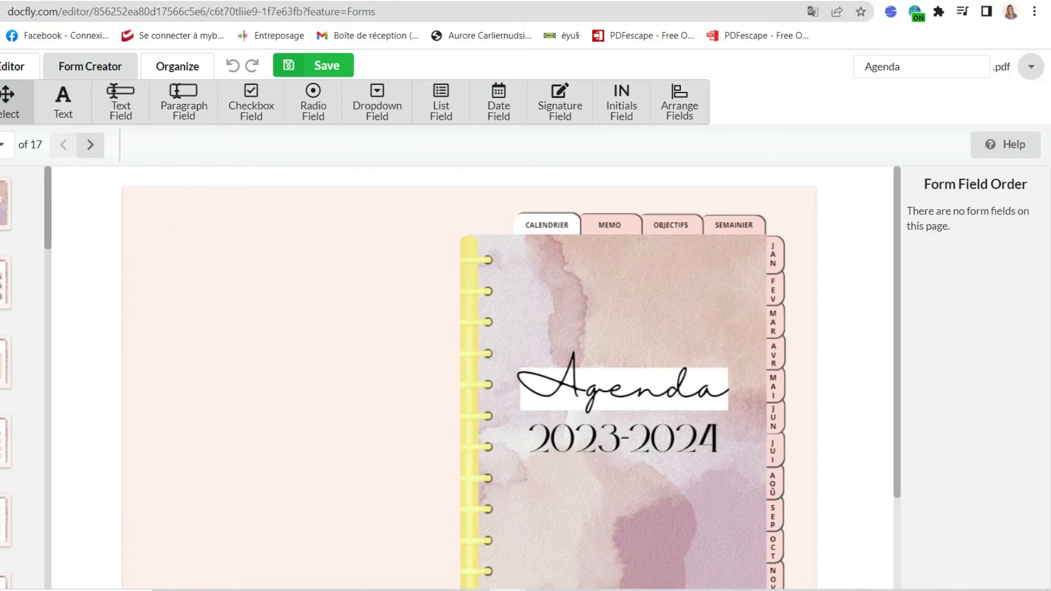
# Step: Add a paragraph field on the left MEMO page and resize it to cover the whole pink box
pyautogui.scroll(-5, 197, 351)
pyautogui.scroll(-2, 199, 340)
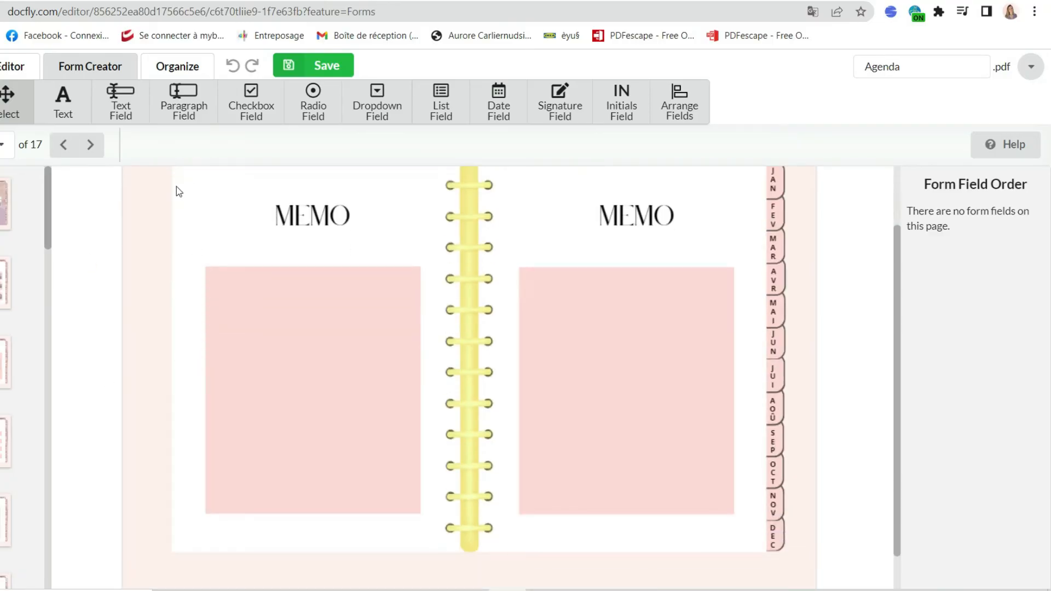
pyautogui.click(165, 120)
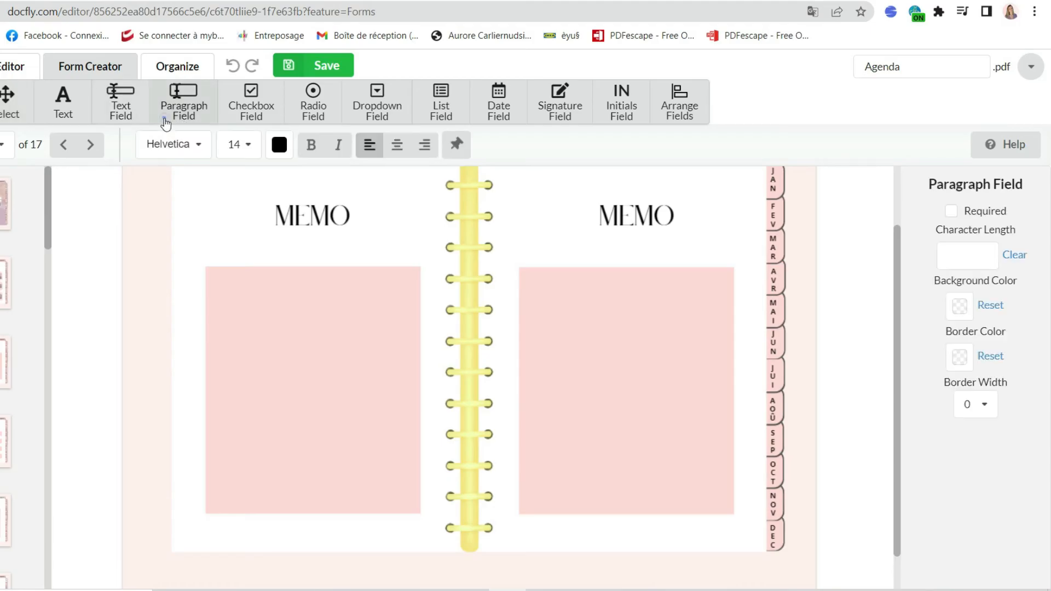
pyautogui.click(198, 144)
pyautogui.click(206, 213)
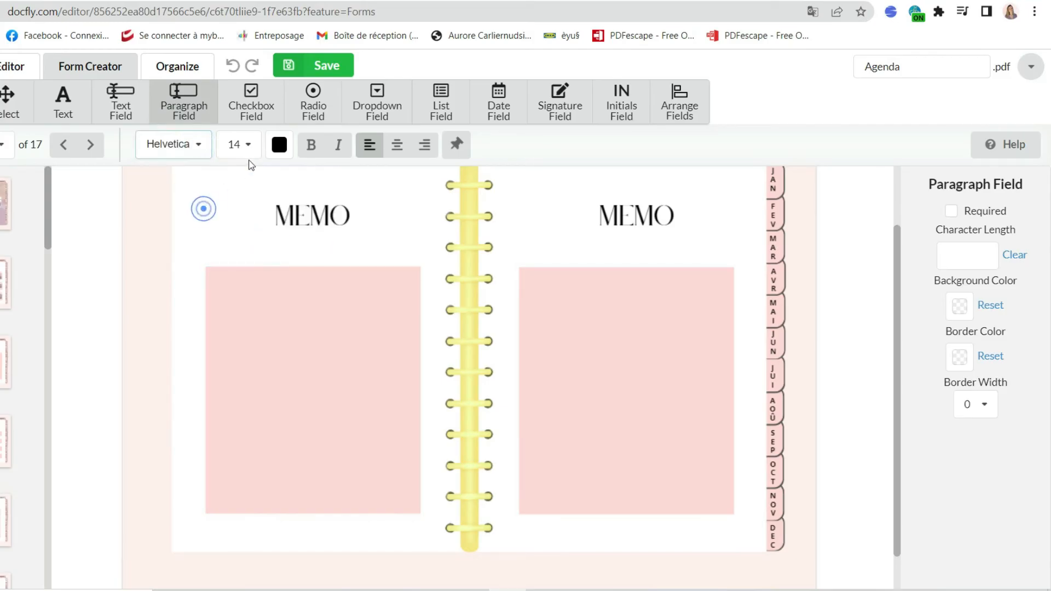
pyautogui.click(206, 267)
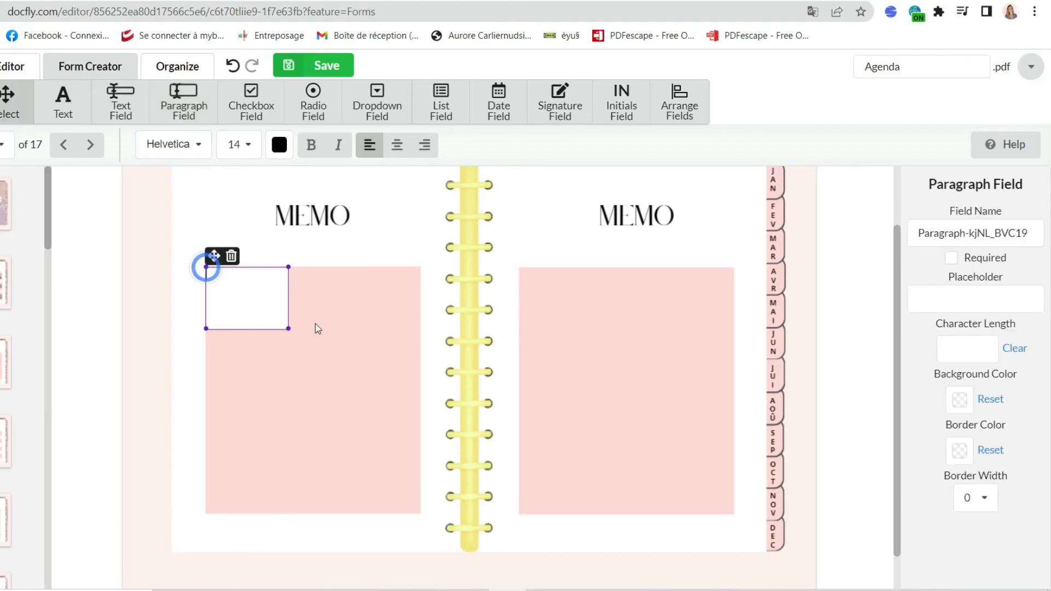
pyautogui.moveTo(289, 329); pyautogui.dragTo(419, 511)
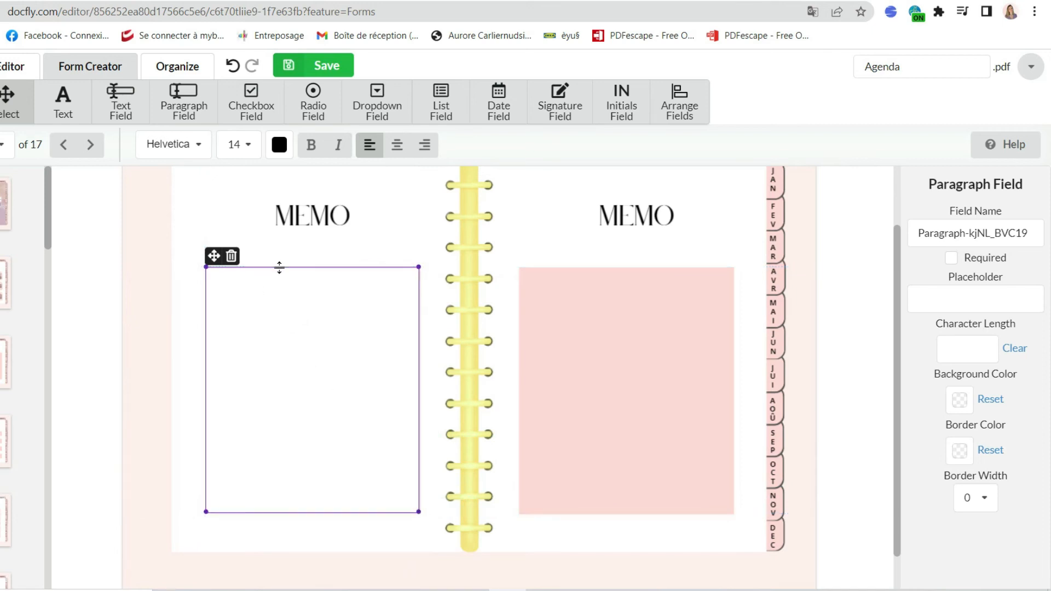
# Step: Enter the sample text "Ea" in the paragraph field on the left MEMO page
pyautogui.click(269, 244)
pyautogui.click(270, 284)
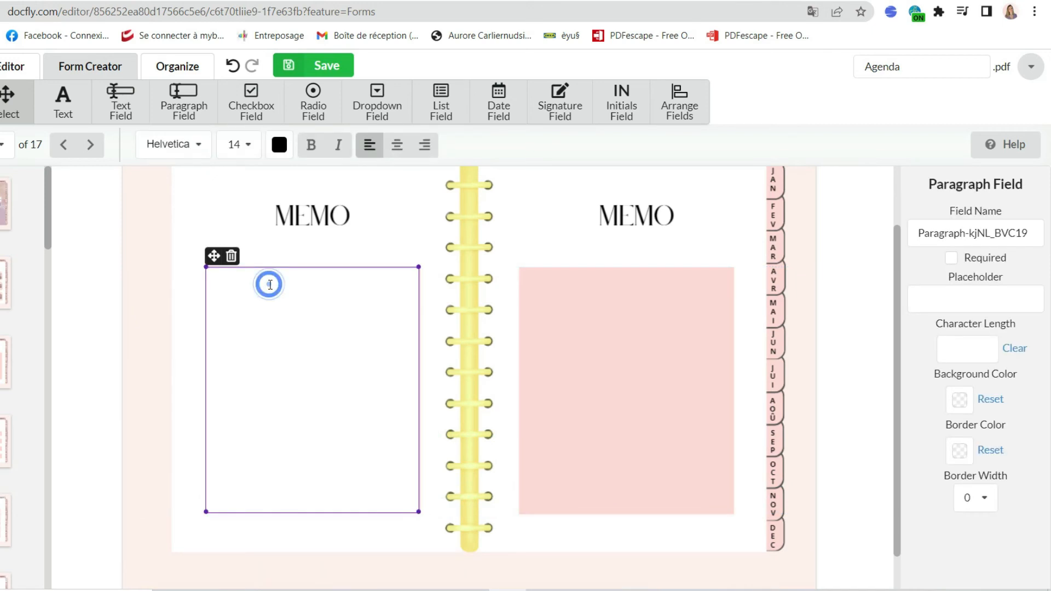
pyautogui.write('EasePDF')
pyautogui.click(270, 283)
pyautogui.press('BackSpace')
pyautogui.press('BackSpace')
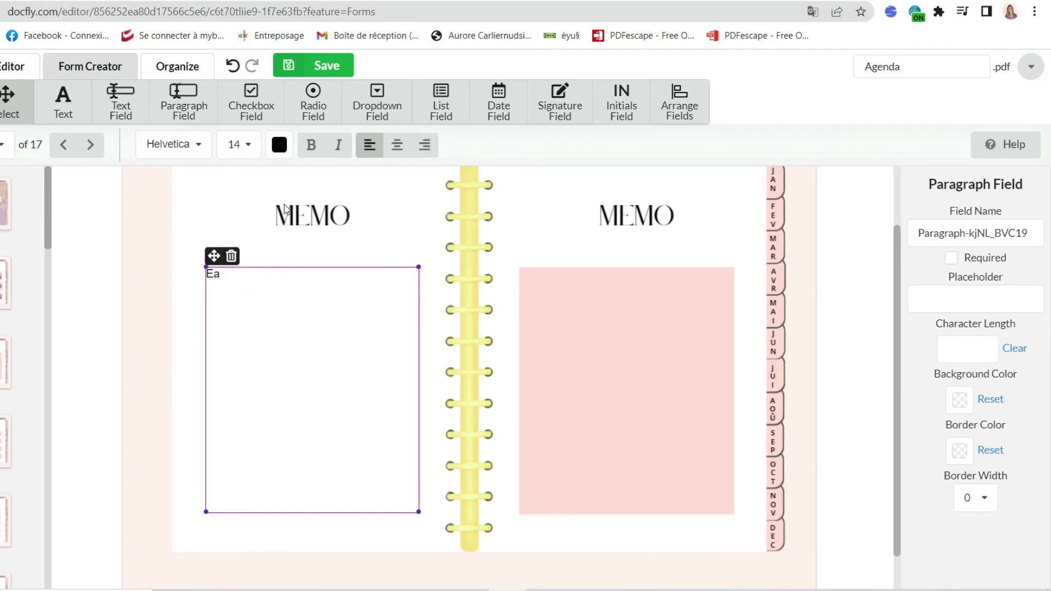
# Step: Add a paragraph field covering the pink box on the right MEMO page
pyautogui.click(179, 106)
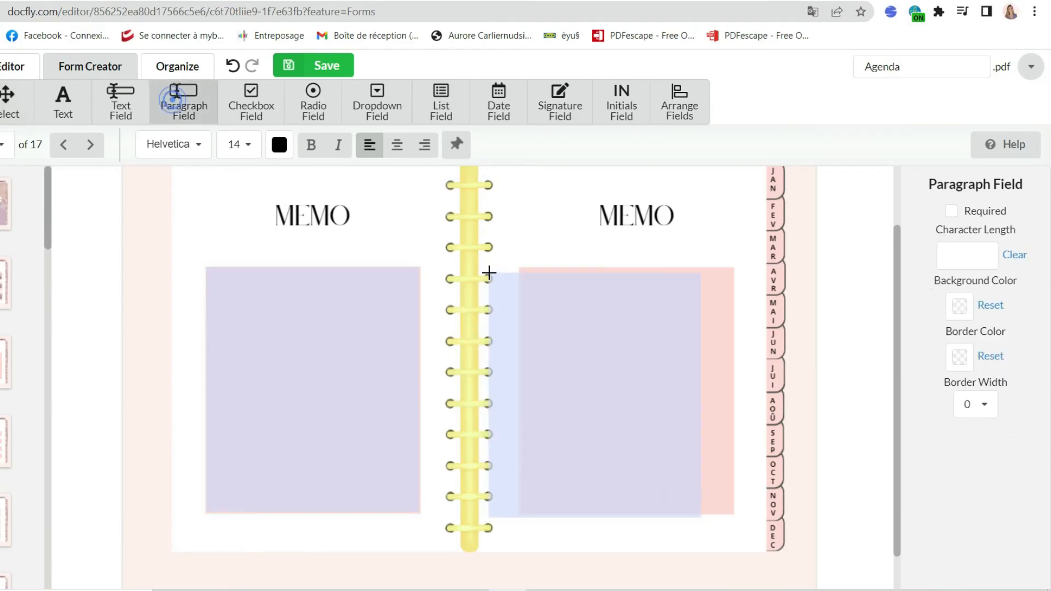
pyautogui.click(520, 267)
pyautogui.scroll(-1, 435, 287)
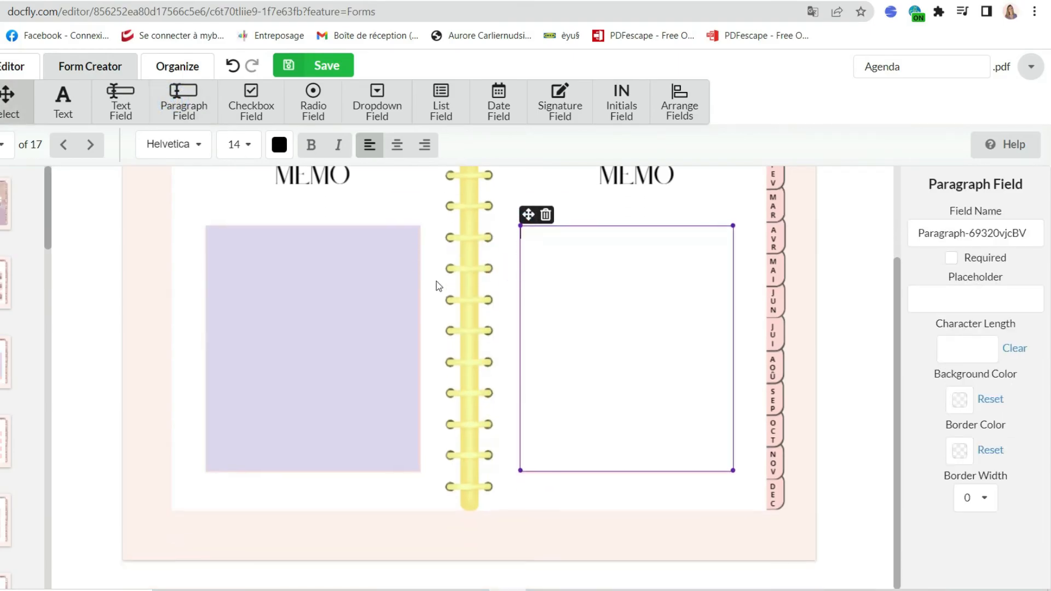
# Step: Add a paragraph field on the OBJECTIFS 2023 page and shrink it to cover the first pink box under the title
pyautogui.click(16, 418)
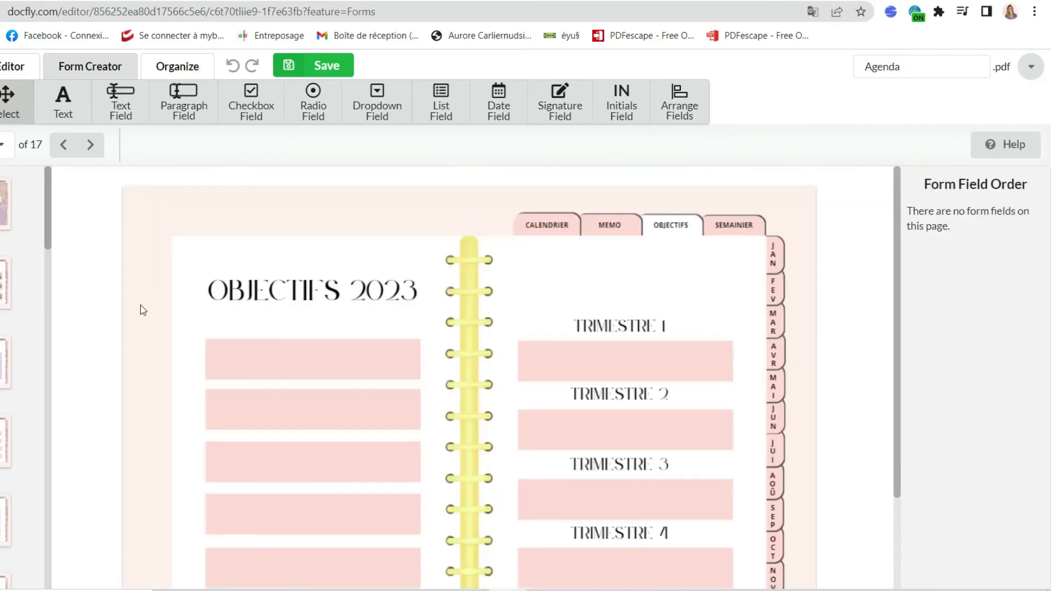
pyautogui.click(183, 109)
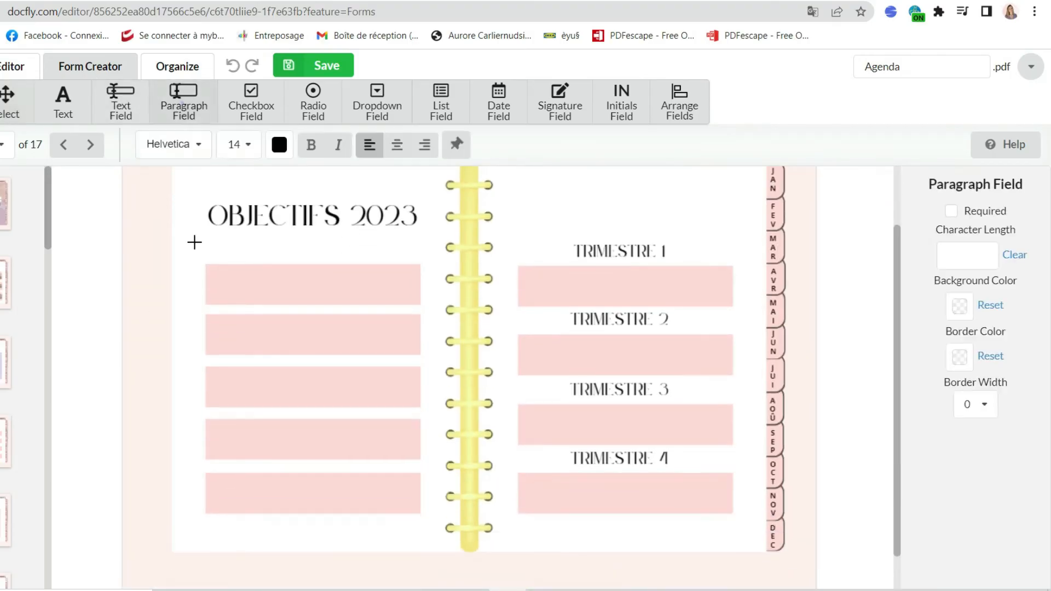
pyautogui.click(206, 266)
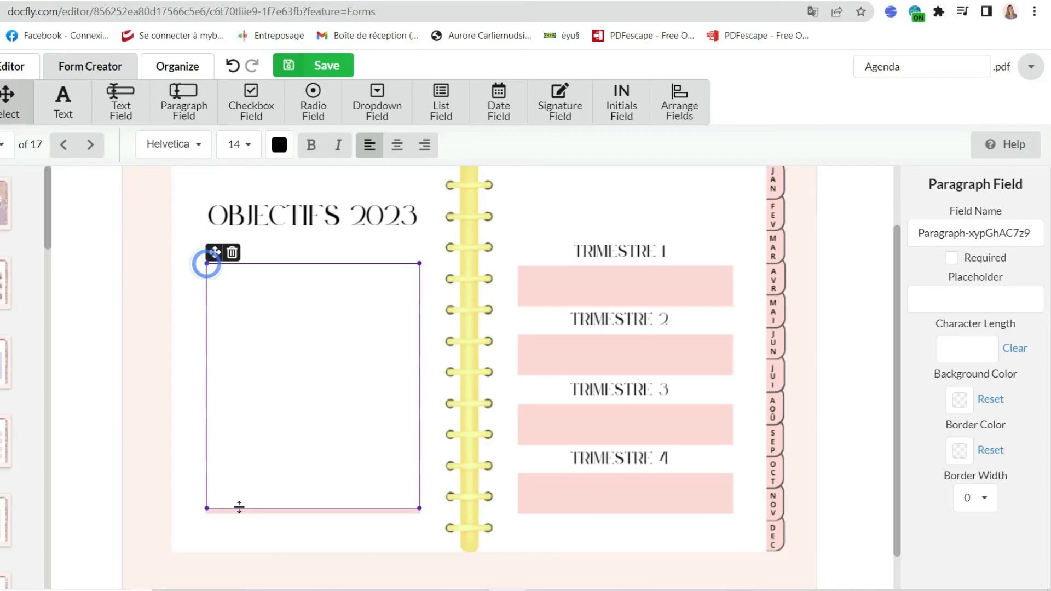
pyautogui.moveTo(207, 506); pyautogui.dragTo(201, 303)
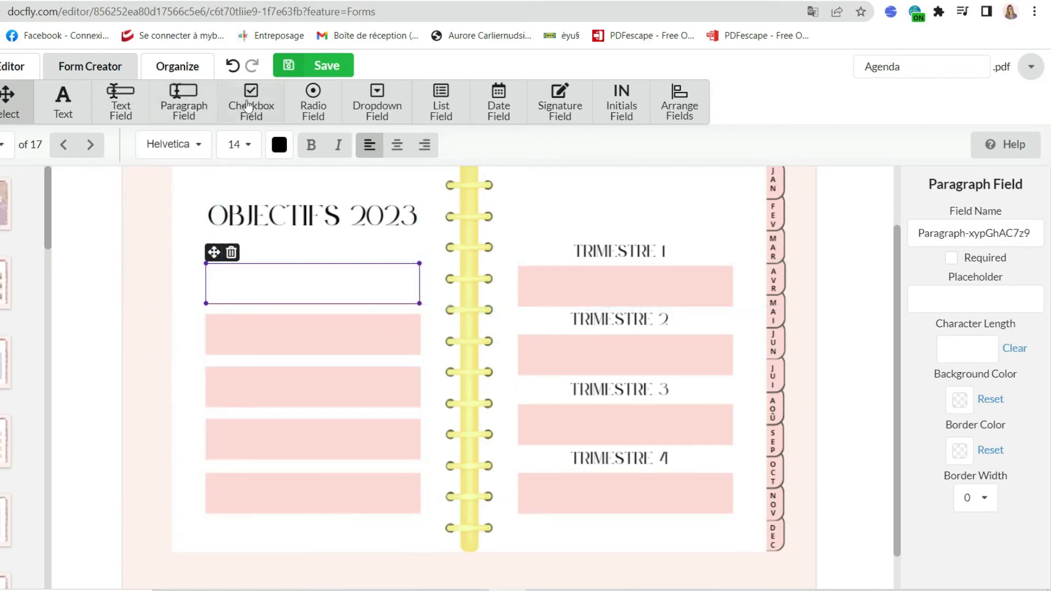
# Step: Add matching paragraph fields over the other four pink boxes under OBJECTIFS 2023
pyautogui.click(186, 112)
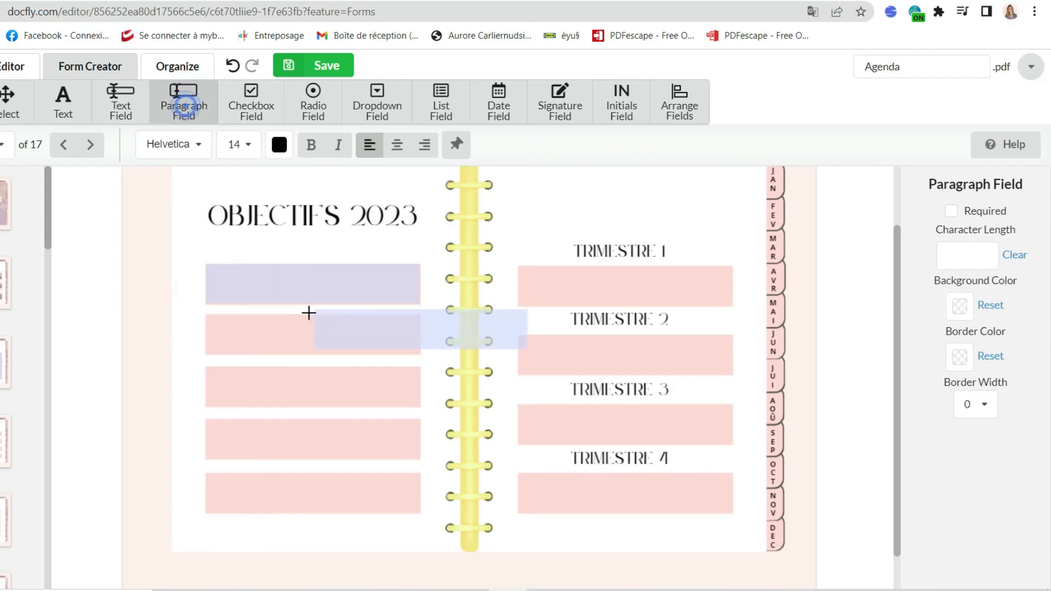
pyautogui.click(207, 312)
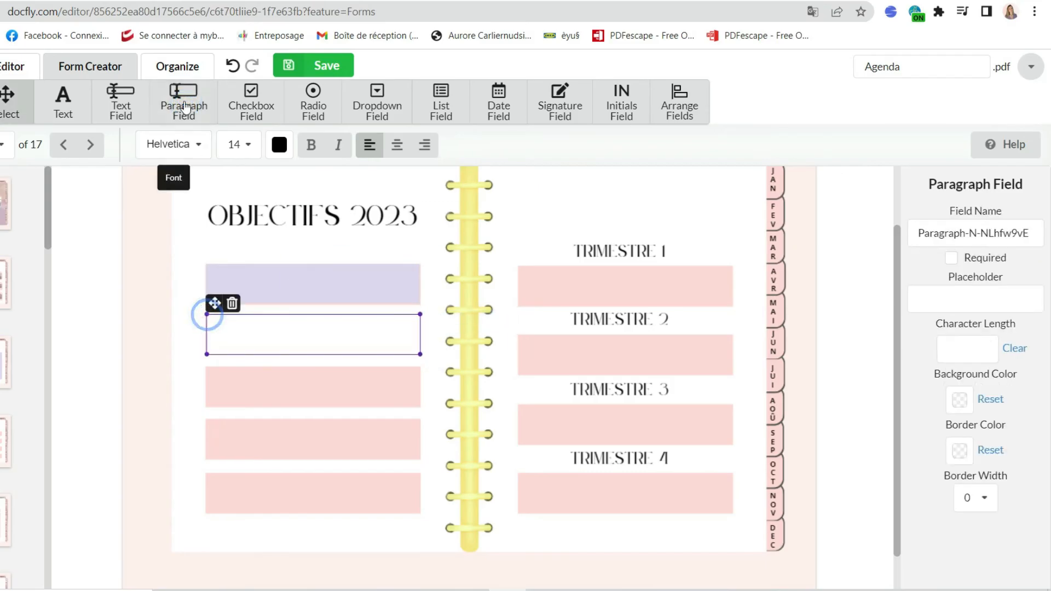
pyautogui.click(207, 366)
pyautogui.click(206, 419)
pyautogui.click(206, 474)
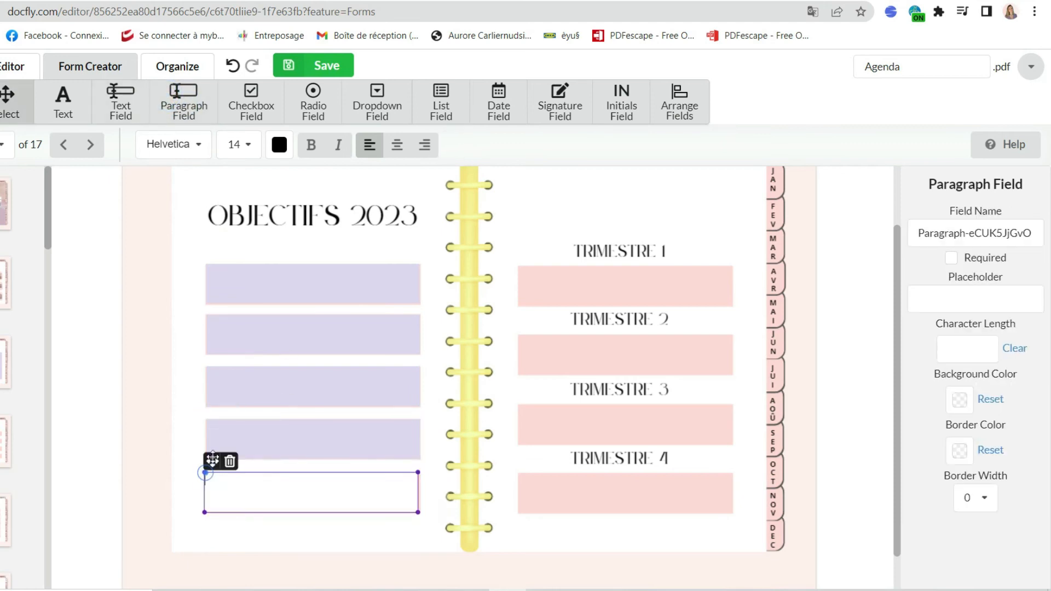
# Step: Add a paragraph field on the JANVIER calendar page and resize it to fit the day 1 cell
pyautogui.click(12, 521)
pyautogui.scroll(-2, 218, 398)
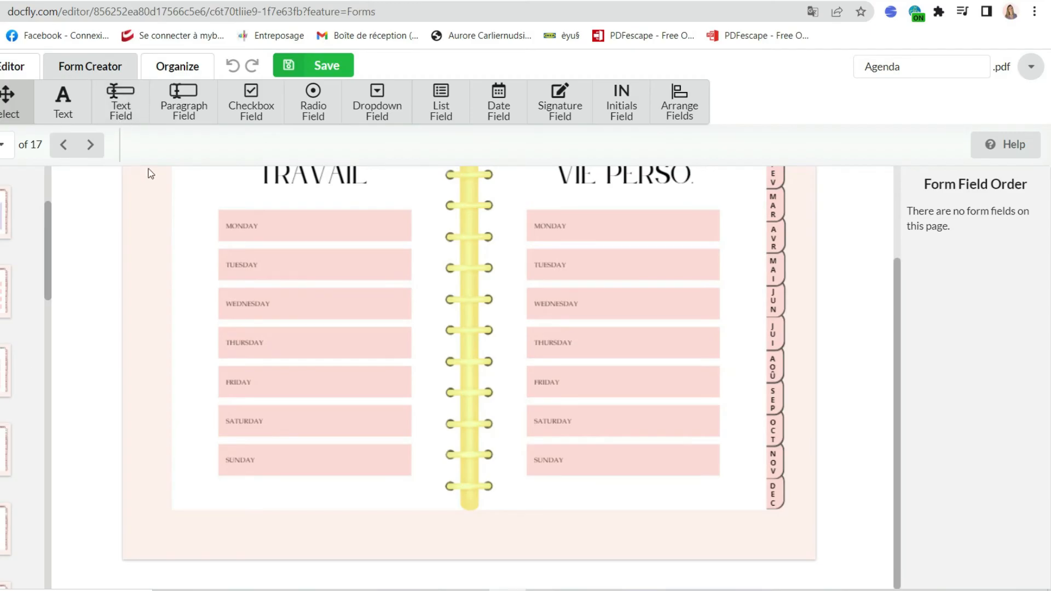
pyautogui.click(2, 445)
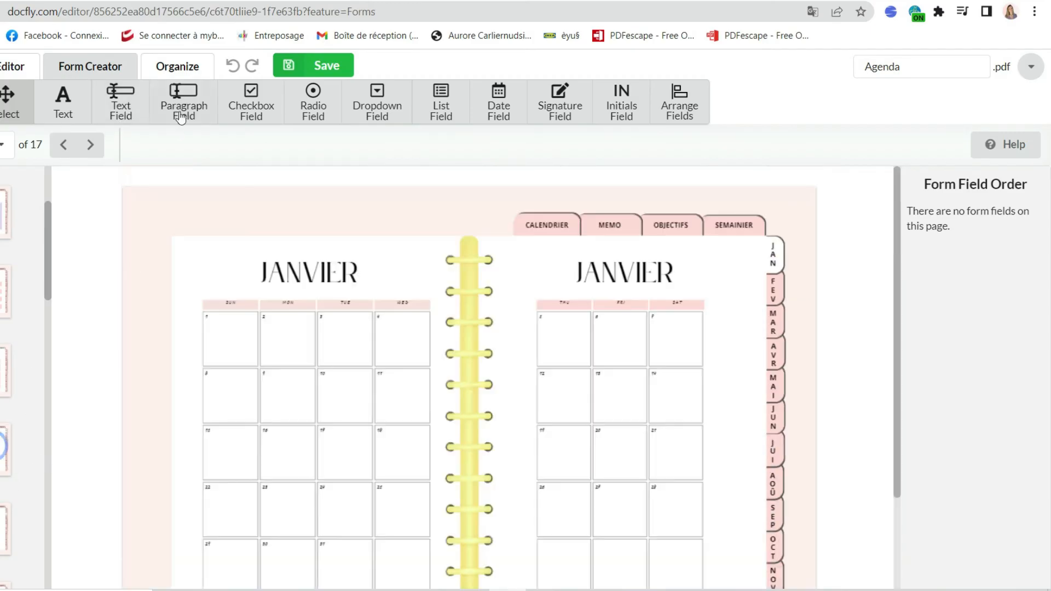
pyautogui.scroll(-1, 191, 112)
pyautogui.click(193, 106)
pyautogui.click(204, 238)
pyautogui.moveTo(417, 278); pyautogui.dragTo(257, 287)
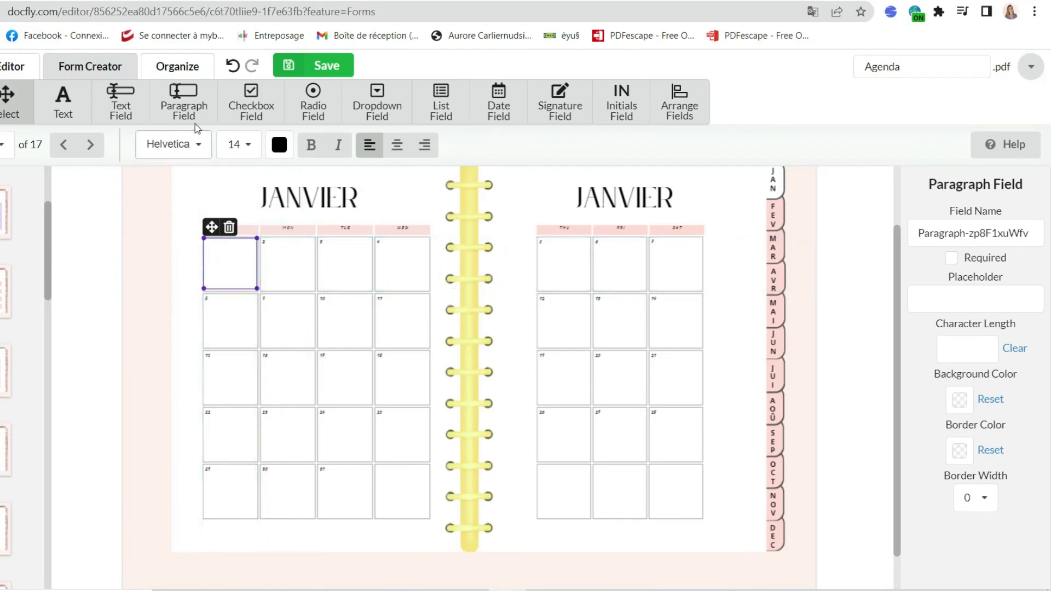
# Step: Add same-sized paragraph fields in the day 2, 3 and 4 cells of the JANVIER calendar
pyautogui.click(184, 104)
pyautogui.click(260, 239)
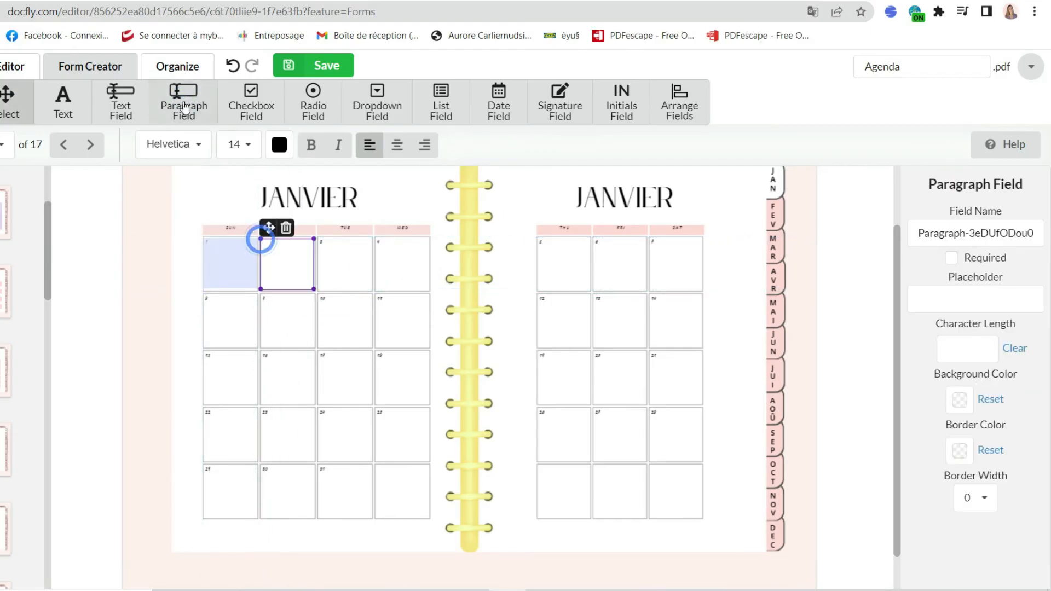
pyautogui.click(318, 239)
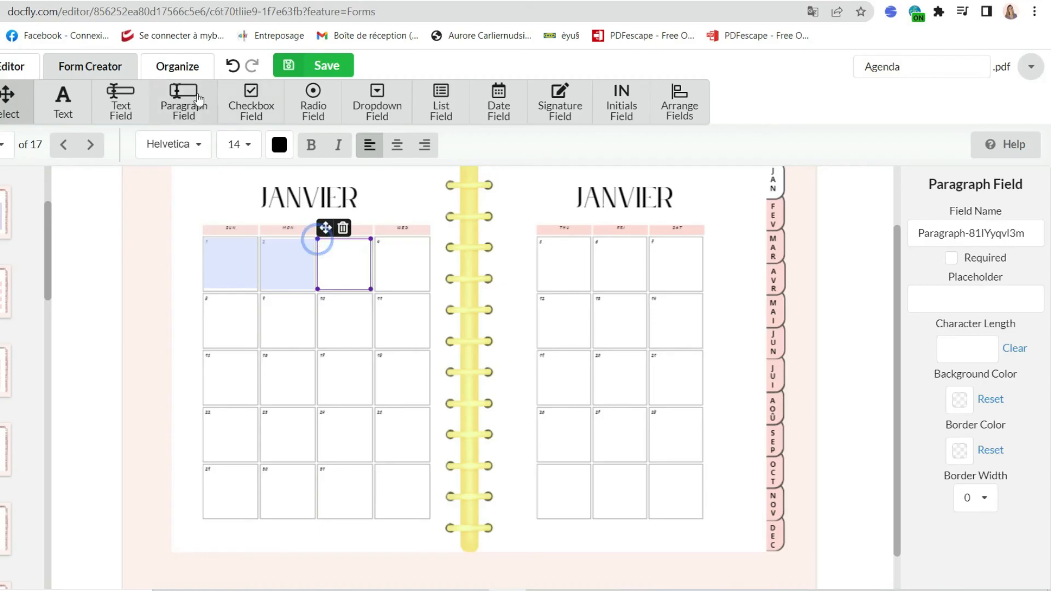
pyautogui.click(375, 239)
# Step: Add same-sized paragraph fields in the day 8, 9, 10 and 11 cells of the JANVIER calendar
pyautogui.click(184, 104)
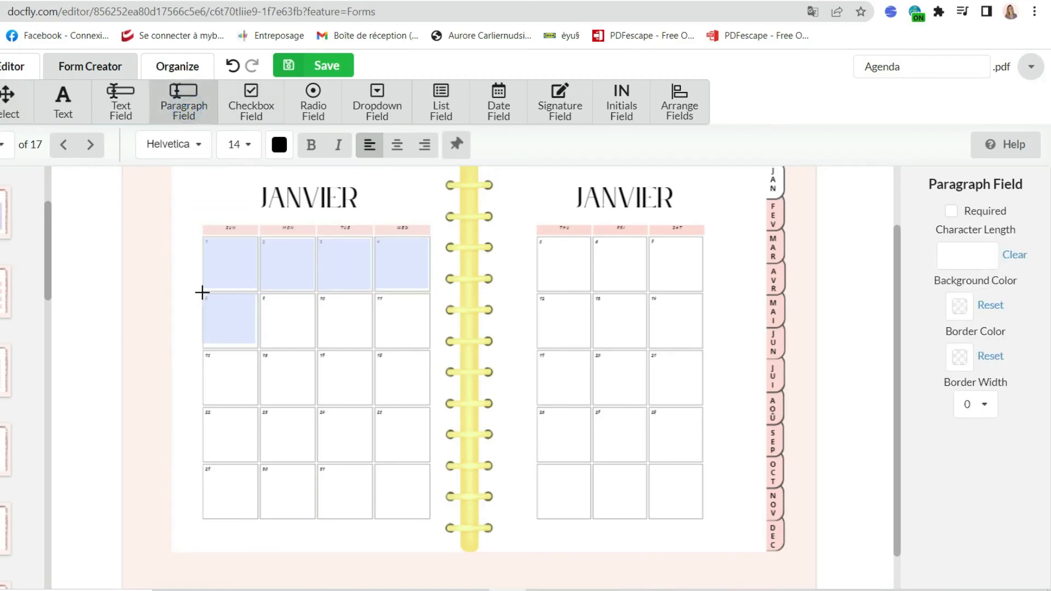
pyautogui.click(205, 293)
pyautogui.click(204, 106)
pyautogui.click(260, 293)
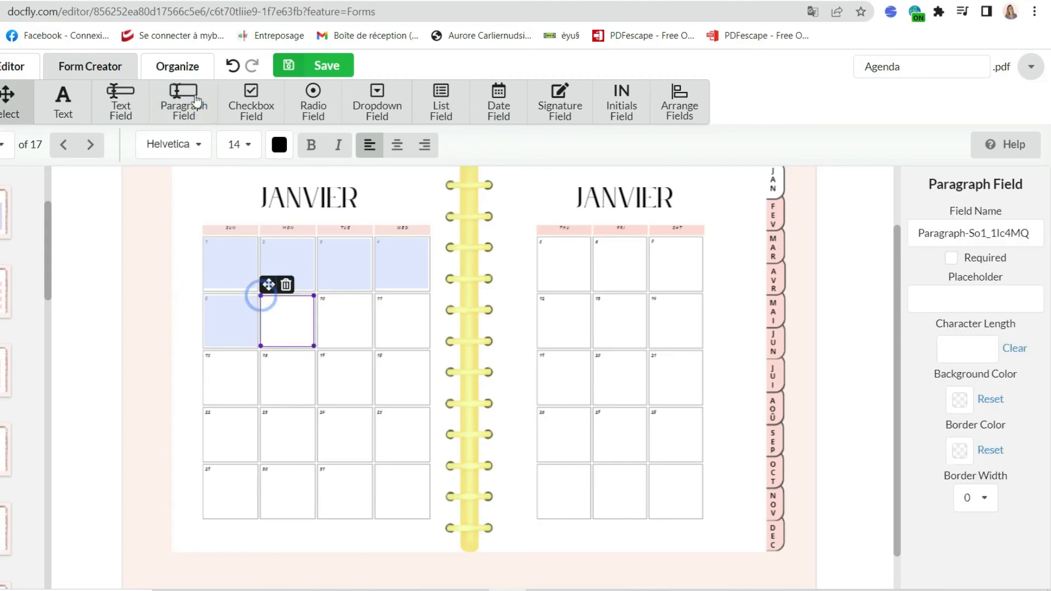
pyautogui.click(205, 106)
pyautogui.click(319, 294)
pyautogui.click(376, 296)
# Step: Save the form and download it as a PDF file using an export credit
pyautogui.click(315, 63)
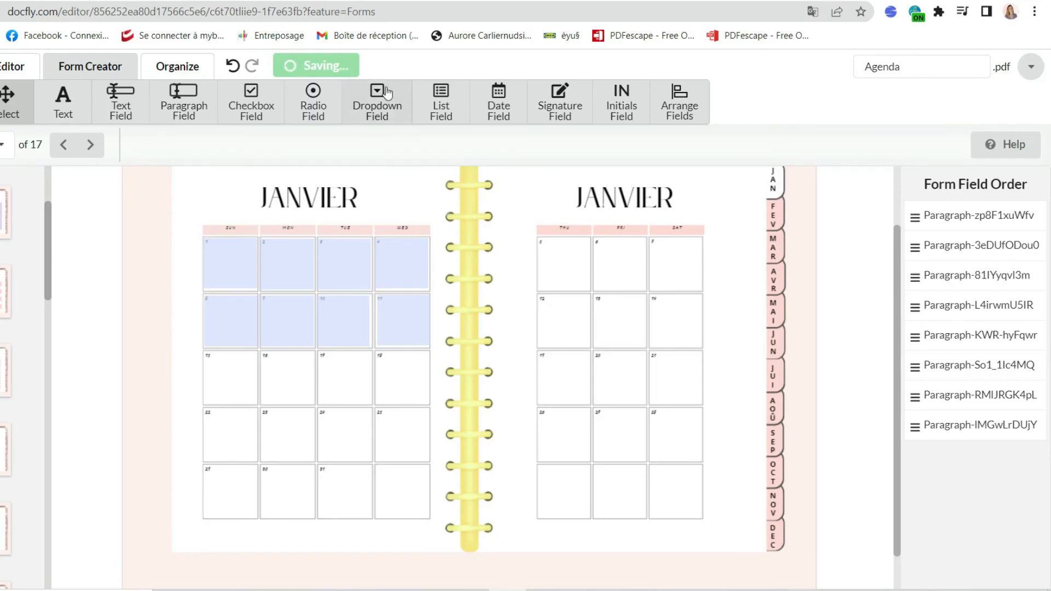
pyautogui.click(451, 66)
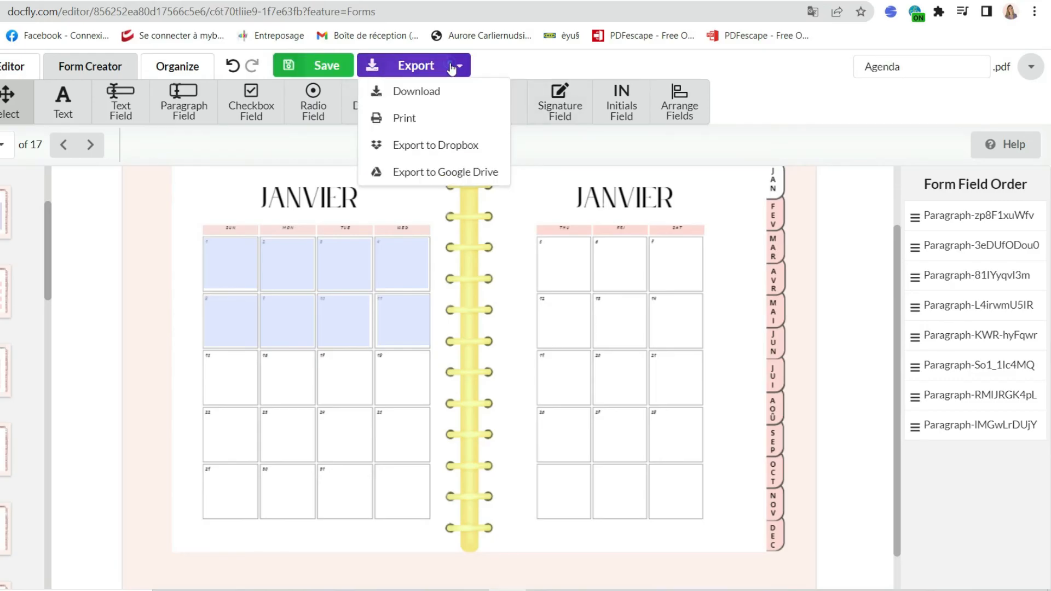
pyautogui.click(438, 91)
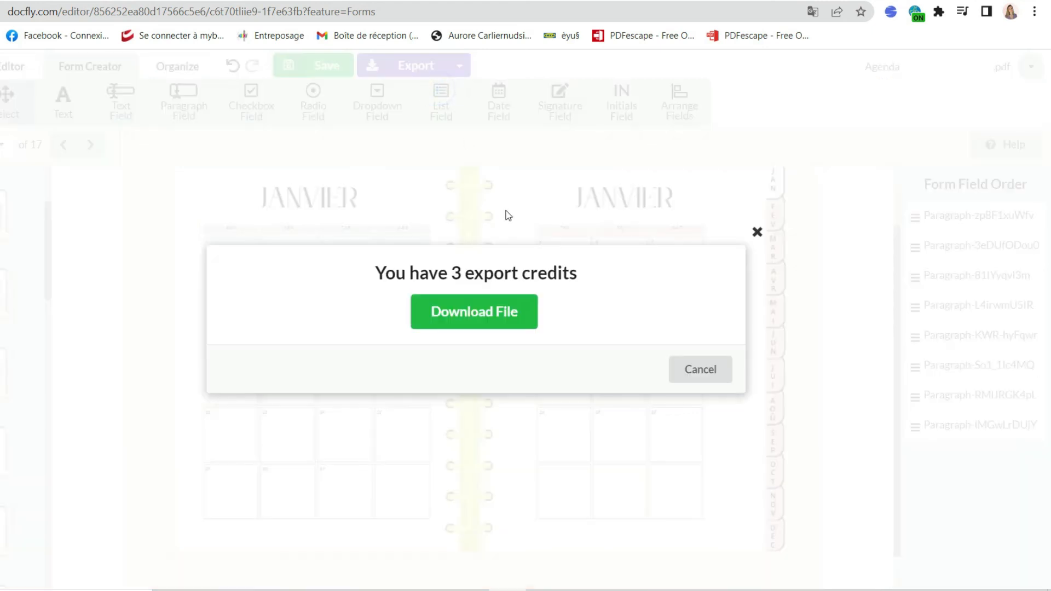
pyautogui.click(475, 325)
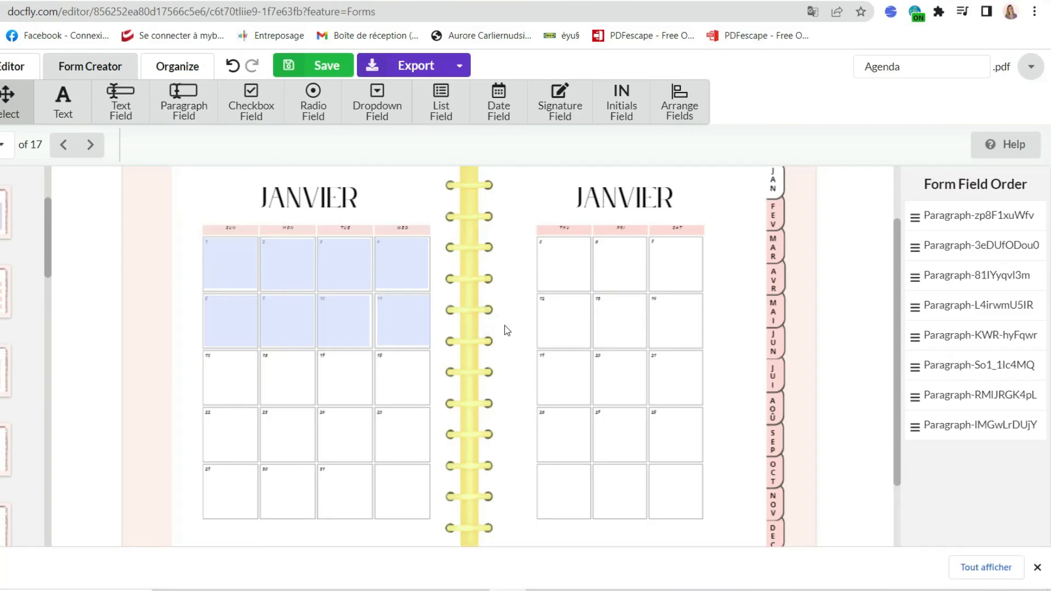
# Step: Open the downloaded Agenda (1).pdf and enter "Aujourd'hui, je dois absolument nettoyer l'atelier." in the left MEMO field
pyautogui.click(1, 583)
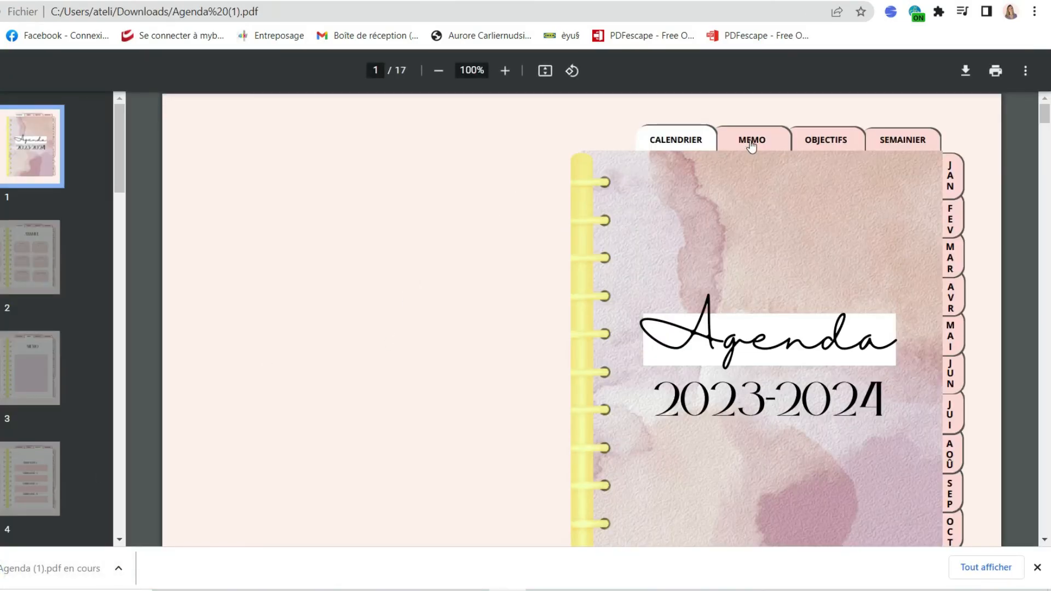
pyautogui.click(751, 141)
pyautogui.click(392, 309)
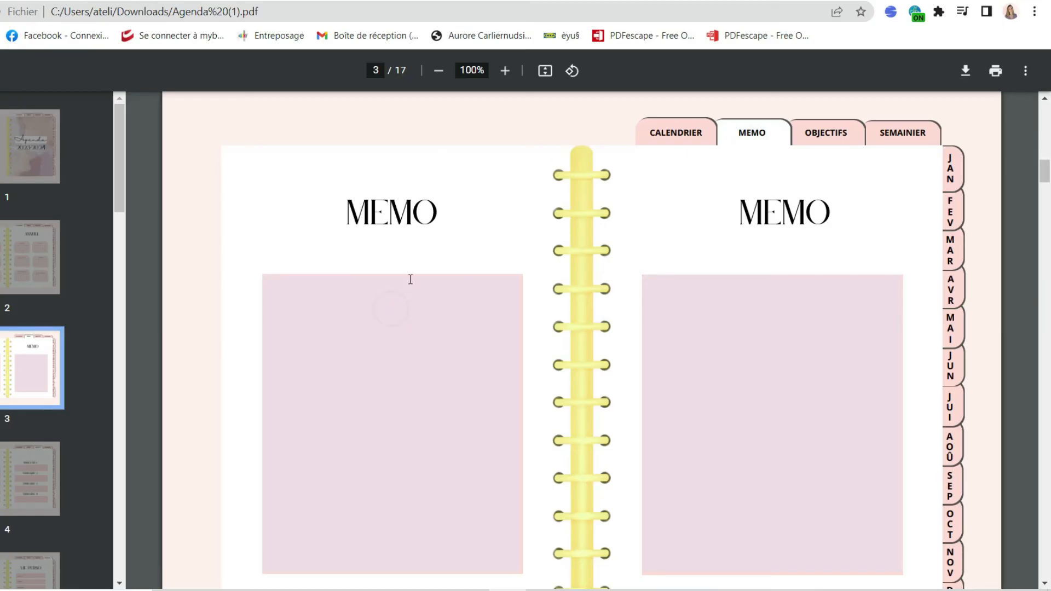
pyautogui.click(363, 281)
pyautogui.write("Aujourd'hui, je dois absolument")
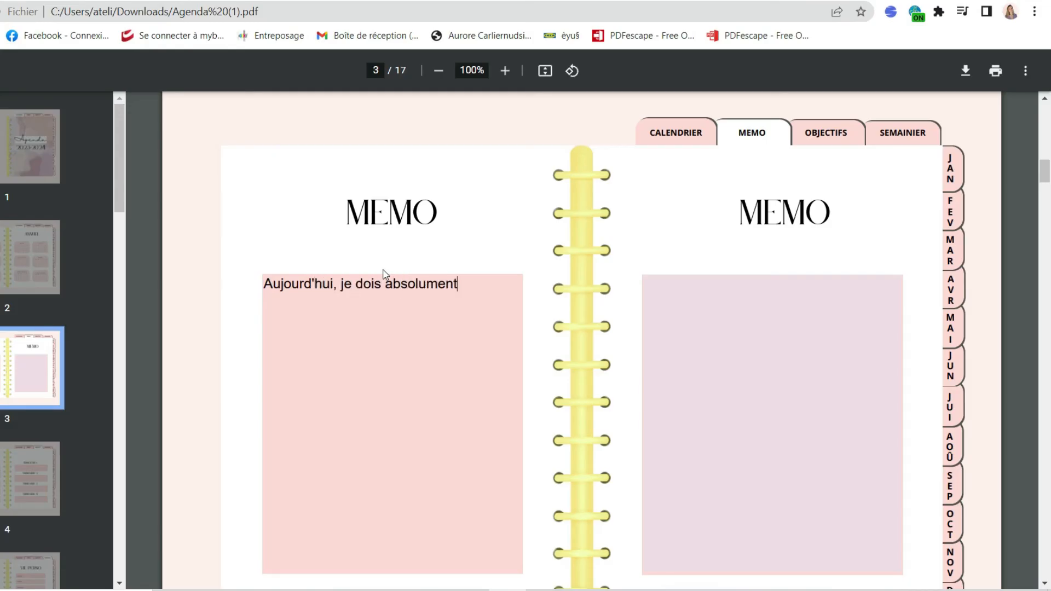
pyautogui.write(" nettoyer l'atelier.")
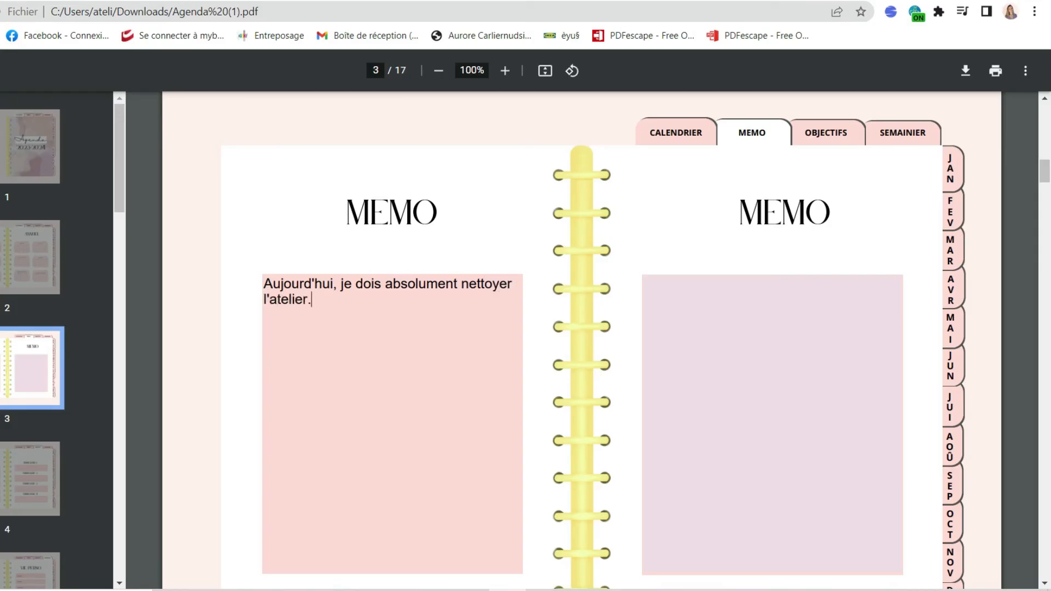
# Step: Enter "Se remettre en forme" in the first field under OBJECTIFS 2023
pyautogui.scroll(-12, 935, 204)
pyautogui.click(445, 154)
pyautogui.scroll(3, 566, 248)
pyautogui.write('Se remettre en forme')
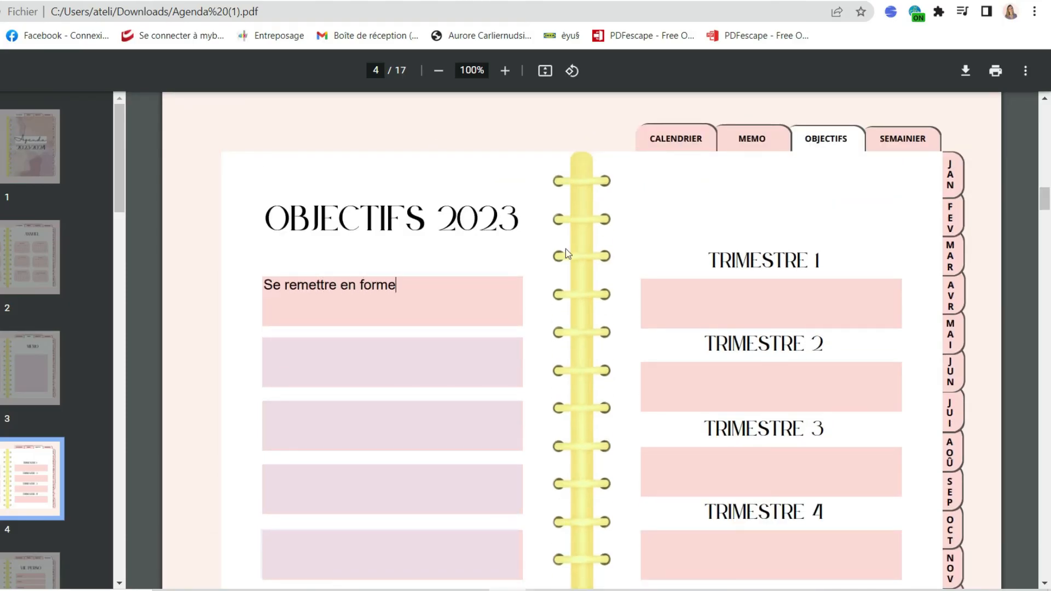
# Step: Enter "Envoyer le devis à" followed by the recipient's first name in the day 9 cell of the JANVIER calendar
pyautogui.scroll(-15, 566, 249)
pyautogui.scroll(-10, 498, 238)
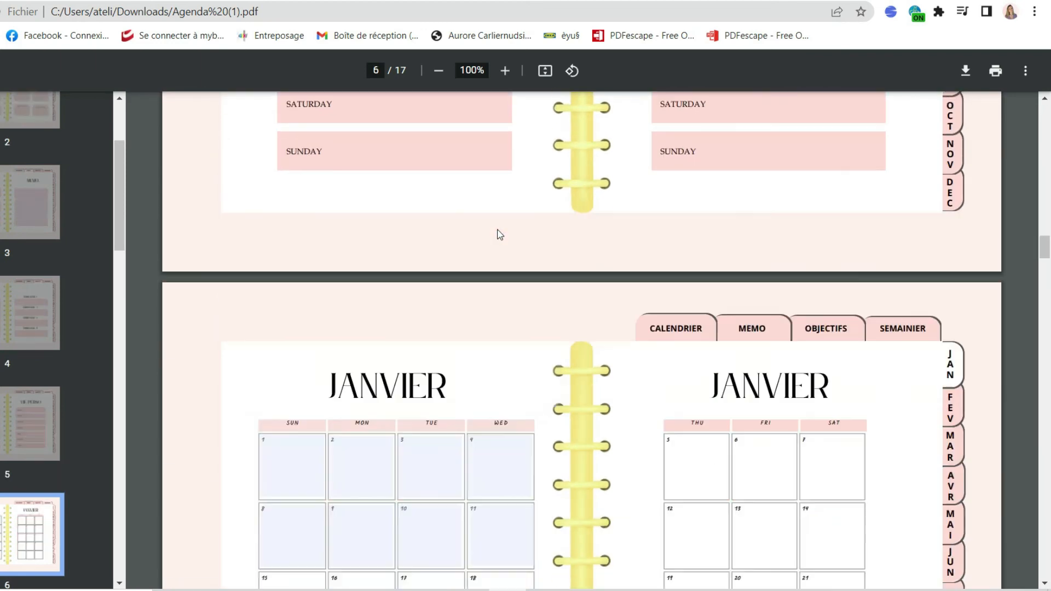
pyautogui.scroll(-1, 350, 252)
pyautogui.click(369, 267)
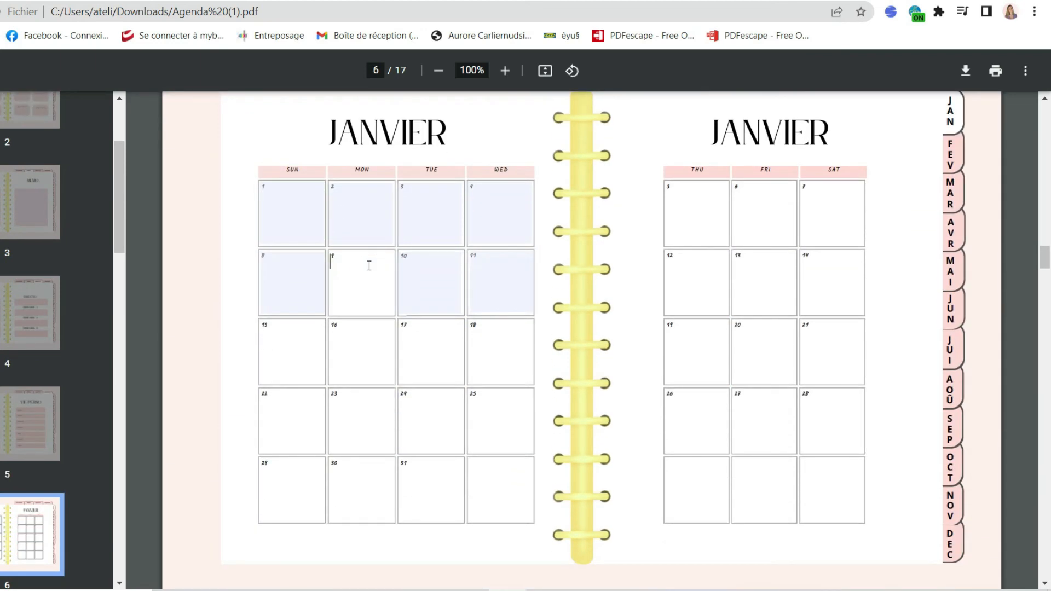
pyautogui.write('Envoye')
pyautogui.write('E,ol')
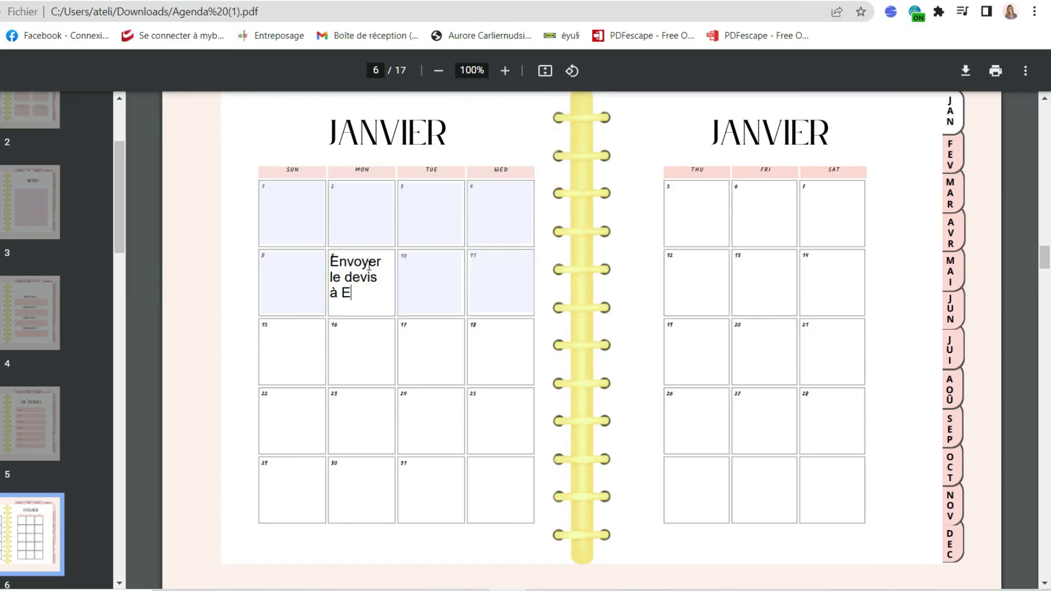
pyautogui.press('BackSpace')
pyautogui.press('BackSpace')
pyautogui.press('BackSpace')
pyautogui.write('nola.')
# Step: Check that the day 10 and day 11 fields of the JANVIER calendar can be filled in
pyautogui.click(414, 261)
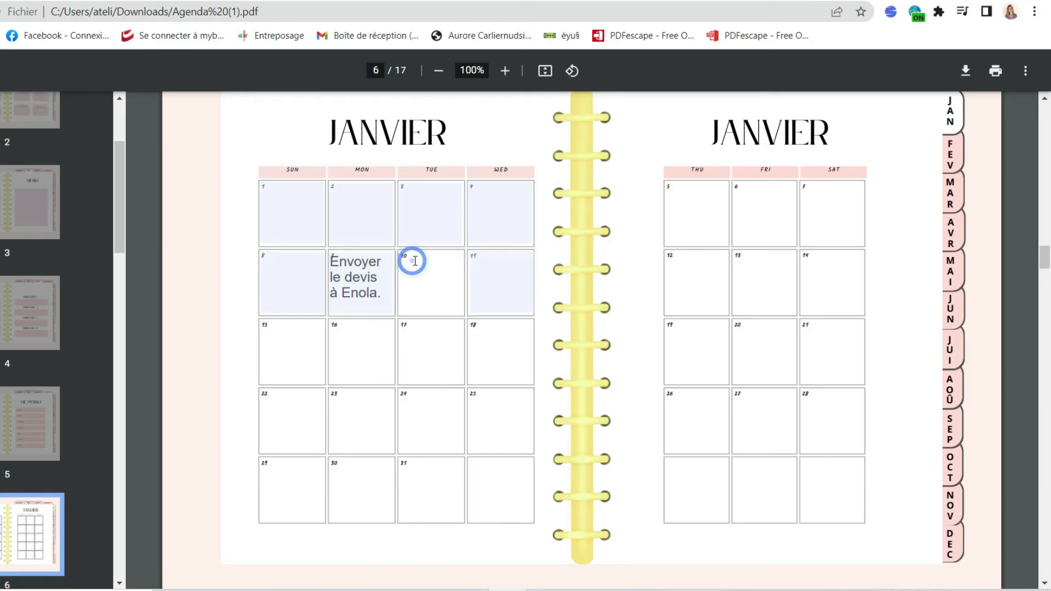
pyautogui.click(492, 282)
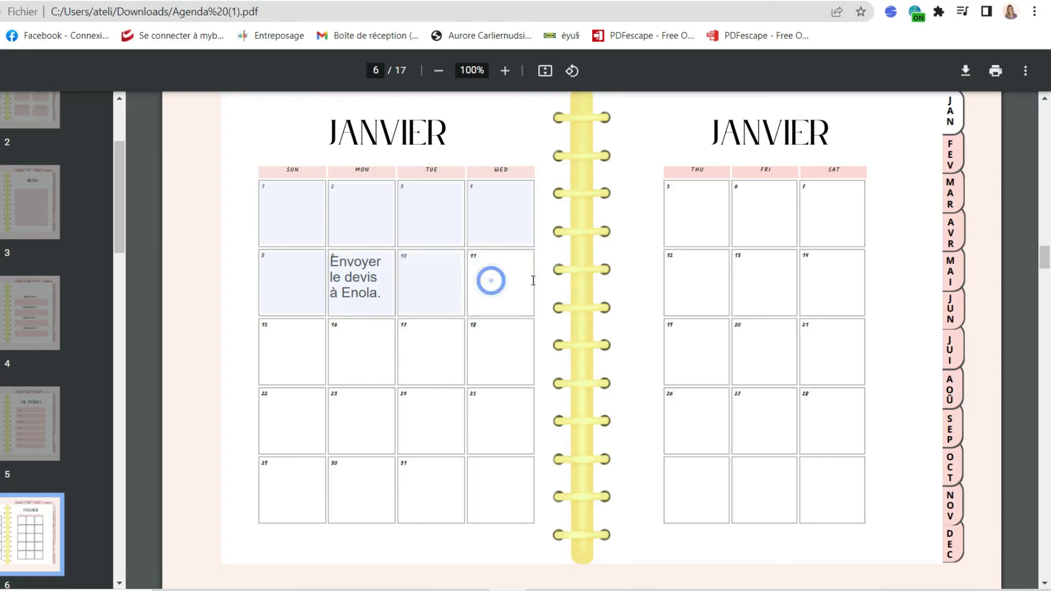
pyautogui.scroll(2, 533, 284)
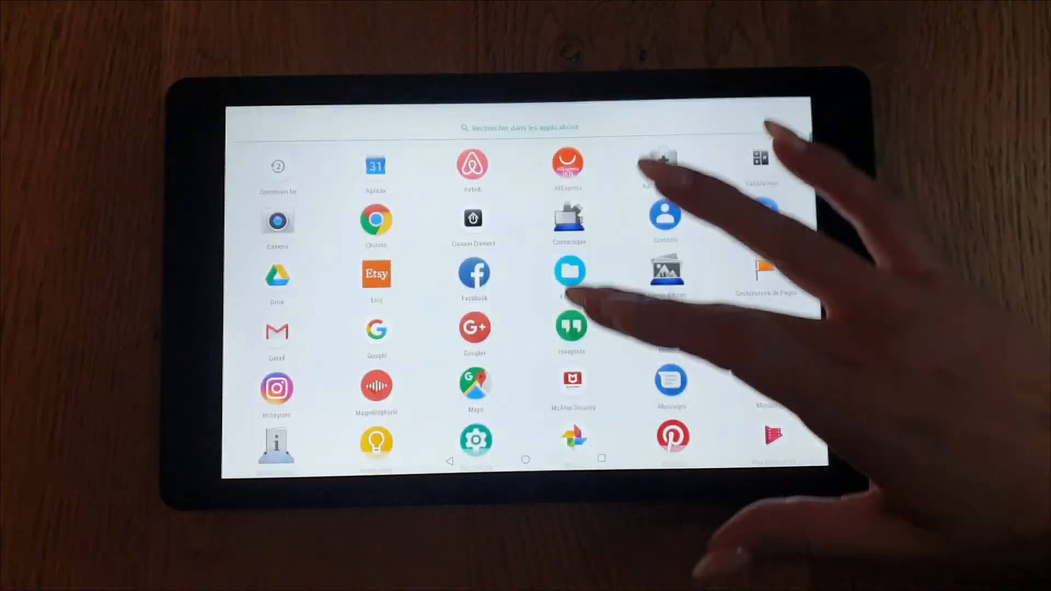
# Step: Switch to the Xodo app on the tablet and open Agenda (1).pdf from the Download folder
pyautogui.scroll(-3, 572, 296)
pyautogui.click(575, 419)
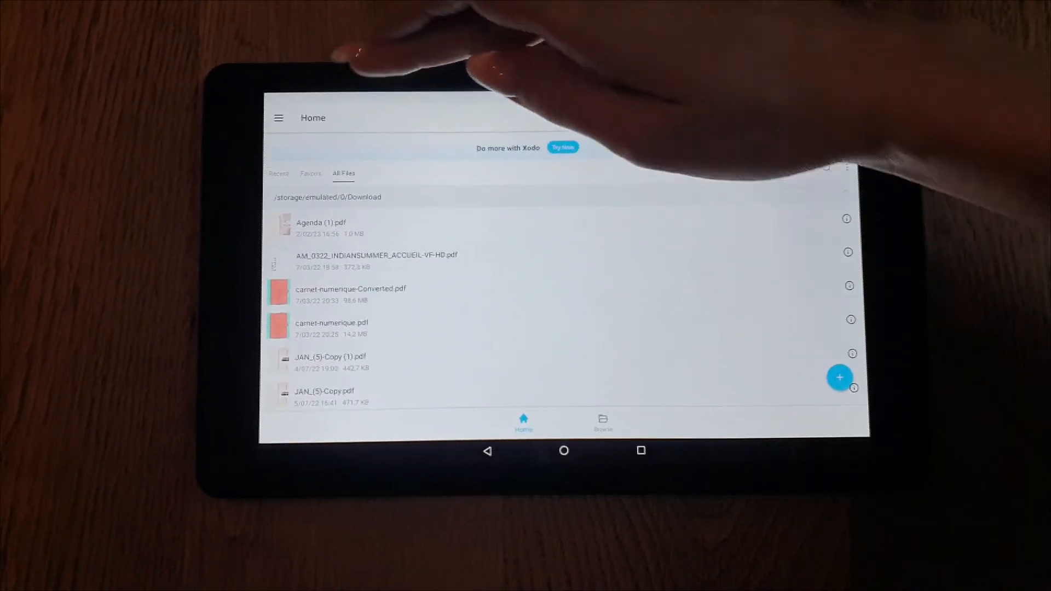
pyautogui.click(839, 377)
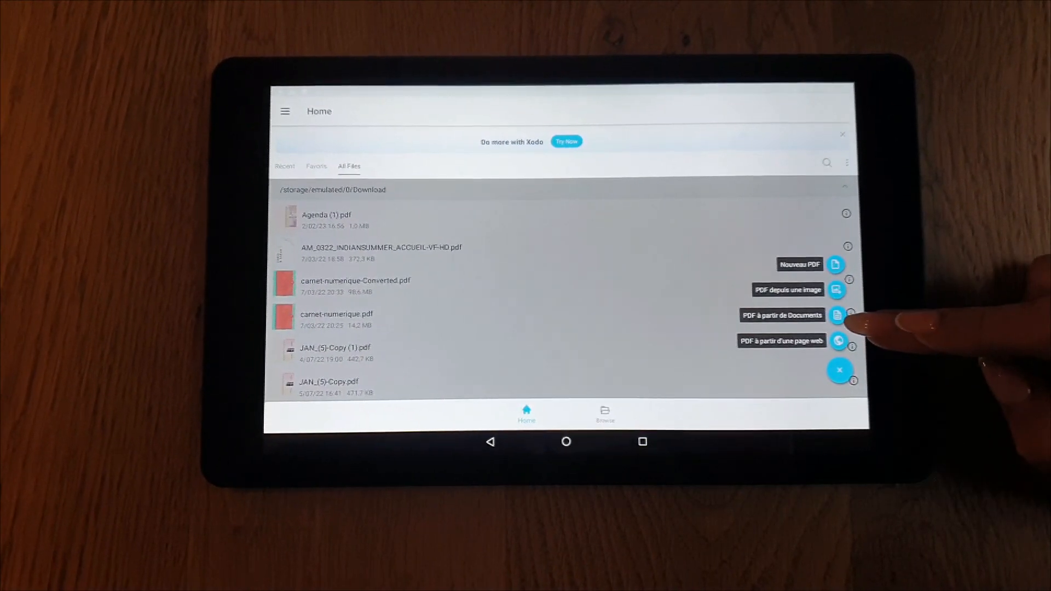
pyautogui.click(336, 205)
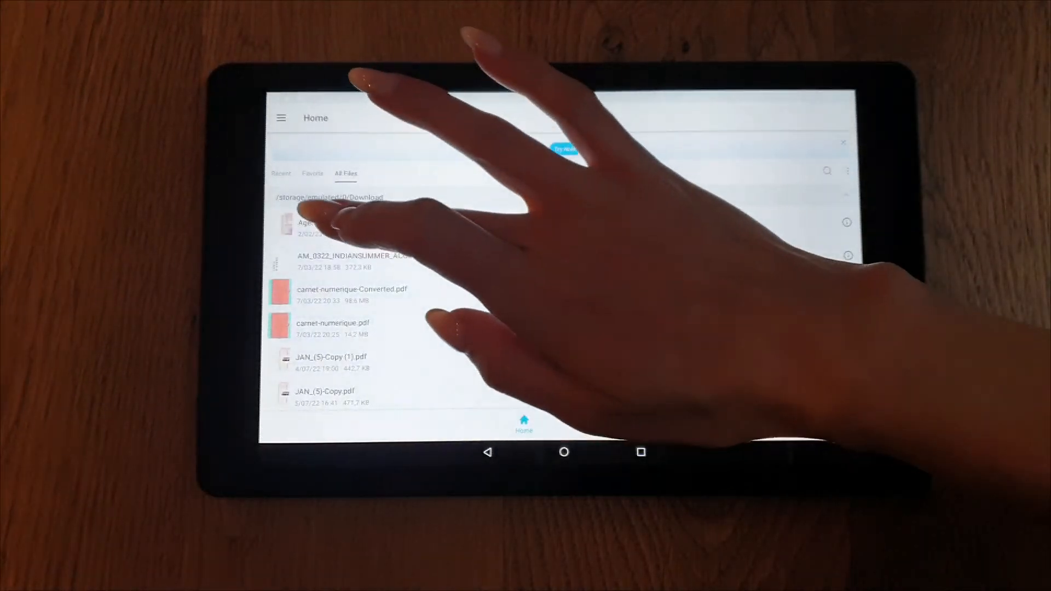
pyautogui.click(312, 222)
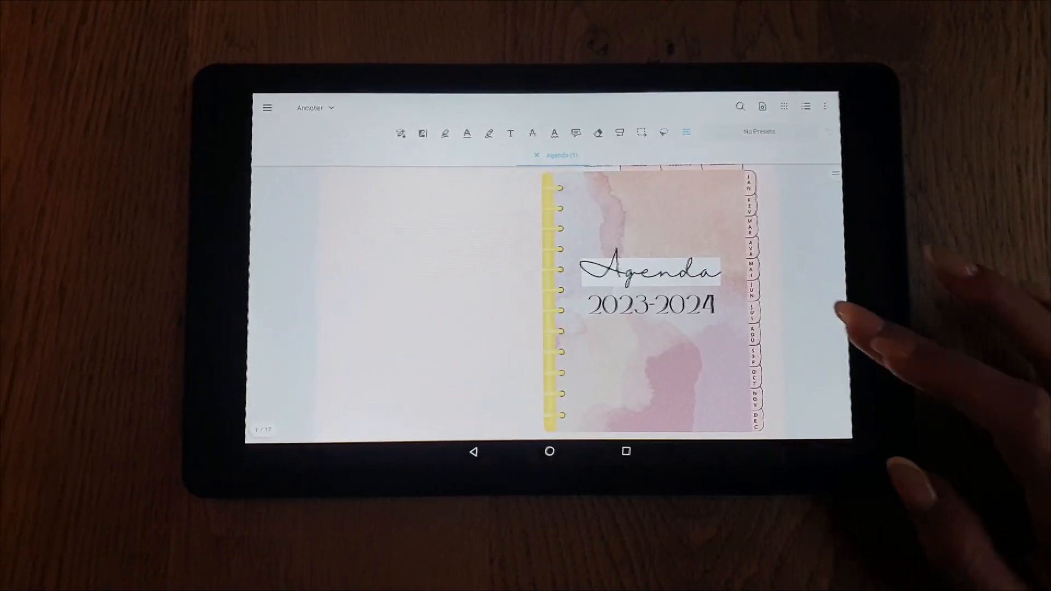
# Step: Test the planner's page links by visiting the MEMO, OBJECTIFS, SEMAINIER and January pages through their divider tabs
pyautogui.scroll(3, 648, 309)
pyautogui.moveTo(705, 262); pyautogui.dragTo(679, 363)
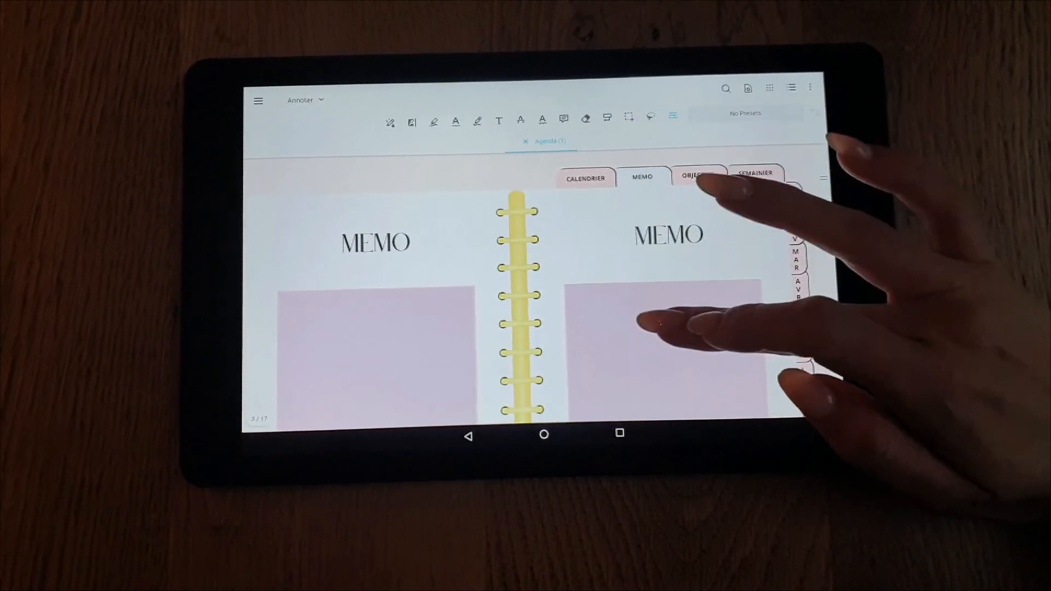
pyautogui.moveTo(670, 324); pyautogui.dragTo(670, 251)
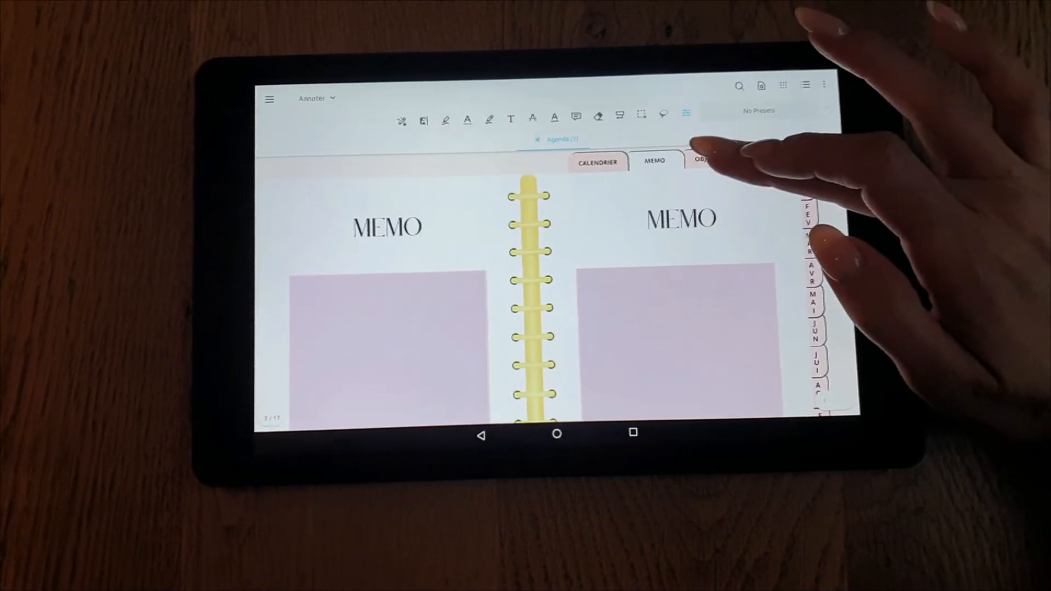
pyautogui.click(711, 161)
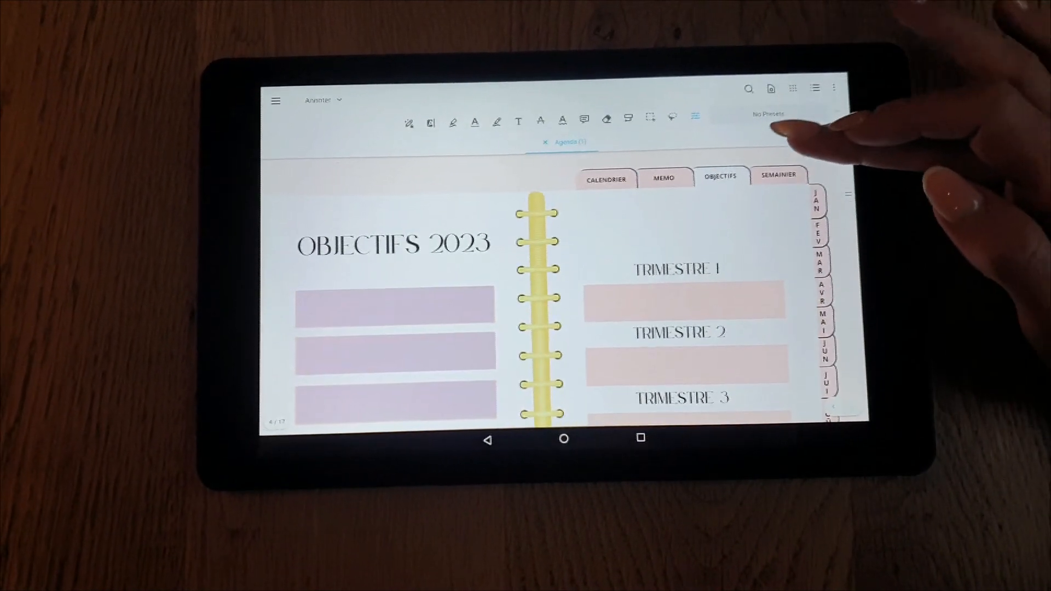
pyautogui.click(775, 183)
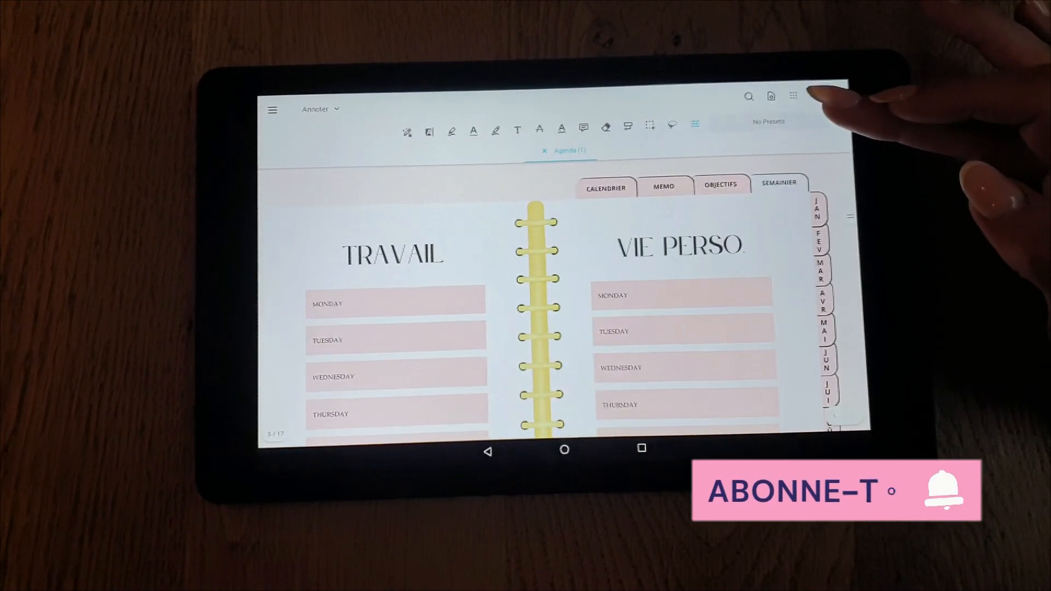
pyautogui.click(815, 211)
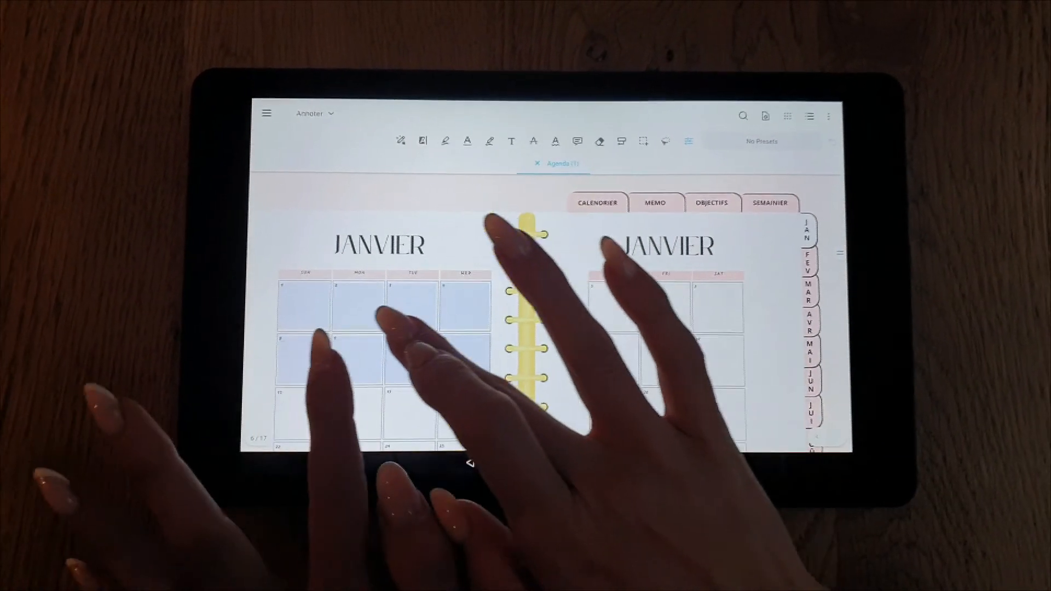
# Step: Enter "bonjour" in the Monday day 2 cell of the JANVIER calendar
pyautogui.scroll(3, 378, 325)
pyautogui.moveTo(329, 352); pyautogui.dragTo(490, 351)
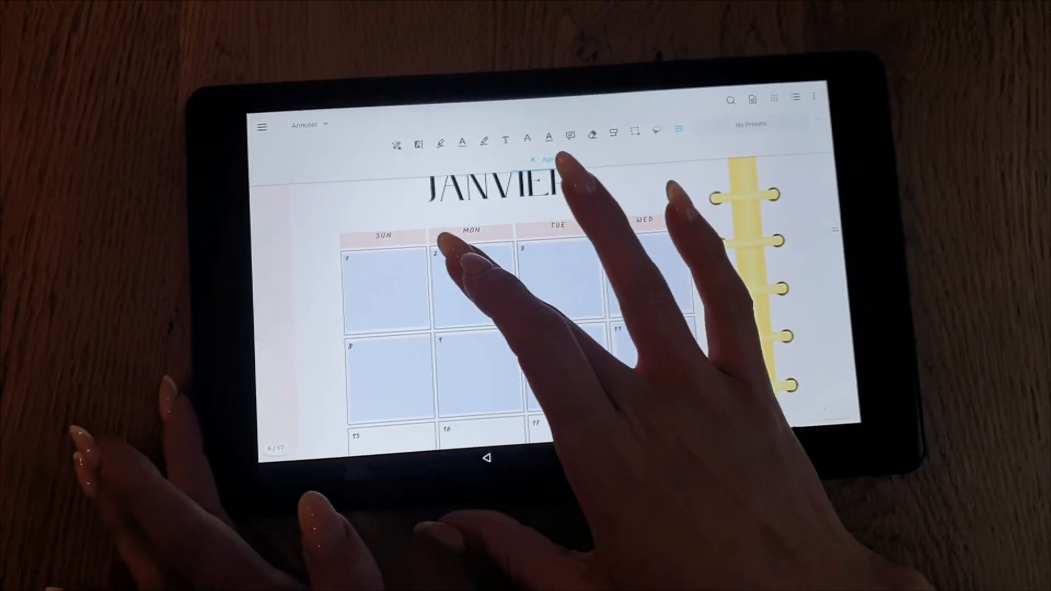
pyautogui.click(450, 256)
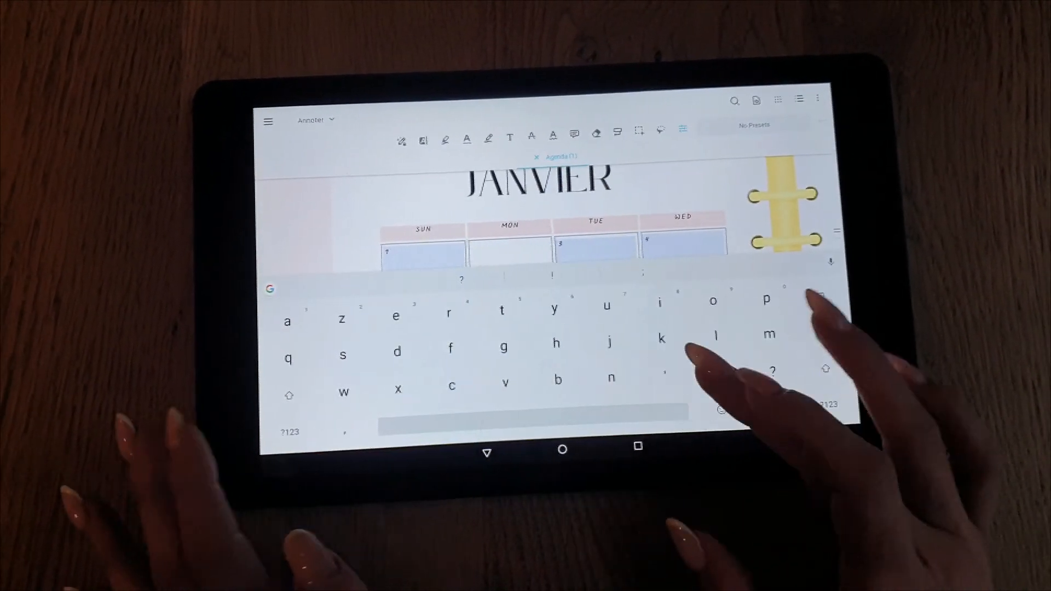
pyautogui.write('bo')
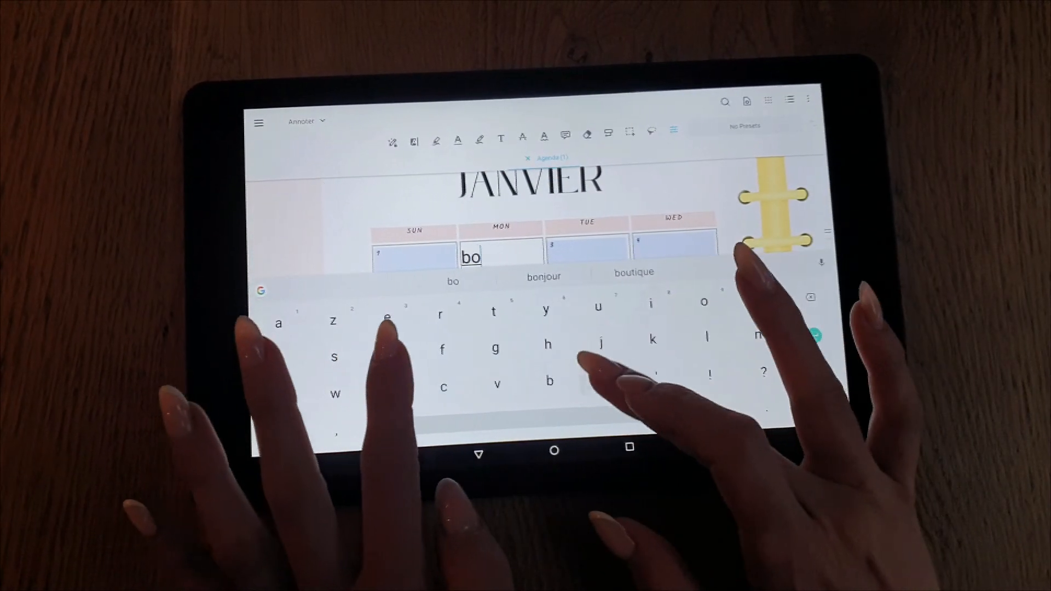
pyautogui.write('njour')
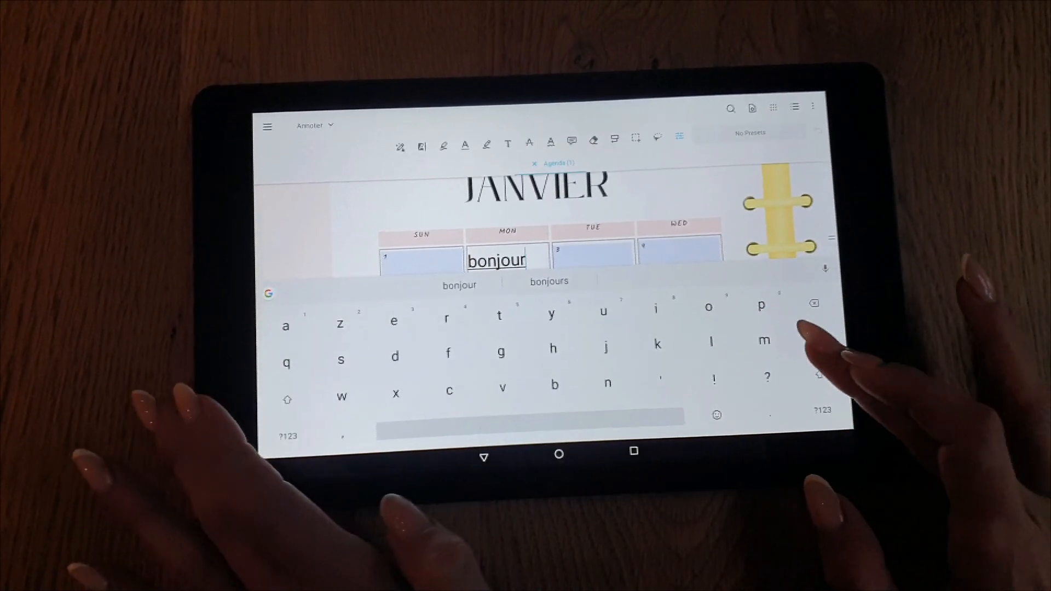
pyautogui.press('Return')
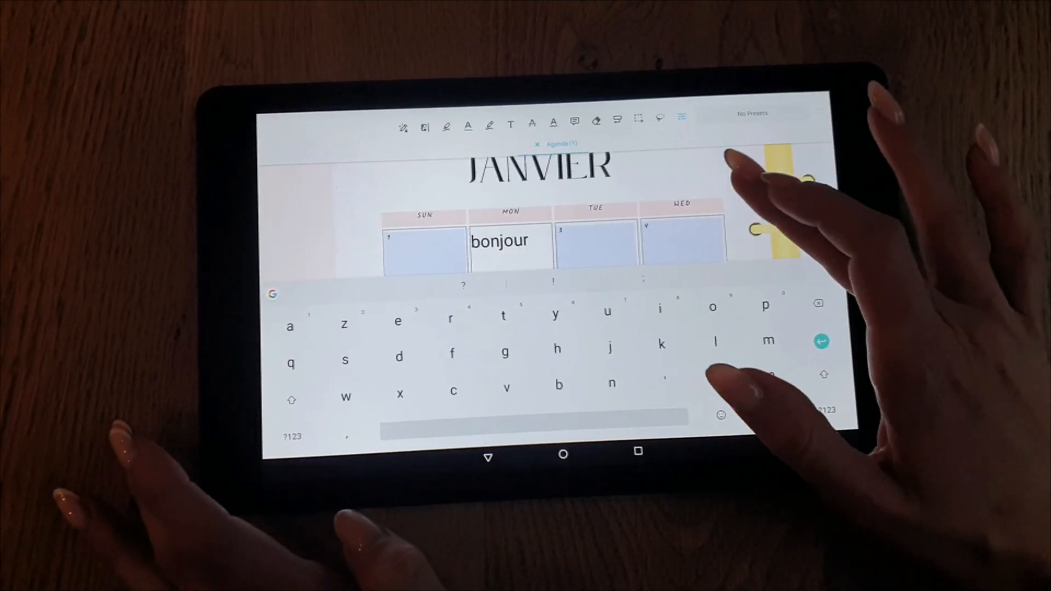
pyautogui.click(698, 165)
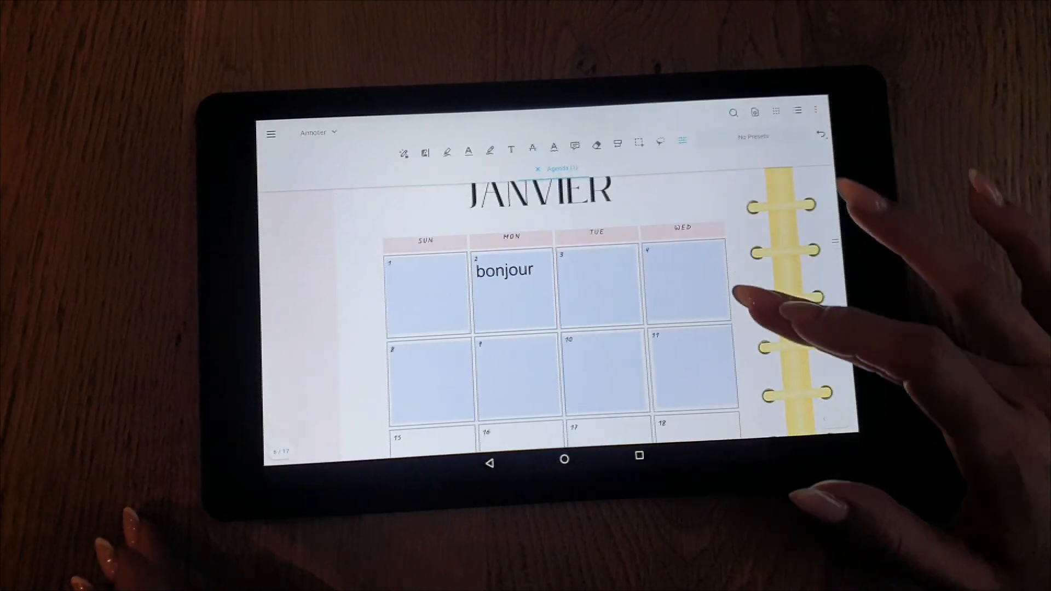
pyautogui.click(712, 339)
pyautogui.moveTo(703, 350); pyautogui.dragTo(670, 353)
pyautogui.scroll(-3, 679, 320)
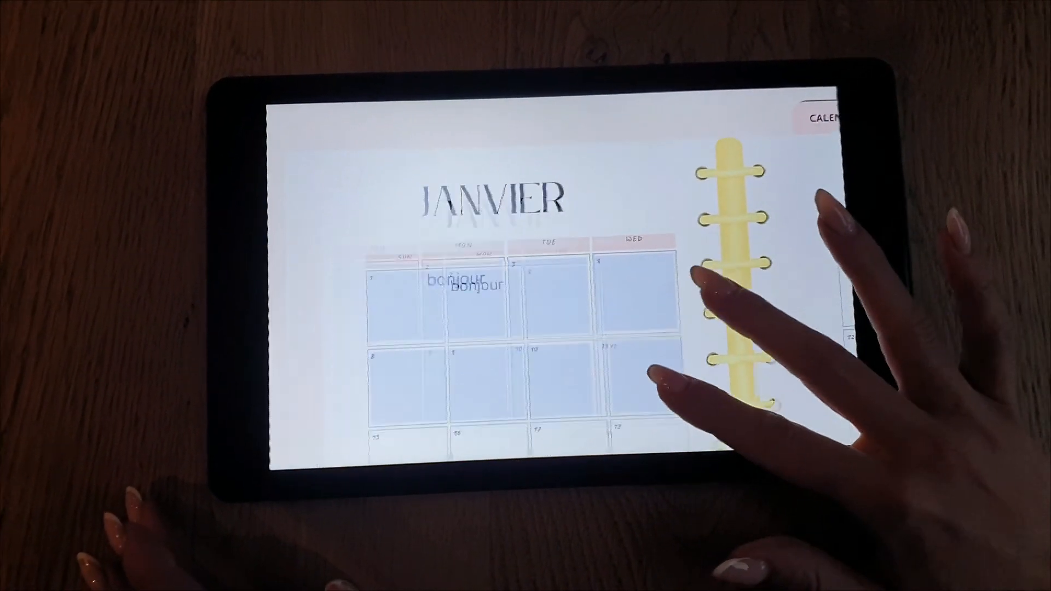
pyautogui.scroll(-2, 691, 359)
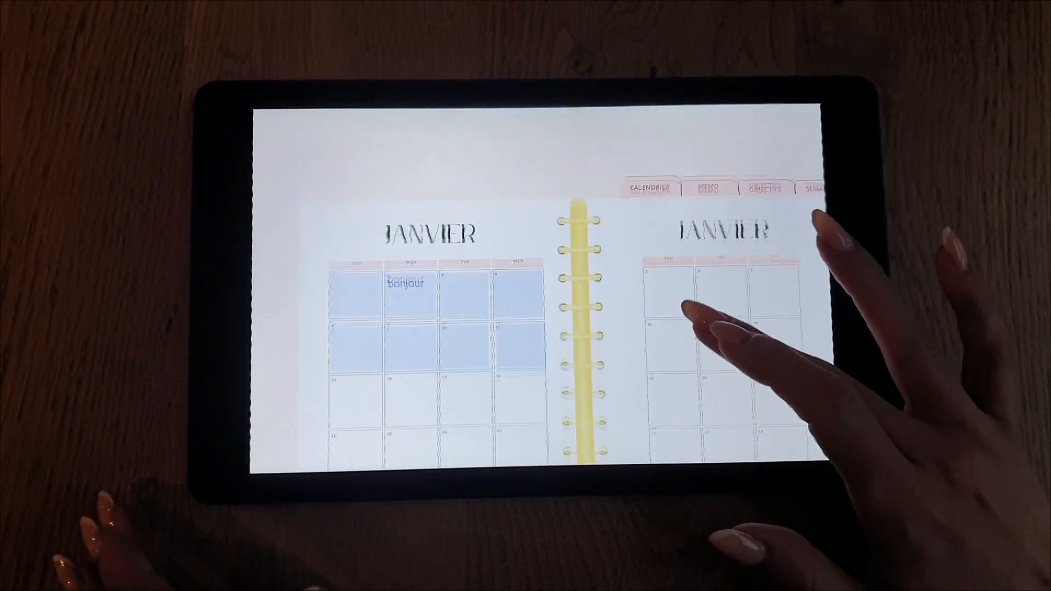